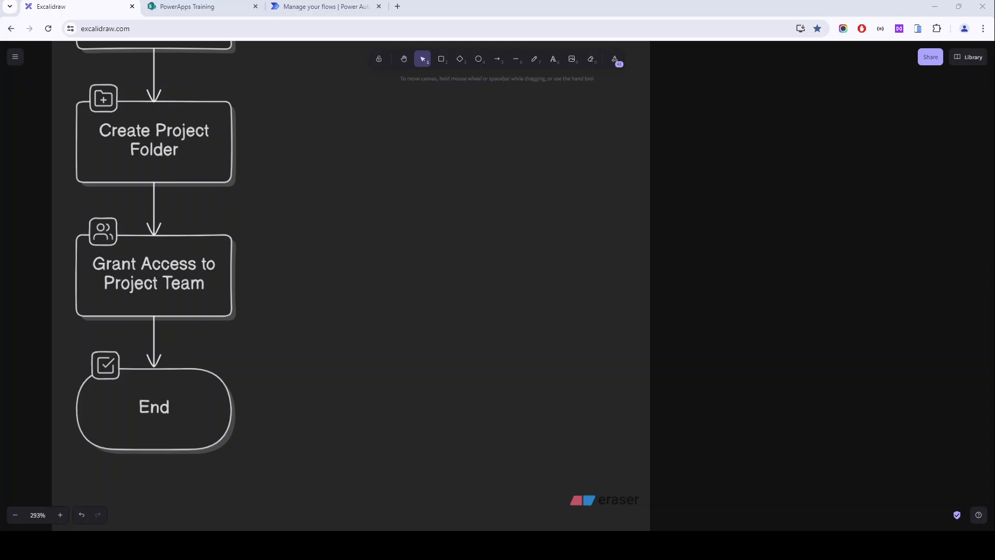
Step: Switch to the PowerApps Training SharePoint site and review the columns and entries of the Clients List
{"action": "left_click", "coordinate": [186, 6]}
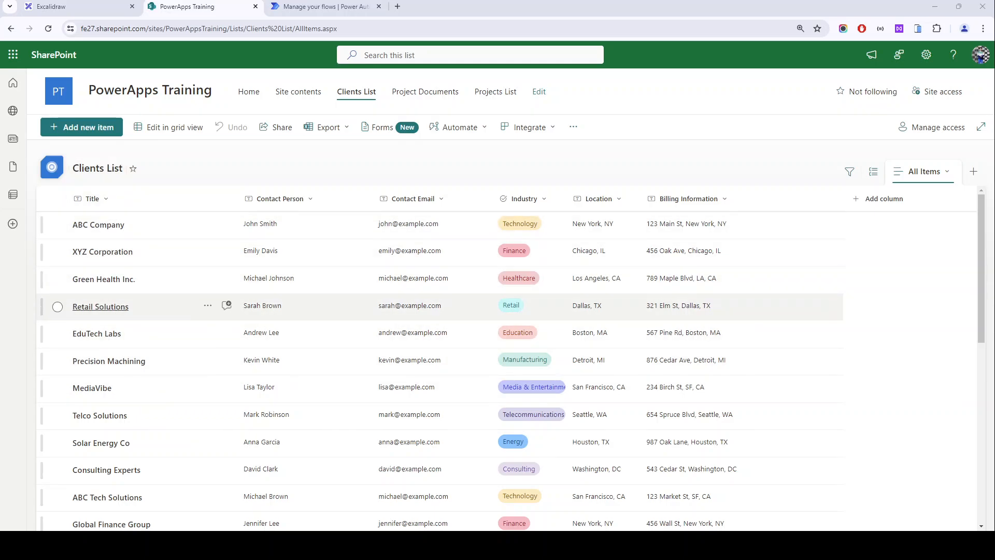
{"action": "scroll", "coordinate": [414, 306], "scroll_direction": "down", "scroll_amount": 1}
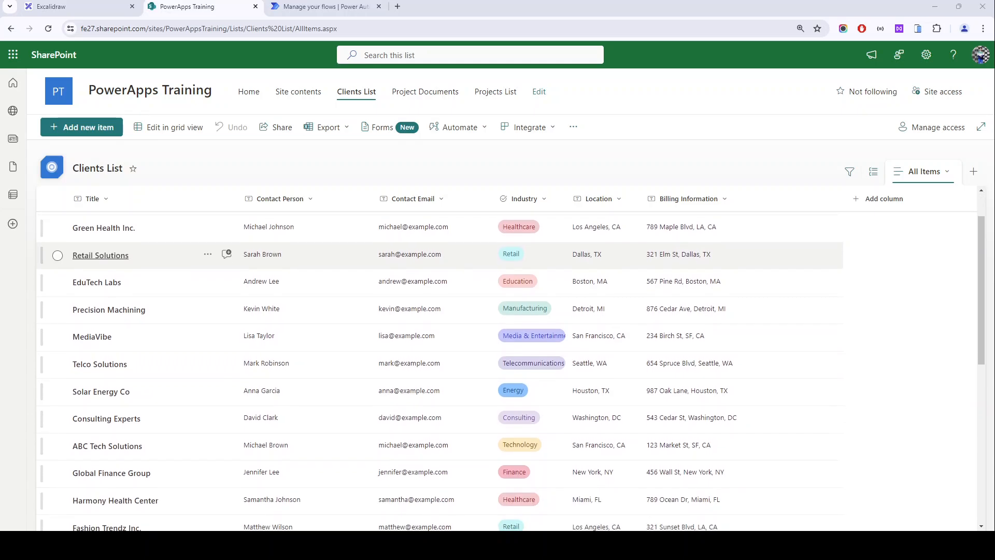
{"action": "scroll", "coordinate": [414, 296], "scroll_direction": "up", "scroll_amount": 1}
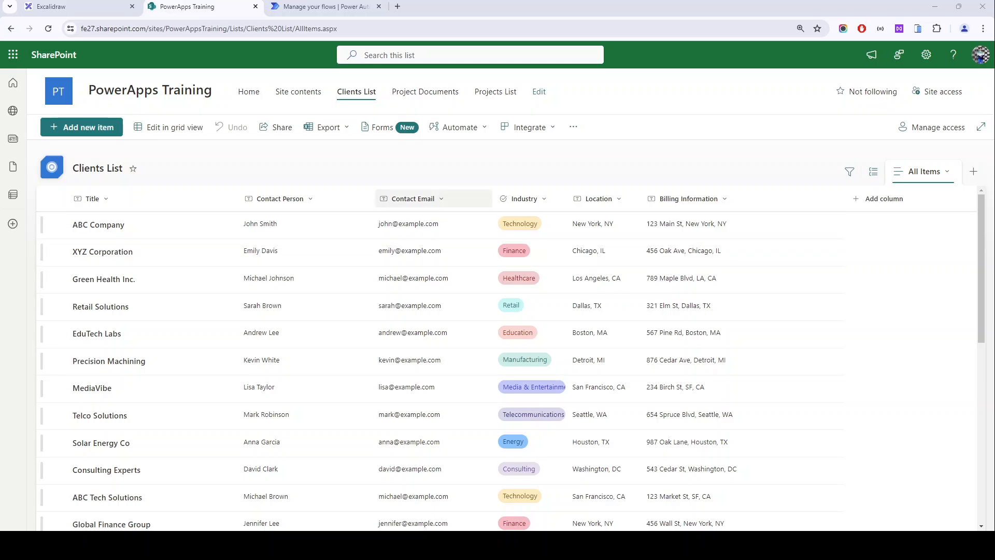
Step: Open the Projects List and inspect the Client column's lookup source settings without changing them
{"action": "left_click", "coordinate": [500, 95]}
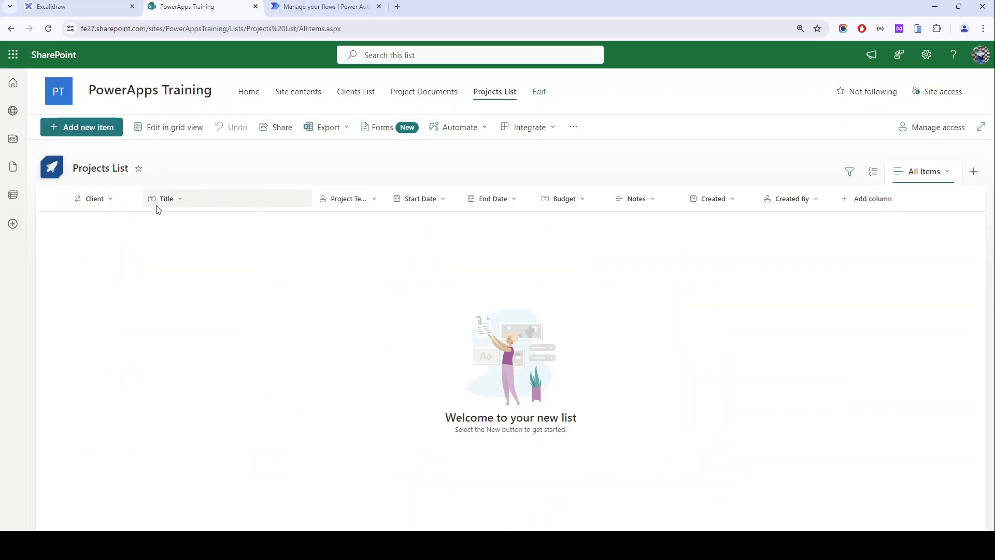
{"action": "left_click", "coordinate": [87, 209]}
{"action": "mouse_move", "coordinate": [107, 302]}
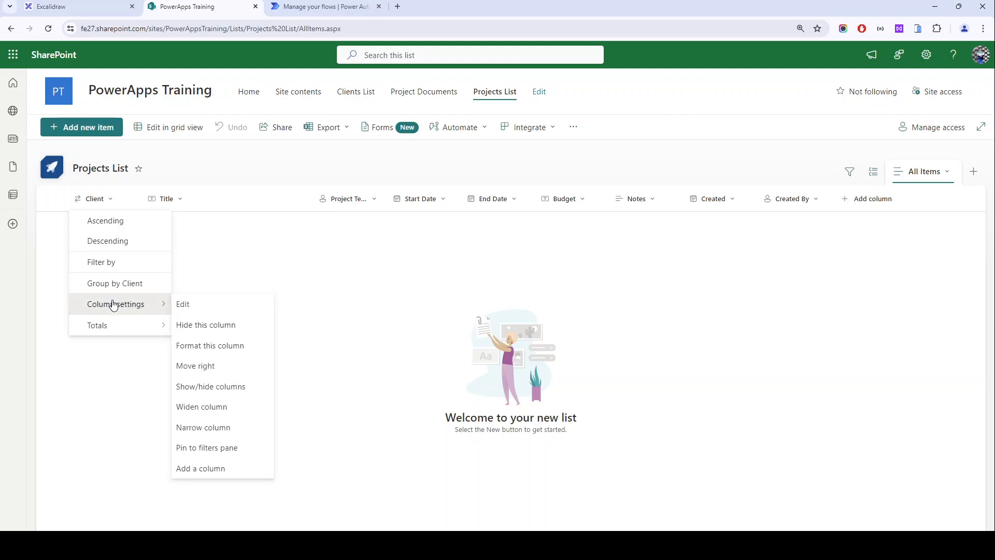
{"action": "left_click", "coordinate": [199, 305]}
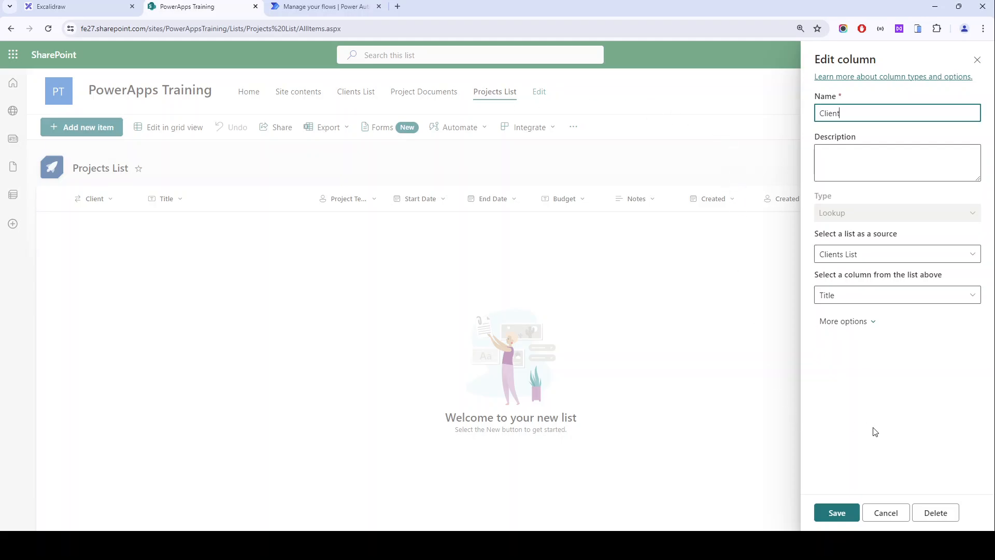
{"action": "left_click", "coordinate": [887, 508]}
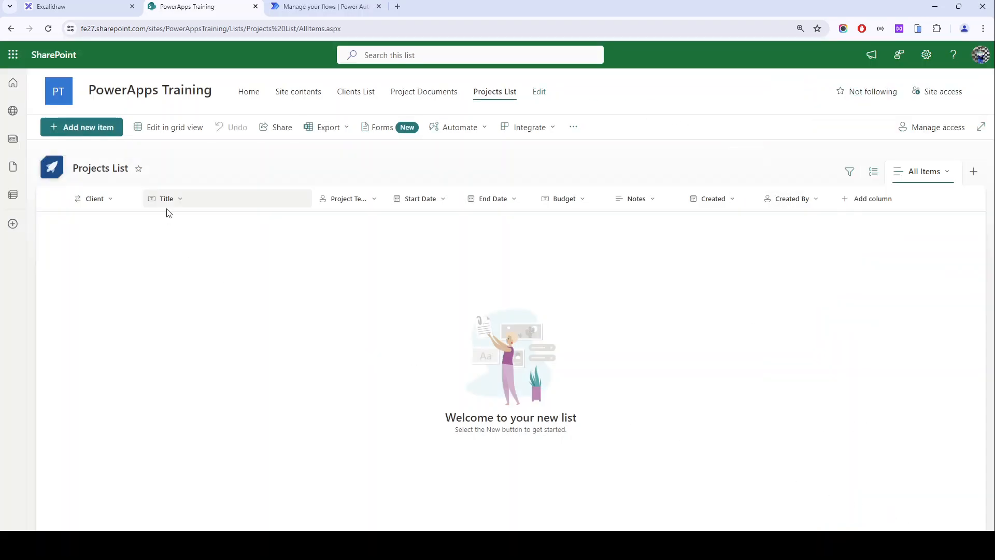
{"action": "left_click", "coordinate": [179, 201]}
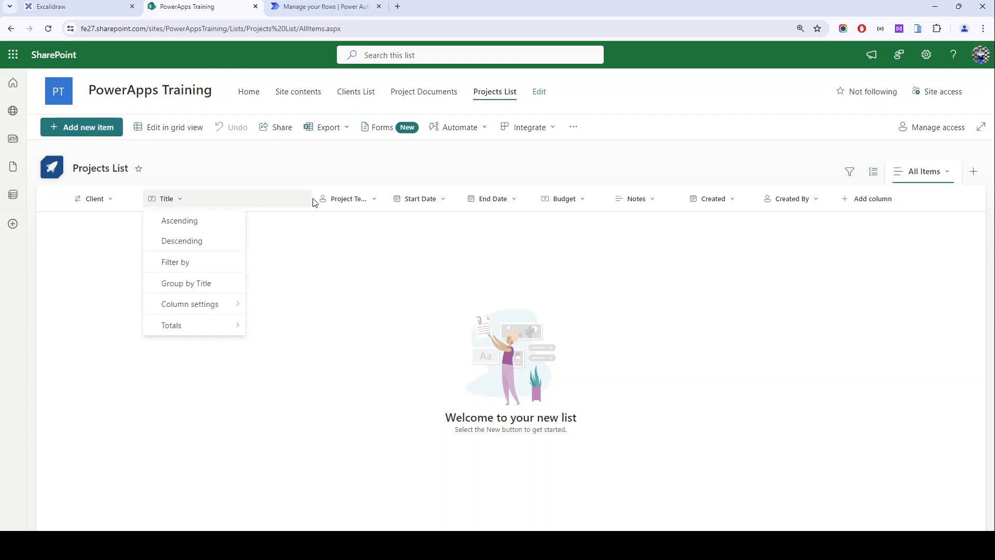
{"action": "left_click", "coordinate": [366, 200]}
{"action": "mouse_move", "coordinate": [373, 248]}
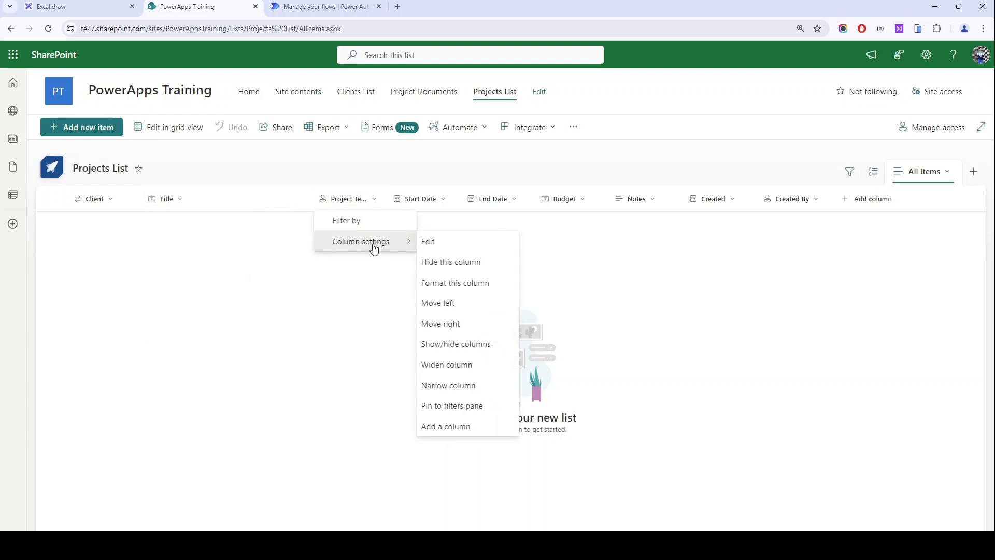
{"action": "left_click", "coordinate": [493, 200]}
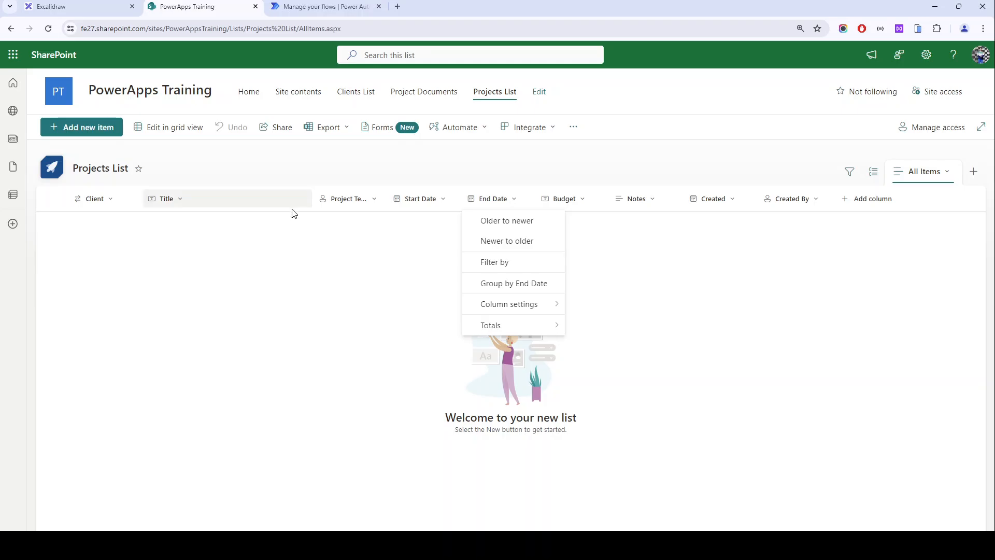
Step: Switch to Power Automate and create an automated cloud flow named "Project Folder Creation" with the SharePoint trigger "When an item is created"
{"action": "left_click", "coordinate": [316, 8]}
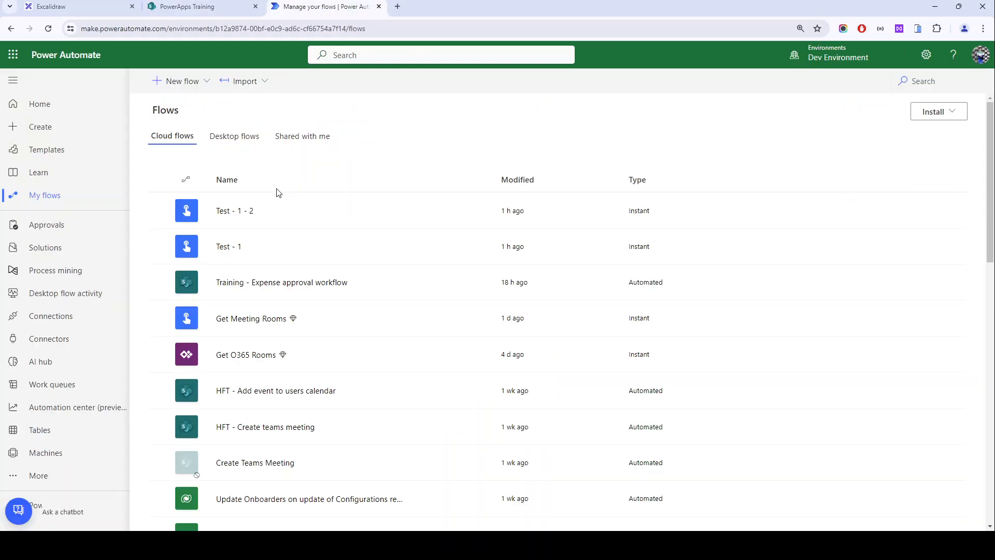
{"action": "left_click", "coordinate": [186, 84]}
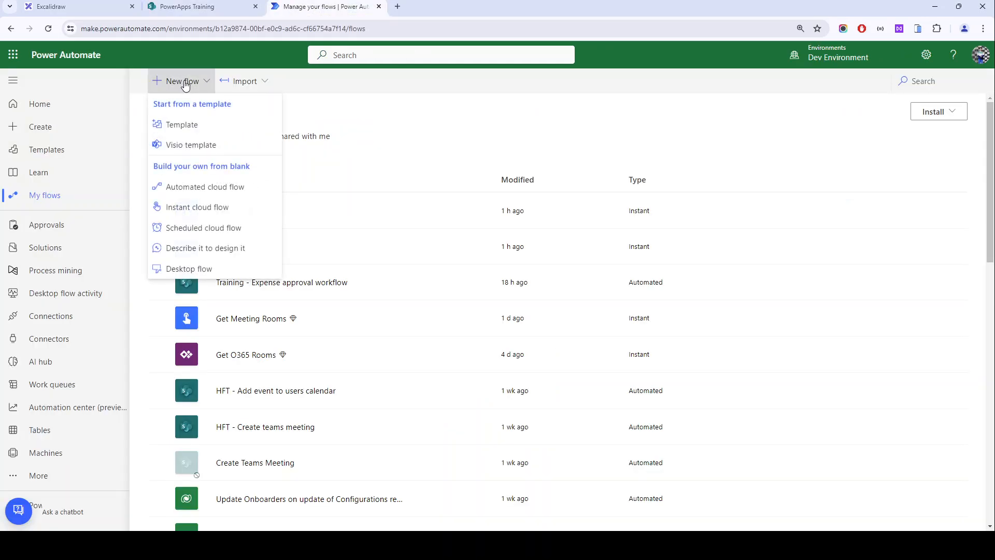
{"action": "left_click", "coordinate": [224, 188]}
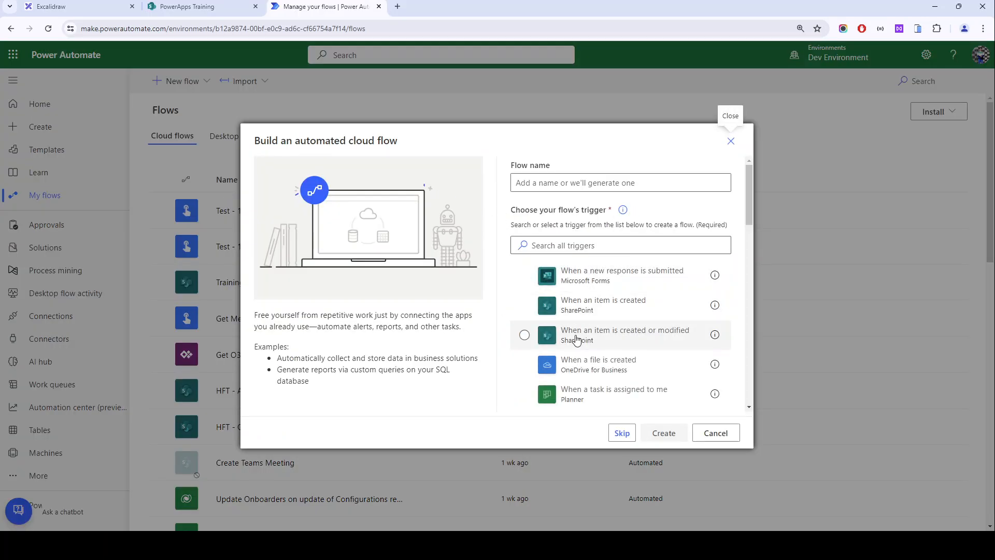
{"action": "left_click", "coordinate": [579, 186]}
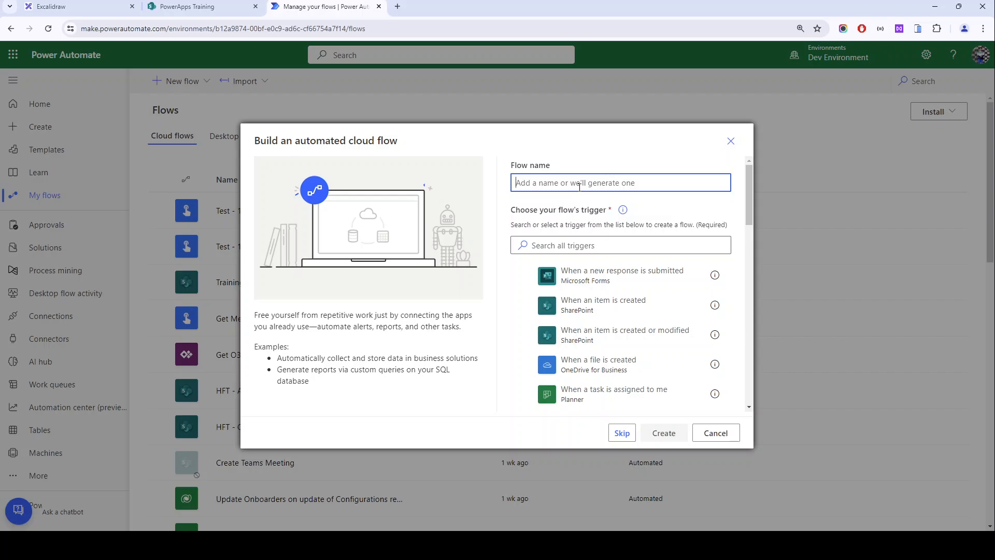
{"action": "type", "text": "Project"}
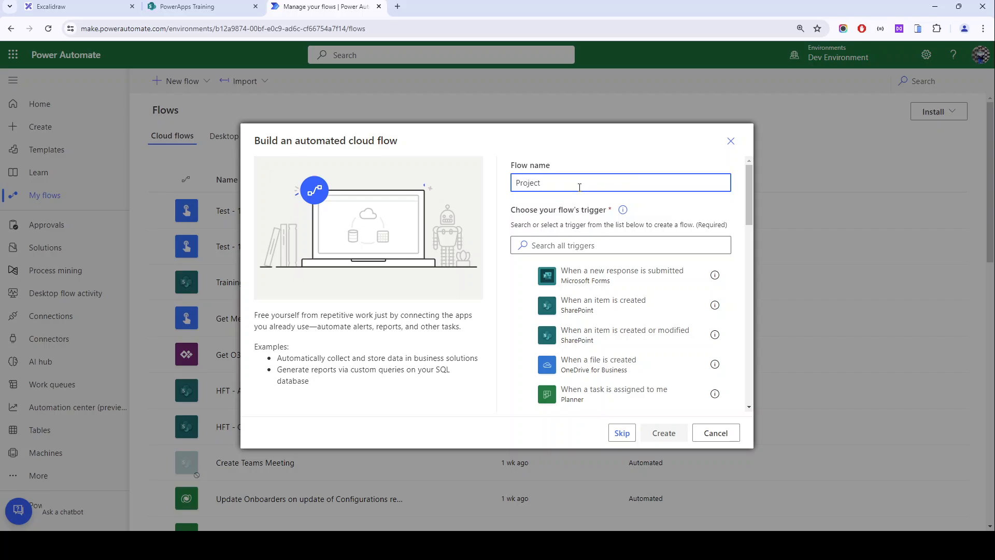
{"action": "type", "text": " Folder Creation"}
{"action": "left_click", "coordinate": [590, 310]}
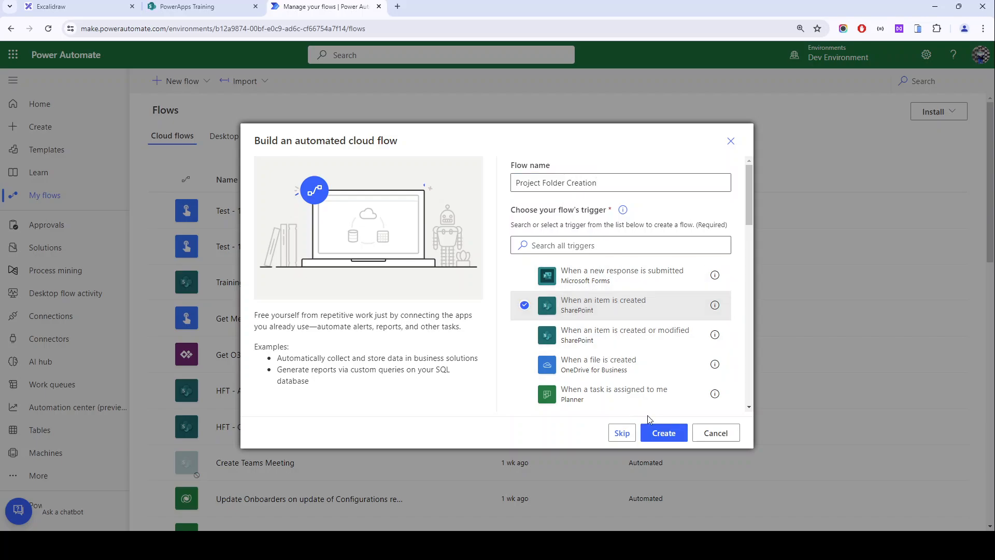
{"action": "left_click", "coordinate": [664, 434]}
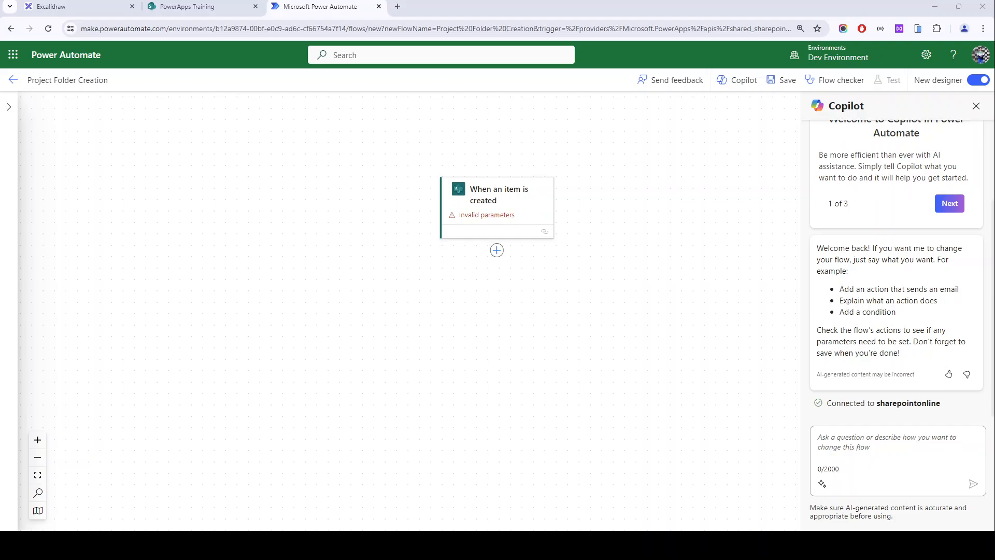
Step: Configure the "When an item is created" trigger for the PowerApps Training site and its Projects List
{"action": "left_click", "coordinate": [517, 219]}
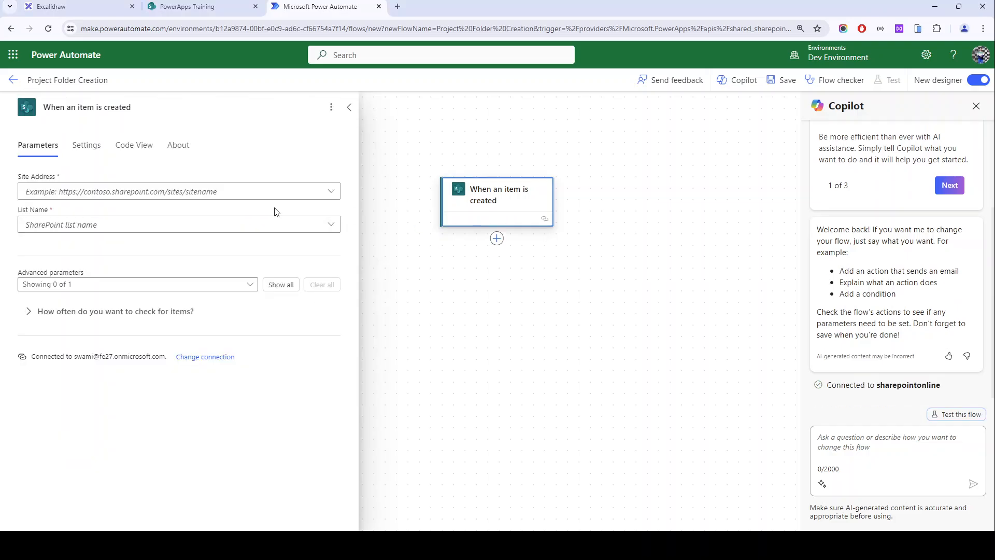
{"action": "left_click", "coordinate": [329, 191]}
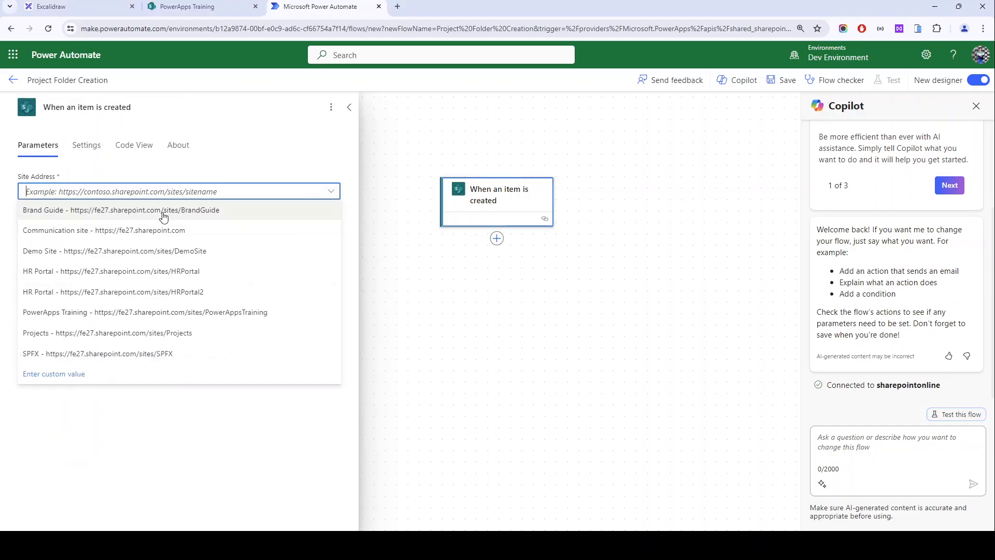
{"action": "left_click", "coordinate": [167, 312]}
{"action": "left_click", "coordinate": [333, 227]}
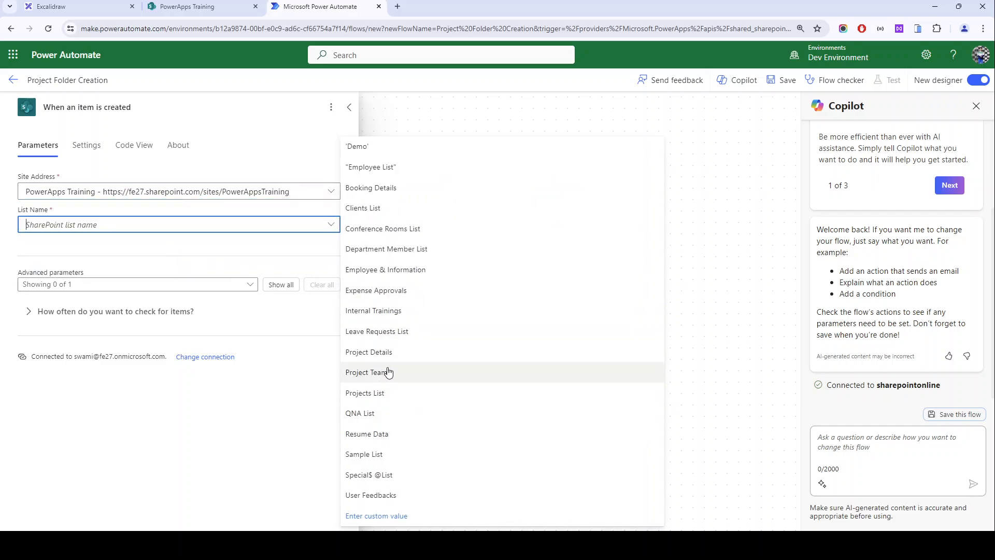
{"action": "left_click", "coordinate": [382, 392]}
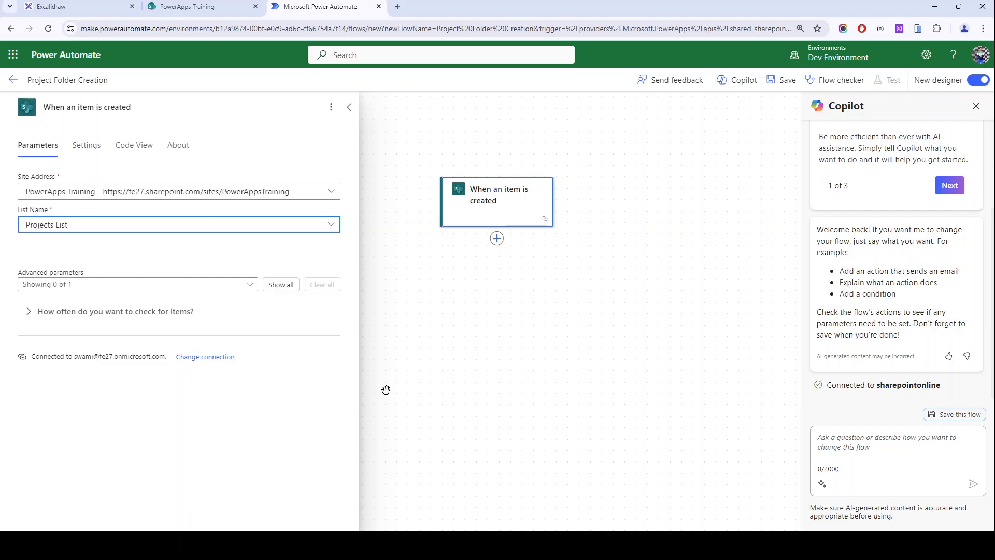
Step: Add an "Initialize variable" action directly after the trigger
{"action": "left_click", "coordinate": [496, 240]}
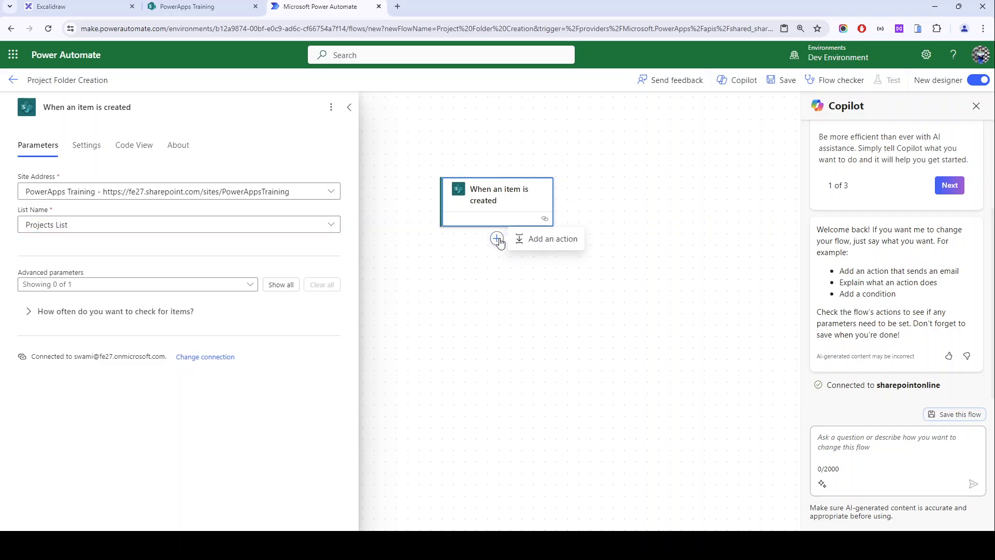
{"action": "left_click", "coordinate": [547, 240]}
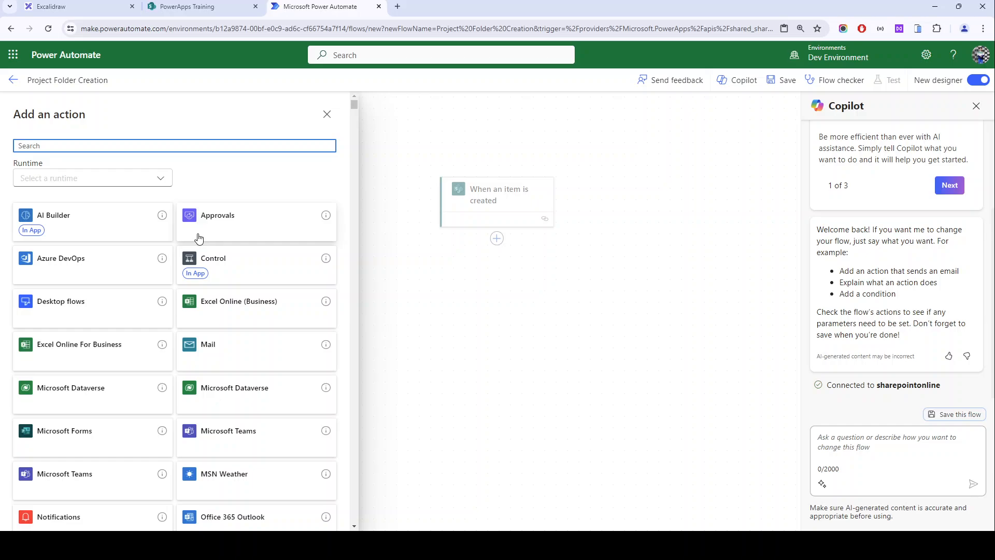
{"action": "type", "text": "var"}
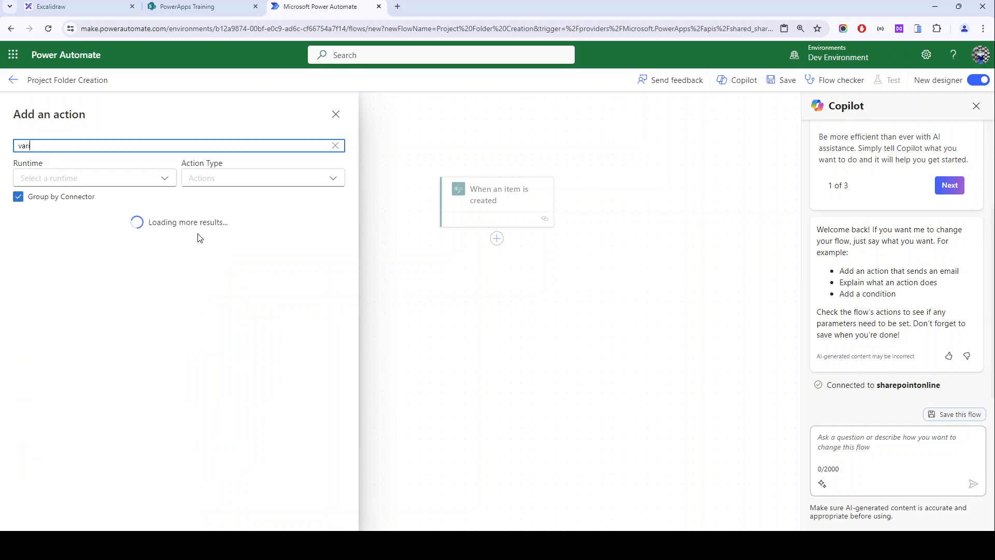
{"action": "type", "text": "i"}
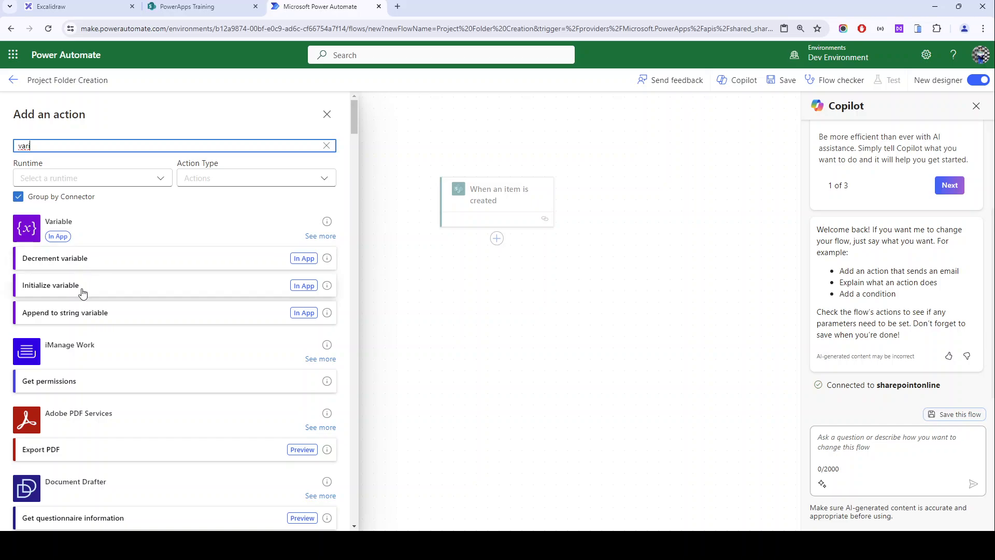
{"action": "left_click", "coordinate": [81, 285]}
Step: Name the variable varClientName and give the action the same title
{"action": "left_click", "coordinate": [78, 192]}
{"action": "type", "text": "va"}
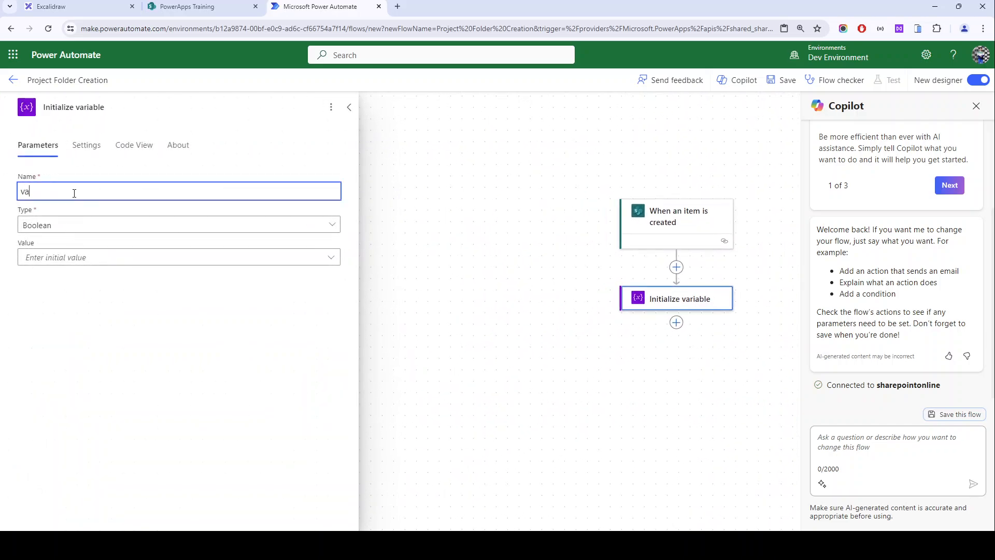
{"action": "type", "text": "rClientName"}
{"action": "double_click", "coordinate": [74, 192]}
{"action": "key", "text": "ctrl+c"}
{"action": "left_click", "coordinate": [68, 99]}
{"action": "left_click", "coordinate": [67, 100]}
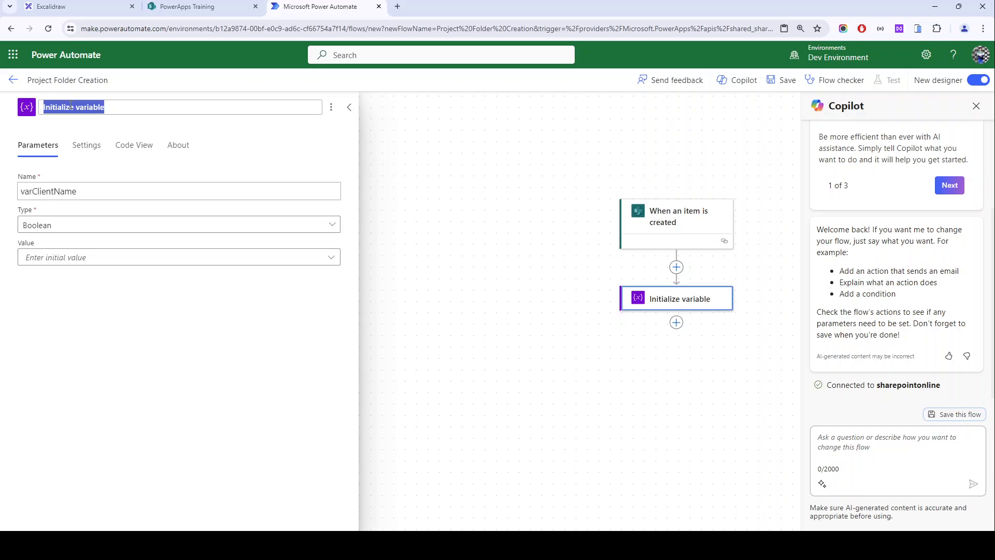
{"action": "key", "text": "ctrl+v"}
Step: Set varClientName's type to String and its value to the trigger's dynamic content "Client Value"
{"action": "left_click", "coordinate": [79, 258]}
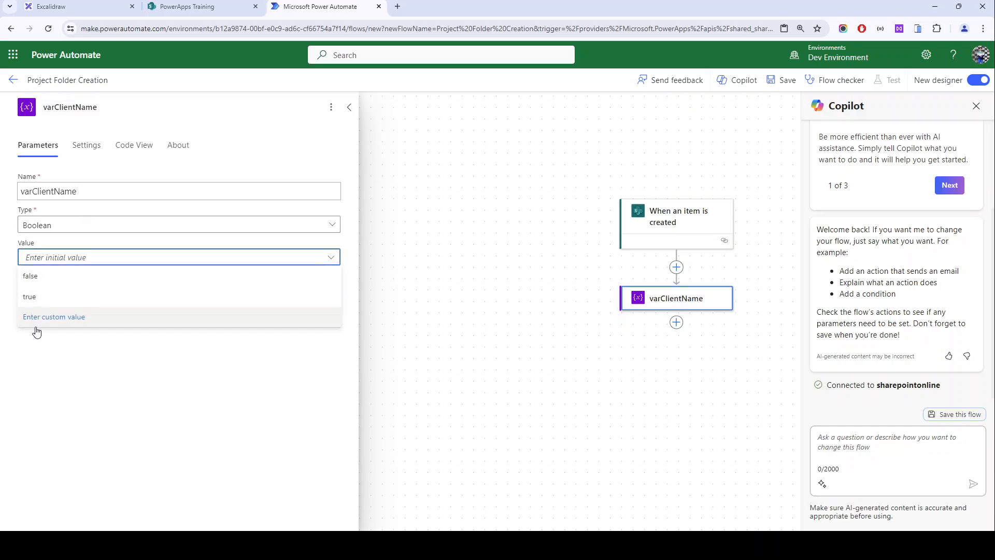
{"action": "left_click", "coordinate": [46, 225]}
{"action": "left_click", "coordinate": [43, 305]}
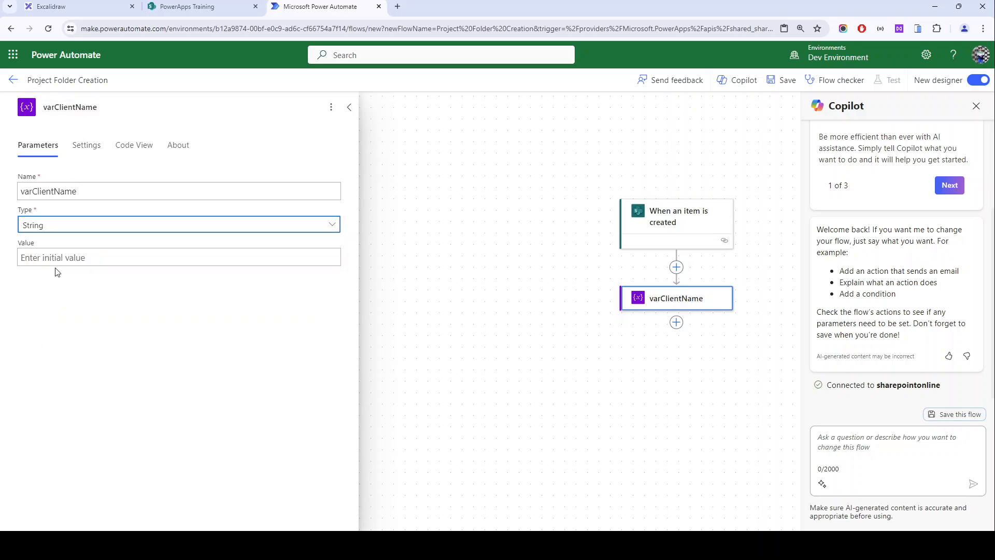
{"action": "left_click", "coordinate": [55, 263]}
{"action": "left_click", "coordinate": [341, 254]}
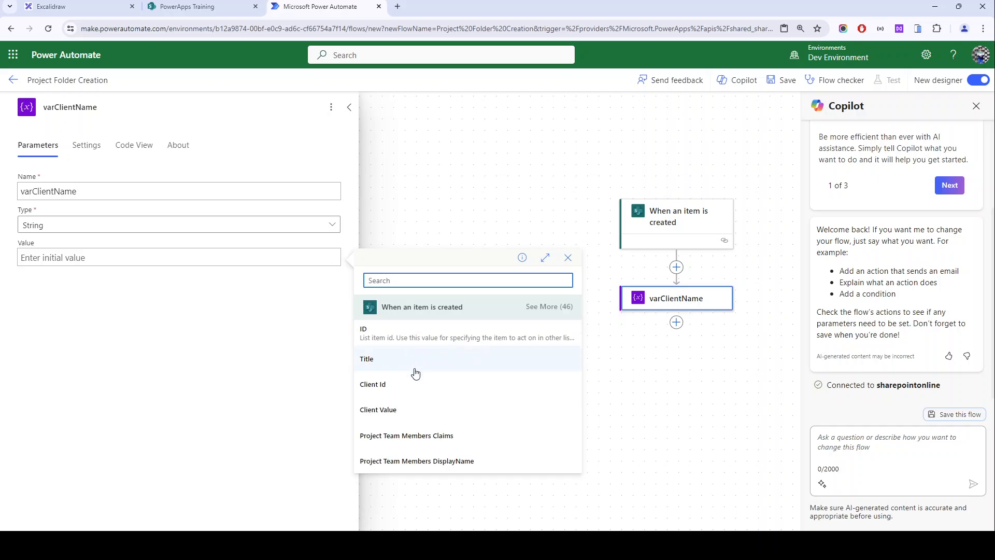
{"action": "left_click", "coordinate": [409, 409]}
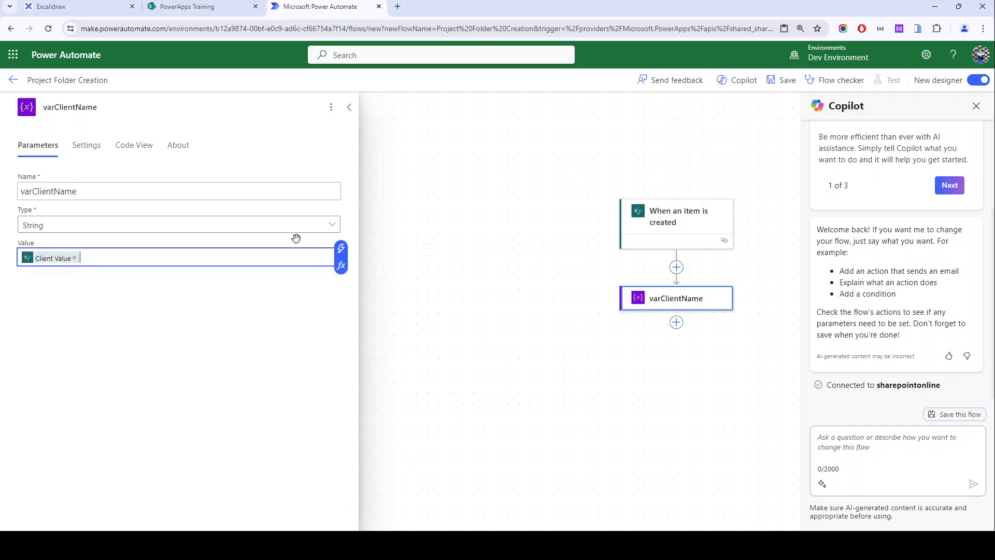
Step: Duplicate the varClientName action and insert the copy directly after it
{"action": "left_click", "coordinate": [696, 301]}
{"action": "key", "text": "ctrl+c"}
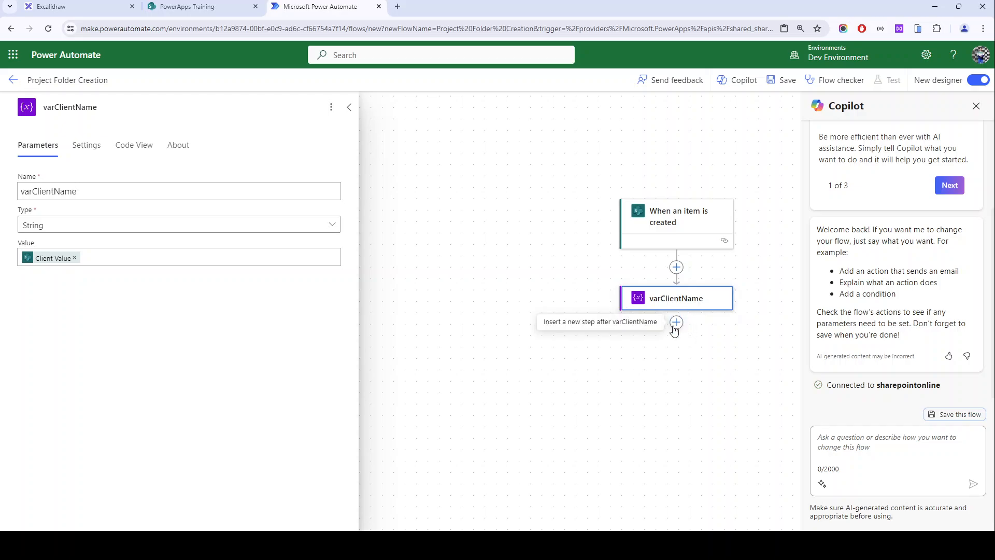
{"action": "left_click", "coordinate": [676, 323]}
{"action": "left_click", "coordinate": [704, 335]}
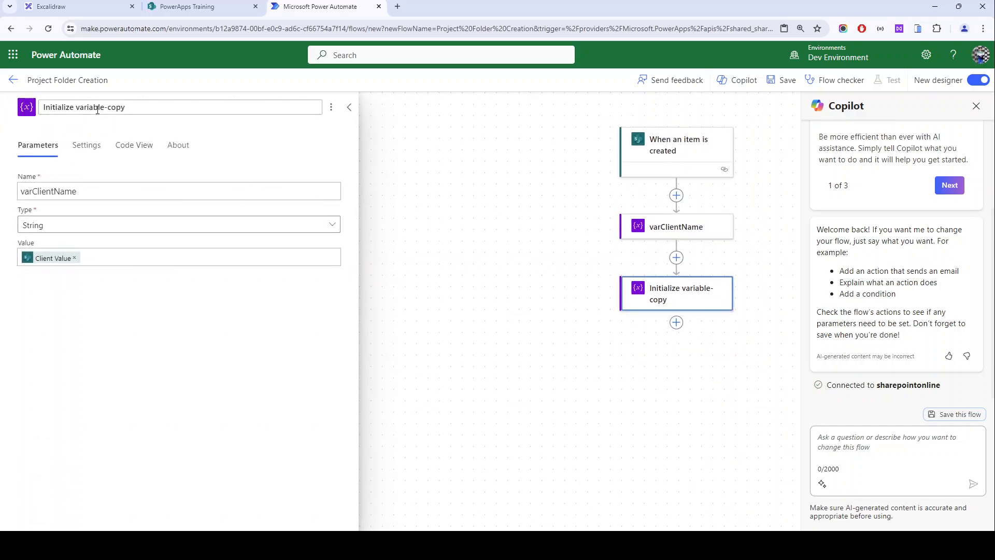
Step: Rename the copied action varProjectName and set its variable name to varProjectName as well
{"action": "triple_click", "coordinate": [89, 106]}
{"action": "type", "text": "varP"}
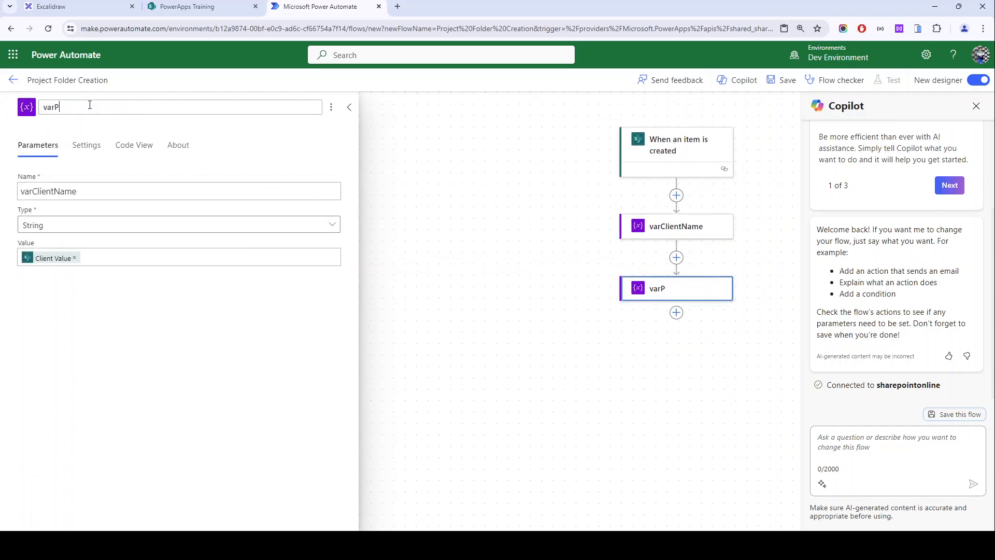
{"action": "type", "text": "rojectName"}
{"action": "key", "text": "ctrl+a"}
{"action": "key", "text": "ctrl+c"}
{"action": "left_click", "coordinate": [114, 190]}
{"action": "key", "text": "ctrl+a"}
{"action": "key", "text": "ctrl+v"}
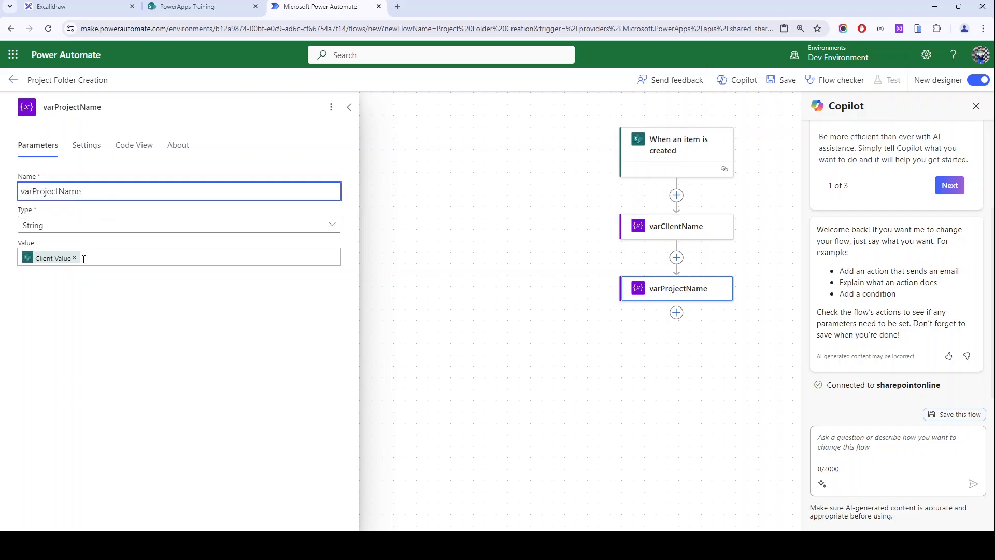
Step: Check the Title column in the SharePoint Projects List and replace varProjectName's value with the trigger's dynamic content "Title"
{"action": "left_click", "coordinate": [83, 259]}
{"action": "key", "text": "BackSpace"}
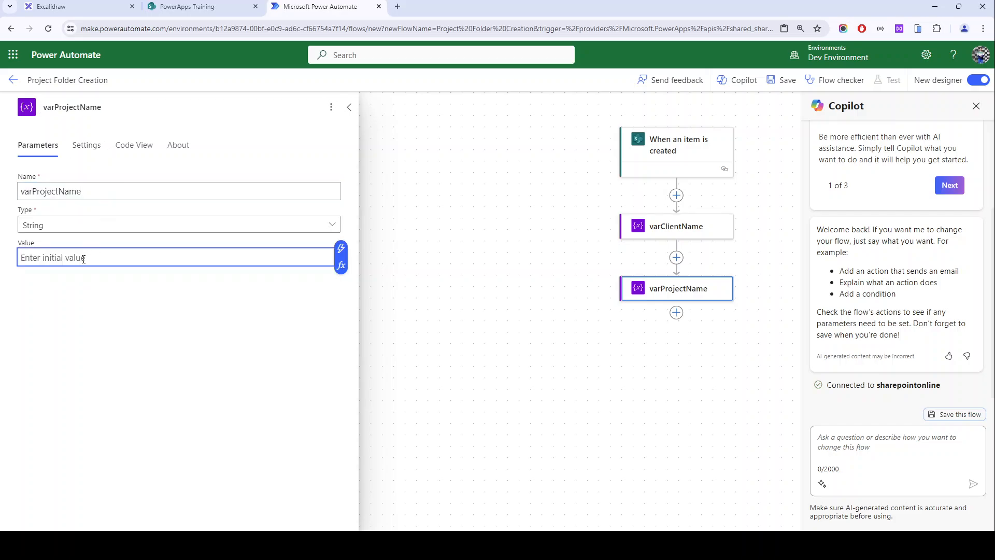
{"action": "left_click", "coordinate": [341, 248]}
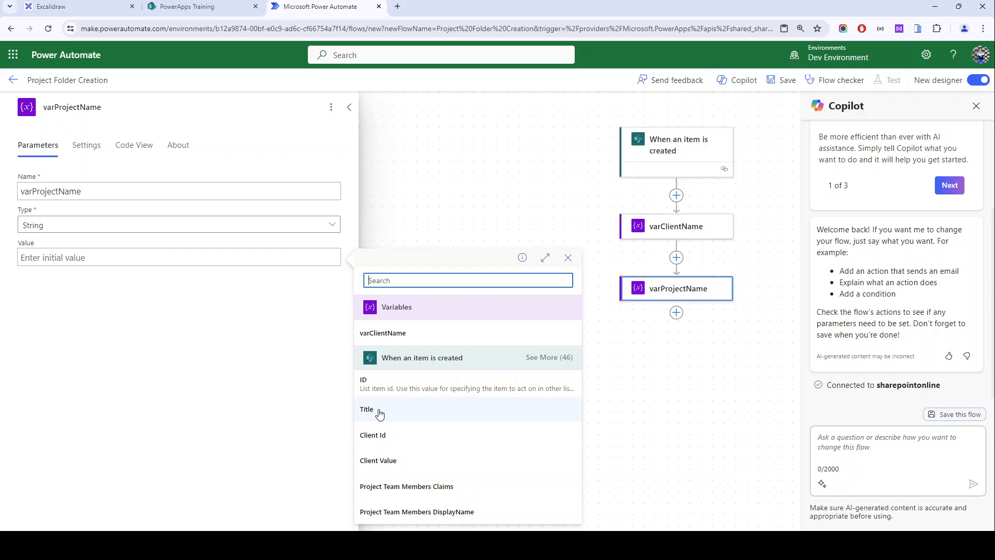
{"action": "left_click", "coordinate": [243, 7]}
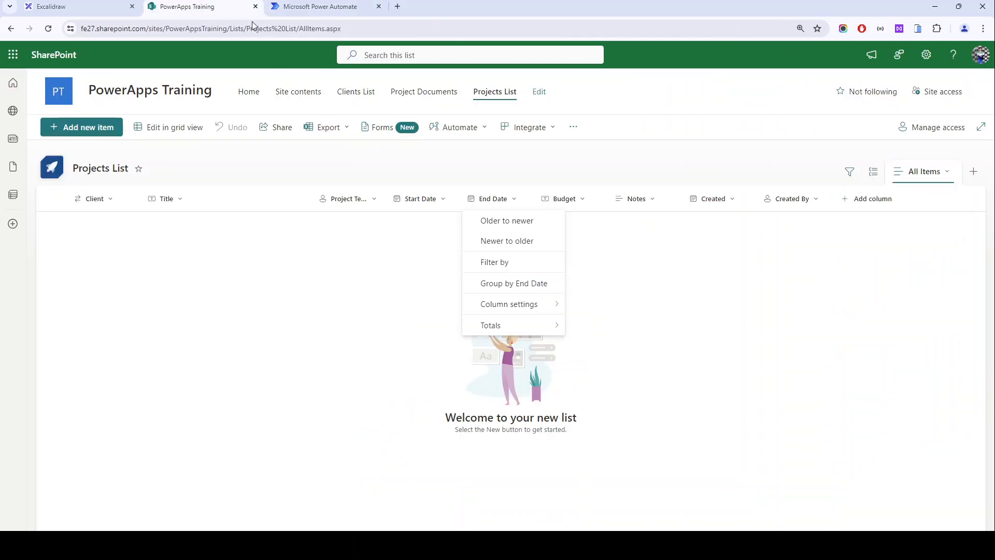
{"action": "left_click", "coordinate": [165, 201]}
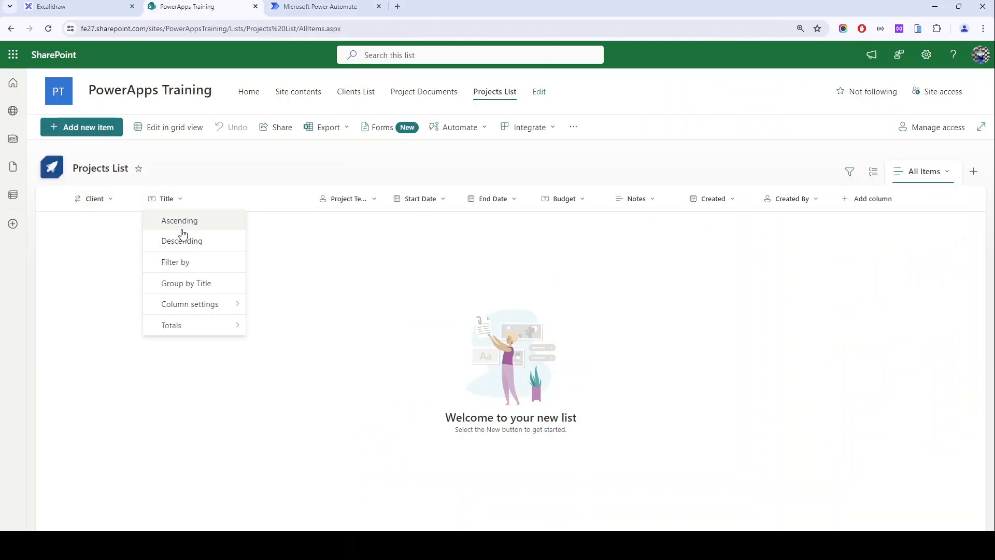
{"action": "left_click", "coordinate": [316, 7]}
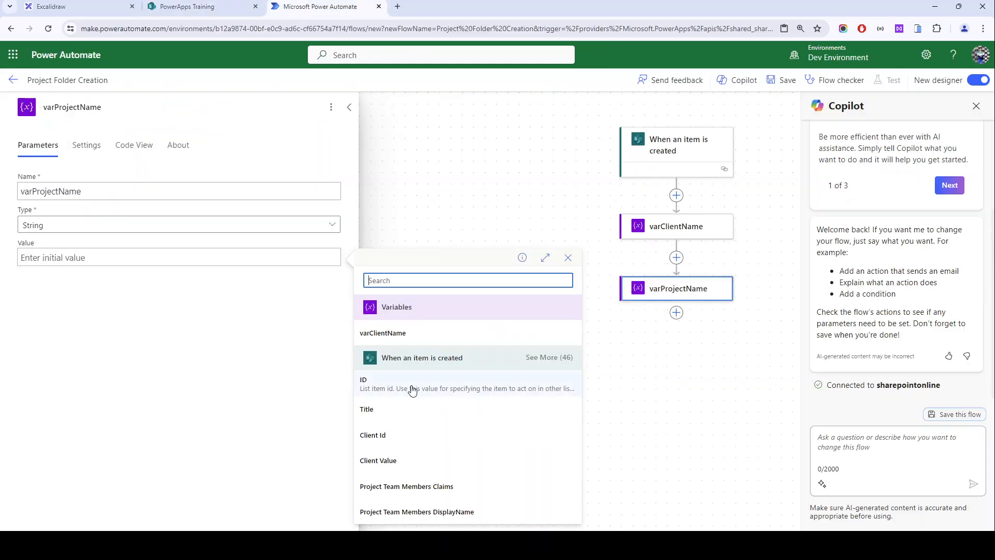
{"action": "left_click", "coordinate": [389, 409]}
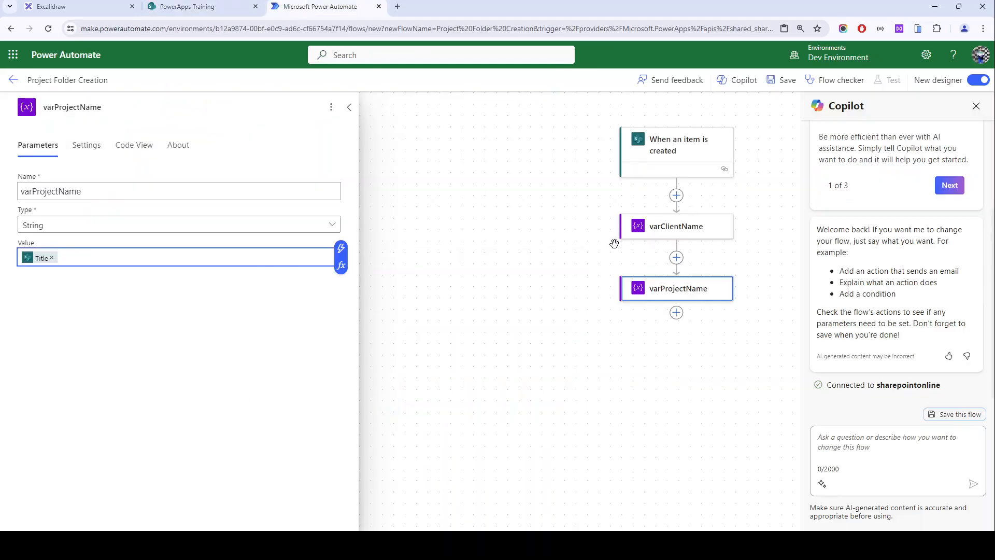
Step: Review the settings of the varClientName and varProjectName actions and save the flow
{"action": "left_click", "coordinate": [665, 233]}
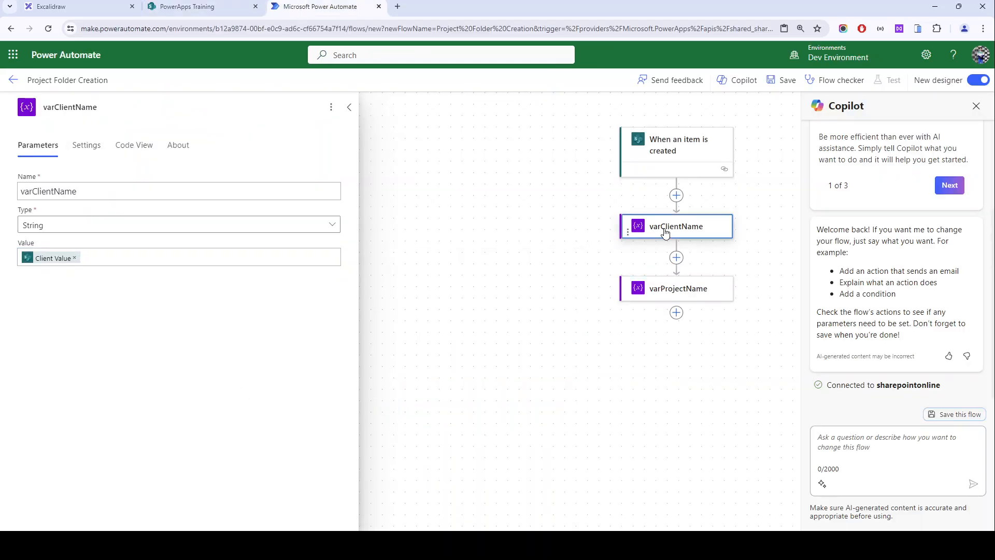
{"action": "left_click", "coordinate": [683, 296]}
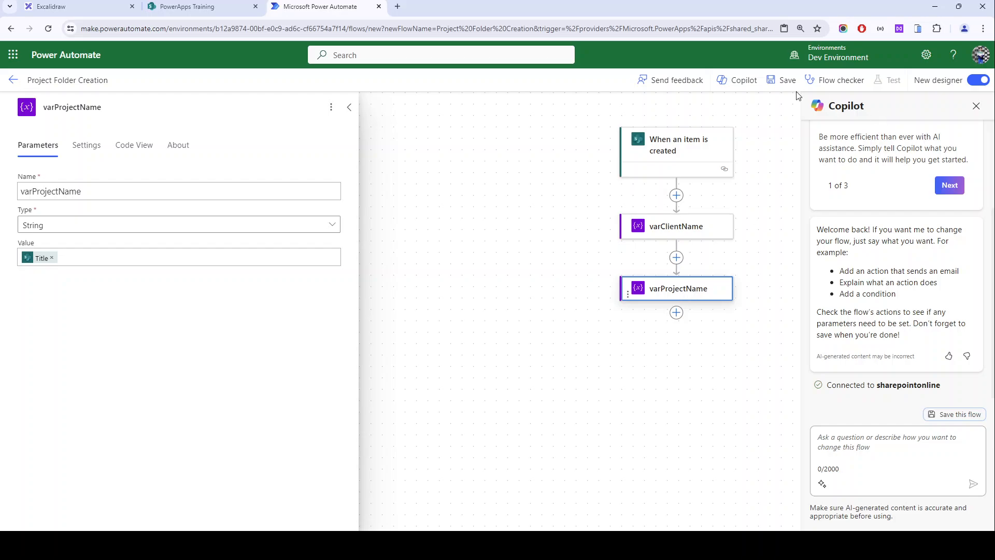
{"action": "left_click", "coordinate": [782, 80]}
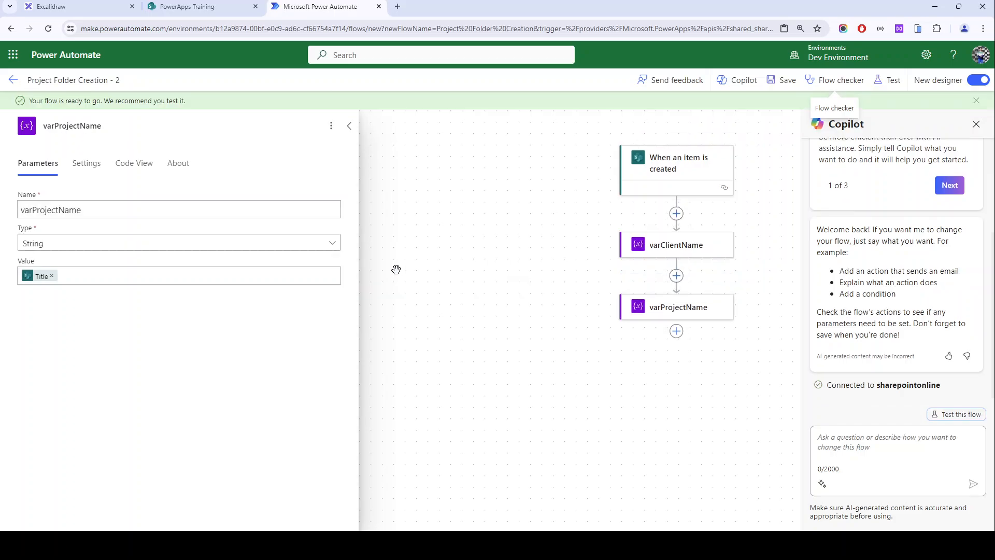
Step: Consult the Projects List columns in SharePoint, then add an Initialize variable action after varProjectName in the flow
{"action": "scroll", "coordinate": [398, 274], "scroll_direction": "down", "scroll_amount": 2}
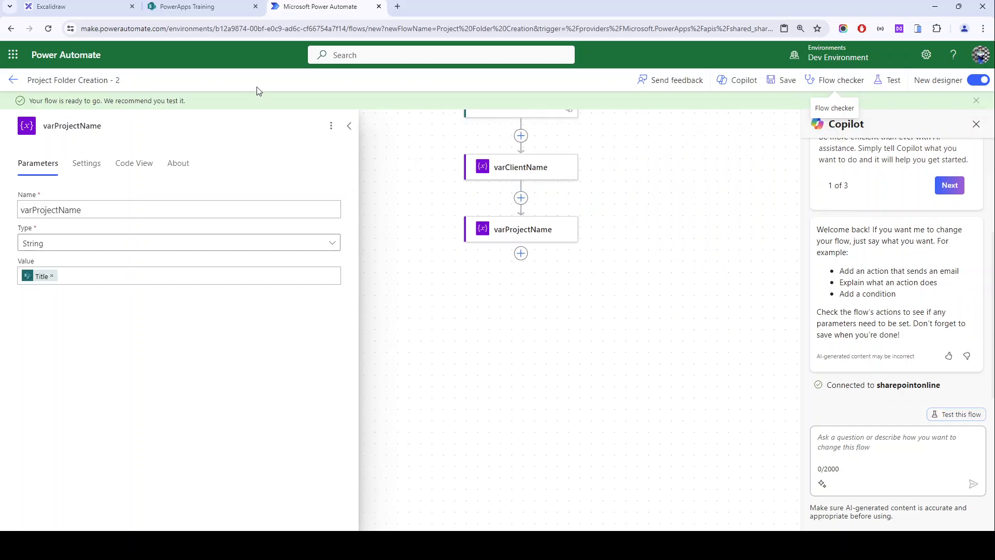
{"action": "left_click", "coordinate": [181, 7]}
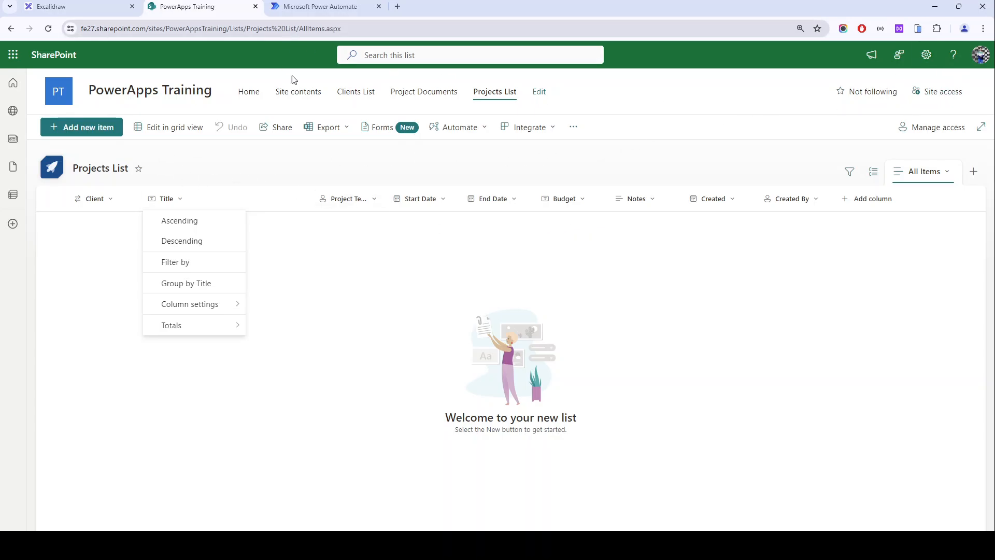
{"action": "left_click", "coordinate": [315, 5]}
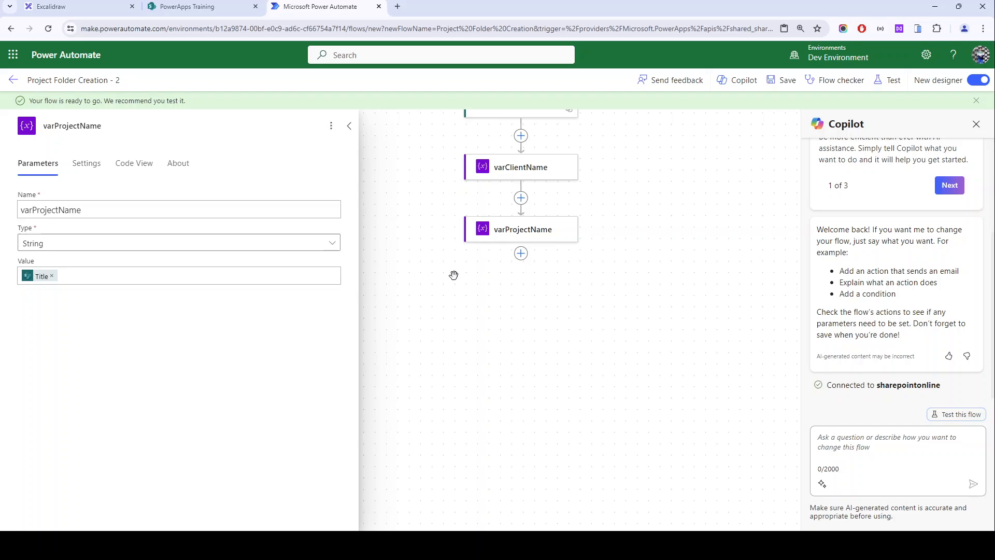
{"action": "left_click", "coordinate": [521, 255]}
{"action": "left_click", "coordinate": [580, 254]}
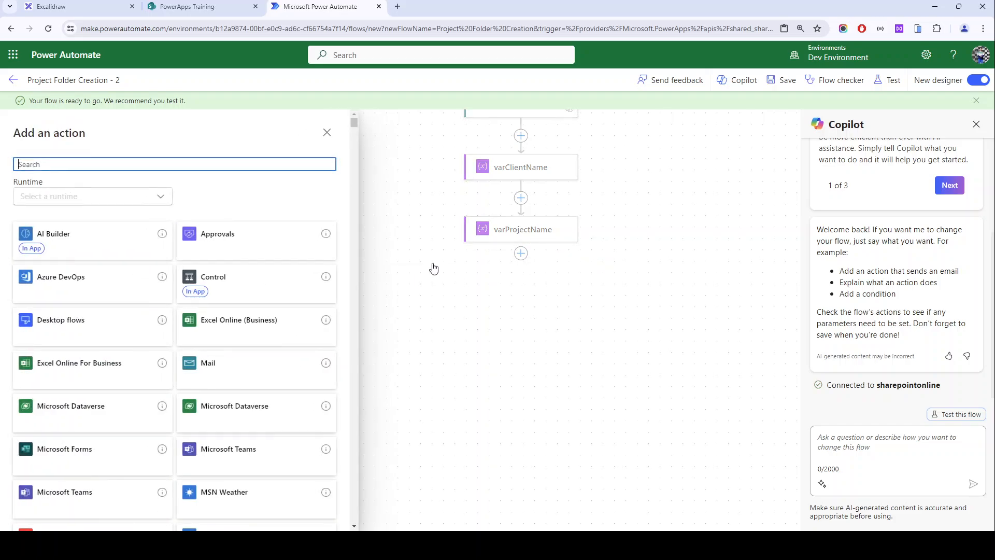
{"action": "type", "text": "vara"}
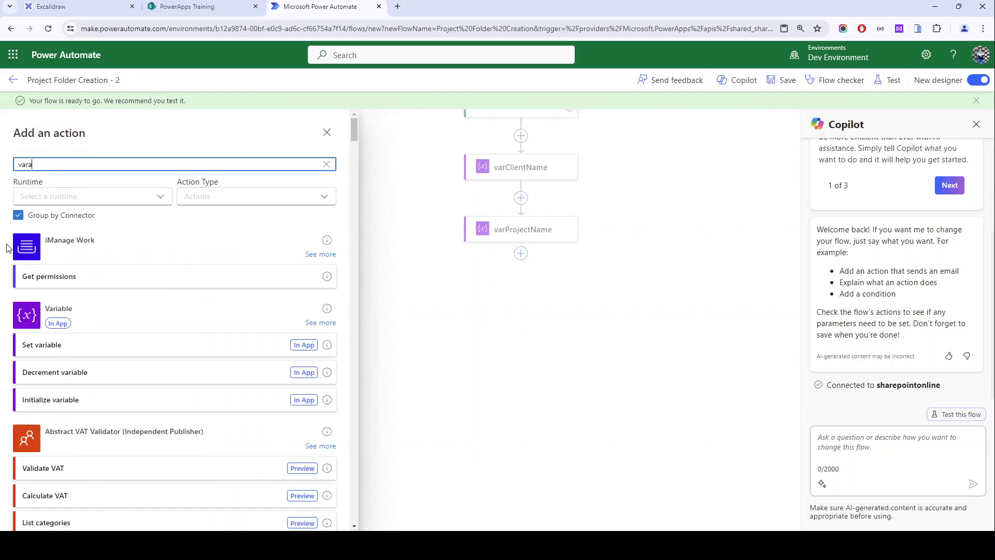
{"action": "key", "text": "BackSpace"}
{"action": "type", "text": "iab"}
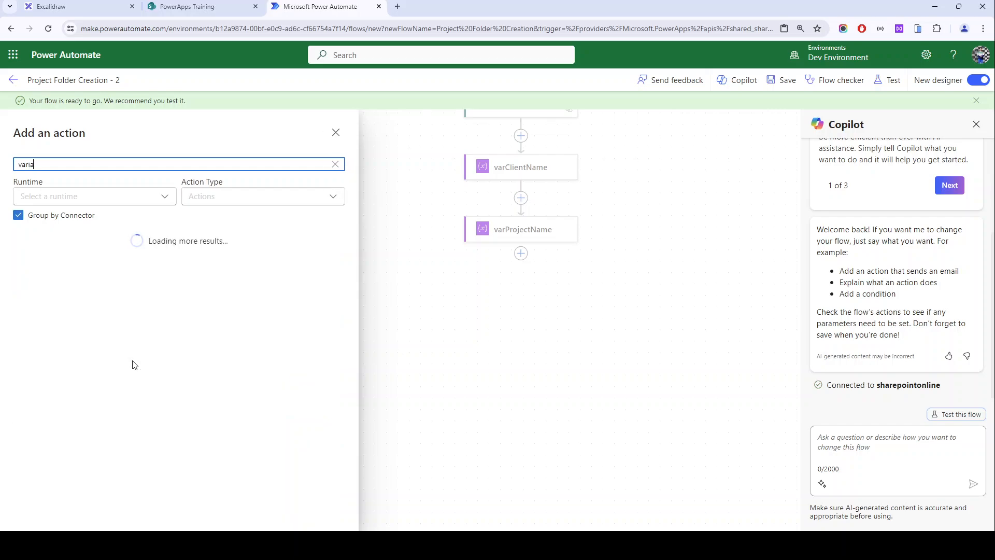
{"action": "left_click", "coordinate": [82, 310]}
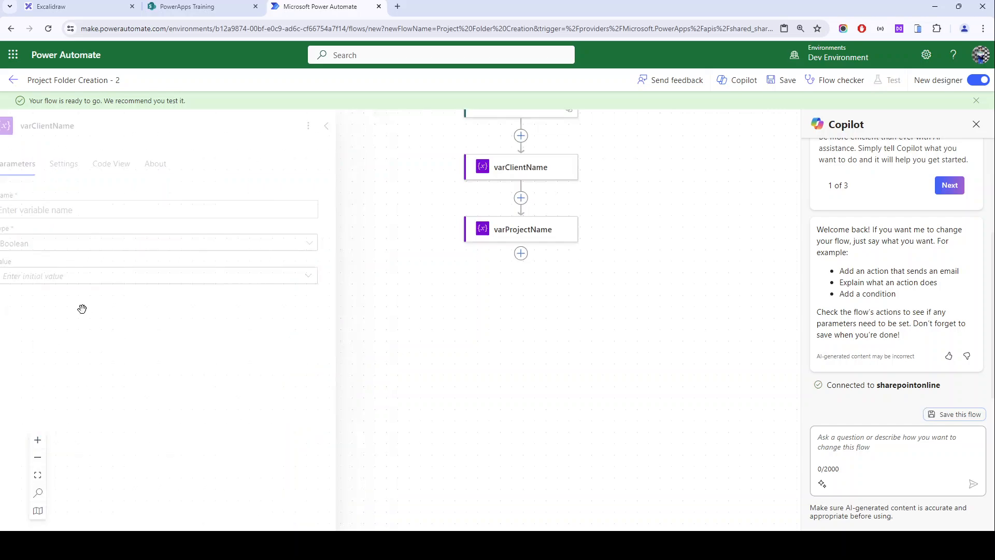
Step: Title the new action varProjectTeam, give its variable the same name, and set the type to String
{"action": "triple_click", "coordinate": [117, 126]}
{"action": "type", "text": "var"}
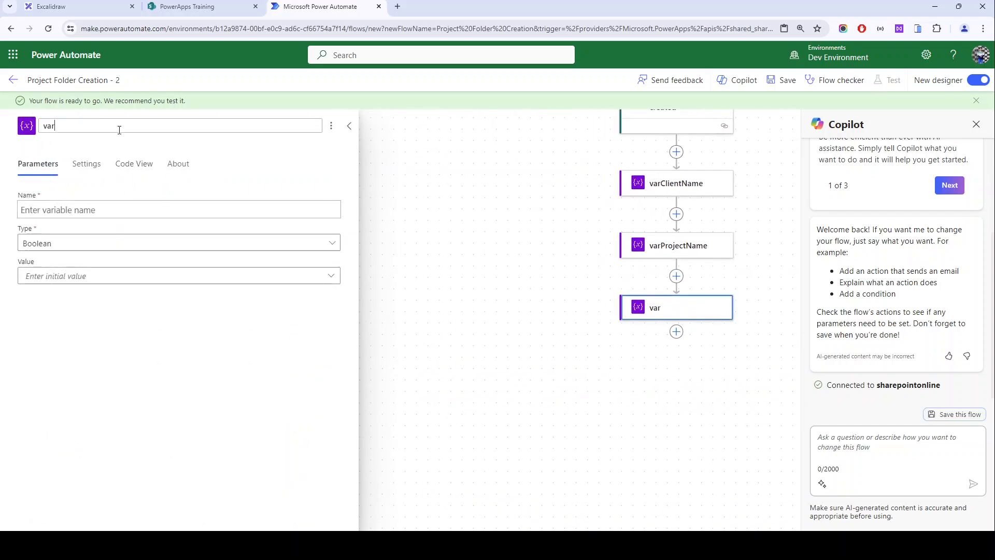
{"action": "type", "text": "ProjectTeam"}
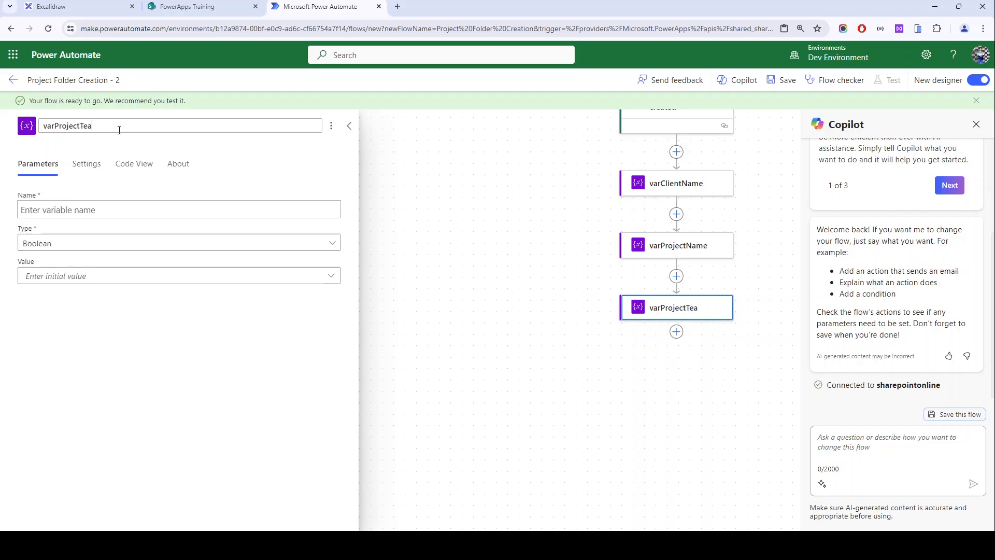
{"action": "left_click", "coordinate": [102, 209]}
{"action": "type", "text": "varProjectTeam"}
{"action": "left_click", "coordinate": [86, 245]}
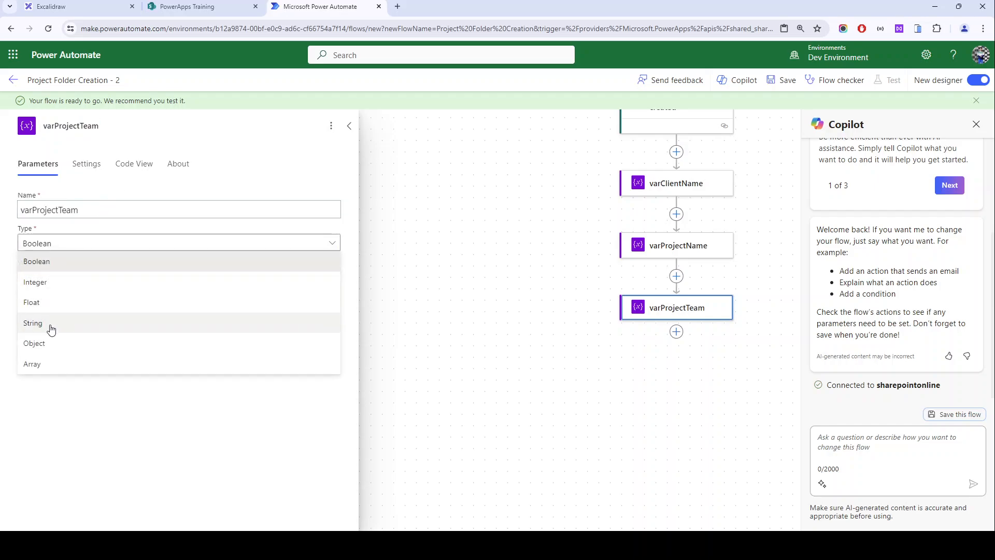
{"action": "left_click", "coordinate": [51, 329]}
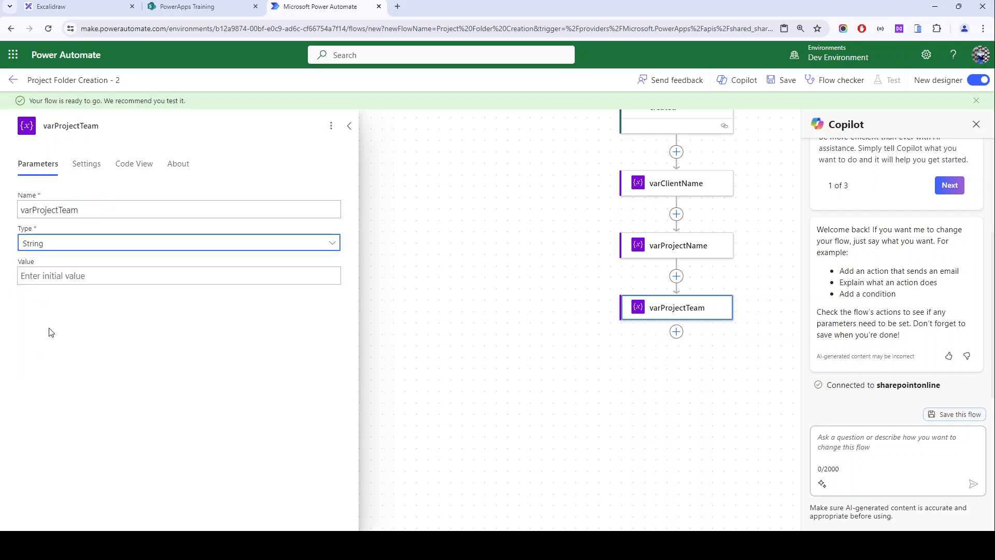
Step: Add an "Append to string variable" action directly after varProjectTeam
{"action": "left_click", "coordinate": [676, 330]}
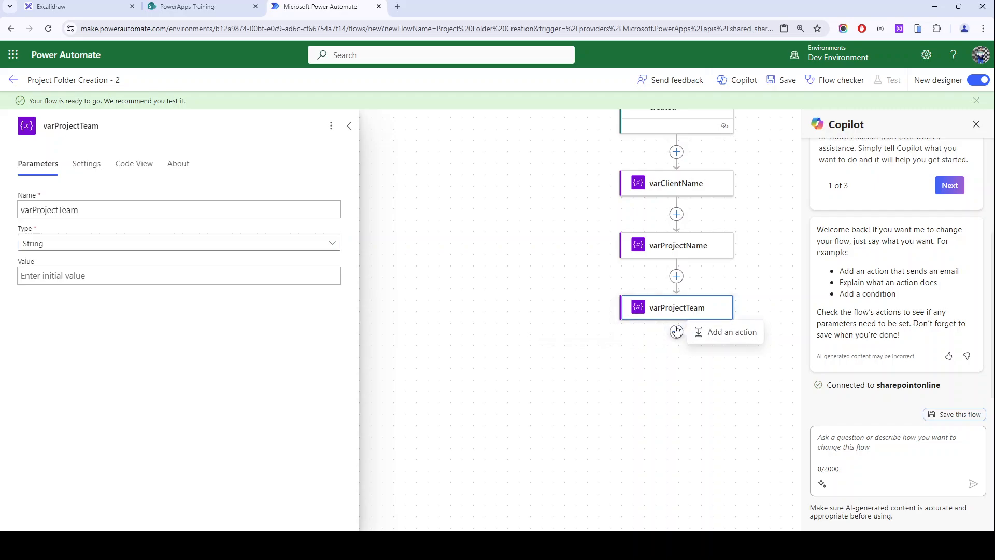
{"action": "left_click", "coordinate": [726, 332]}
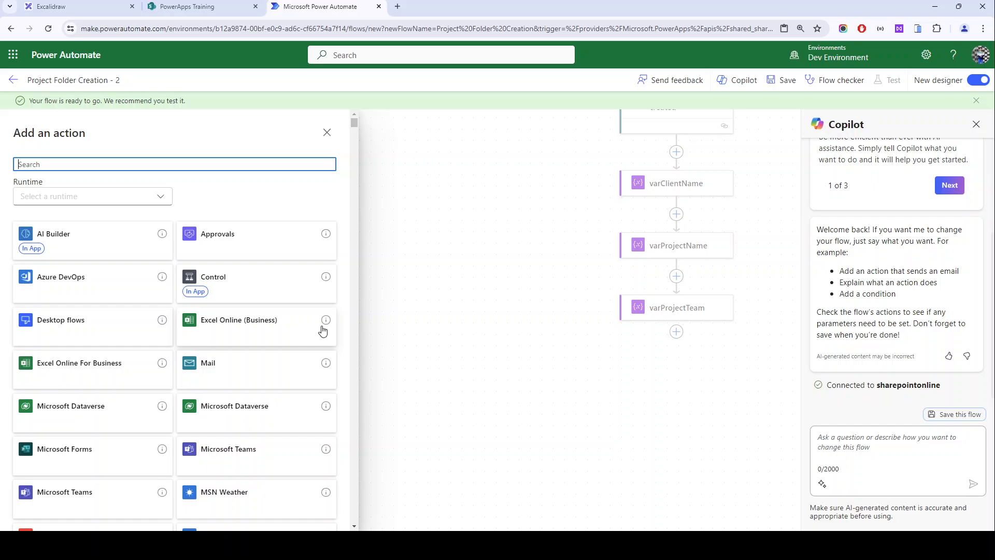
{"action": "mouse_move", "coordinate": [323, 327]}
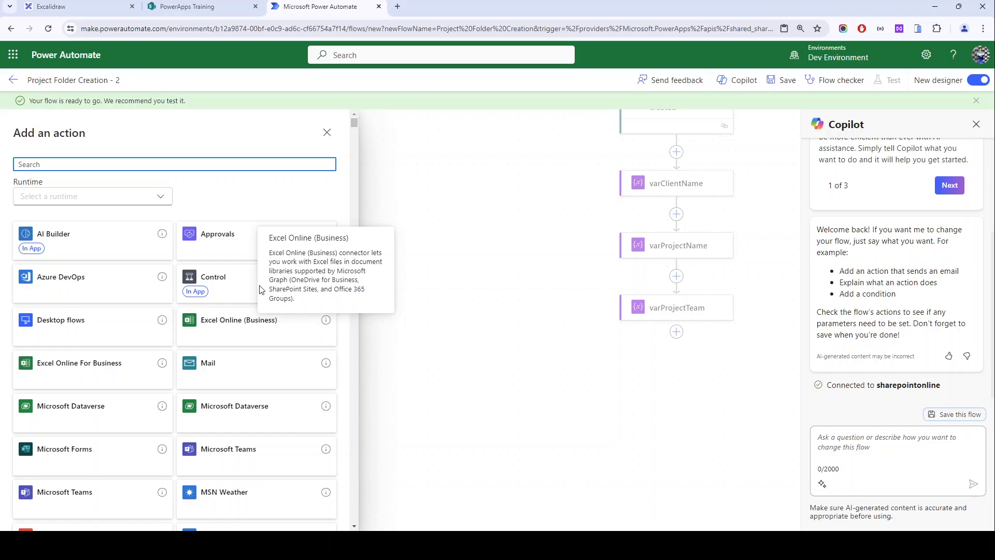
{"action": "left_click", "coordinate": [180, 164]}
{"action": "type", "text": "append"}
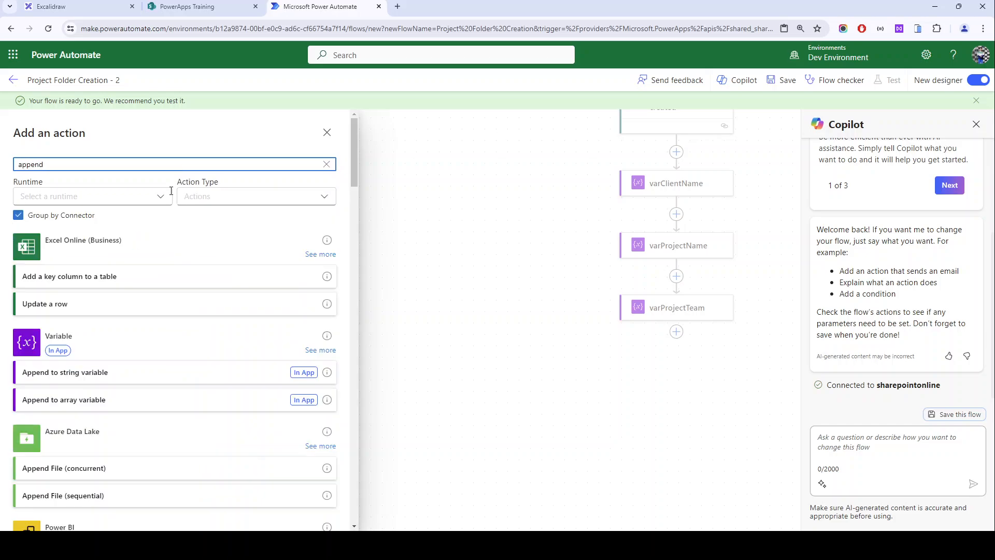
{"action": "left_click", "coordinate": [85, 373]}
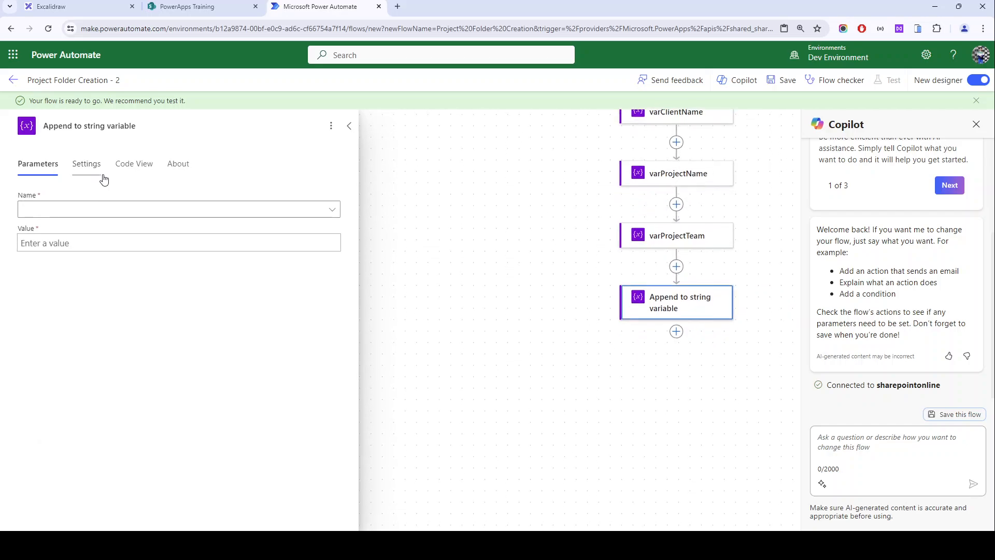
Step: Make the append action target varProjectTeam with the trigger's "Project Team Members Email" followed by a semicolon as its value
{"action": "left_click", "coordinate": [83, 211]}
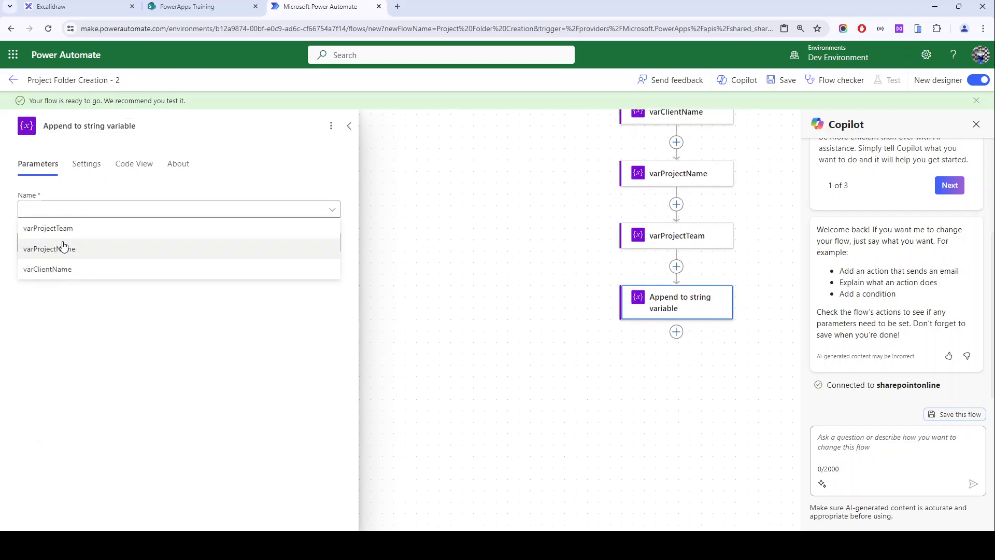
{"action": "left_click", "coordinate": [54, 228]}
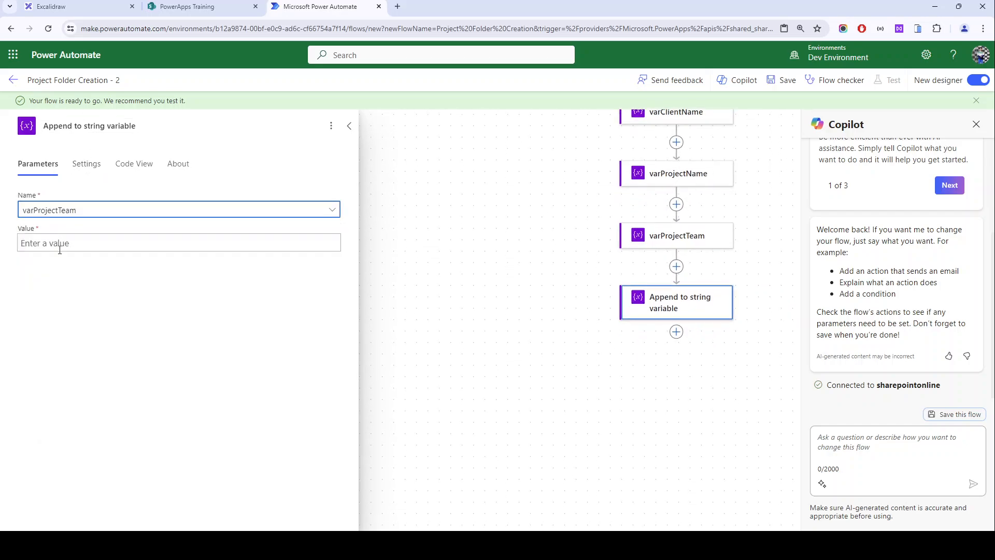
{"action": "left_click", "coordinate": [60, 249]}
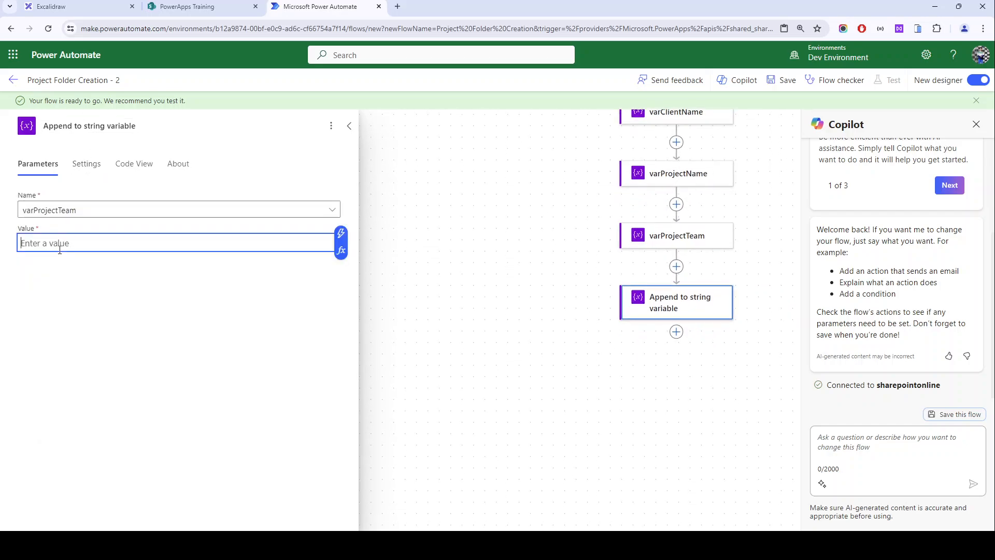
{"action": "left_click", "coordinate": [341, 234]}
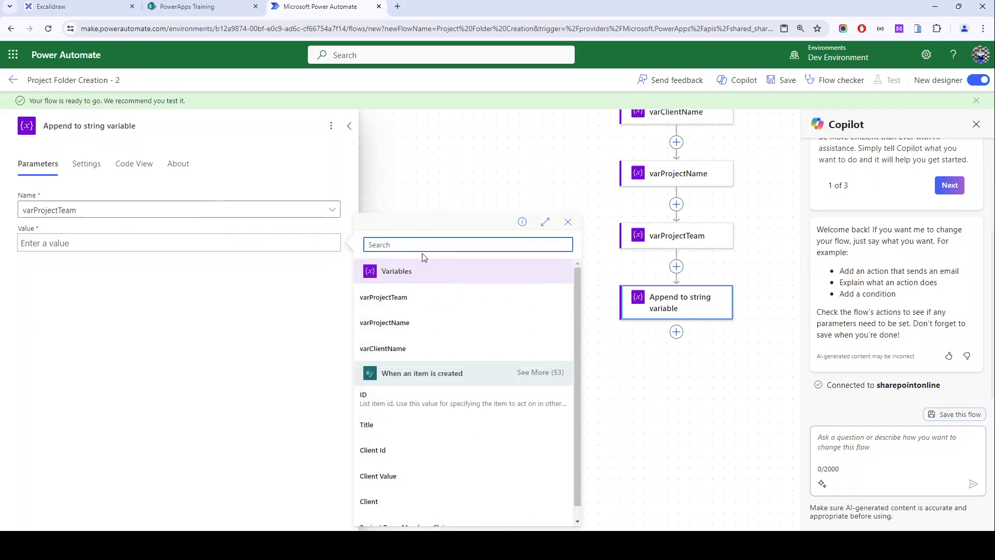
{"action": "type", "text": "email"}
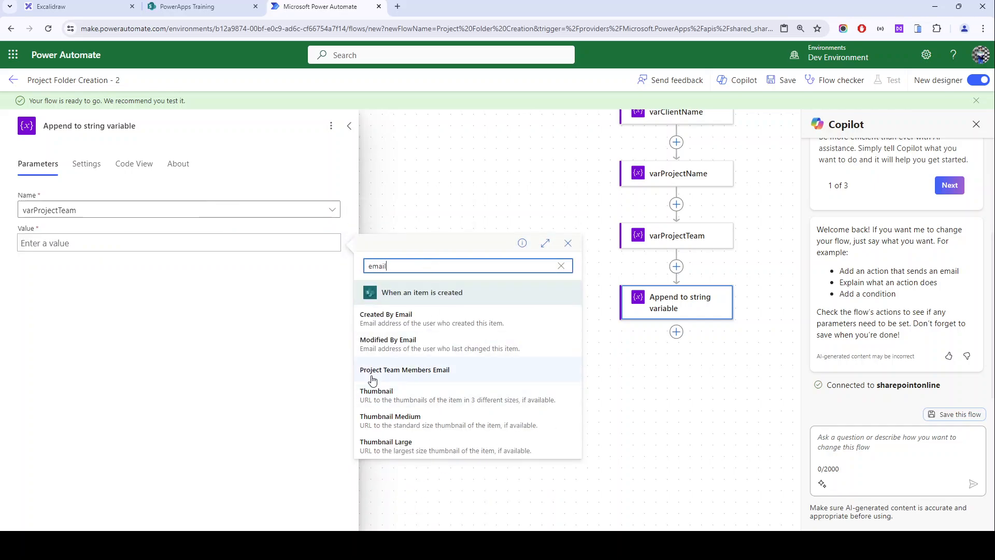
{"action": "left_click", "coordinate": [447, 374]}
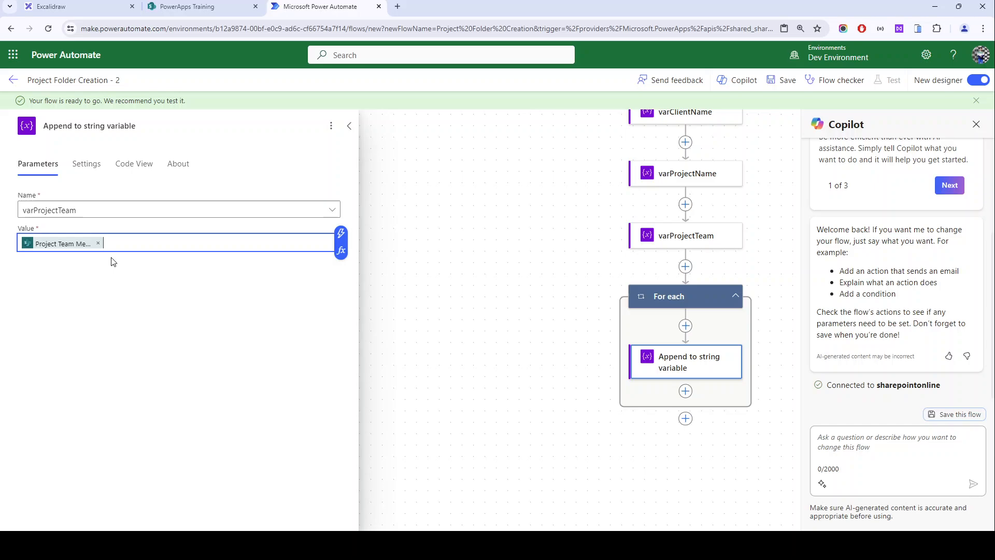
{"action": "type", "text": "em"}
{"action": "key", "text": "BackSpace"}
{"action": "key", "text": "BackSpace"}
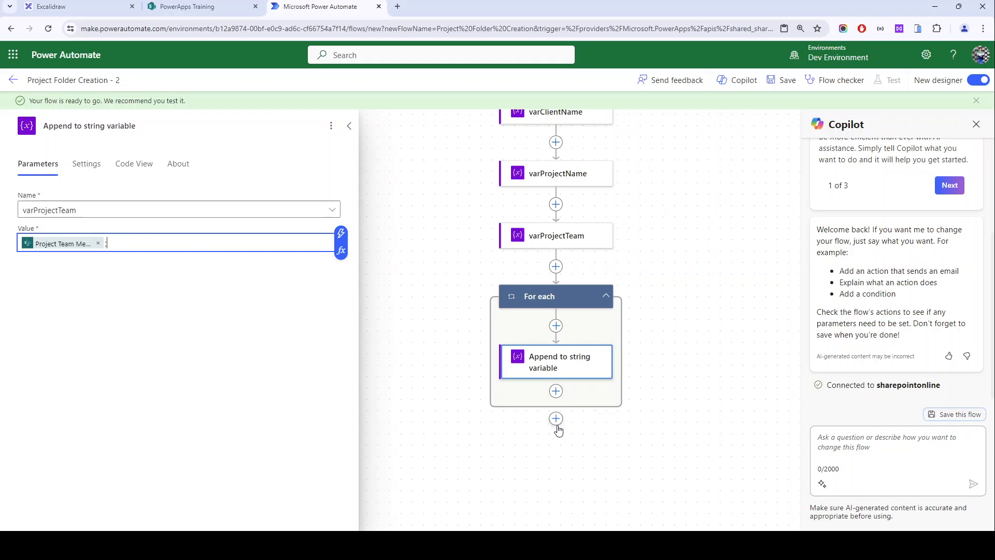
Step: Add a Data Operation Compose action after the For each loop, with the varProjectTeam variable as its input
{"action": "left_click", "coordinate": [555, 418]}
{"action": "left_click", "coordinate": [609, 418]}
{"action": "type", "text": "compose"}
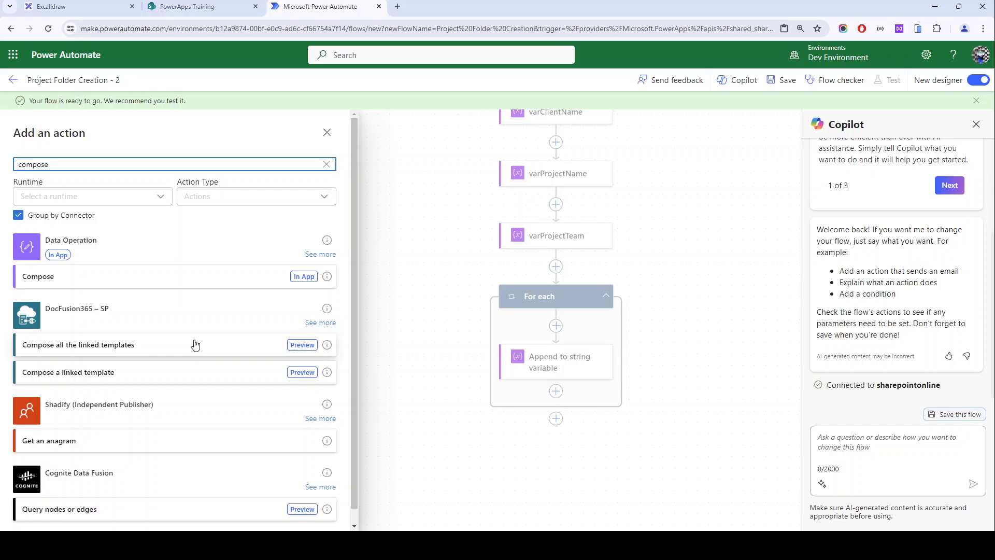
{"action": "left_click", "coordinate": [133, 283]}
{"action": "left_click", "coordinate": [244, 215]}
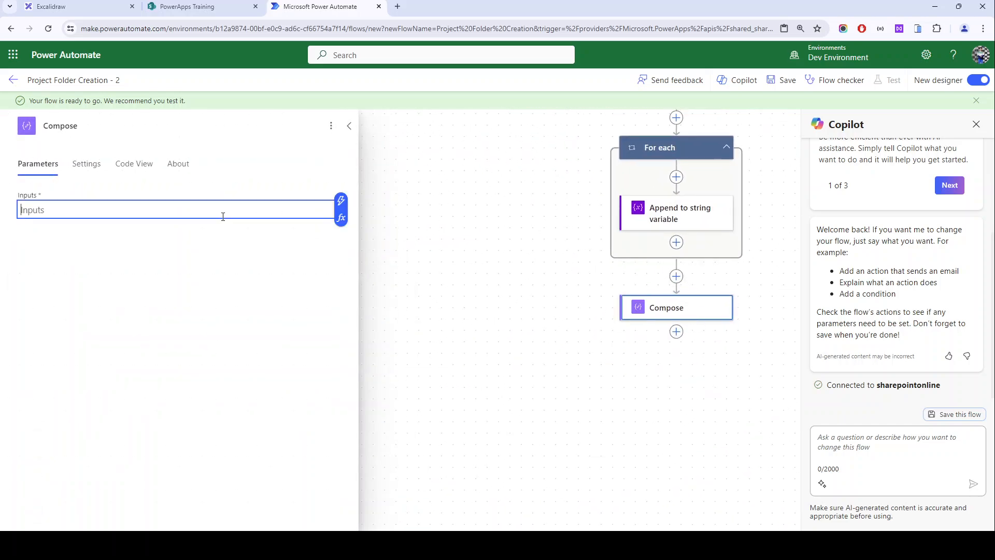
{"action": "left_click", "coordinate": [342, 197]}
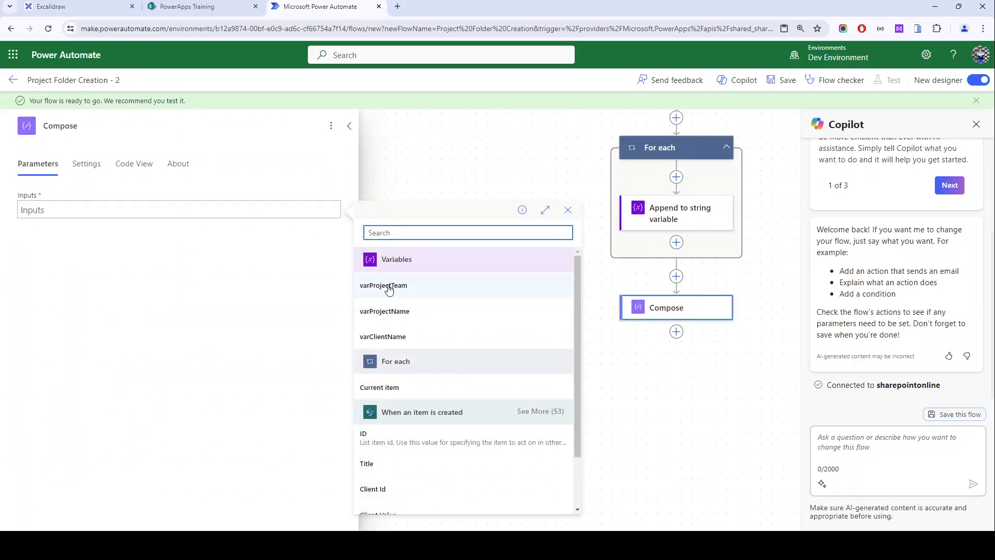
{"action": "left_click", "coordinate": [391, 285]}
Step: Rename the Compose action as "Project team members email"
{"action": "left_click", "coordinate": [66, 128]}
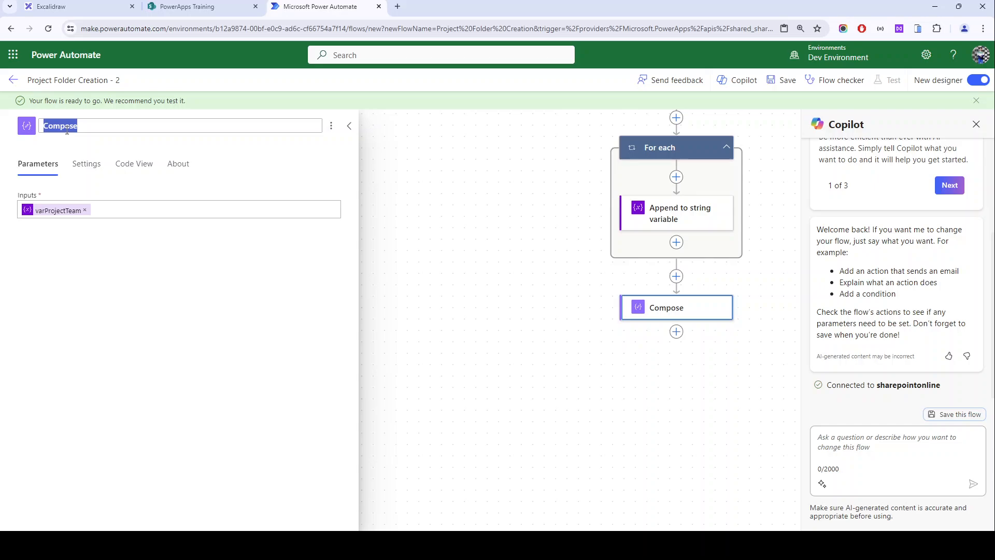
{"action": "type", "text": "Project Team member em"}
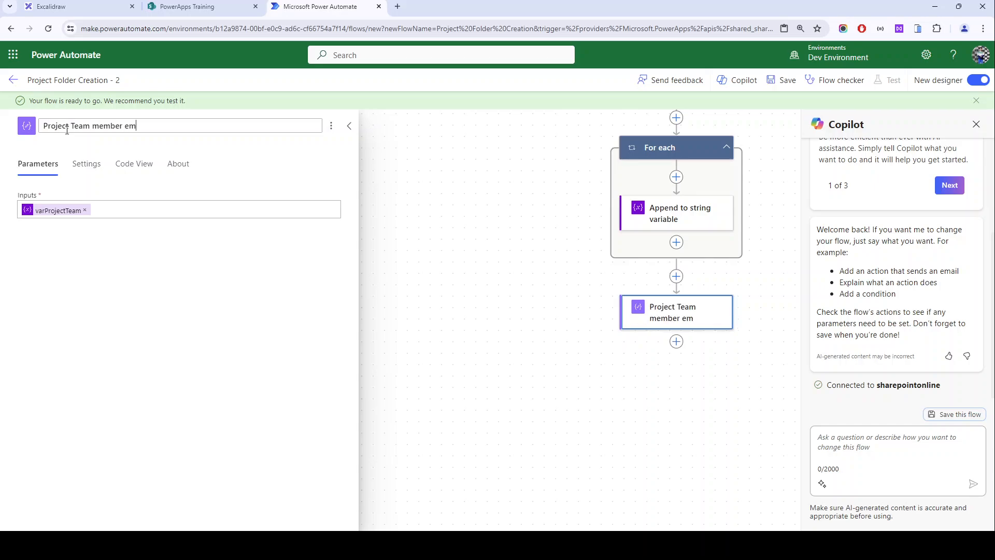
{"action": "type", "text": "ail"}
{"action": "type", "text": "s"}
{"action": "key", "text": "Delete"}
{"action": "type", "text": "t"}
Step: Consult the Project Documents library in SharePoint and add a SharePoint "Create new folder" action after "Project team members email" in the flow
{"action": "scroll", "coordinate": [604, 151], "scroll_direction": "up", "scroll_amount": 4}
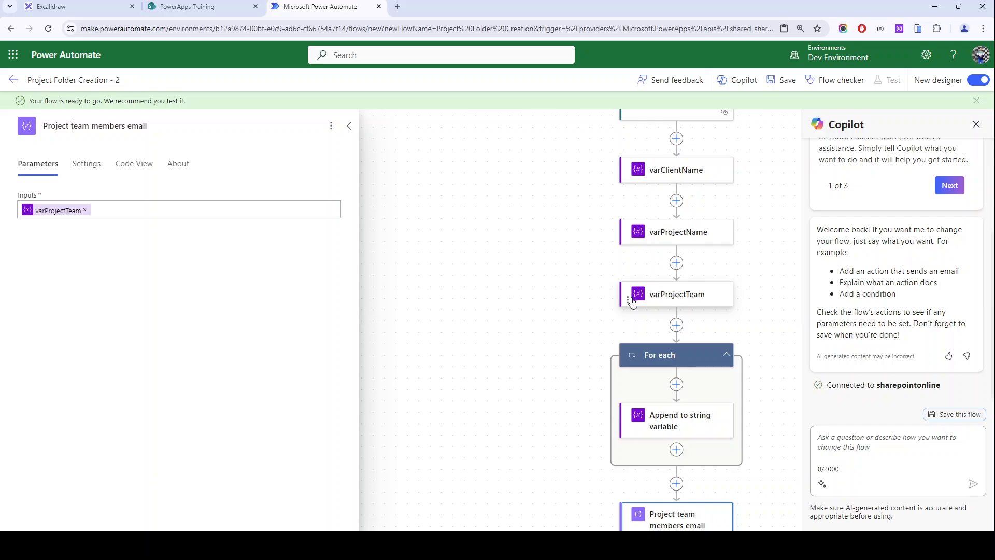
{"action": "scroll", "coordinate": [595, 266], "scroll_direction": "down", "scroll_amount": 4}
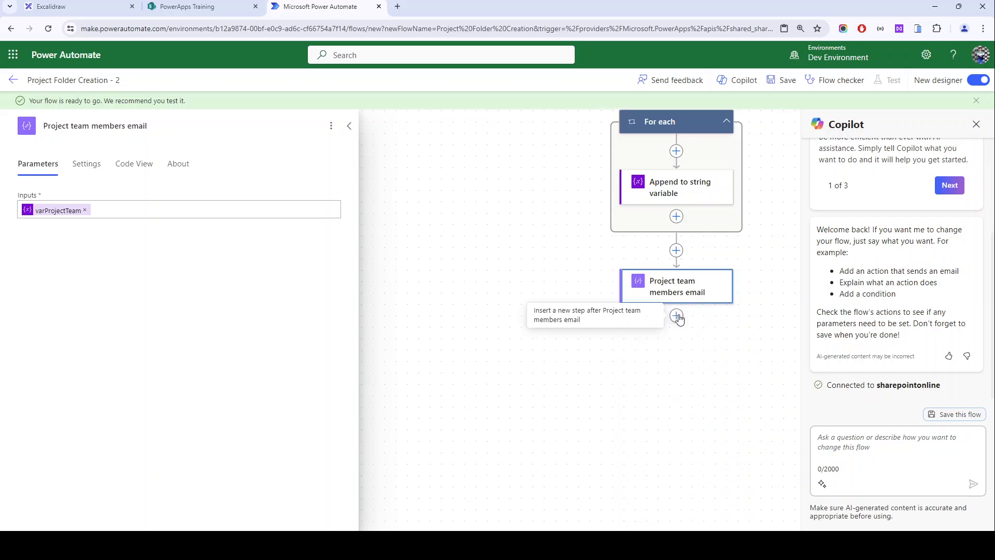
{"action": "left_click", "coordinate": [676, 315]}
{"action": "left_click", "coordinate": [715, 318]}
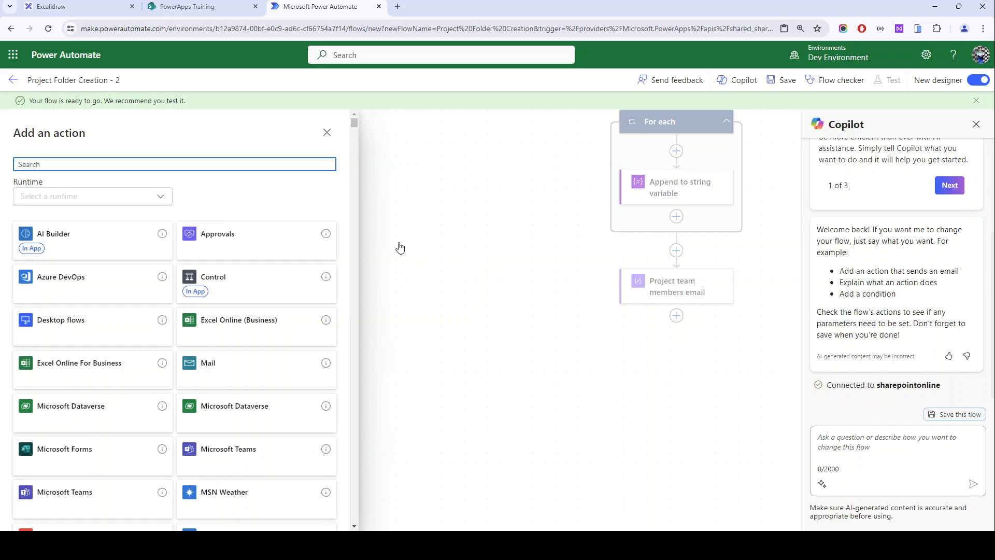
{"action": "left_click", "coordinate": [228, 7]}
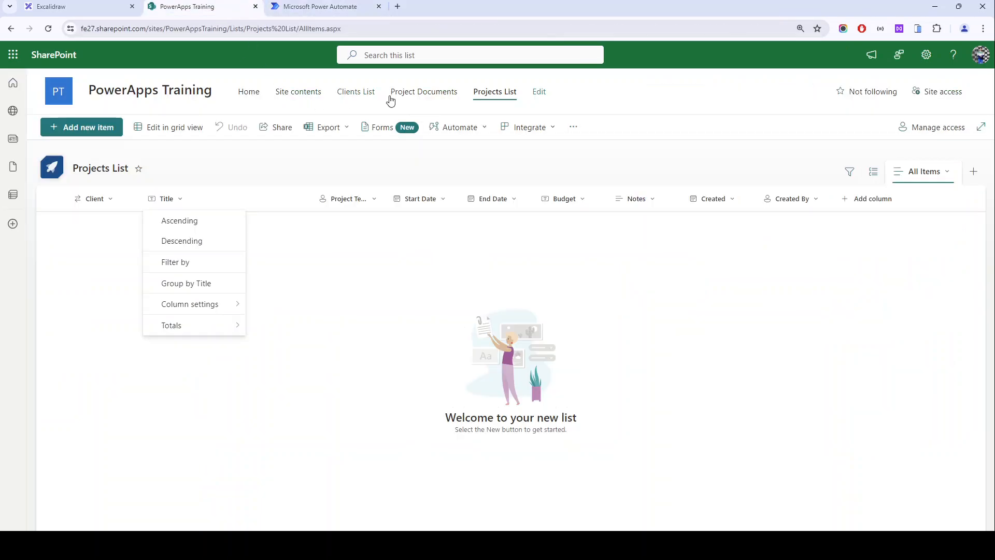
{"action": "left_click", "coordinate": [421, 93]}
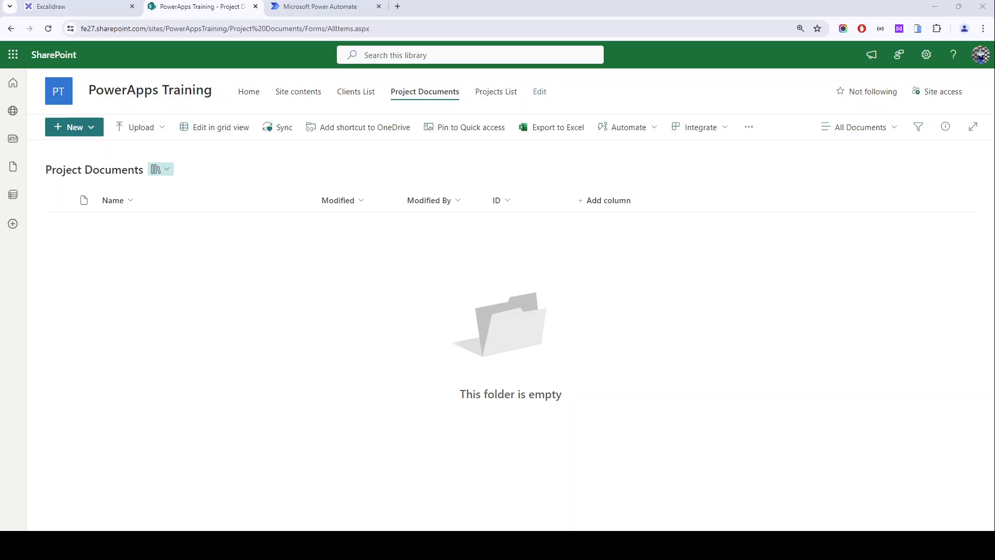
{"action": "left_click", "coordinate": [300, 7]}
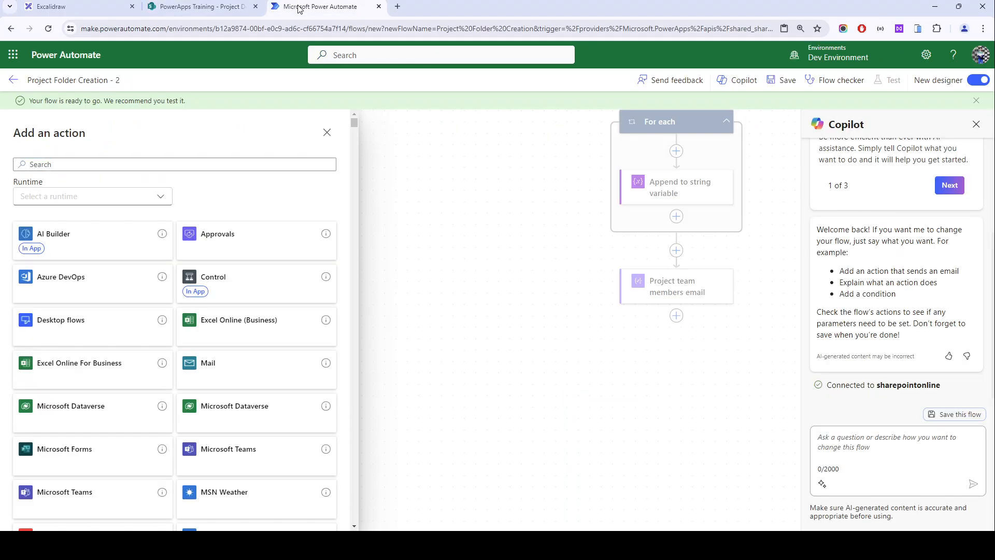
{"action": "left_click", "coordinate": [99, 165]}
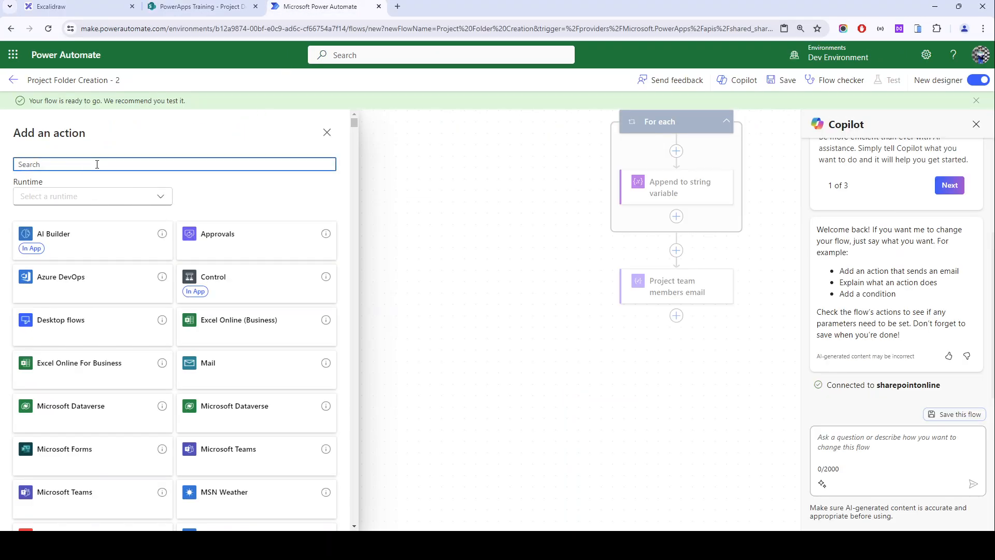
{"action": "type", "text": "create"}
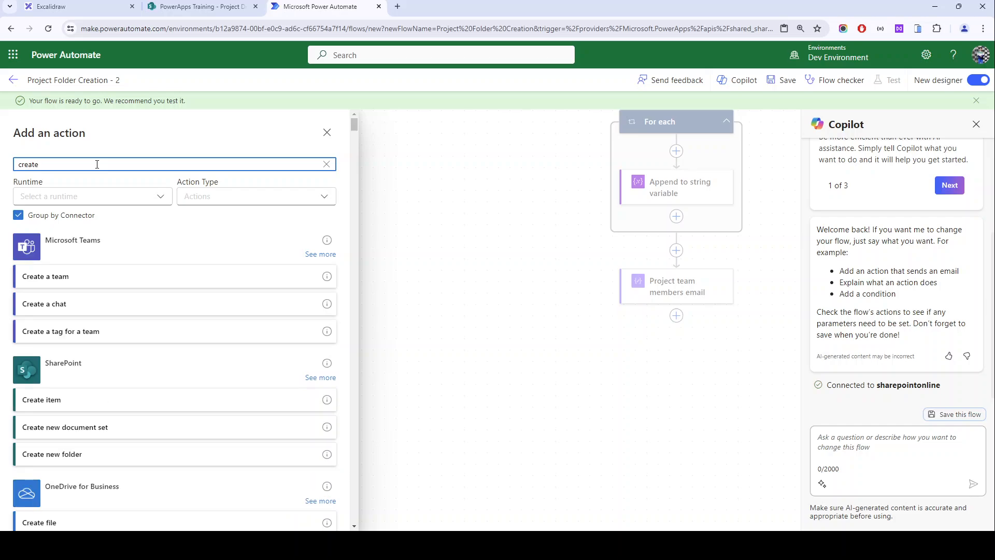
{"action": "left_click", "coordinate": [136, 458]}
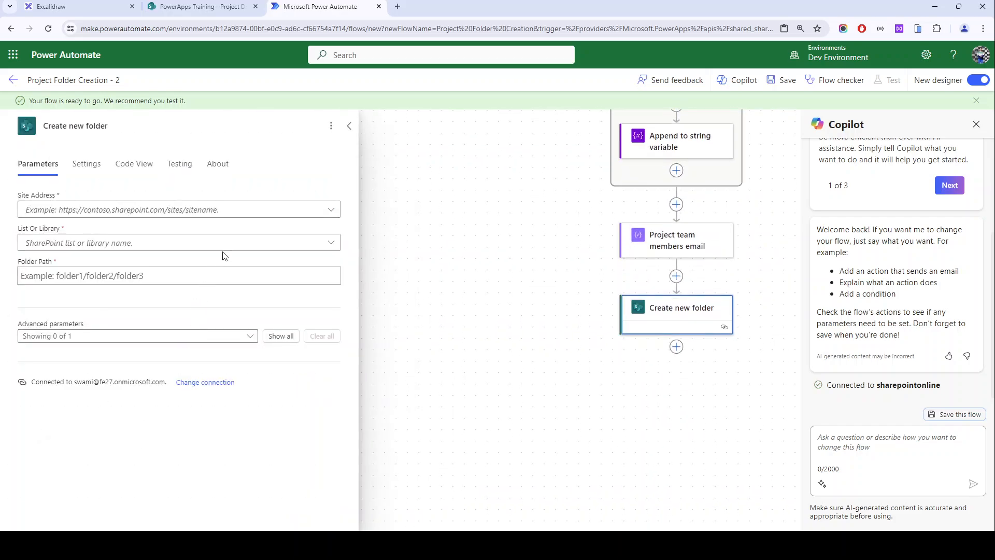
Step: Point the new folder action at the PowerApps Training site and its Project Documents library
{"action": "left_click", "coordinate": [331, 209]}
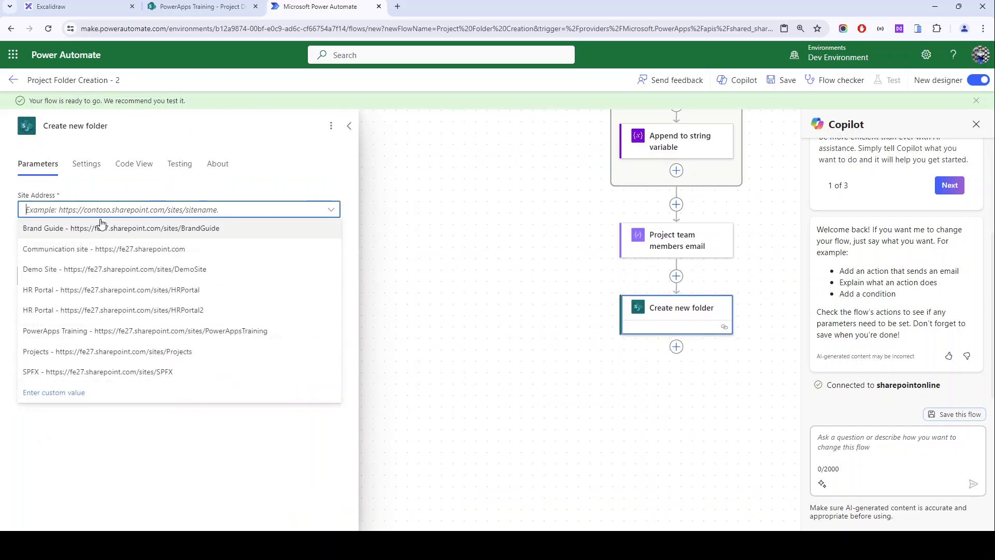
{"action": "left_click", "coordinate": [52, 332]}
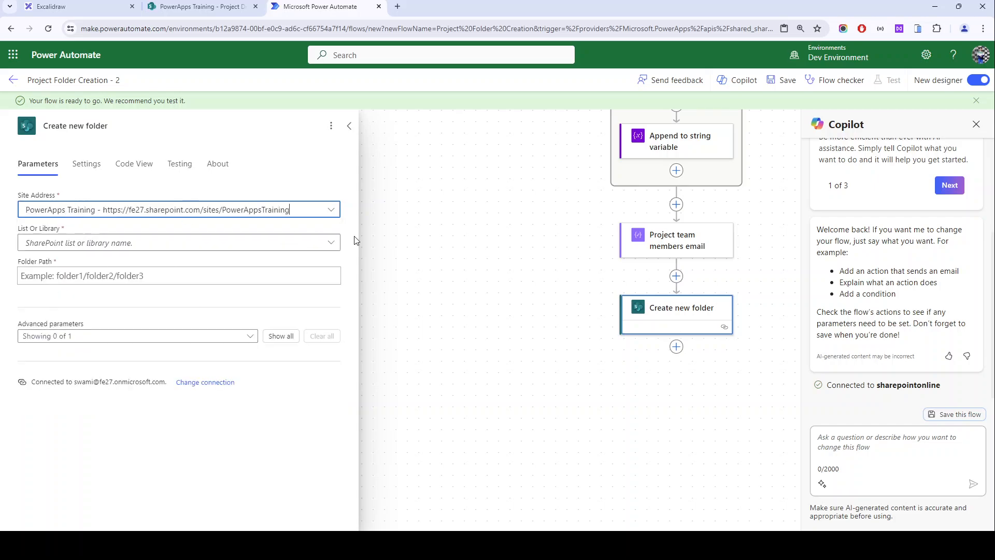
{"action": "left_click", "coordinate": [334, 242]}
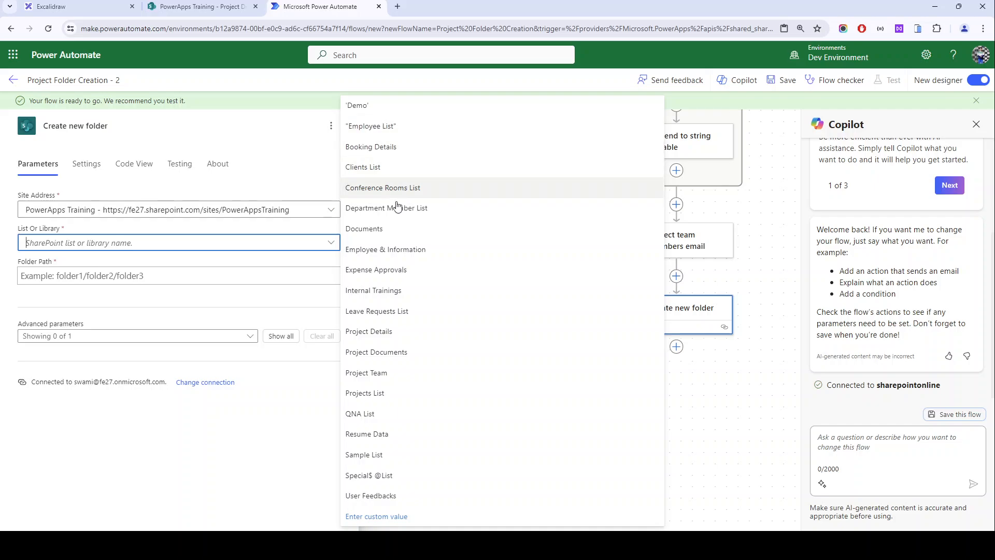
{"action": "left_click", "coordinate": [369, 353]}
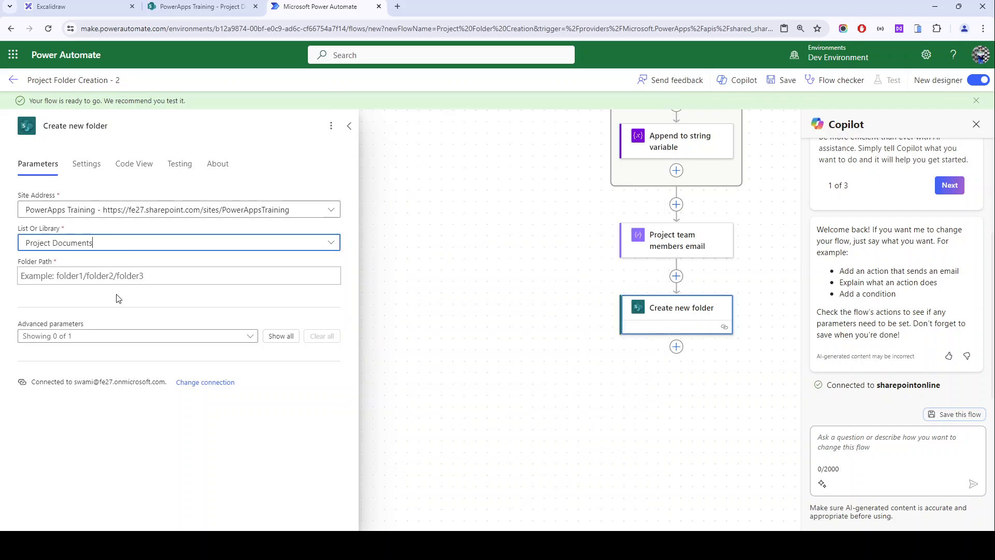
Step: Set the action's Folder Path to the varClientName variable and rename the action as "Create new folder - Client Name"
{"action": "left_click", "coordinate": [98, 274]}
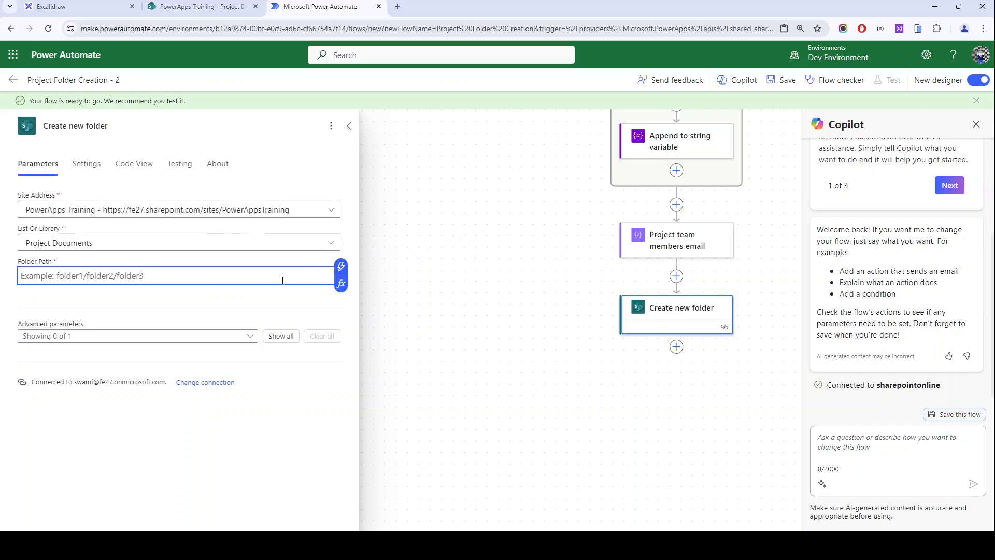
{"action": "left_click", "coordinate": [341, 266]}
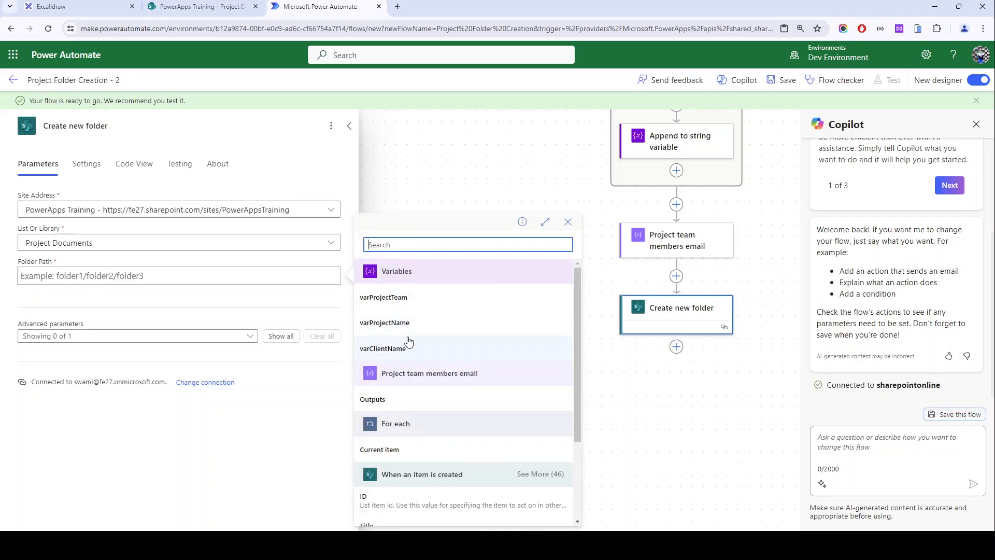
{"action": "left_click", "coordinate": [394, 348]}
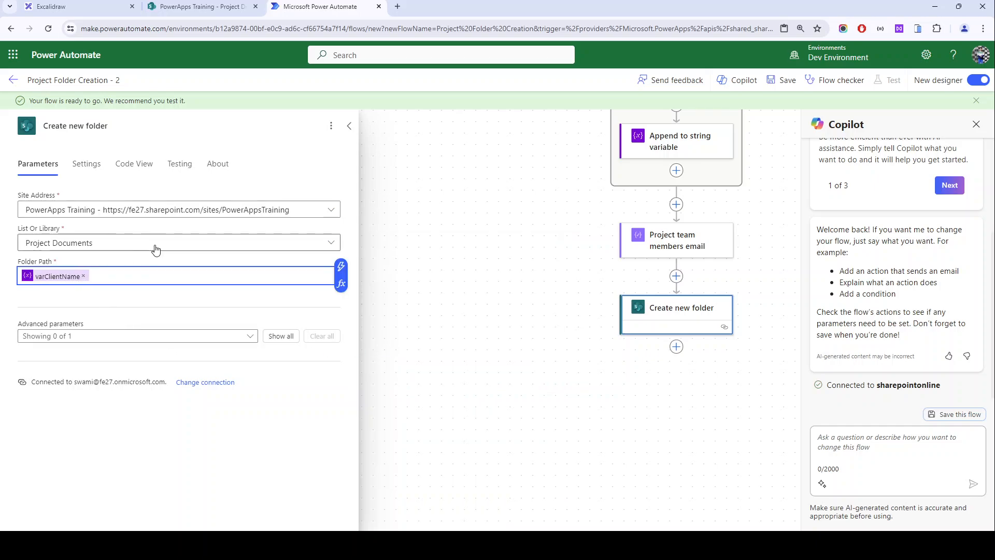
{"action": "left_click", "coordinate": [120, 127]}
{"action": "type", "text": "- "}
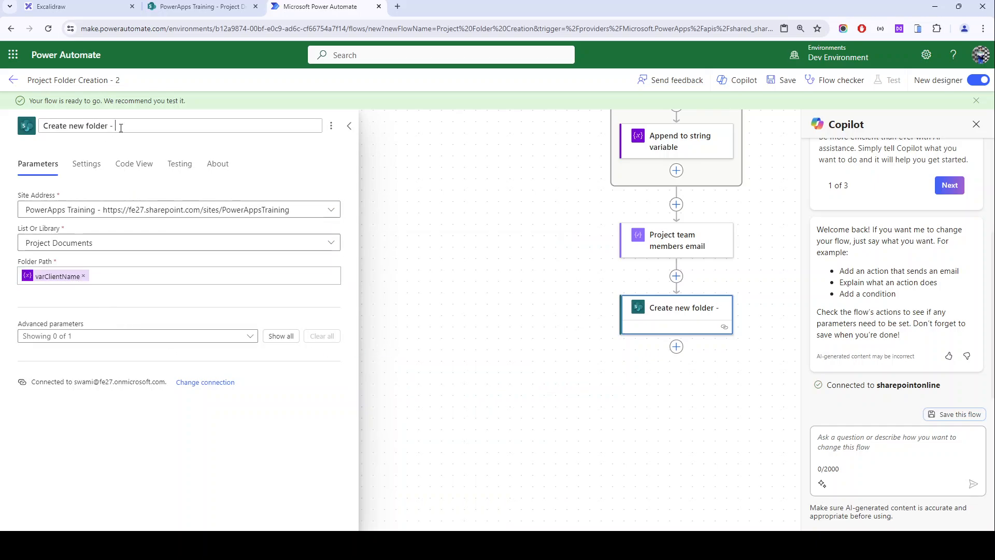
{"action": "type", "text": "Client Name"}
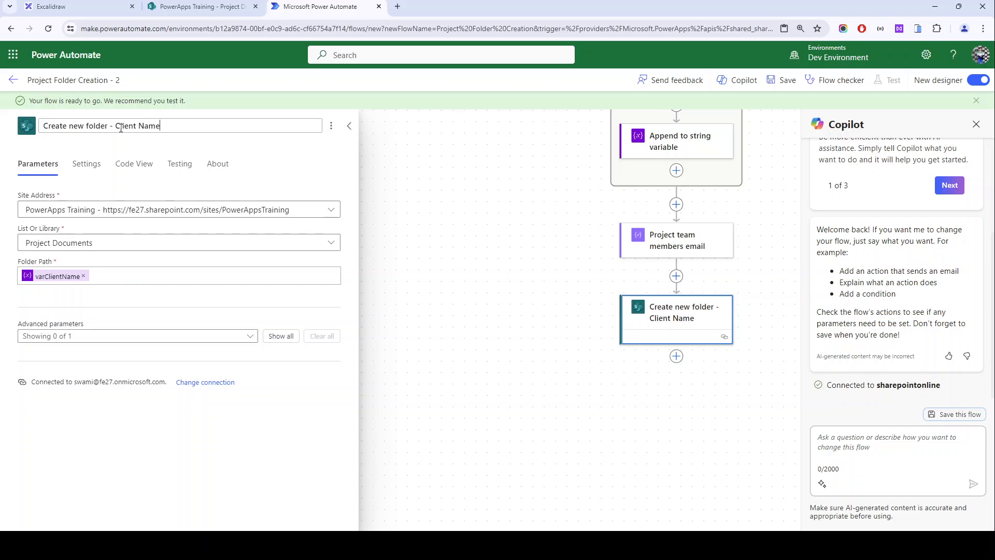
{"action": "key", "text": "Return"}
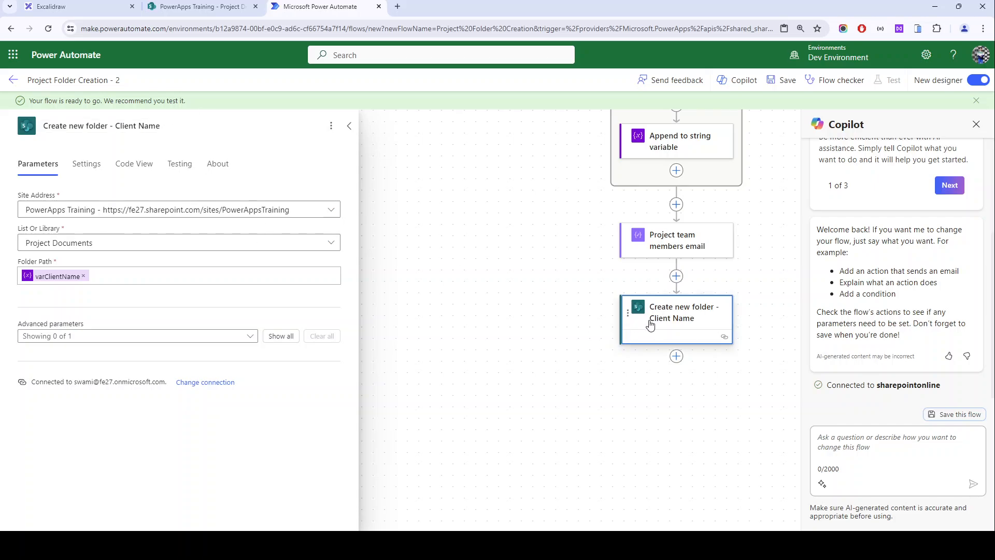
Step: Paste a copy of "Create new folder - Client Name" directly after it and clear the copy's Folder Path
{"action": "left_click", "coordinate": [676, 356]}
{"action": "left_click", "coordinate": [721, 377]}
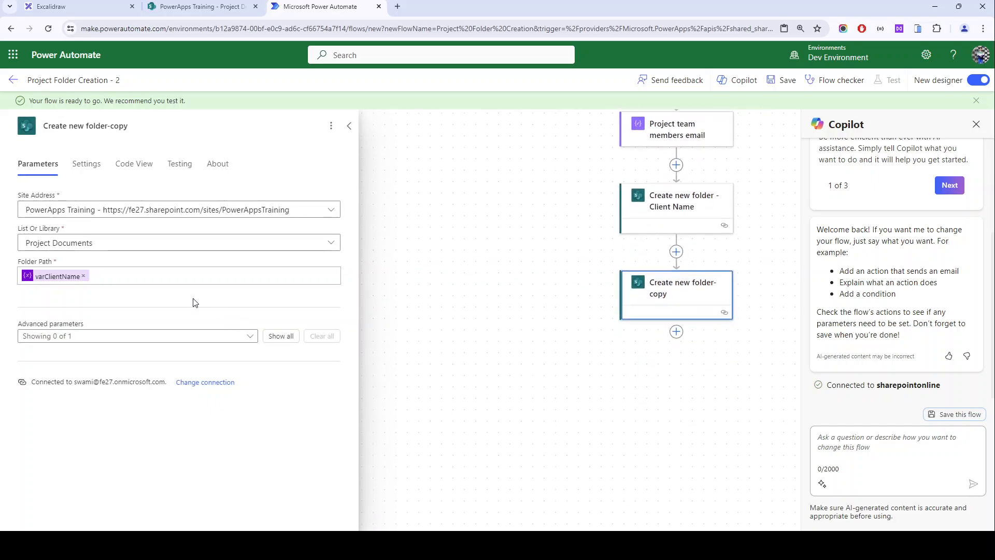
{"action": "left_click", "coordinate": [143, 279]}
{"action": "key", "text": "BackSpace"}
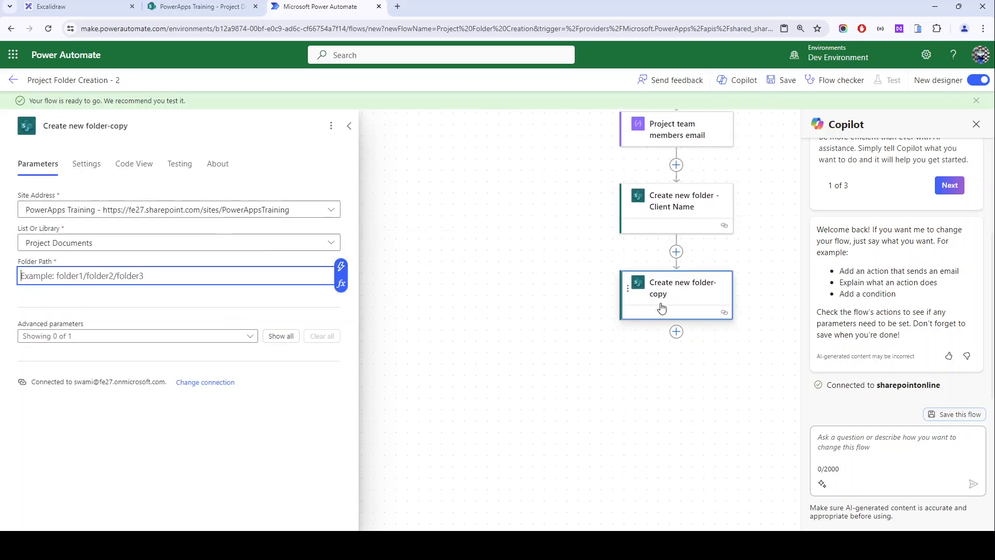
{"action": "left_click", "coordinate": [340, 267]}
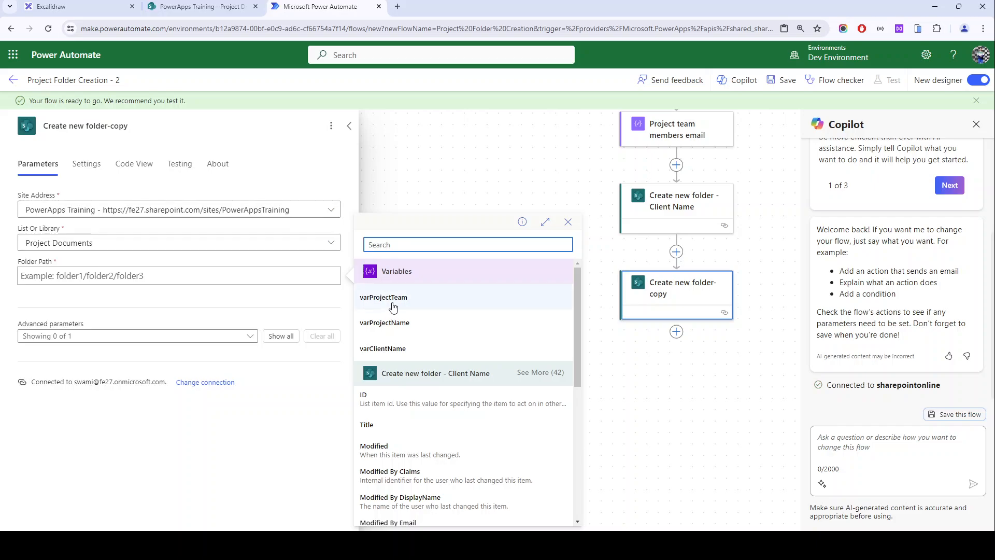
{"action": "left_click", "coordinate": [386, 298]}
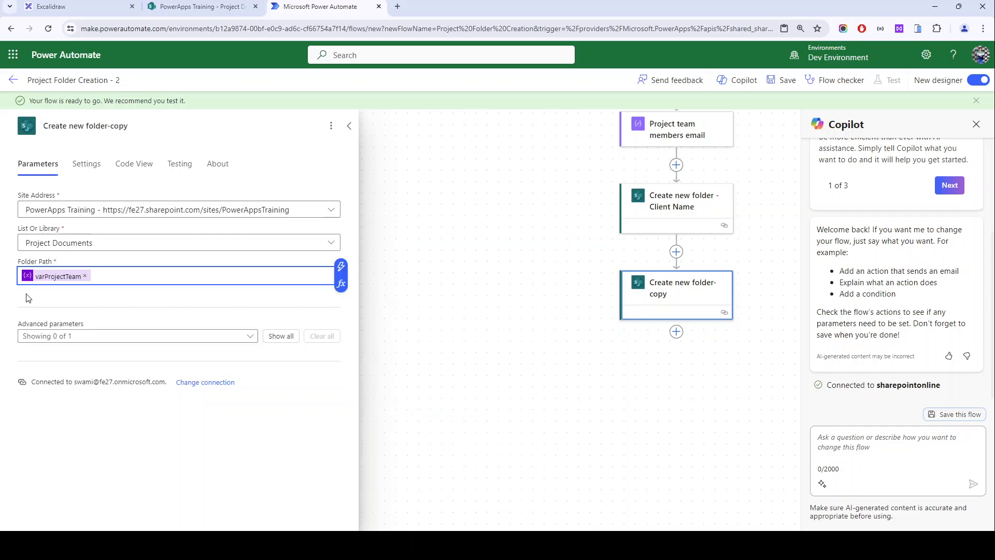
{"action": "left_click", "coordinate": [85, 276]}
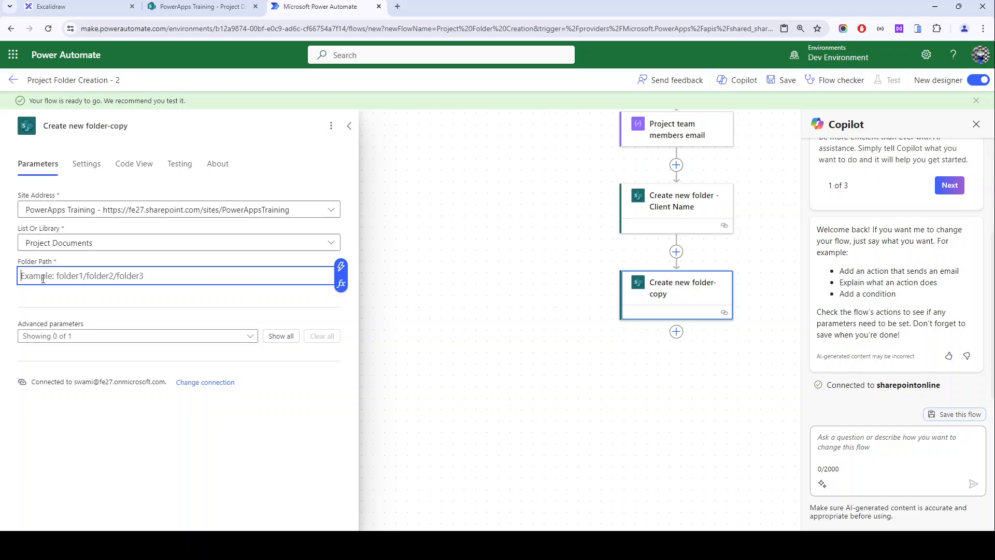
Step: Set the copied action's Folder Path to varClientName and varProjectName separated by a slash
{"action": "left_click", "coordinate": [341, 267]}
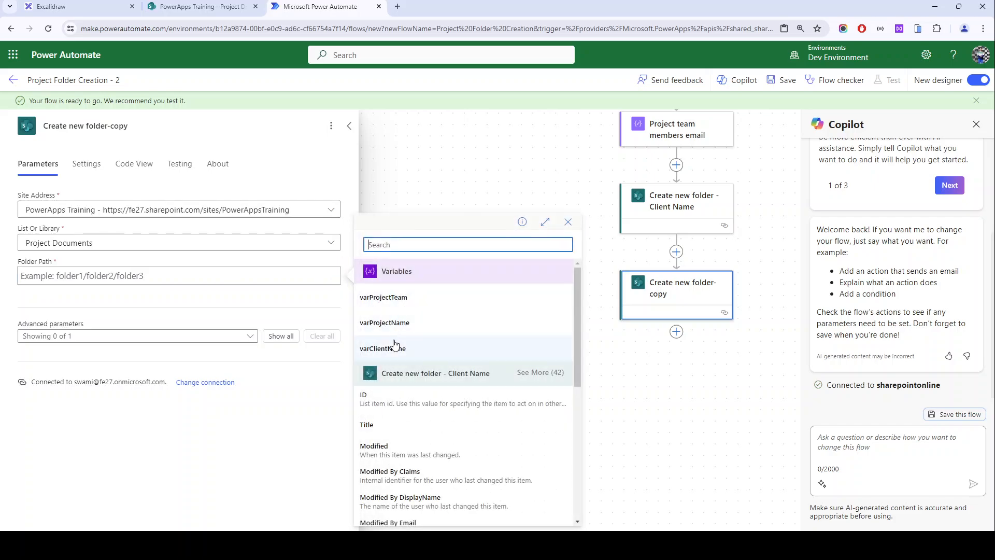
{"action": "left_click", "coordinate": [383, 323]}
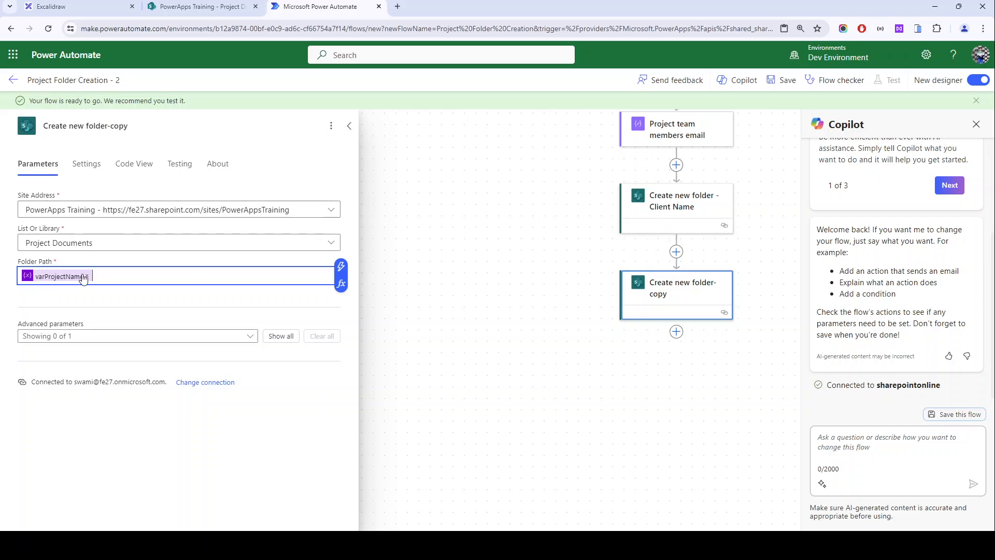
{"action": "left_click_drag", "start_coordinate": [18, 261], "coordinate": [54, 263]}
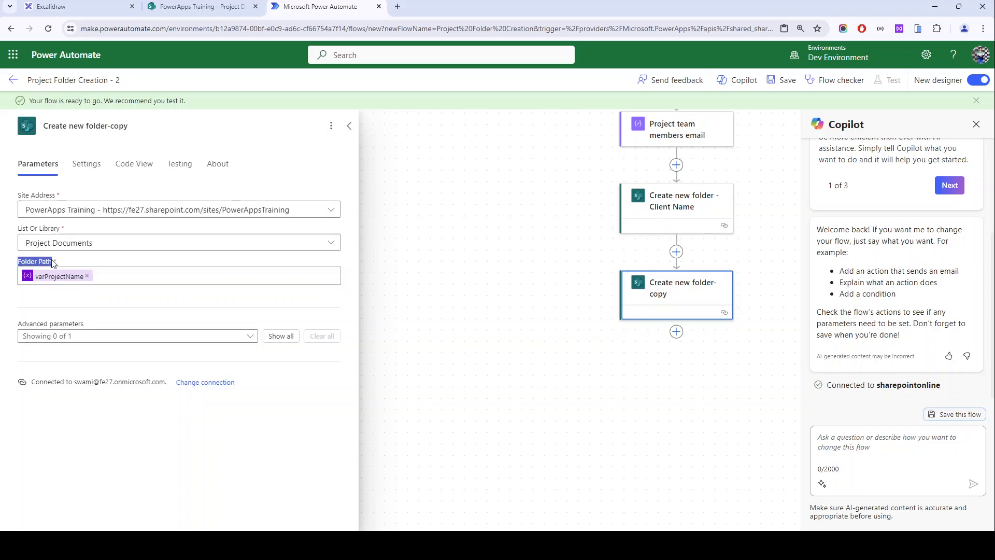
{"action": "left_click", "coordinate": [116, 280]}
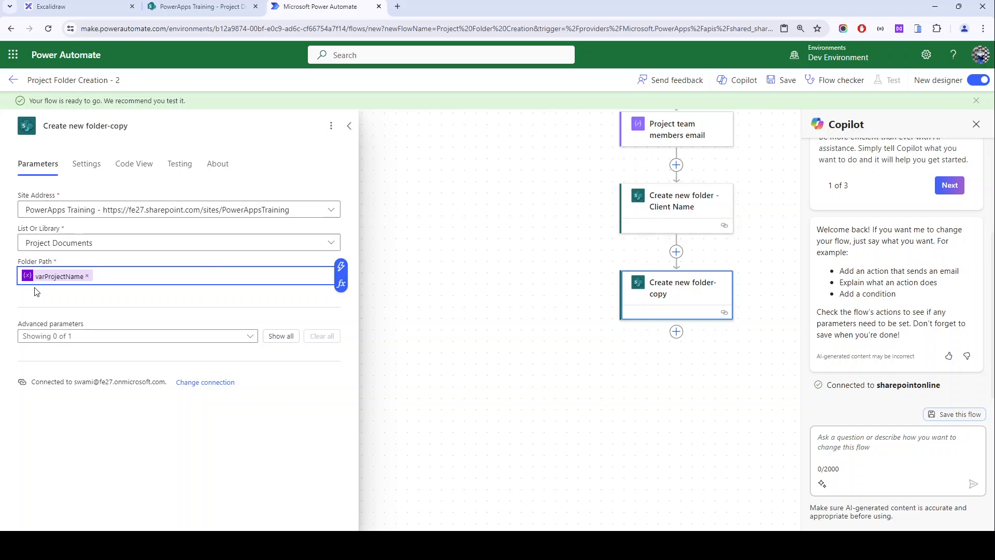
{"action": "key", "text": "Left"}
{"action": "key", "text": "Left"}
{"action": "left_click", "coordinate": [340, 266]}
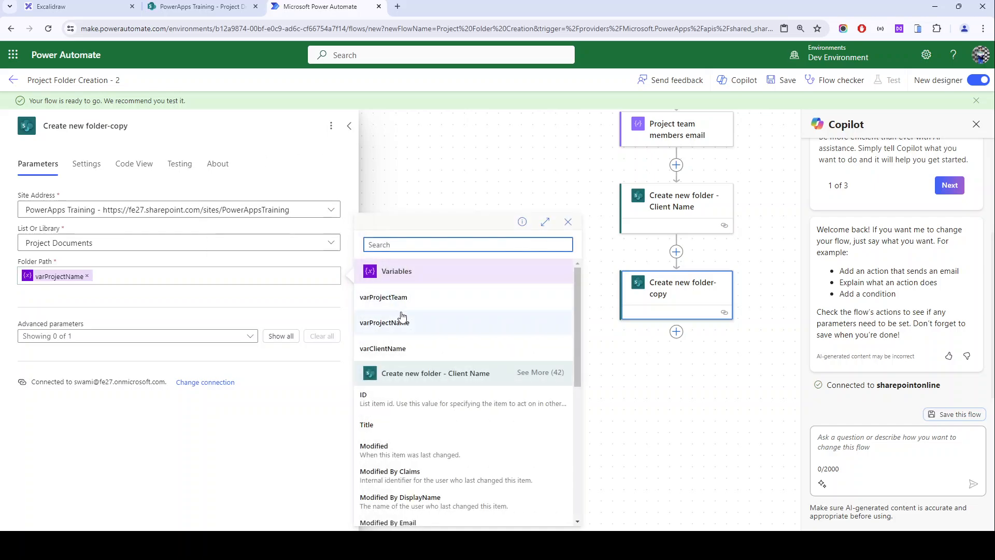
{"action": "left_click", "coordinate": [404, 342]}
{"action": "type", "text": "/"}
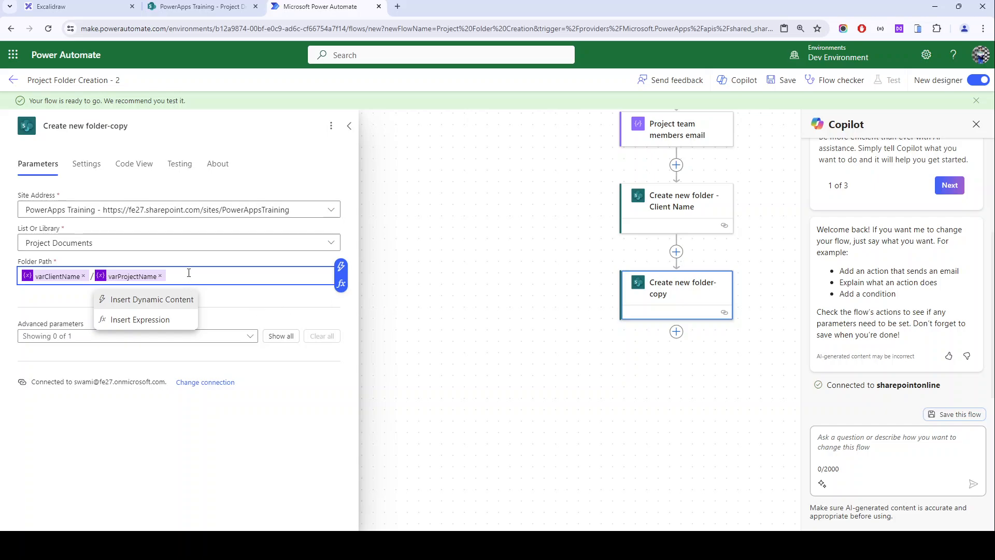
{"action": "left_click_drag", "start_coordinate": [189, 273], "coordinate": [5, 273]}
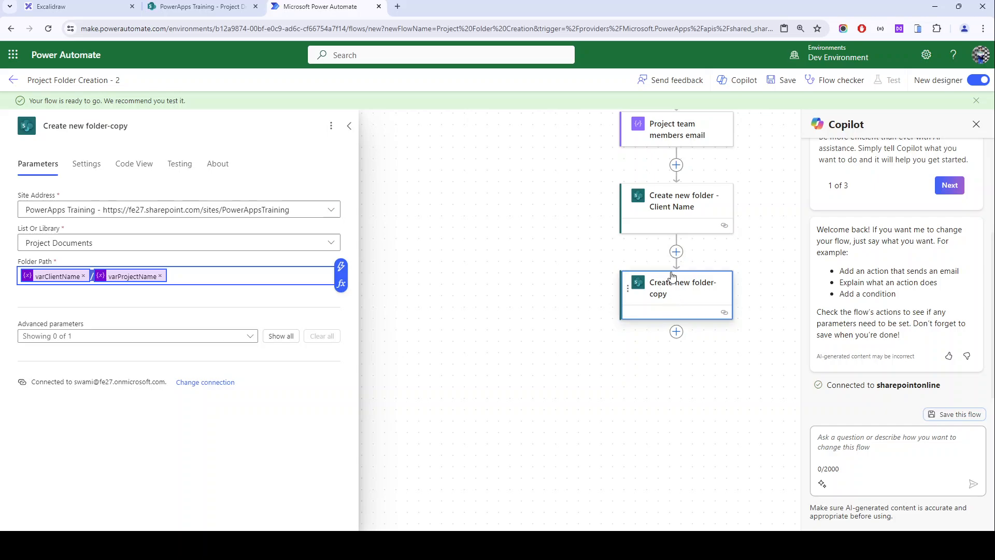
{"action": "left_click", "coordinate": [672, 218]}
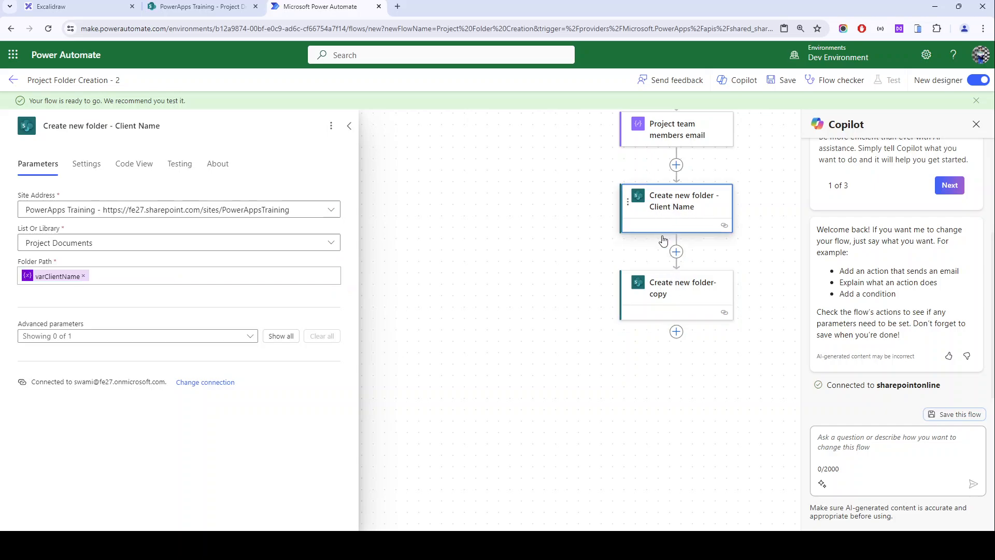
{"action": "left_click", "coordinate": [654, 299]}
{"action": "left_click", "coordinate": [125, 285]}
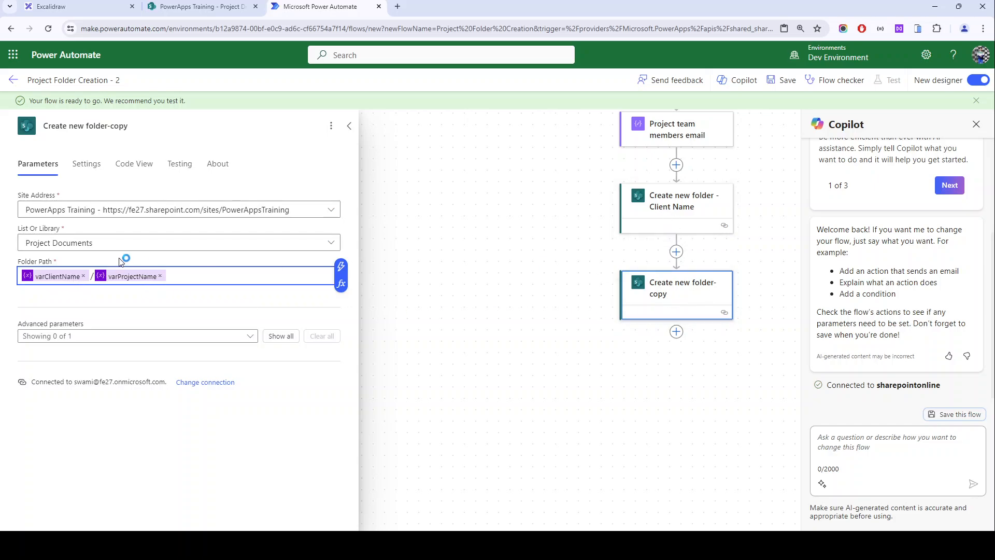
Step: Rename the copied folder action as "Create new folder - Project name"
{"action": "double_click", "coordinate": [119, 125]}
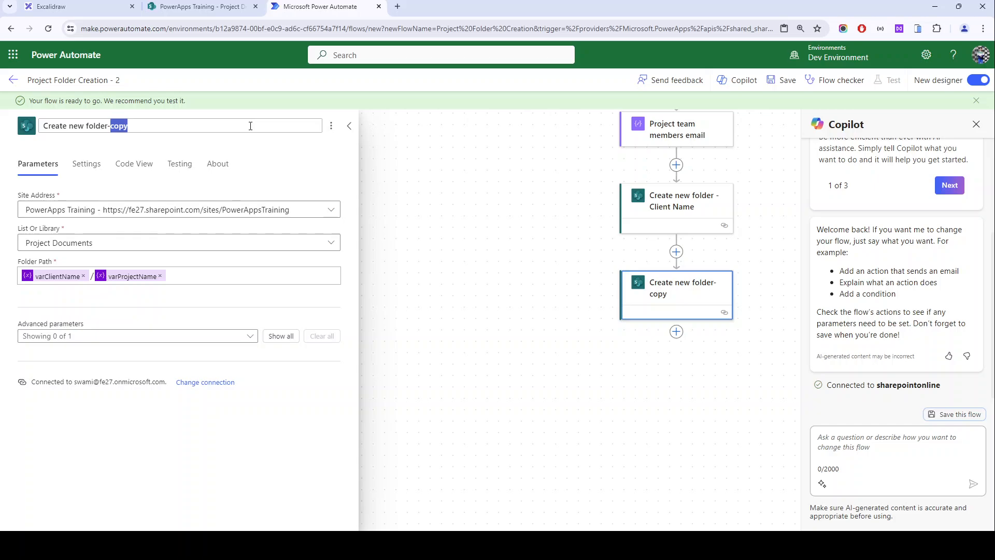
{"action": "key", "text": "BackSpace"}
{"action": "key", "text": "BackSpace"}
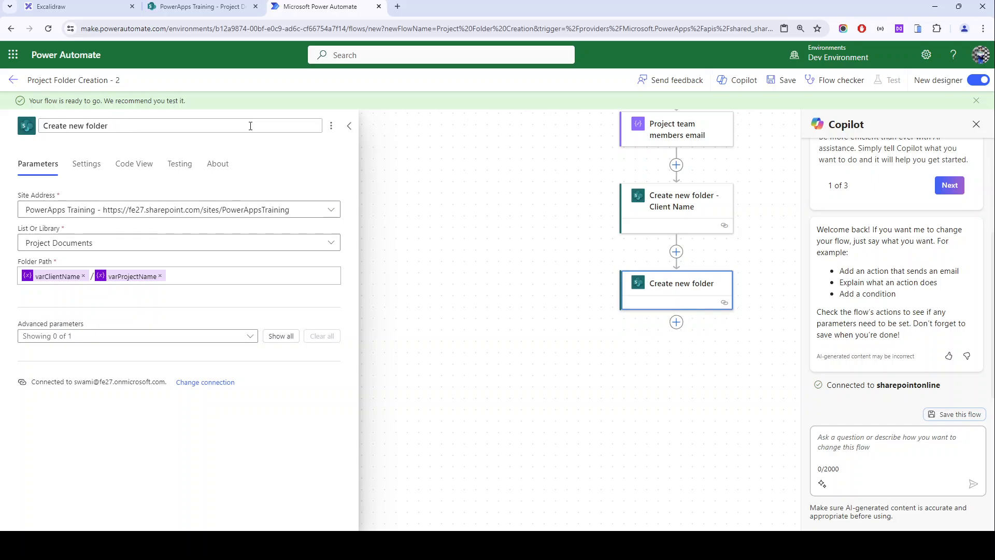
{"action": "type", "text": "- Project"}
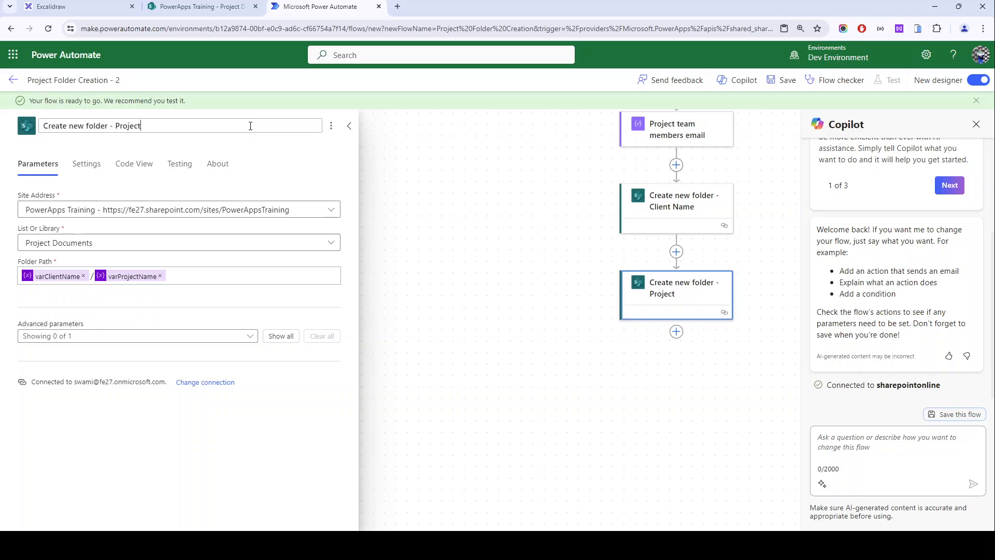
{"action": "type", "text": " name"}
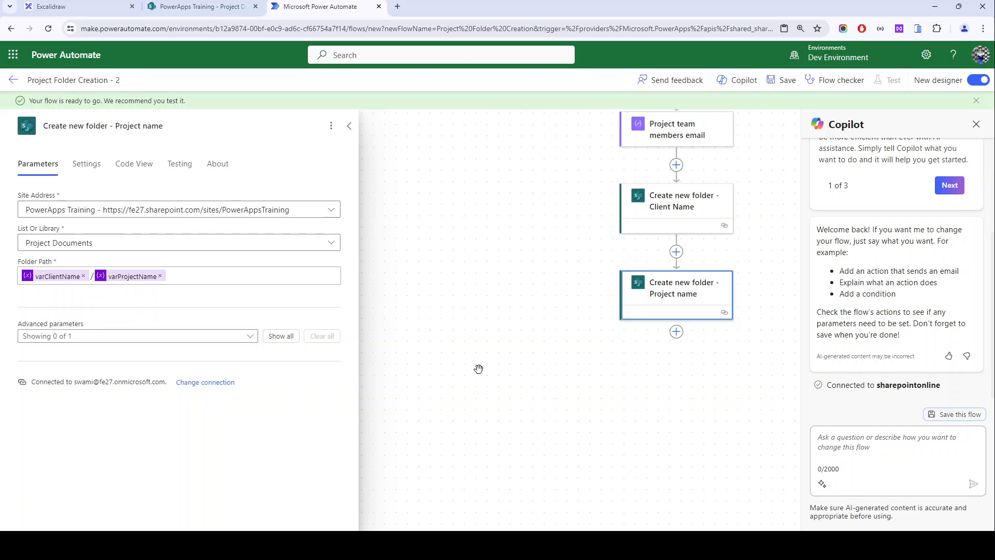
Step: Add a Data Operation Compose action between the Client Name and Project name folder actions
{"action": "scroll", "coordinate": [537, 353], "scroll_direction": "down", "scroll_amount": 1}
{"action": "left_click", "coordinate": [676, 226]}
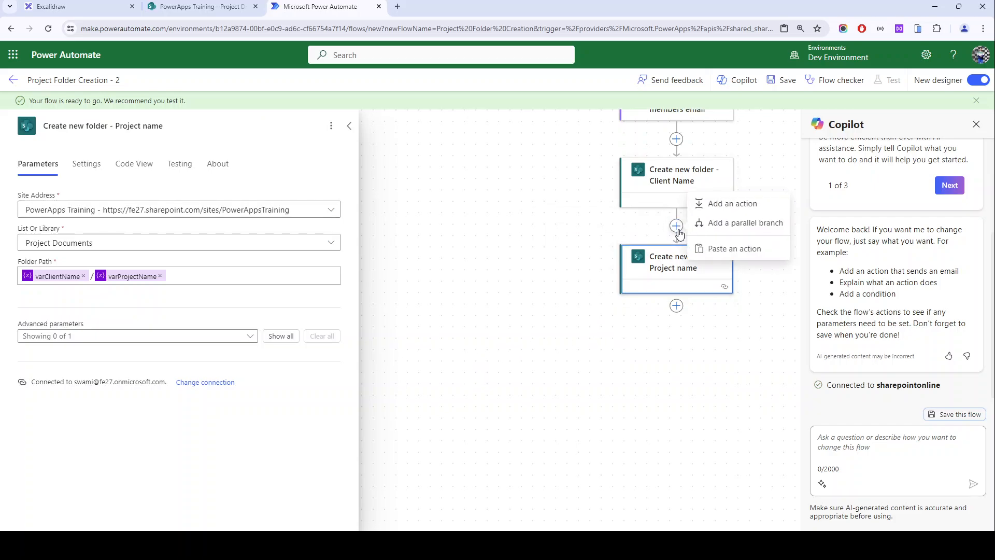
{"action": "left_click", "coordinate": [717, 206]}
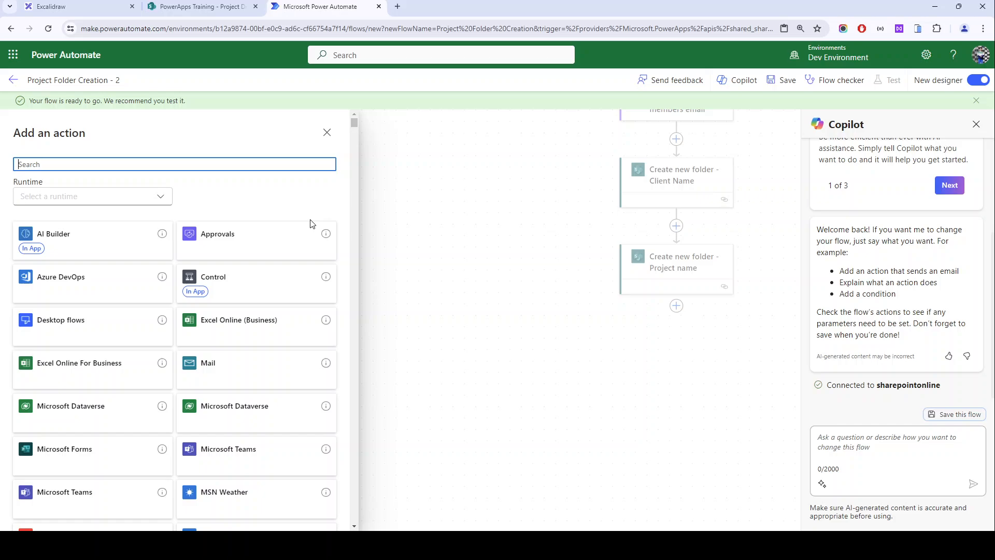
{"action": "type", "text": "compose"}
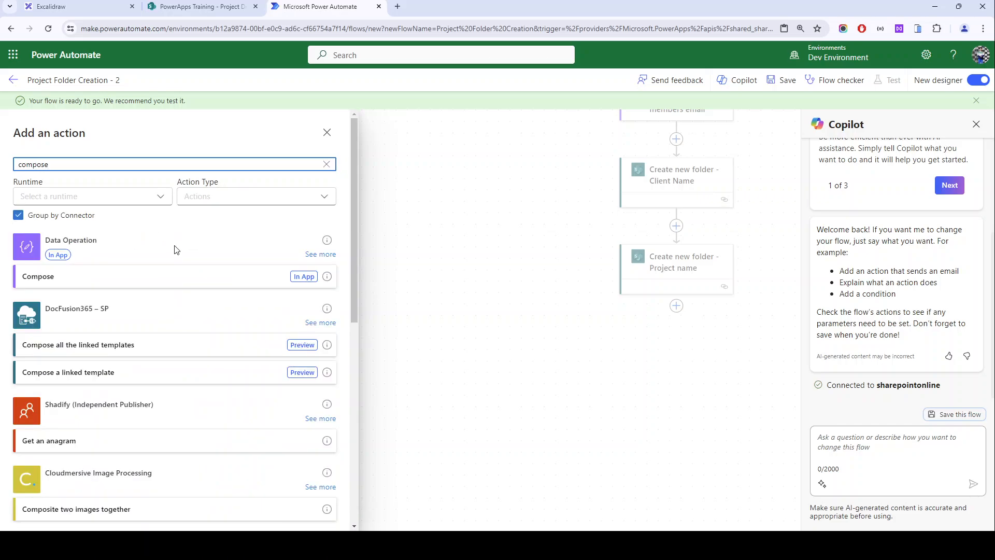
{"action": "left_click", "coordinate": [40, 278]}
Step: Set the Compose input to the ID from "Create new folder - Client Name" and rename the action as "Client folder ID"
{"action": "left_click", "coordinate": [168, 207]}
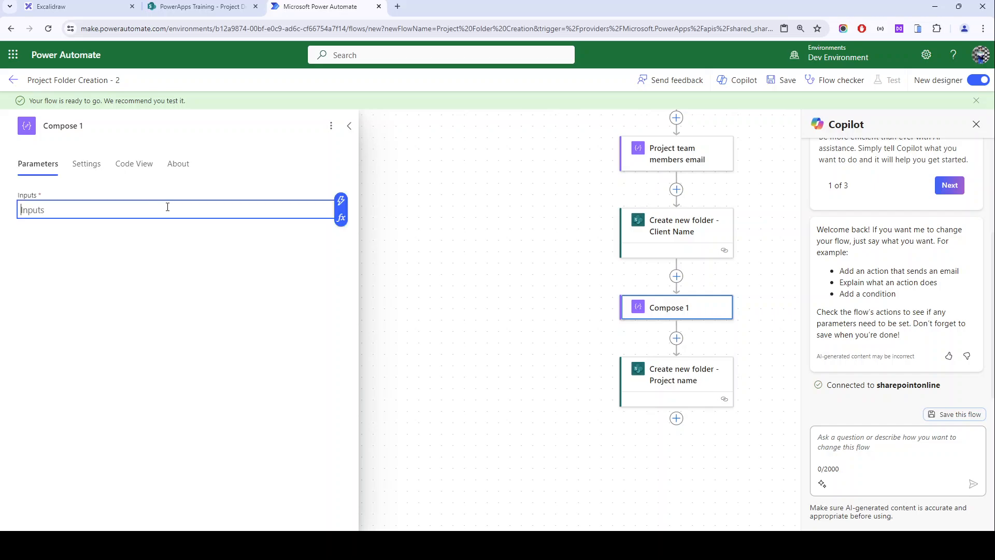
{"action": "left_click", "coordinate": [341, 200]}
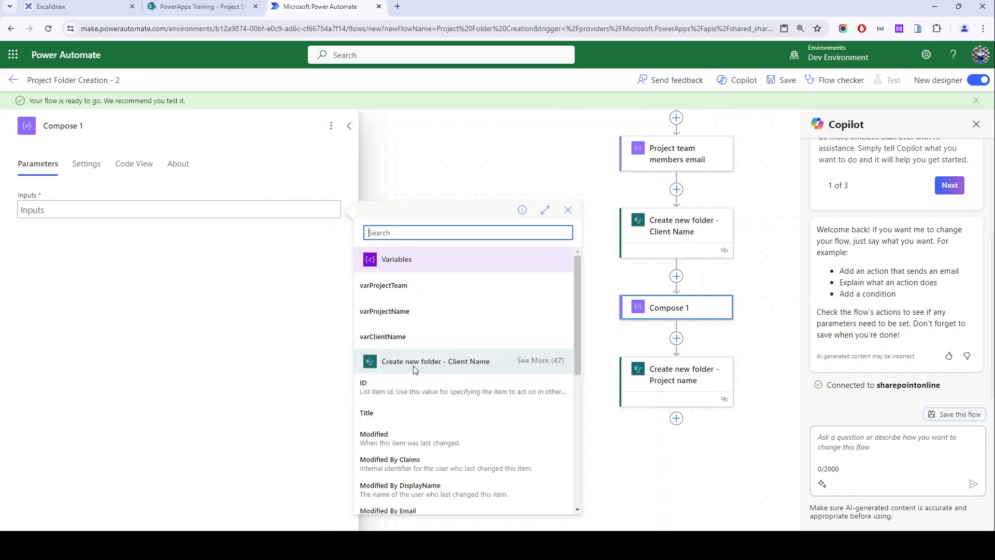
{"action": "left_click", "coordinate": [378, 392]}
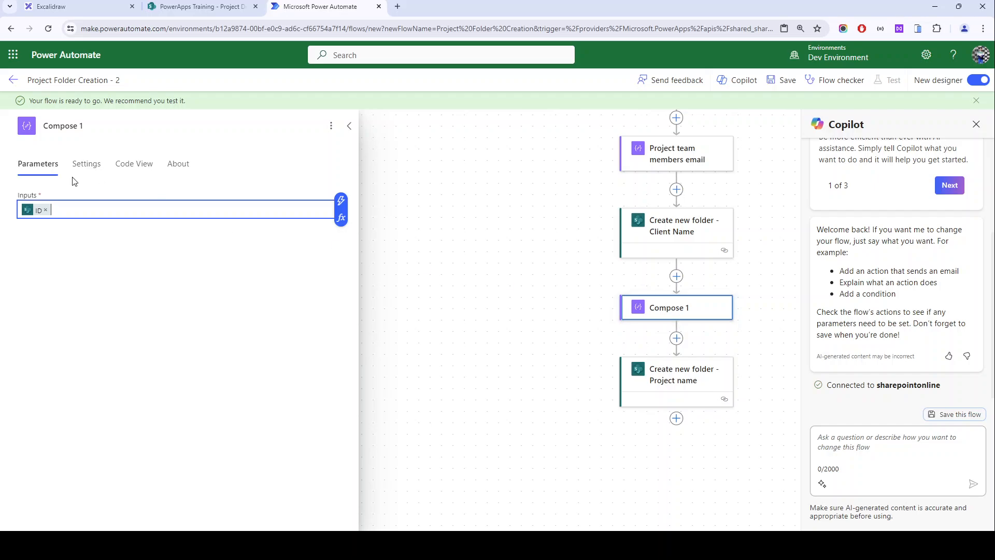
{"action": "left_click", "coordinate": [71, 126]}
{"action": "triple_click", "coordinate": [70, 126]}
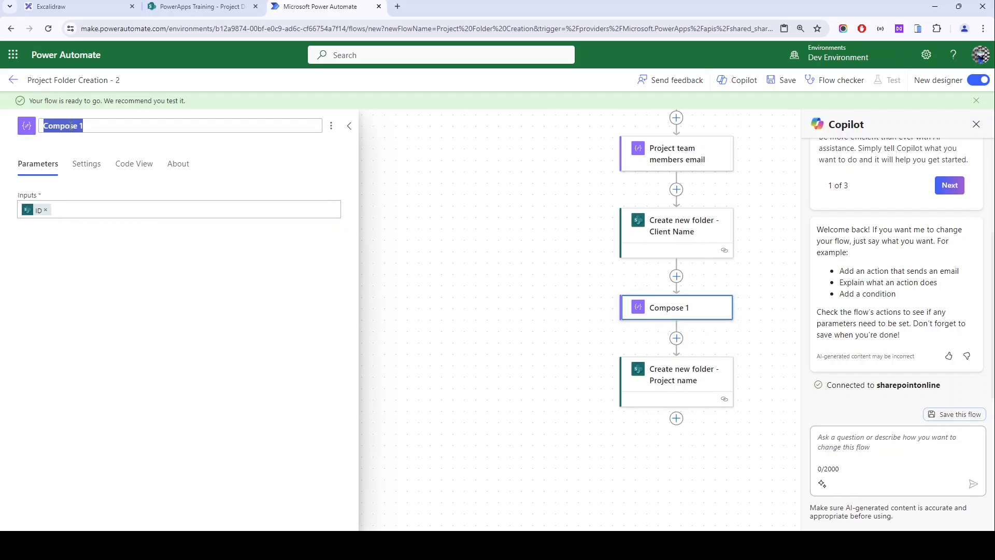
{"action": "type", "text": "Client fo"}
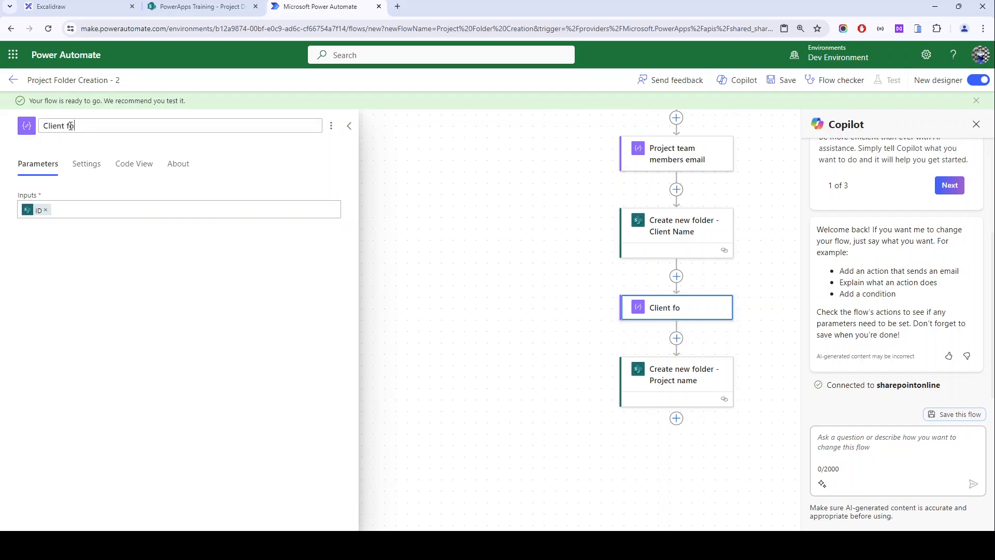
{"action": "type", "text": "lder ID"}
{"action": "key", "text": "ctrl+a"}
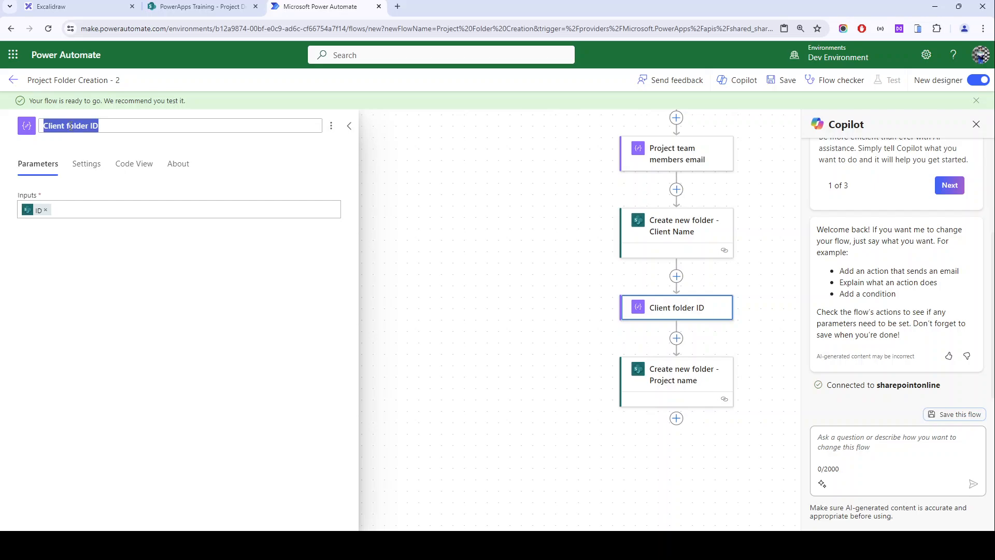
Step: Paste a copy of the "Client folder ID" action after "Create new folder - Project name"
{"action": "left_click", "coordinate": [695, 305]}
{"action": "key", "text": "ctrl+c"}
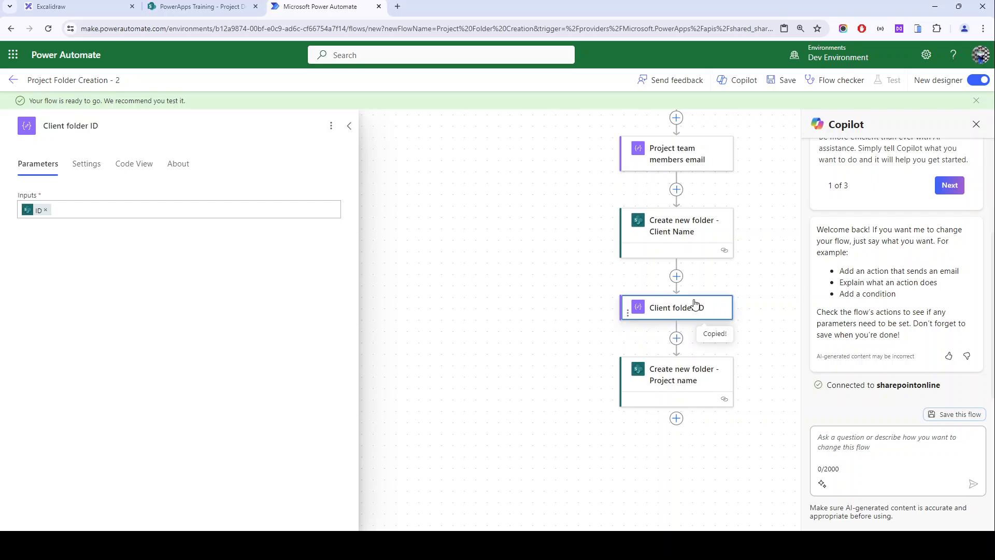
{"action": "scroll", "coordinate": [689, 311], "scroll_direction": "down", "scroll_amount": 2}
{"action": "left_click", "coordinate": [676, 340]}
{"action": "left_click", "coordinate": [715, 354]}
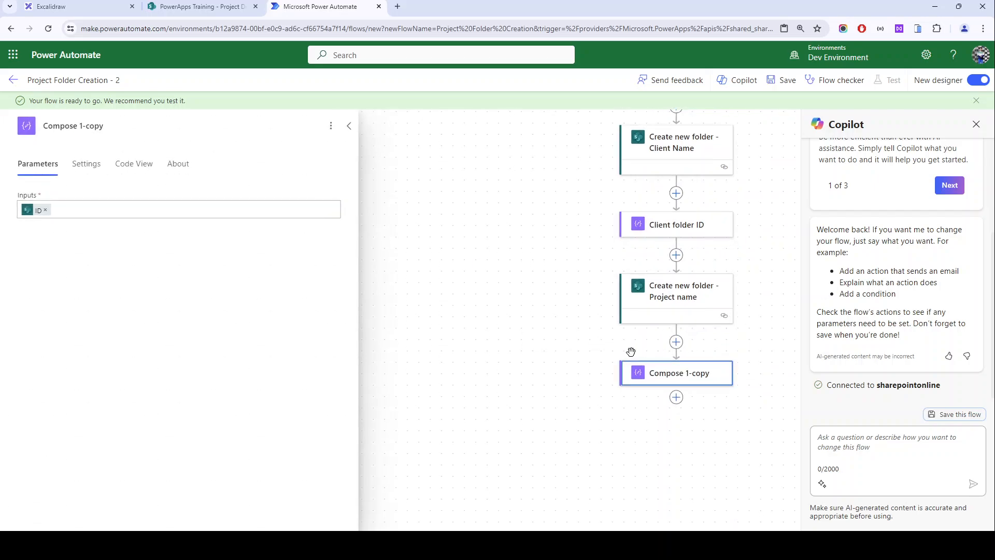
Step: Clear the ID from the copied Compose action's Inputs and enter 1 as a placeholder
{"action": "left_click", "coordinate": [97, 216]}
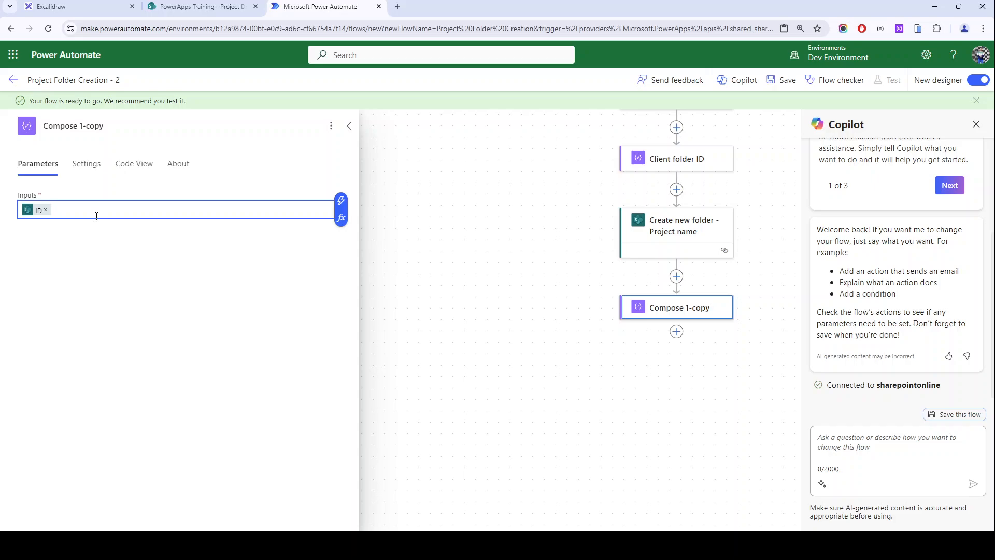
{"action": "key", "text": "BackSpace"}
{"action": "left_click", "coordinate": [339, 202]}
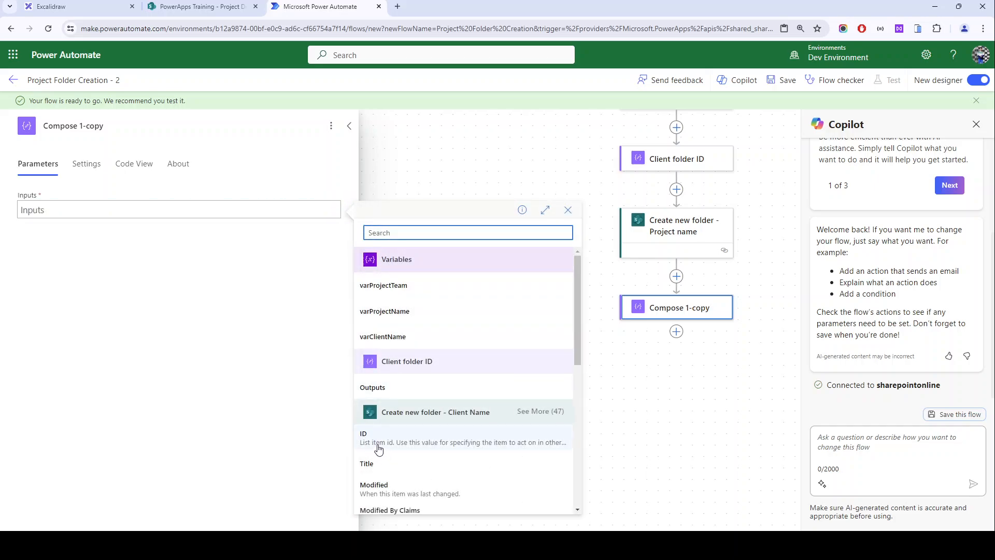
{"action": "scroll", "coordinate": [466, 416], "scroll_direction": "down", "scroll_amount": 5}
{"action": "scroll", "coordinate": [404, 446], "scroll_direction": "down", "scroll_amount": 3}
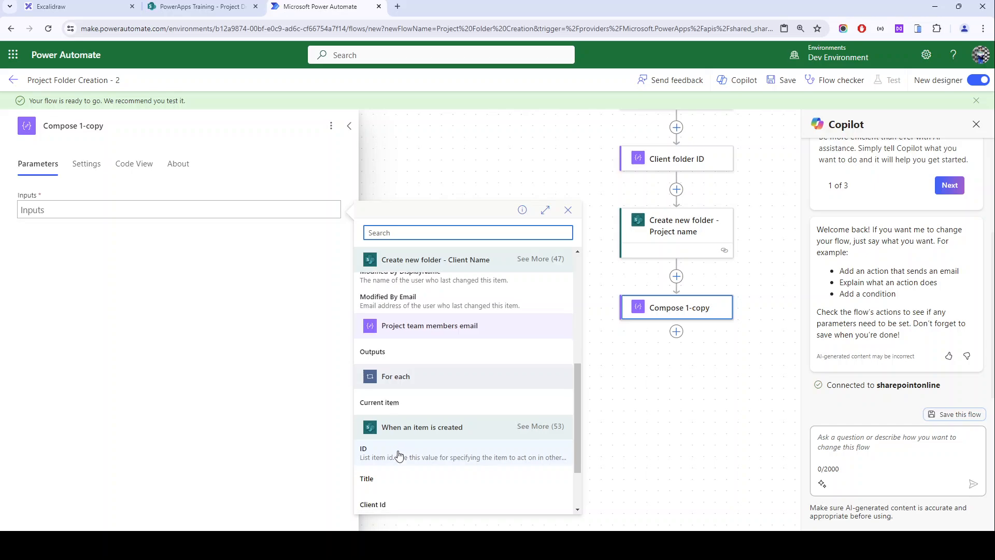
{"action": "left_click", "coordinate": [98, 211]}
{"action": "type", "text": "1"}
Step: Rename the copied Compose action as "Project folder ID" and save the flow
{"action": "left_click", "coordinate": [104, 125]}
{"action": "triple_click", "coordinate": [104, 124]}
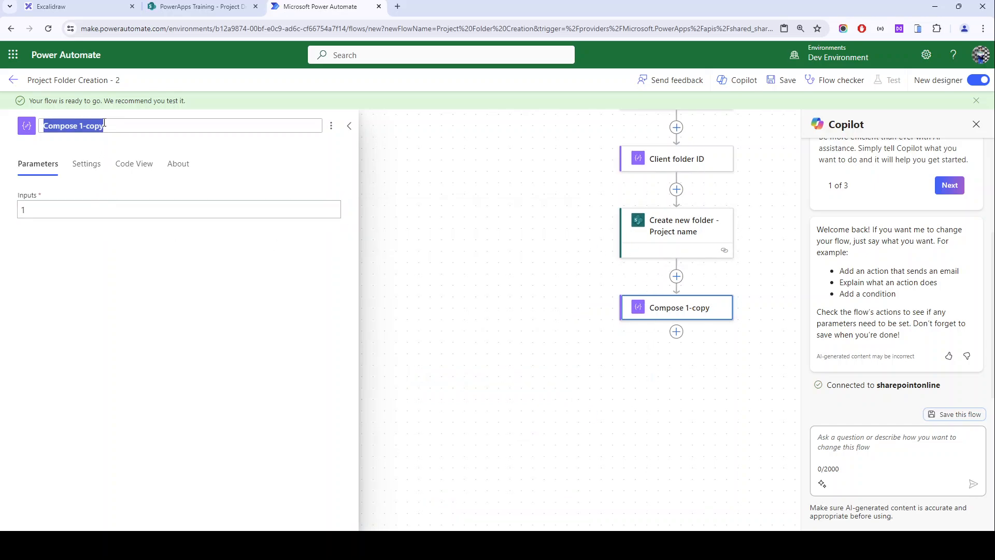
{"action": "type", "text": "Project"}
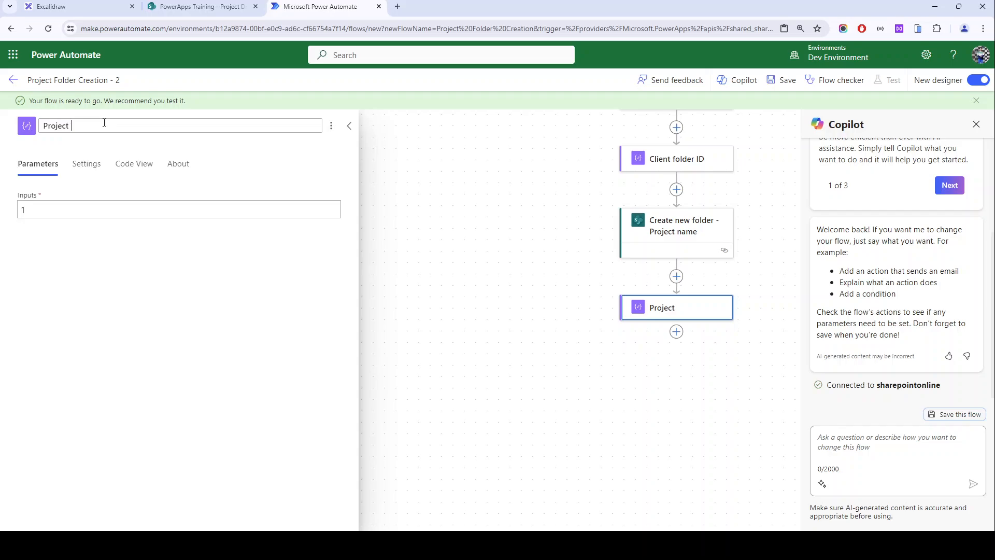
{"action": "type", "text": " folder ID"}
{"action": "left_click", "coordinate": [574, 183]}
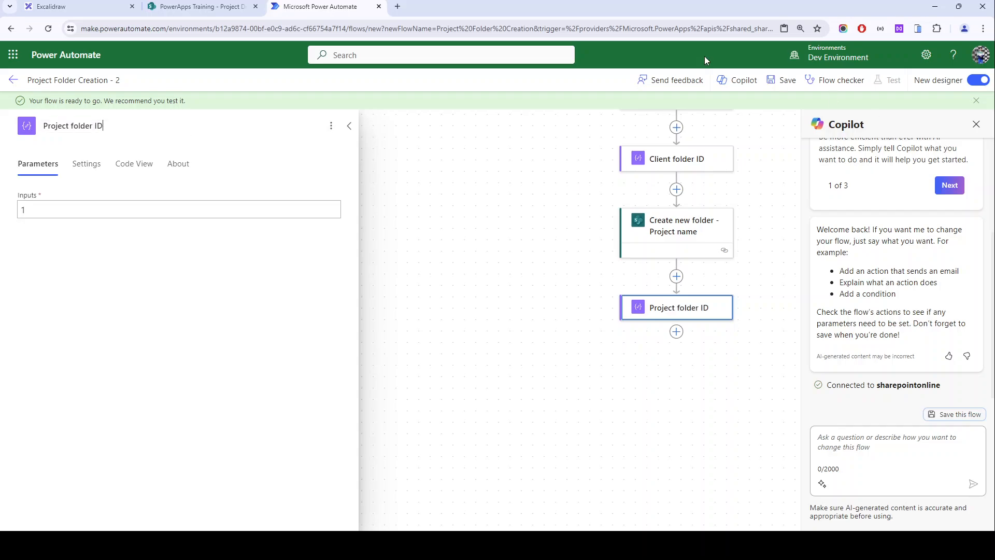
{"action": "left_click", "coordinate": [781, 79]}
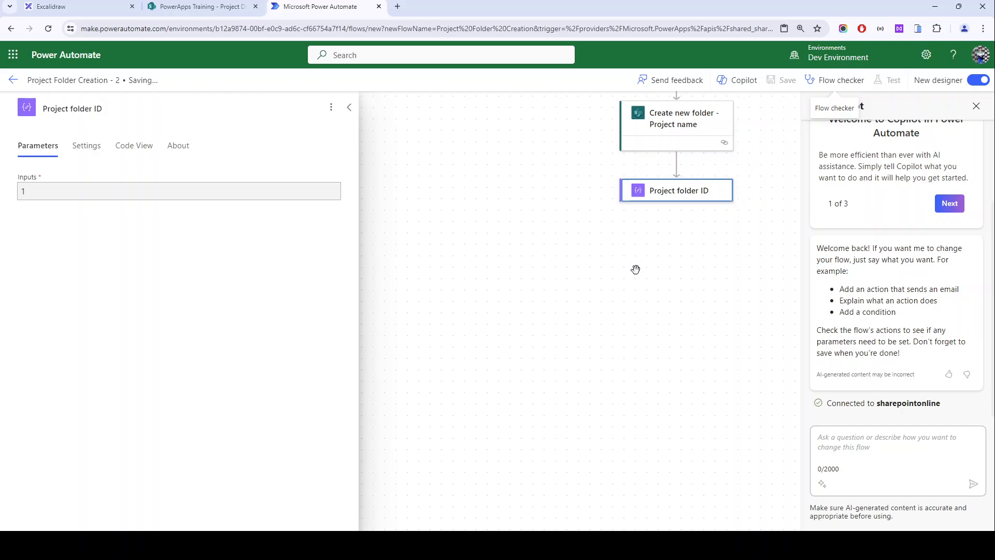
Step: Try to replace the "Project folder ID" input with the project folder's ID, searching the dynamic content for "ID"
{"action": "left_click", "coordinate": [42, 210]}
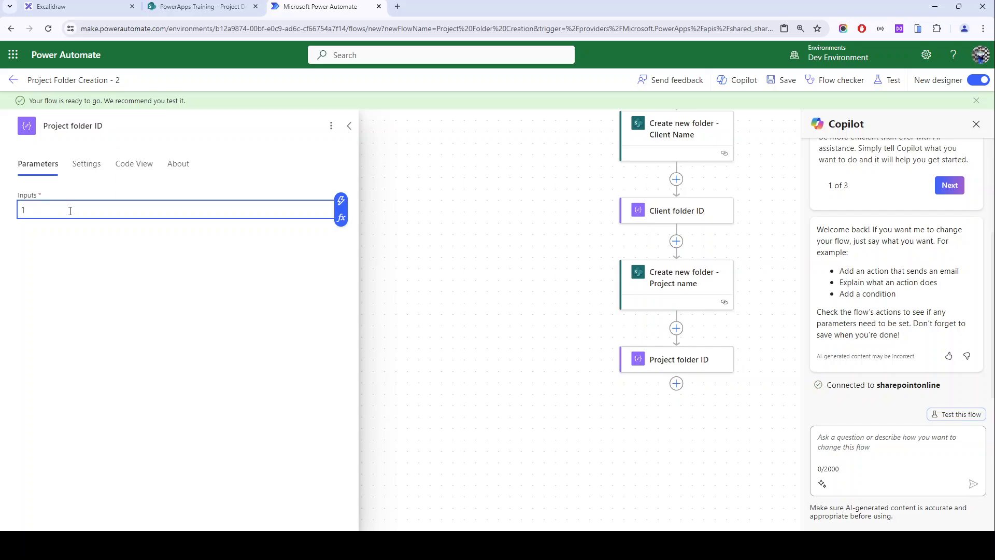
{"action": "key", "text": "BackSpace"}
{"action": "left_click", "coordinate": [341, 200]}
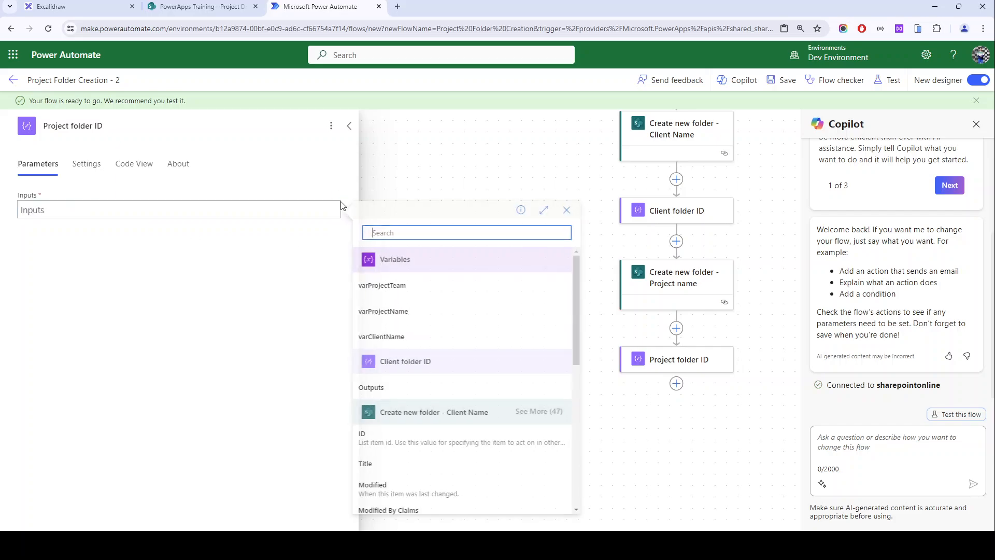
{"action": "scroll", "coordinate": [462, 404], "scroll_direction": "down", "scroll_amount": 2}
{"action": "scroll", "coordinate": [461, 403], "scroll_direction": "down", "scroll_amount": 4}
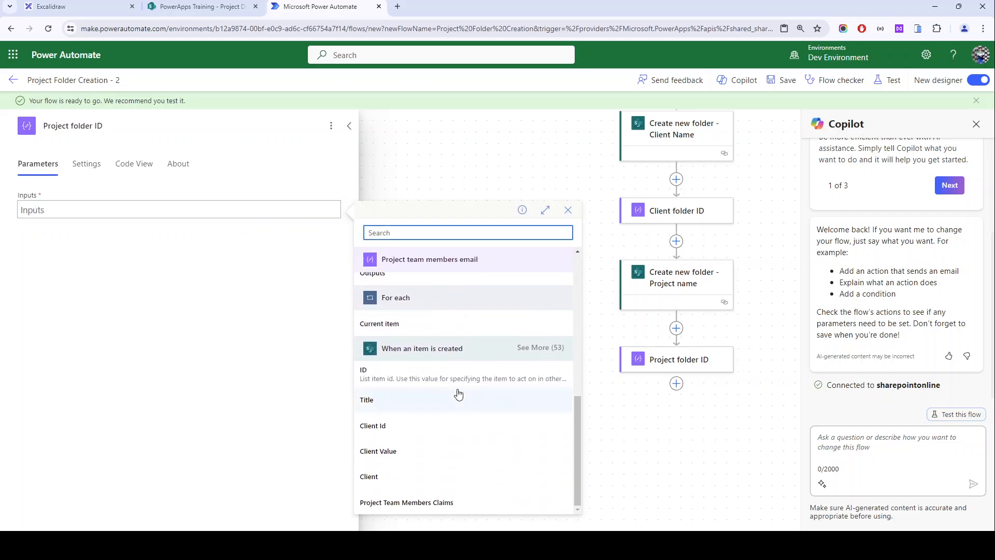
{"action": "left_click", "coordinate": [399, 232]}
{"action": "type", "text": "ID"}
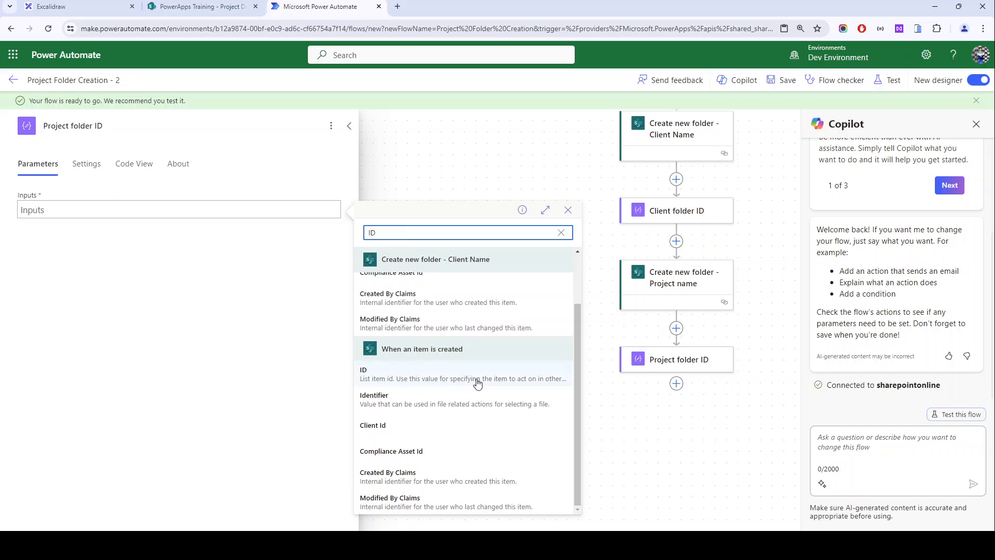
{"action": "scroll", "coordinate": [488, 438], "scroll_direction": "down", "scroll_amount": 2}
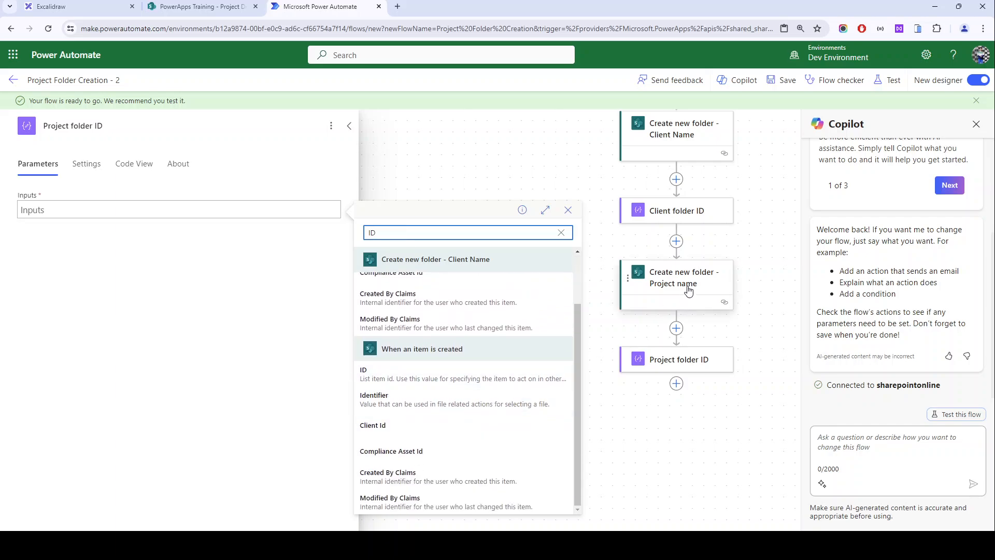
{"action": "scroll", "coordinate": [414, 290], "scroll_direction": "up", "scroll_amount": 2}
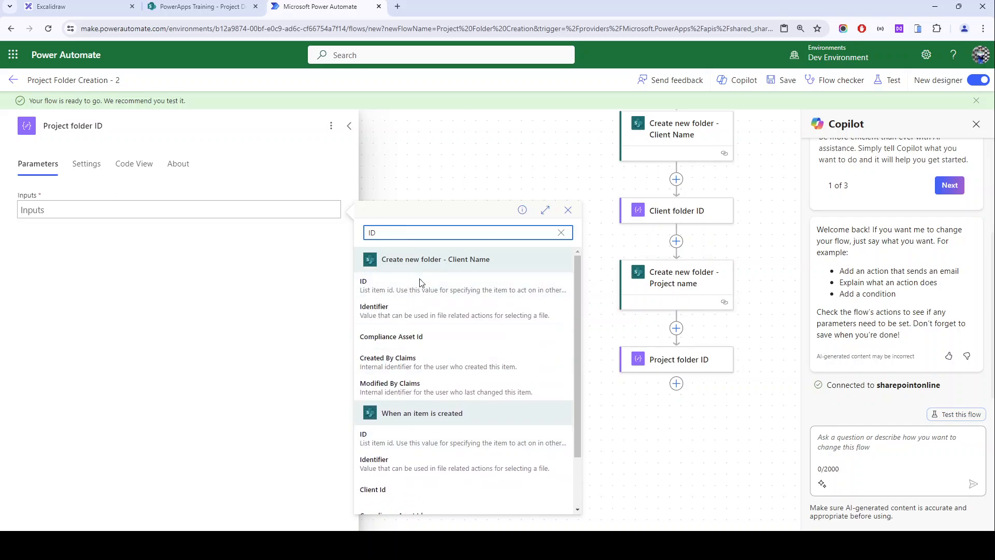
{"action": "left_click_drag", "start_coordinate": [382, 259], "coordinate": [670, 349]}
Step: Review the Folder Path of "Create new folder - Project name", save the flow, and reopen the "Project folder ID" action
{"action": "left_click", "coordinate": [669, 279]}
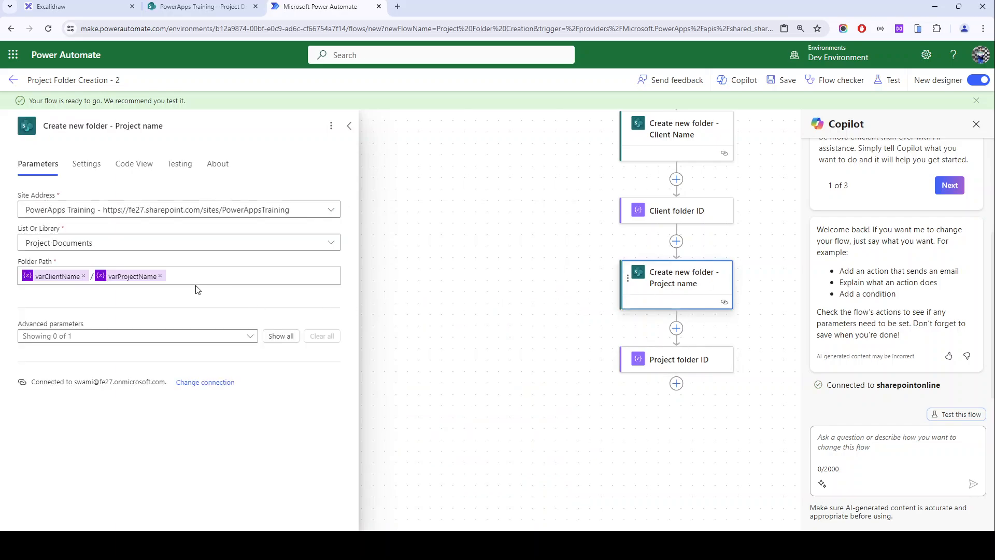
{"action": "left_click", "coordinate": [200, 277]}
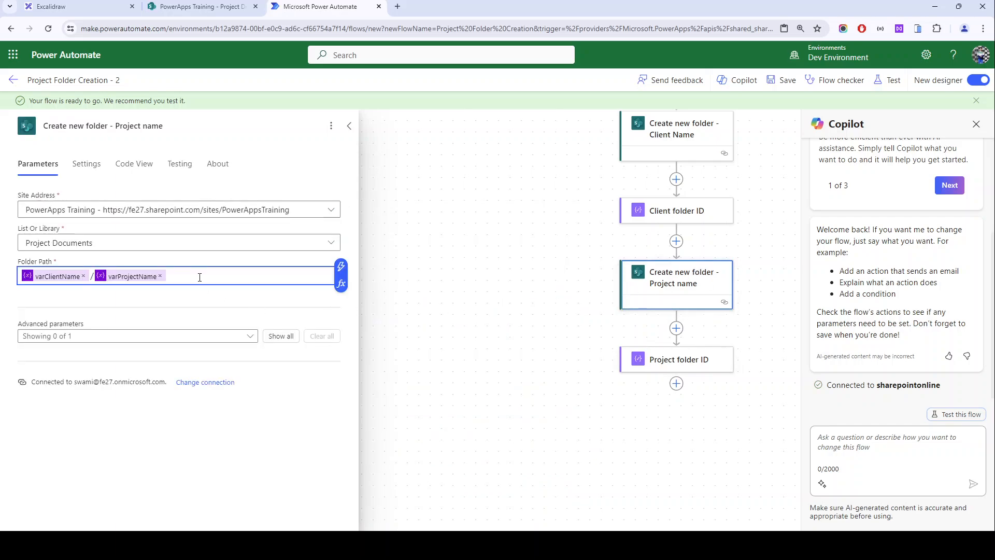
{"action": "left_click", "coordinate": [781, 80]}
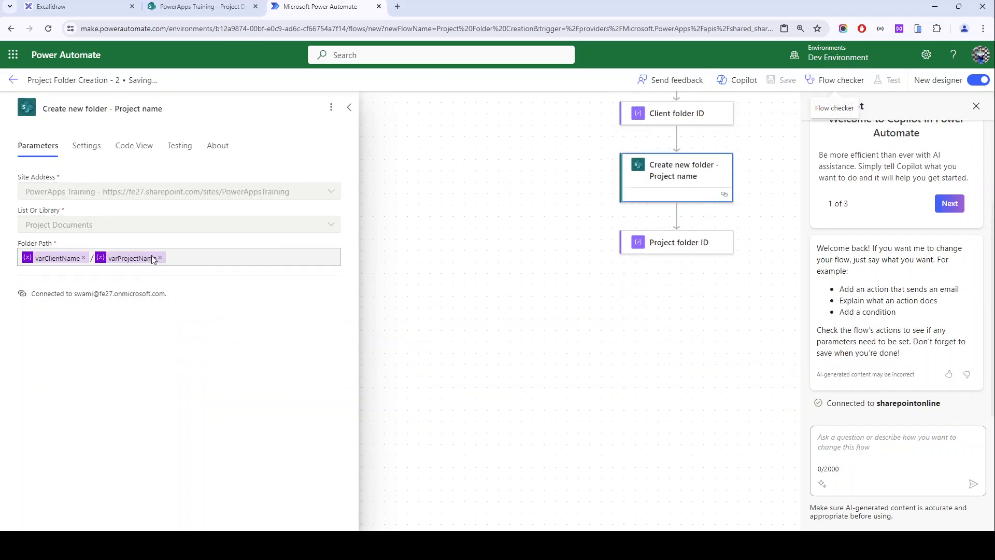
{"action": "left_click", "coordinate": [674, 364]}
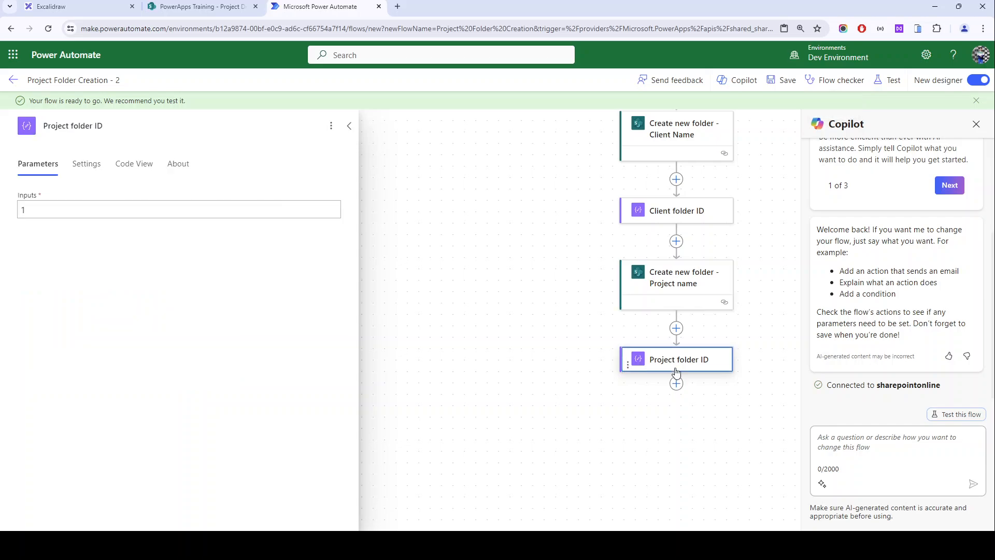
Step: Replace the placeholder in the "Project folder ID" Inputs with the ID from "Create new folder - Project name" and save the flow
{"action": "left_click", "coordinate": [327, 208]}
{"action": "left_click", "coordinate": [341, 203]}
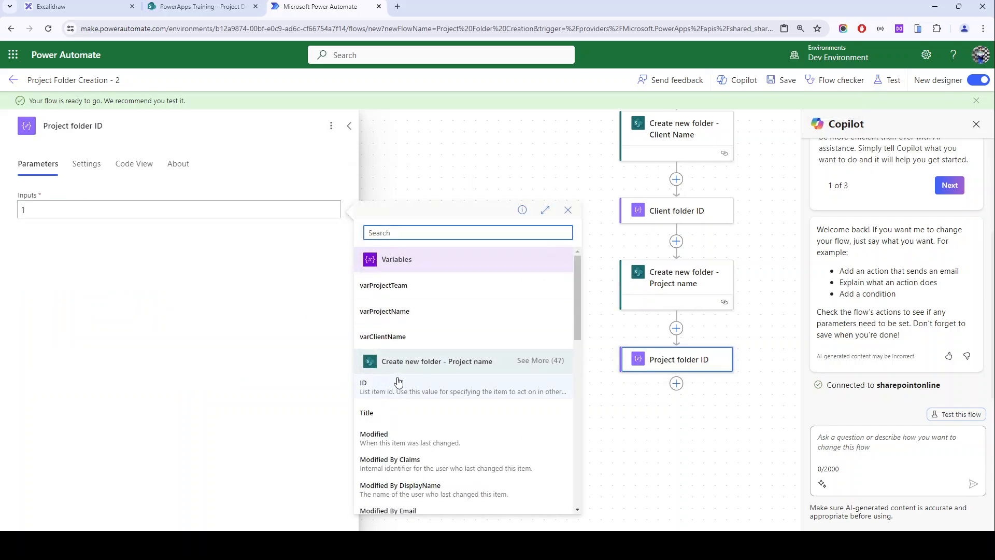
{"action": "left_click_drag", "start_coordinate": [382, 361], "coordinate": [492, 362]}
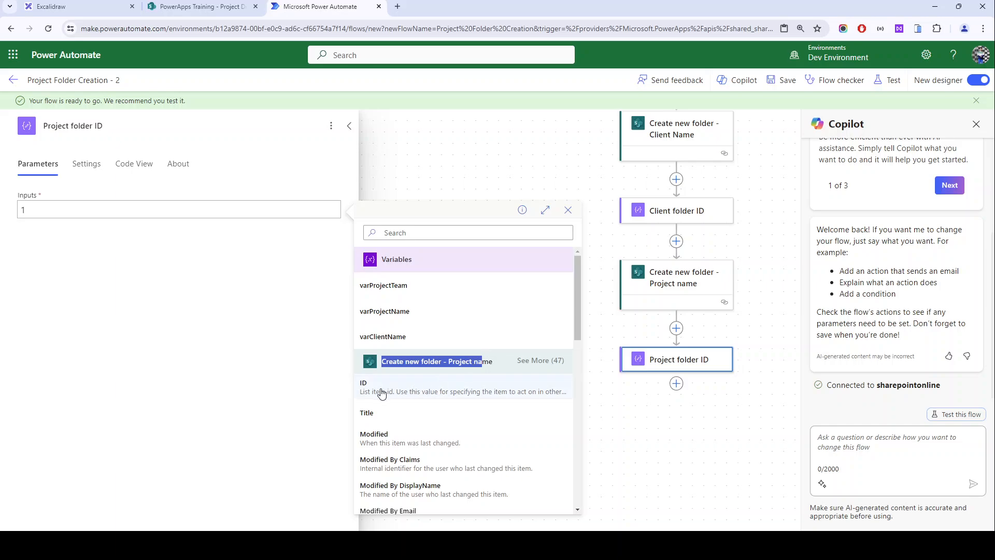
{"action": "left_click", "coordinate": [381, 389]}
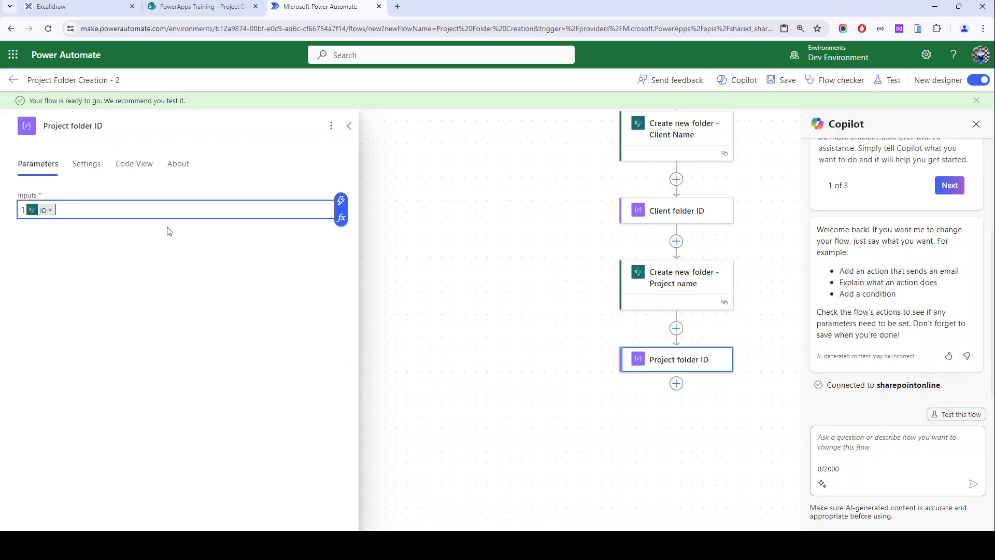
{"action": "key", "text": "BackSpace"}
{"action": "key", "text": "Left"}
{"action": "key", "text": "BackSpace"}
{"action": "scroll", "coordinate": [393, 247], "scroll_direction": "down", "scroll_amount": 2}
{"action": "scroll", "coordinate": [546, 322], "scroll_direction": "up", "scroll_amount": 2}
{"action": "scroll", "coordinate": [545, 311], "scroll_direction": "down", "scroll_amount": 1}
{"action": "scroll", "coordinate": [544, 311], "scroll_direction": "right", "scroll_amount": 5}
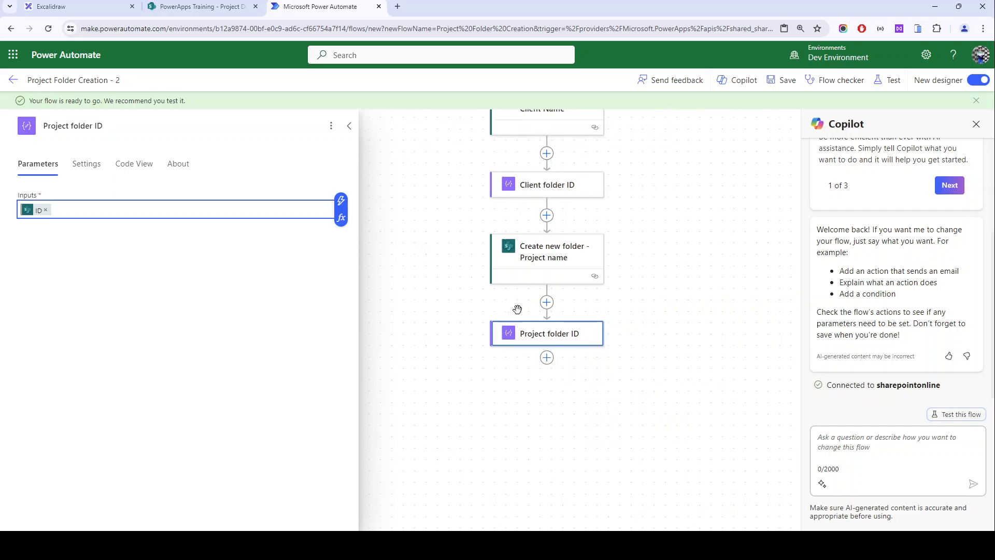
{"action": "scroll", "coordinate": [525, 396], "scroll_direction": "up", "scroll_amount": 2}
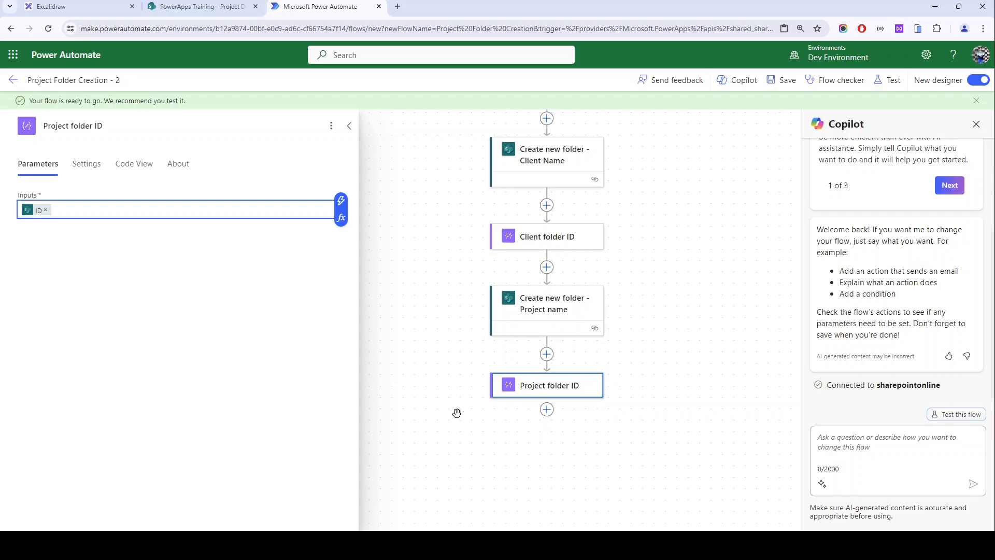
{"action": "left_click", "coordinate": [782, 80]}
Step: Switch to SharePoint, open the Project Documents library's permission settings, and stop inheriting permissions from the parent site
{"action": "left_click", "coordinate": [206, 5]}
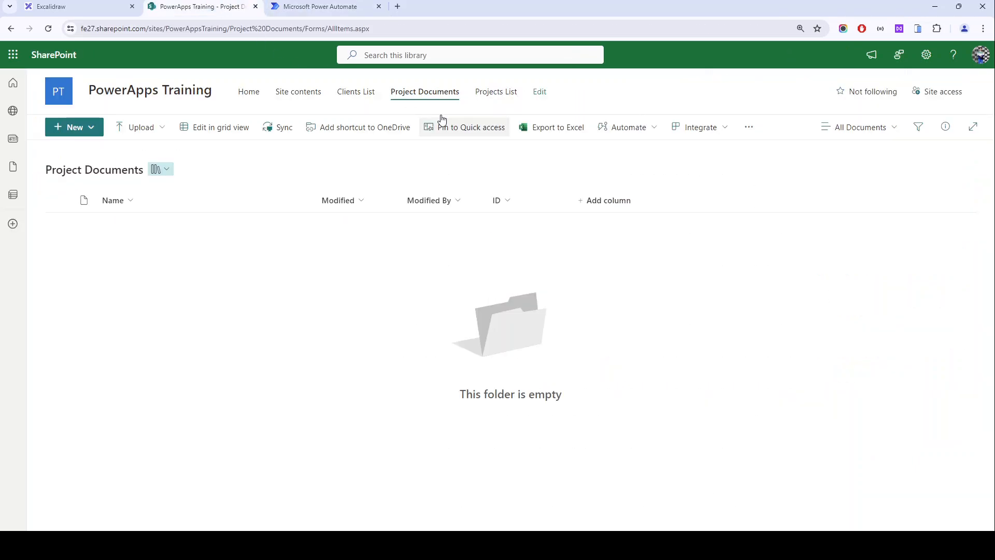
{"action": "left_click", "coordinate": [926, 55]}
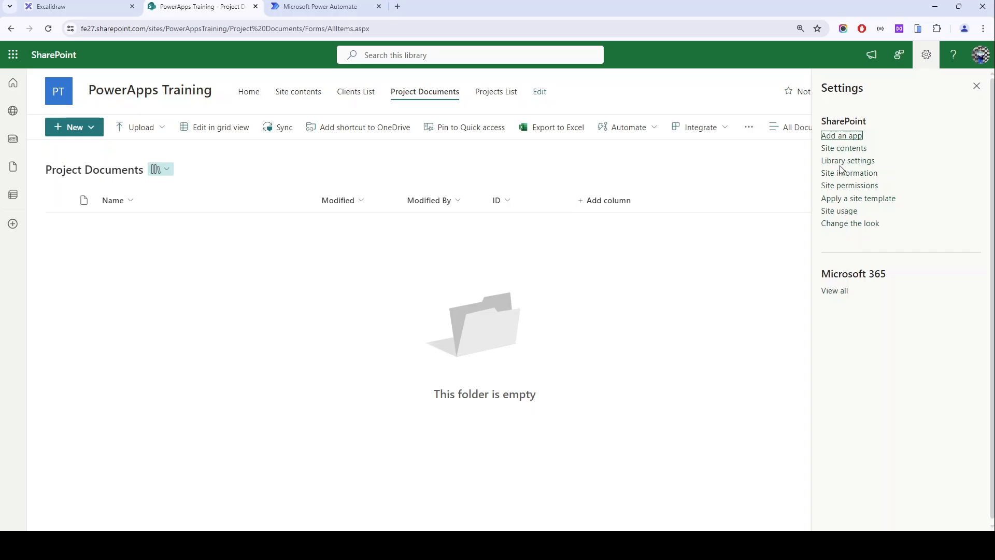
{"action": "left_click", "coordinate": [834, 161]}
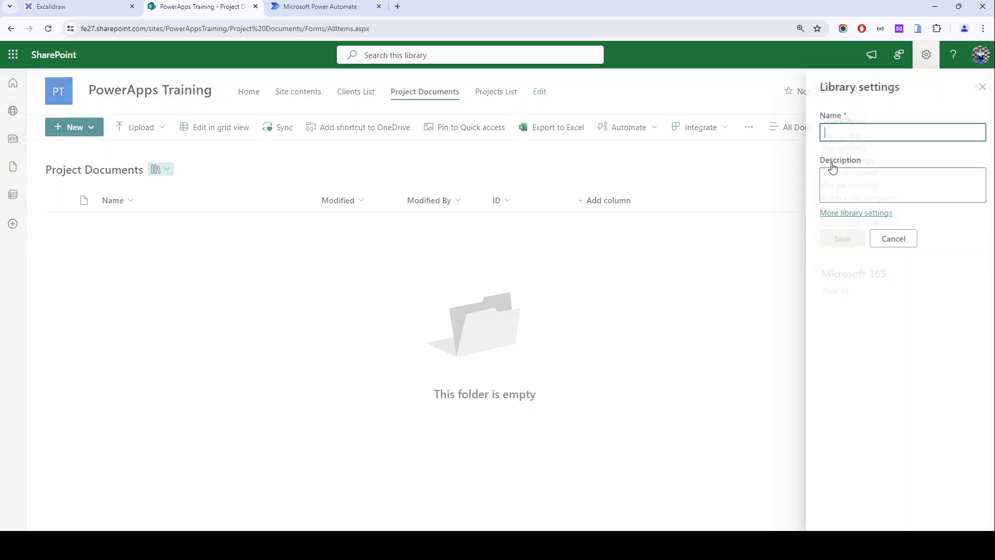
{"action": "left_click", "coordinate": [846, 217]}
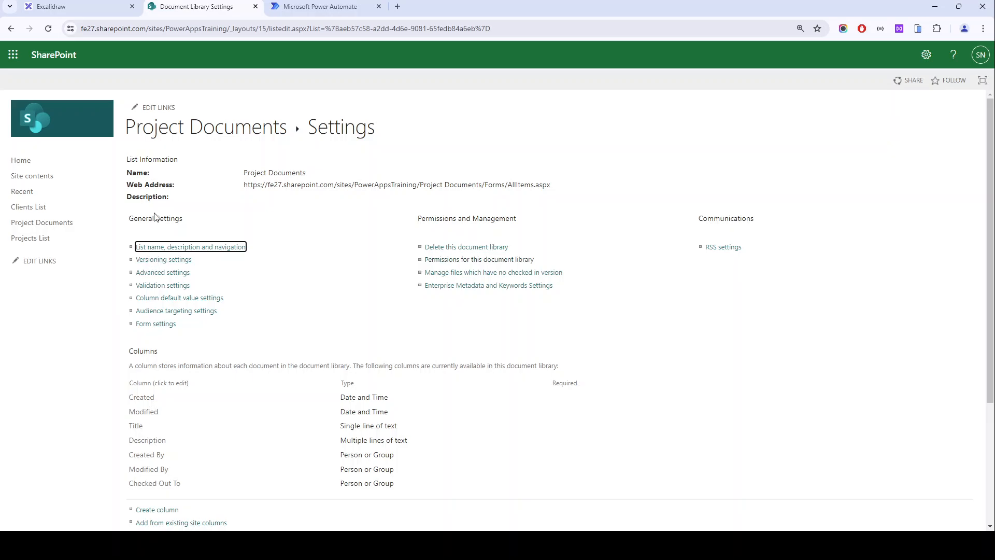
{"action": "left_click", "coordinate": [501, 265]}
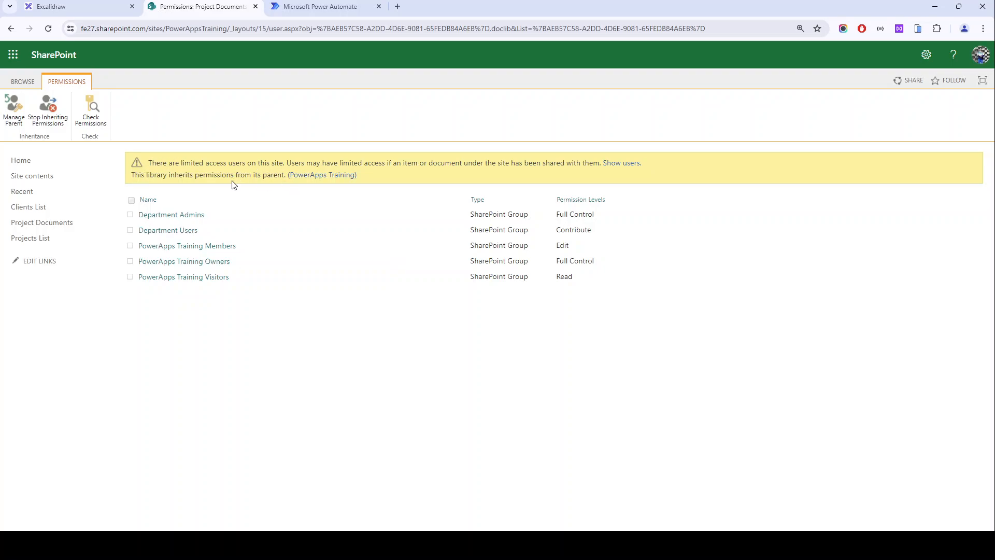
{"action": "left_click", "coordinate": [61, 105]}
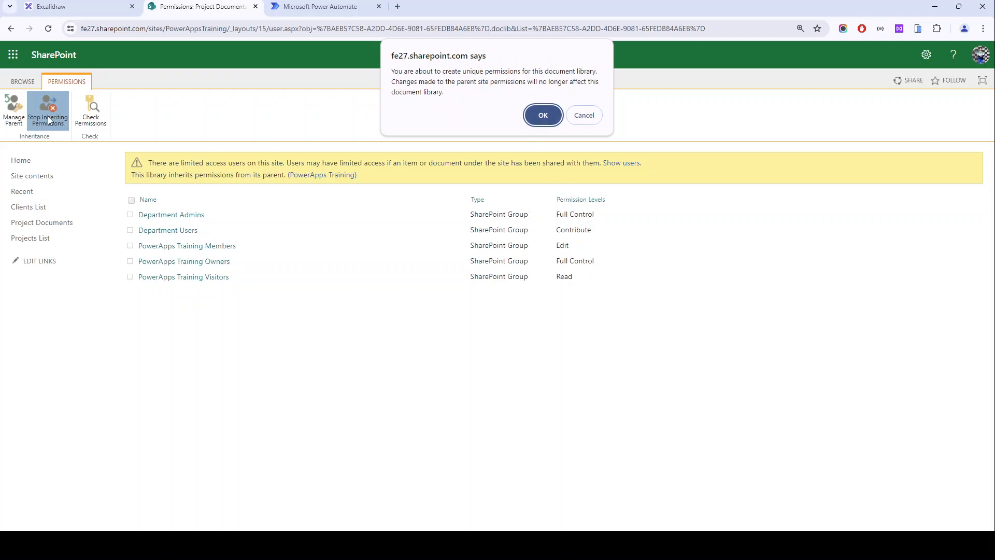
{"action": "left_click", "coordinate": [542, 115]}
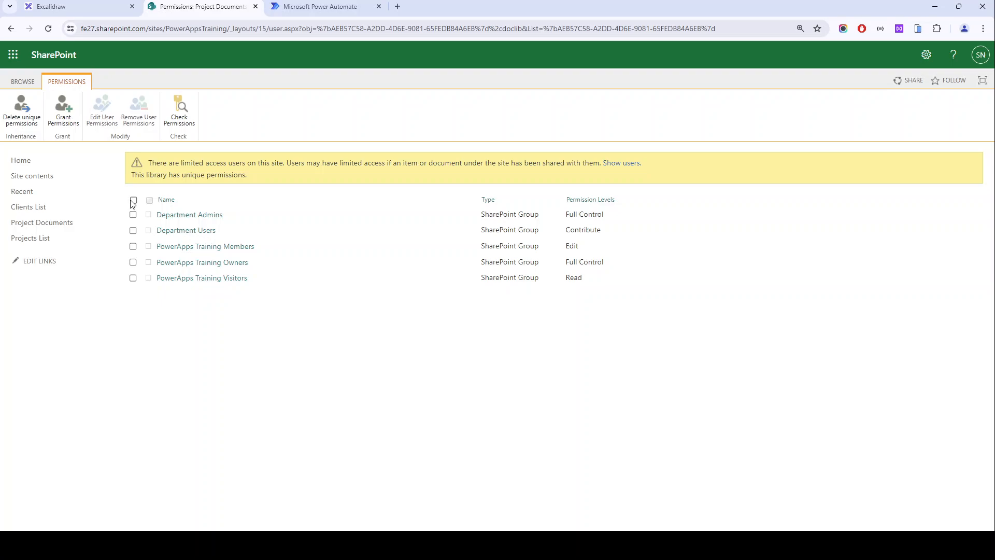
Step: Remove the library permissions of every group except PowerApps Training Owners
{"action": "left_click", "coordinate": [133, 200]}
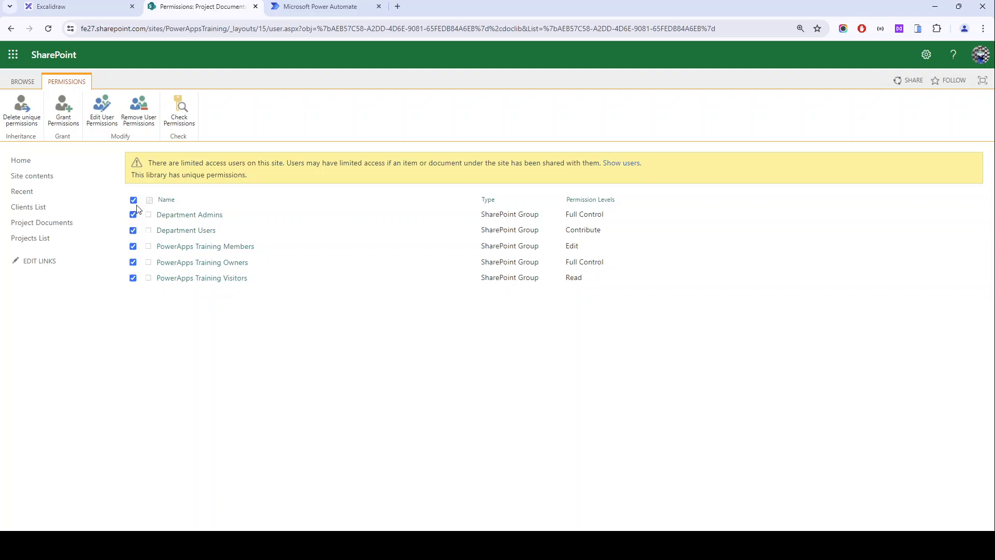
{"action": "left_click", "coordinate": [133, 276]}
{"action": "left_click", "coordinate": [133, 277]}
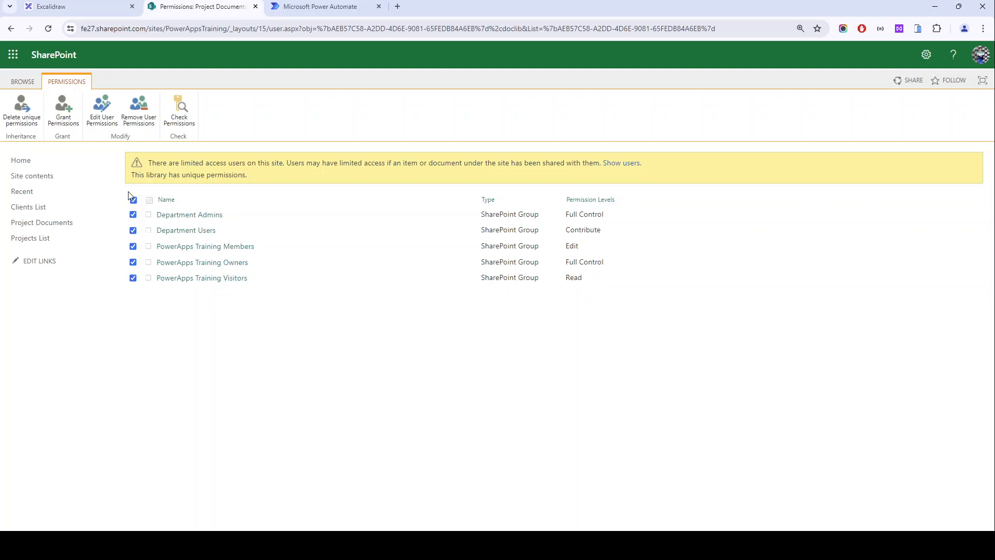
{"action": "left_click", "coordinate": [134, 263]}
{"action": "left_click_drag", "start_coordinate": [251, 263], "coordinate": [156, 263]}
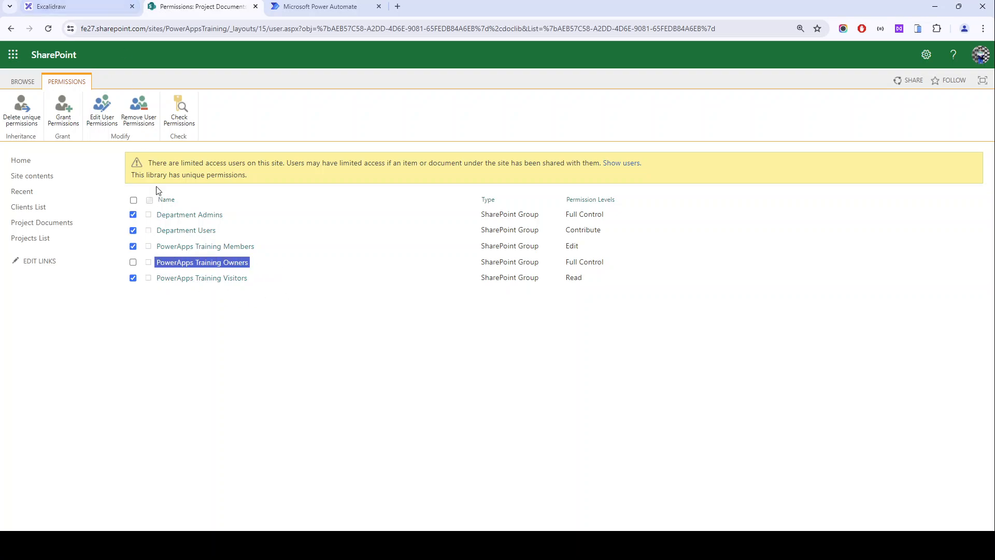
{"action": "left_click", "coordinate": [217, 312]}
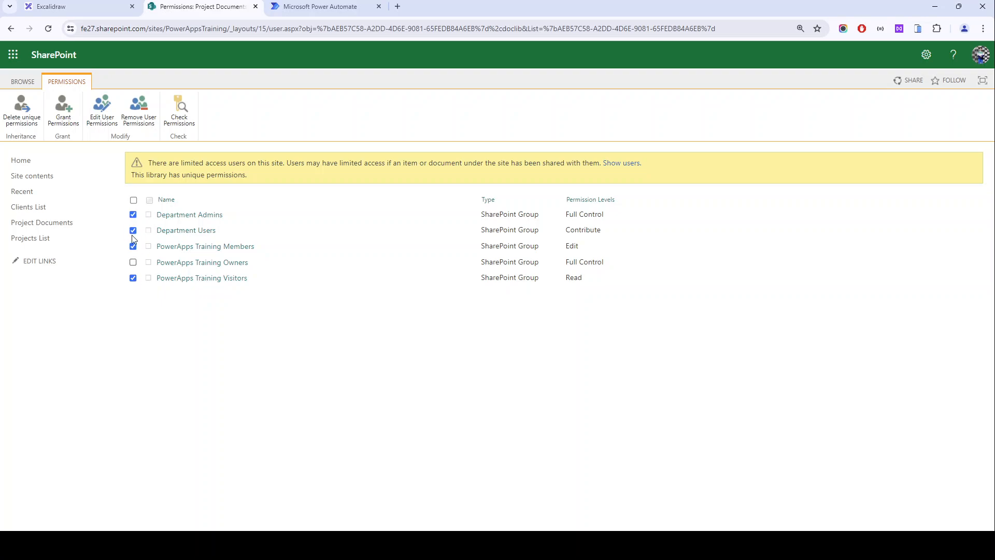
{"action": "left_click", "coordinate": [138, 110]}
{"action": "left_click", "coordinate": [541, 105]}
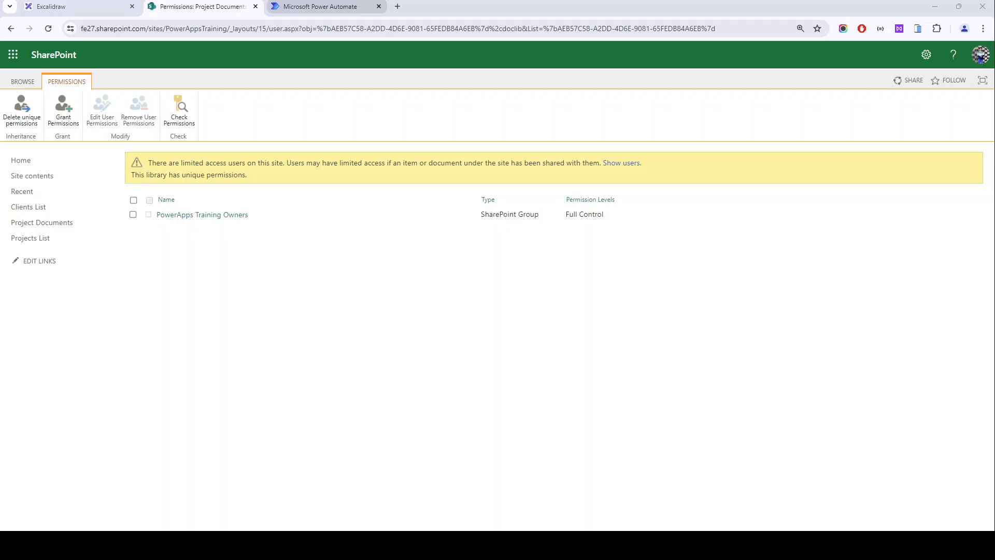
Step: Return to Power Automate and insert a "Send an HTTP request to SharePoint" action between "Client folder ID" and "Create new folder - Project name"
{"action": "left_click", "coordinate": [320, 6]}
{"action": "scroll", "coordinate": [480, 322], "scroll_direction": "down", "scroll_amount": 2}
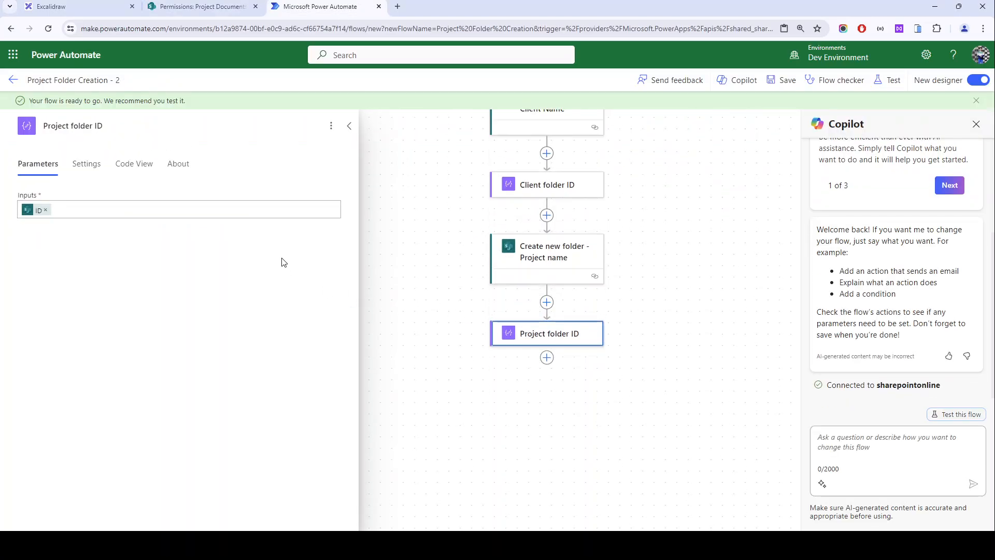
{"action": "scroll", "coordinate": [571, 349], "scroll_direction": "down", "scroll_amount": 1}
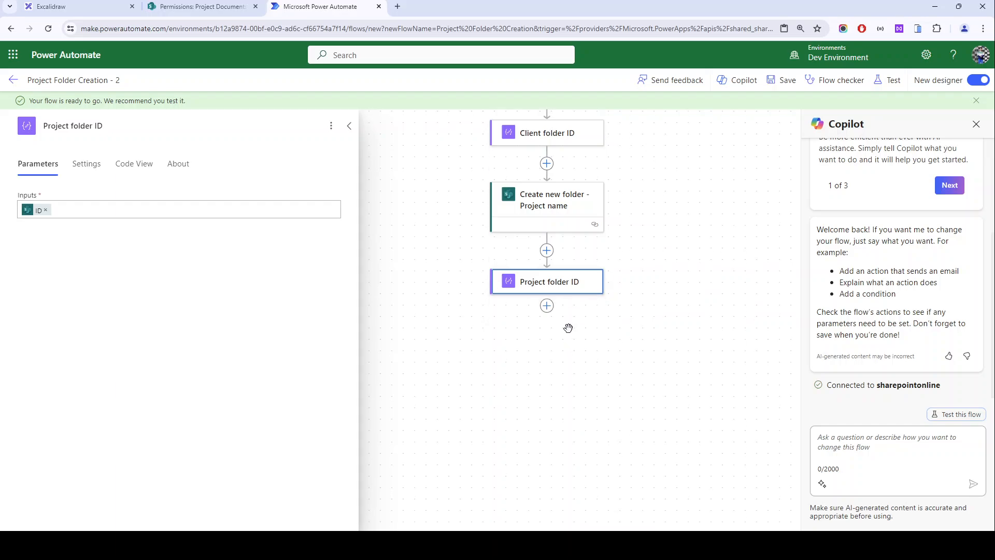
{"action": "scroll", "coordinate": [558, 329], "scroll_direction": "up", "scroll_amount": 2}
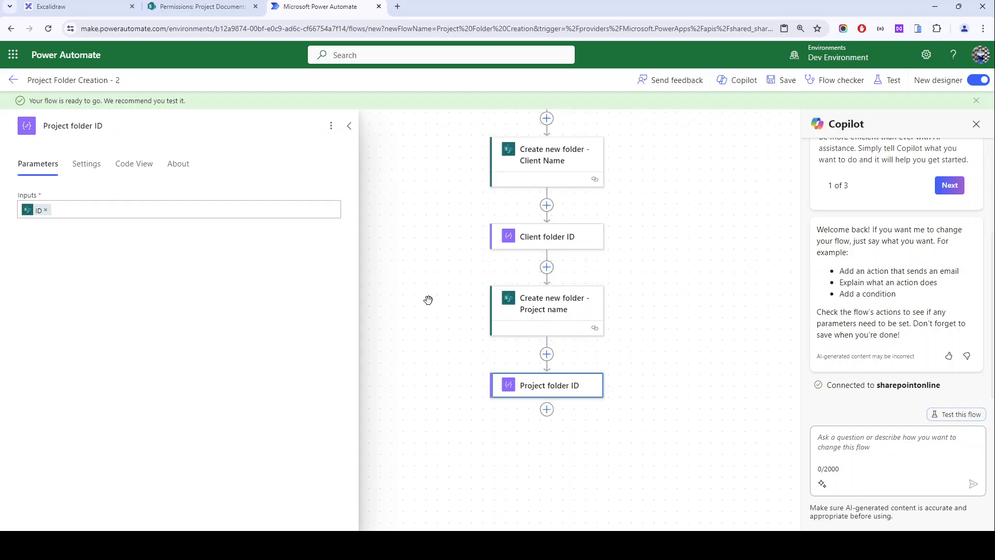
{"action": "left_click", "coordinate": [547, 267]}
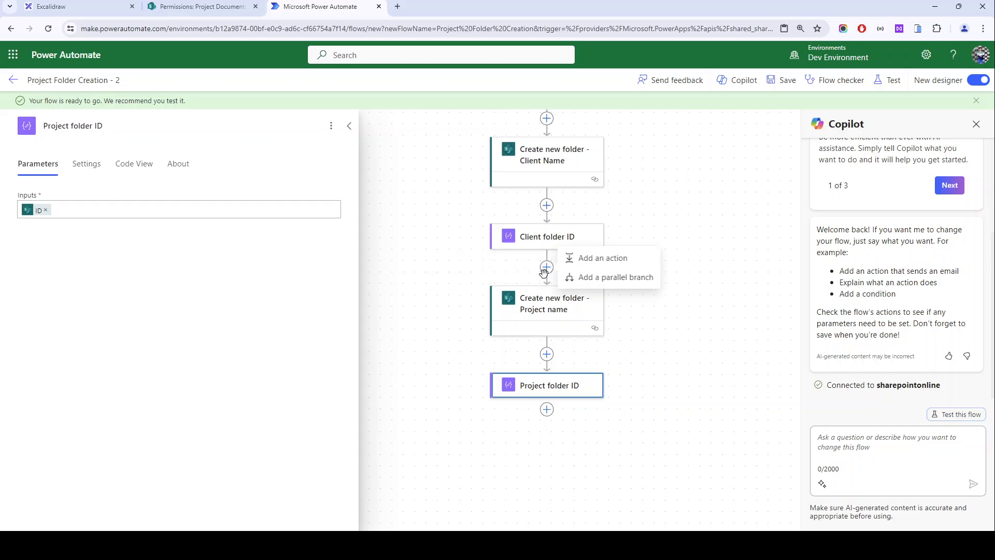
{"action": "left_click", "coordinate": [581, 264]}
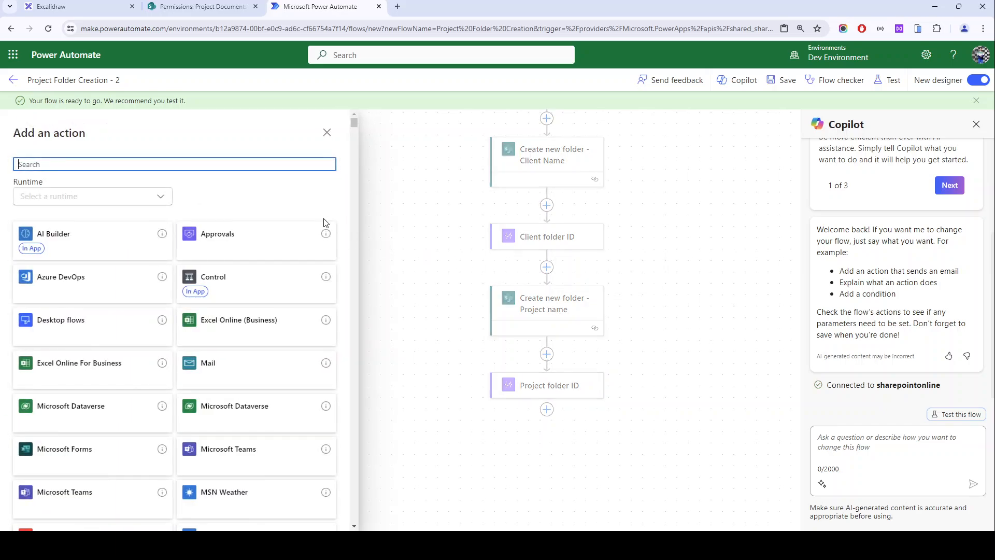
{"action": "type", "text": "send http"}
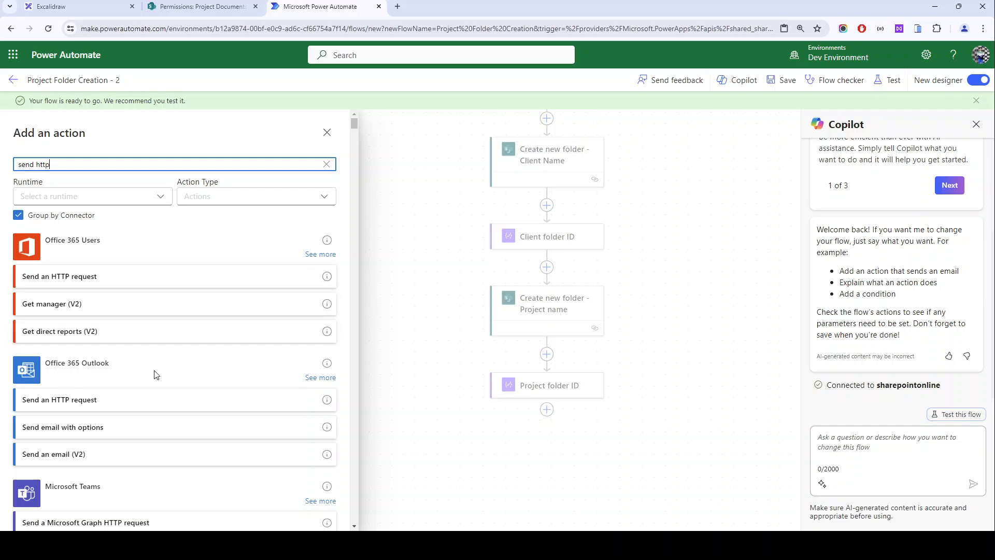
{"action": "scroll", "coordinate": [111, 426], "scroll_direction": "down", "scroll_amount": 5}
{"action": "scroll", "coordinate": [112, 426], "scroll_direction": "down", "scroll_amount": 2}
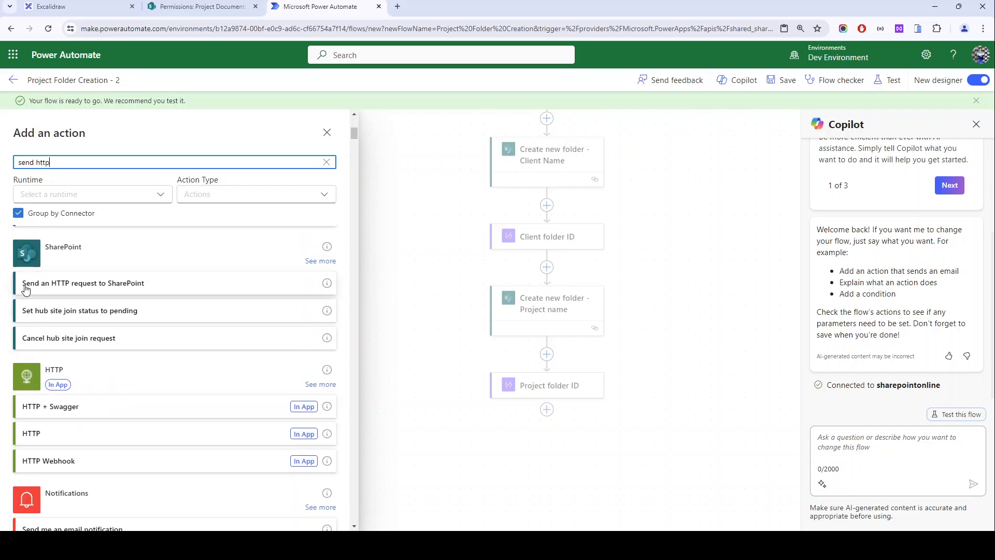
{"action": "left_click", "coordinate": [94, 286]}
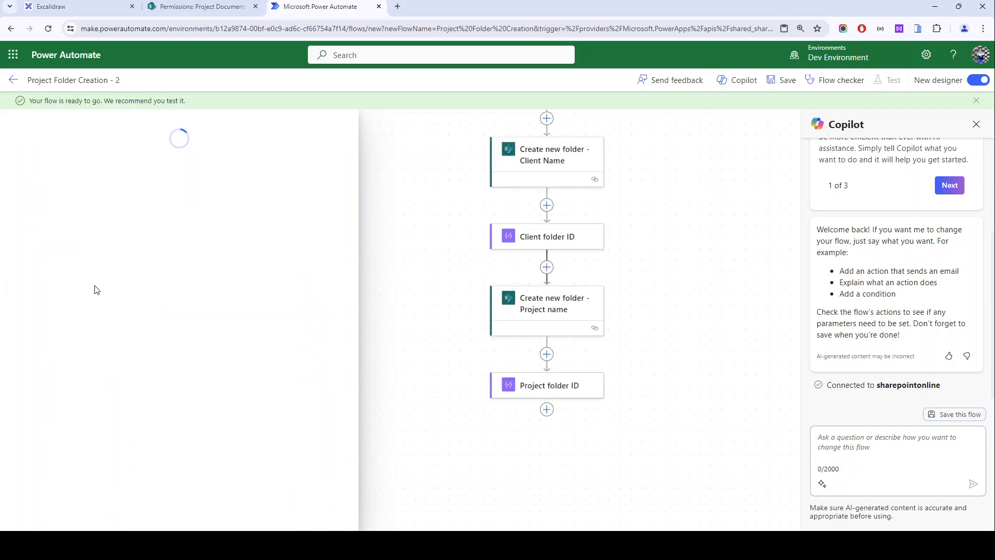
{"action": "scroll", "coordinate": [466, 344], "scroll_direction": "down", "scroll_amount": 1}
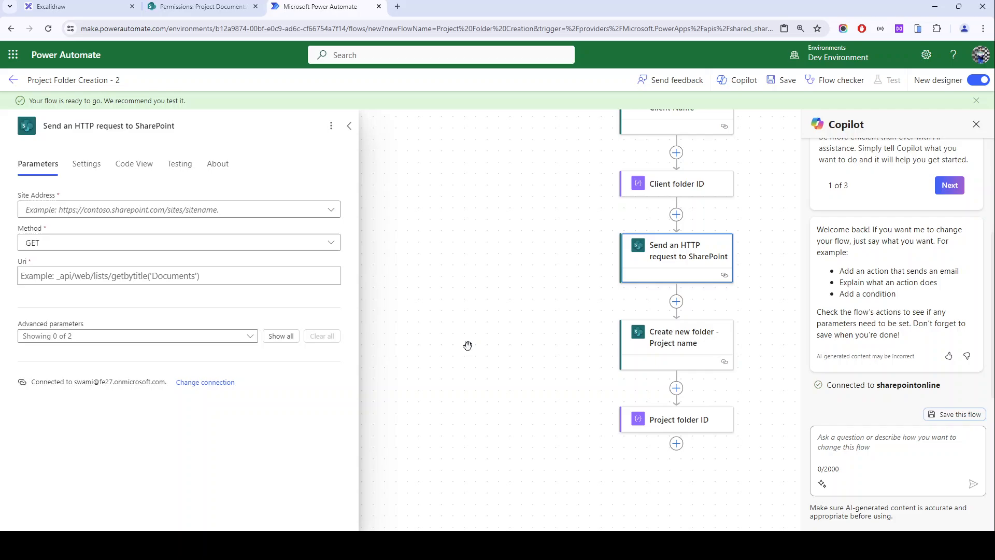
Step: Set the HTTP request's Site Address to the PowerApps Training site and its Method to POST
{"action": "left_click", "coordinate": [147, 209]}
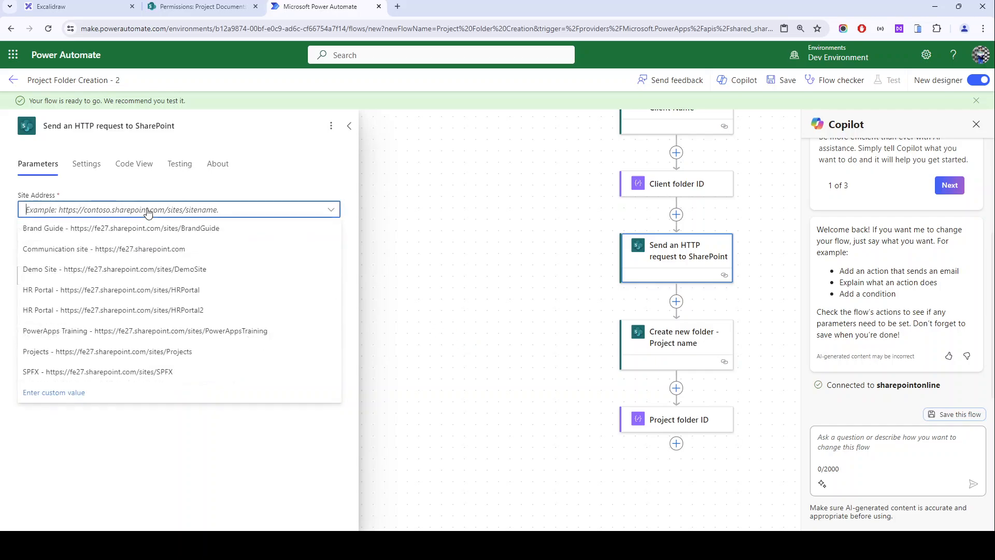
{"action": "left_click", "coordinate": [135, 334]}
{"action": "left_click", "coordinate": [168, 242]}
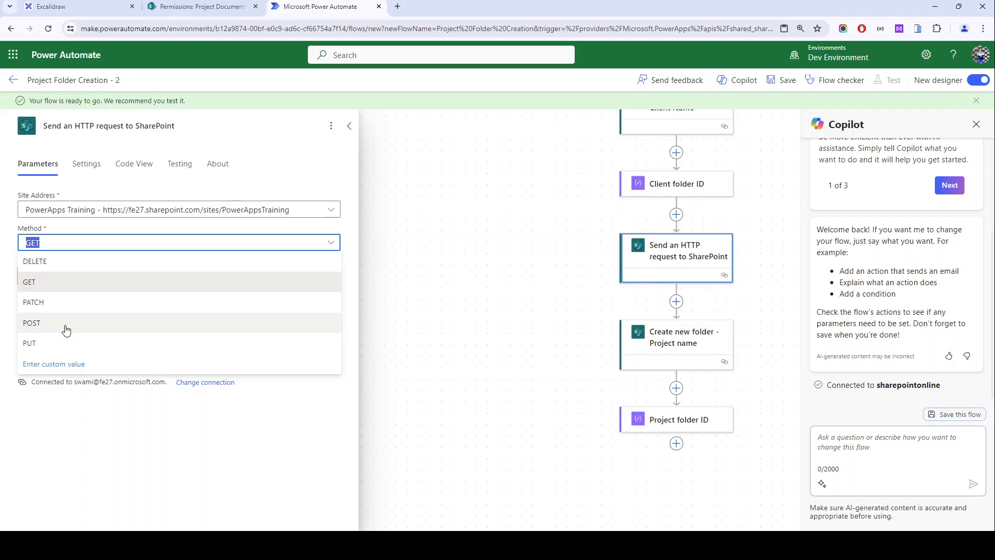
{"action": "left_click", "coordinate": [66, 324]}
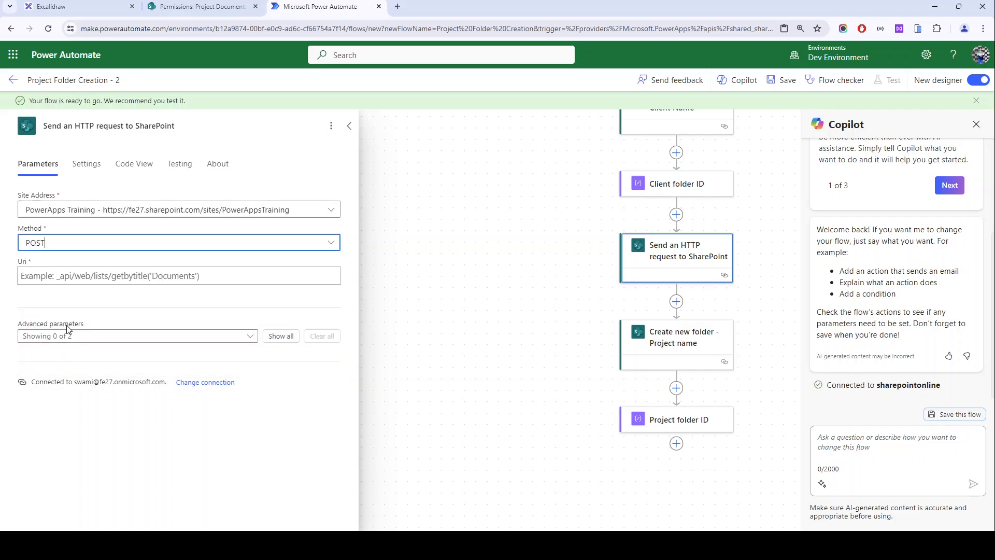
{"action": "double_click", "coordinate": [21, 261]}
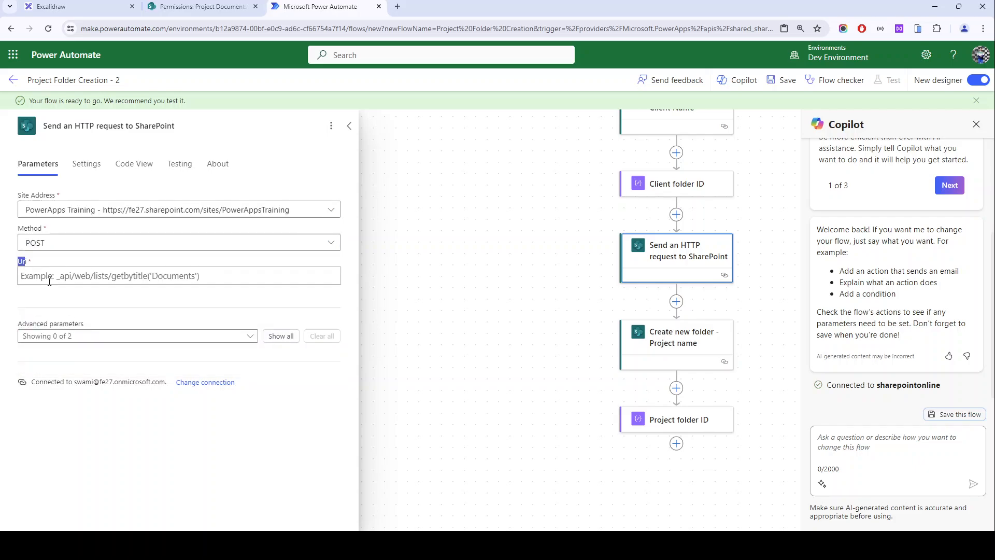
Step: Switch to Excalidraw, find the breakroleinheritance request URI, and select its "Documentlibraryname/foldername" part for review
{"action": "left_click", "coordinate": [187, 7]}
{"action": "left_click", "coordinate": [125, 3]}
{"action": "scroll", "coordinate": [224, 291], "scroll_direction": "down", "scroll_amount": 10}
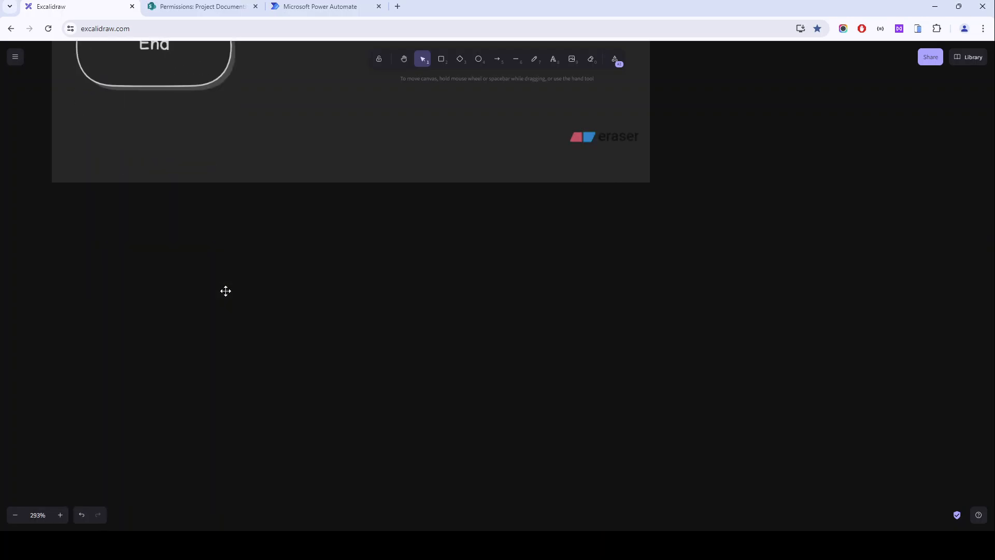
{"action": "scroll", "coordinate": [63, 359], "scroll_direction": "down", "scroll_amount": 2}
{"action": "scroll", "coordinate": [56, 359], "scroll_direction": "left", "scroll_amount": 2}
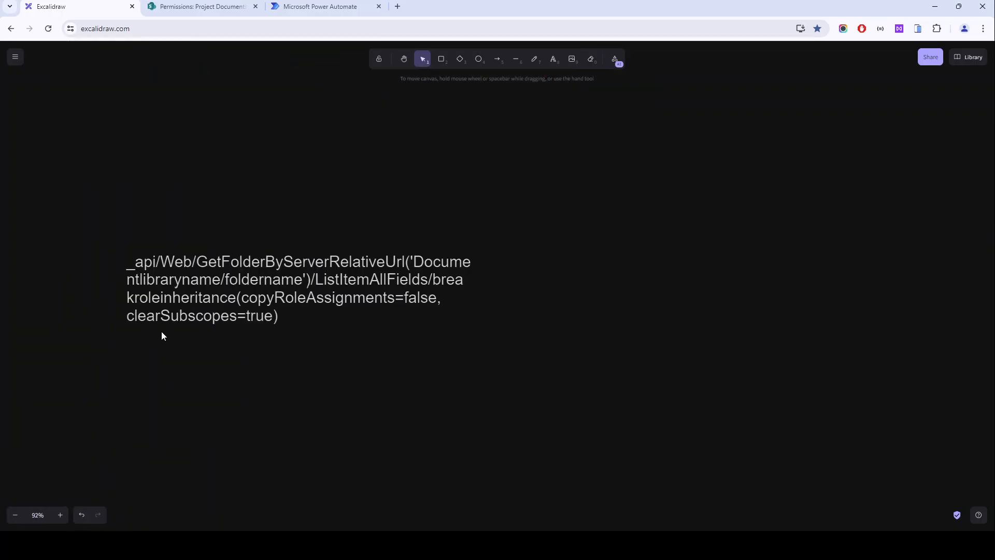
{"action": "scroll", "coordinate": [174, 327], "scroll_direction": "up", "scroll_amount": 3}
{"action": "scroll", "coordinate": [213, 331], "scroll_direction": "down", "scroll_amount": 1}
{"action": "scroll", "coordinate": [217, 340], "scroll_direction": "down", "scroll_amount": 1}
{"action": "left_click", "coordinate": [138, 208]}
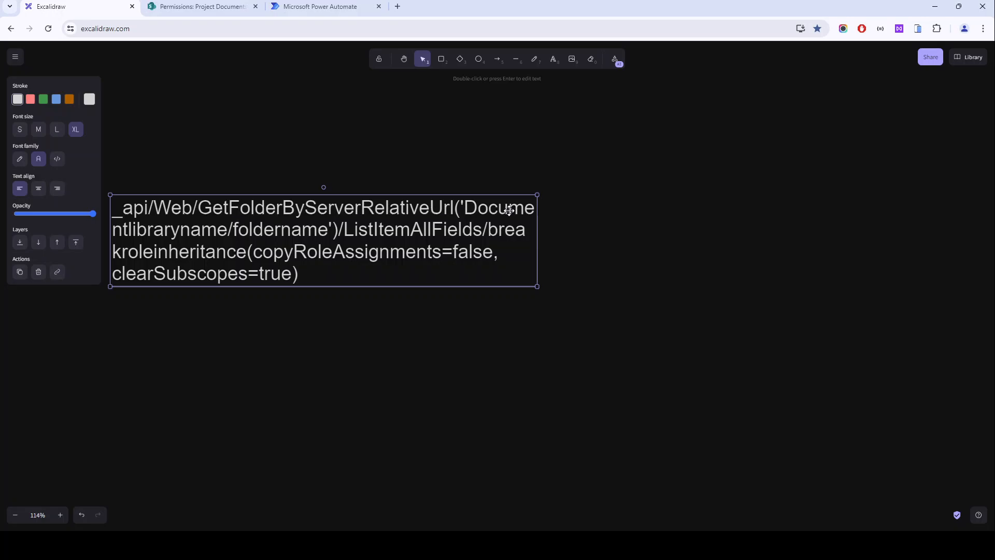
{"action": "double_click", "coordinate": [480, 217]}
{"action": "left_click", "coordinate": [463, 208]}
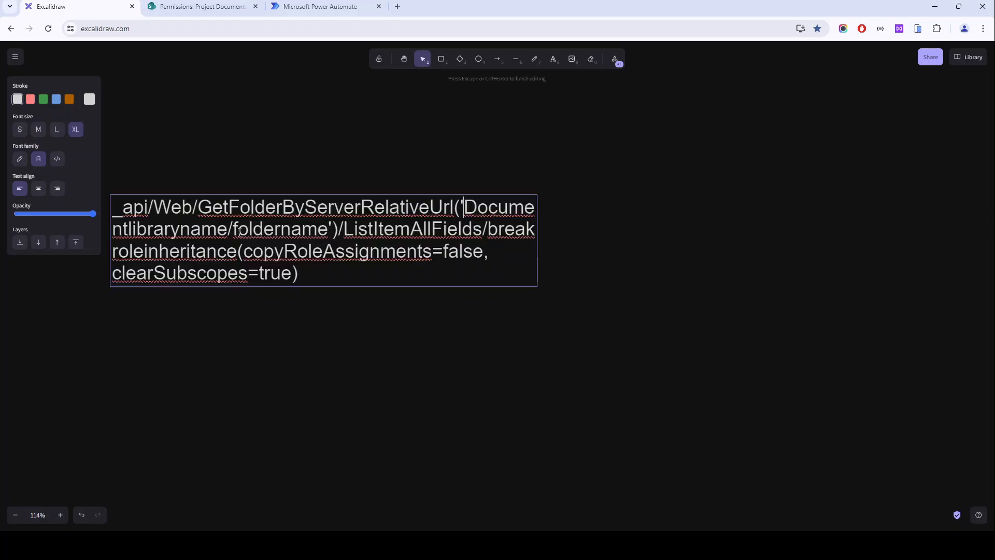
{"action": "left_click", "coordinate": [328, 228], "text": "shift"}
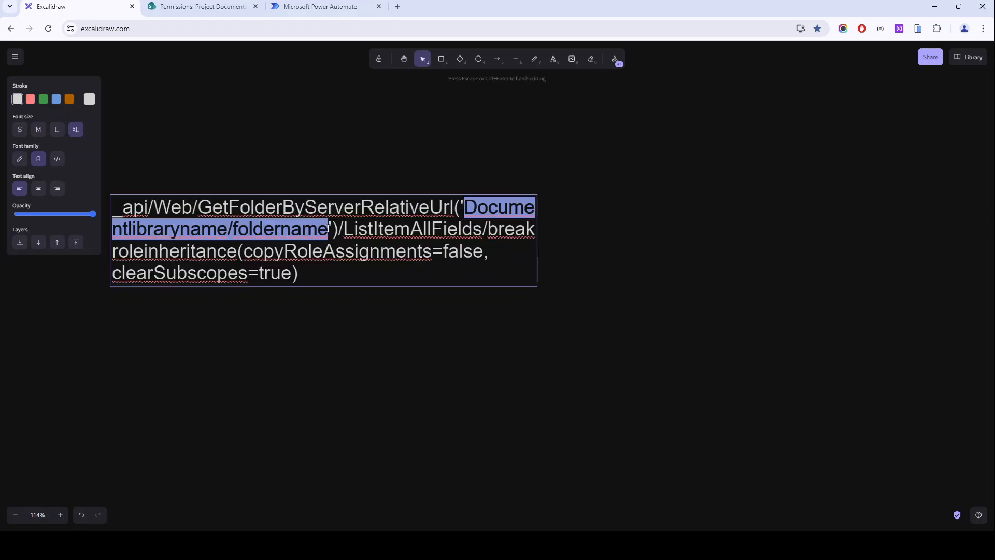
Step: Copy the whole breakroleinheritance request from Excalidraw and paste it into the Uri of the HTTP request in Power Automate
{"action": "left_click", "coordinate": [344, 230]}
{"action": "left_click", "coordinate": [341, 280], "text": "shift"}
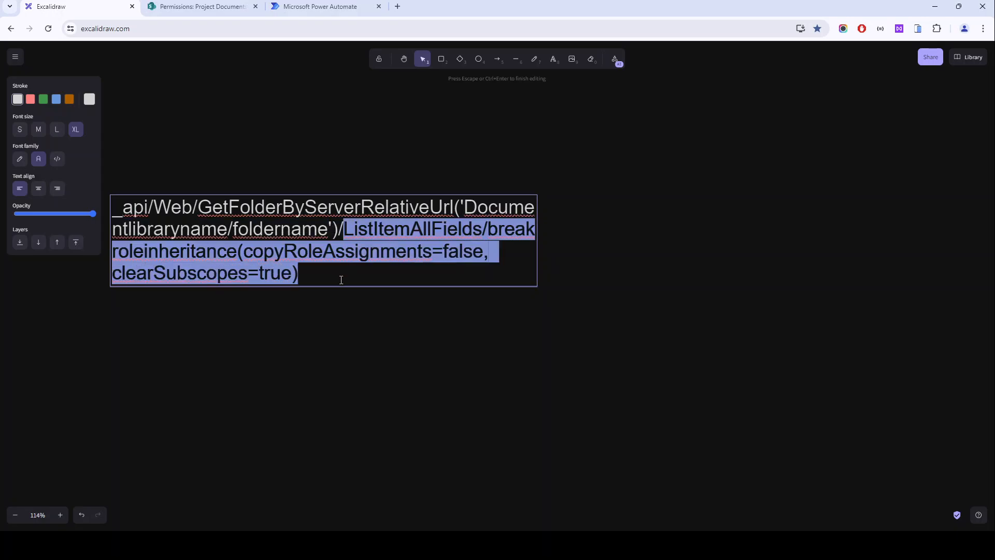
{"action": "key", "text": "ctrl+a"}
{"action": "key", "text": "ctrl+c"}
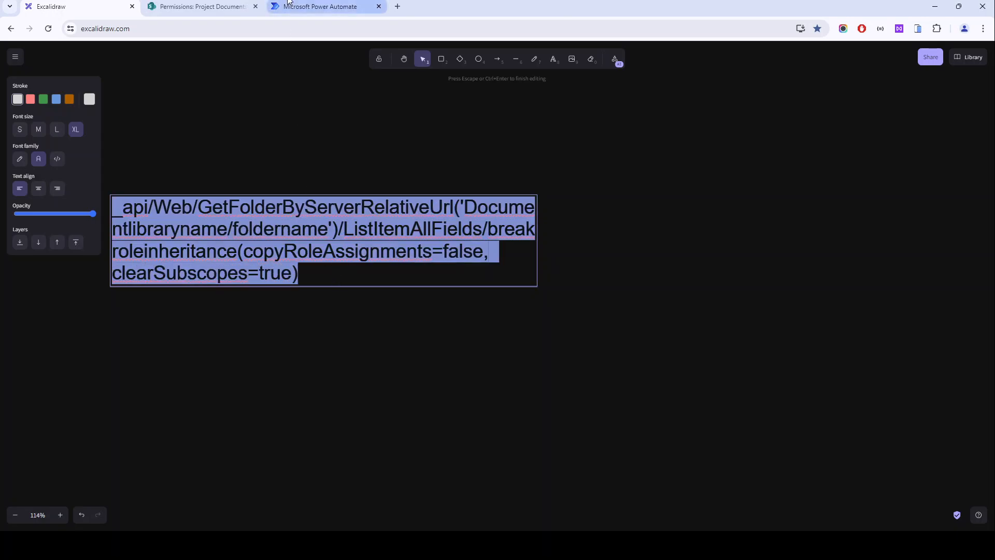
{"action": "left_click", "coordinate": [320, 6]}
{"action": "left_click", "coordinate": [151, 274]}
{"action": "key", "text": "ctrl+v"}
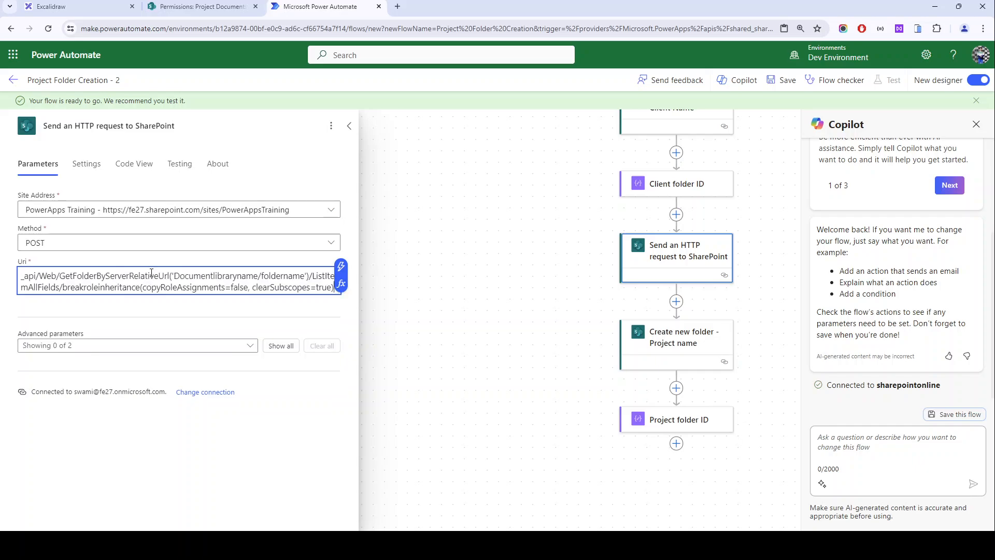
Step: Replace Documentlibraryname in the Uri with "Project%20Documents", copied from the Project Documents library's address in SharePoint
{"action": "double_click", "coordinate": [203, 275]}
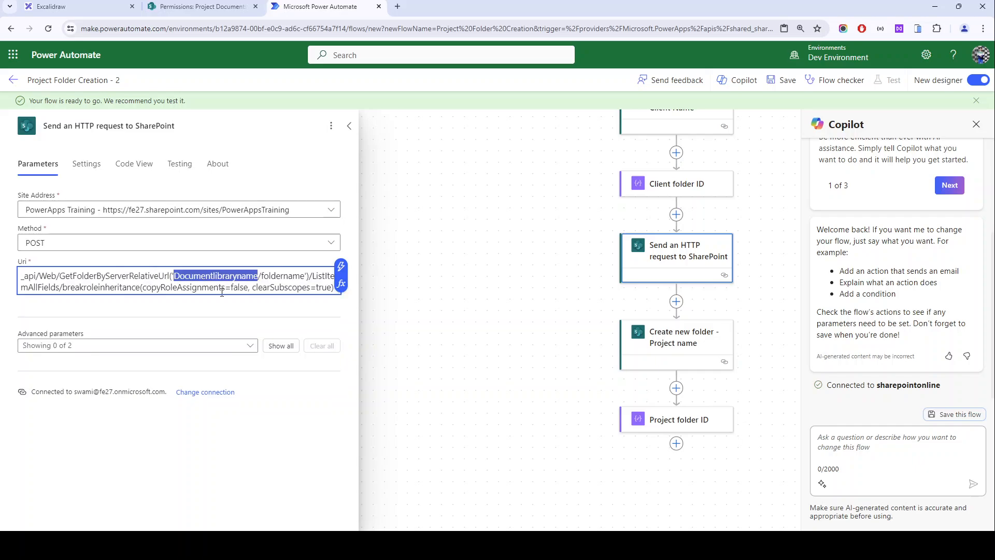
{"action": "key", "text": "BackSpace"}
{"action": "left_click", "coordinate": [199, 7]}
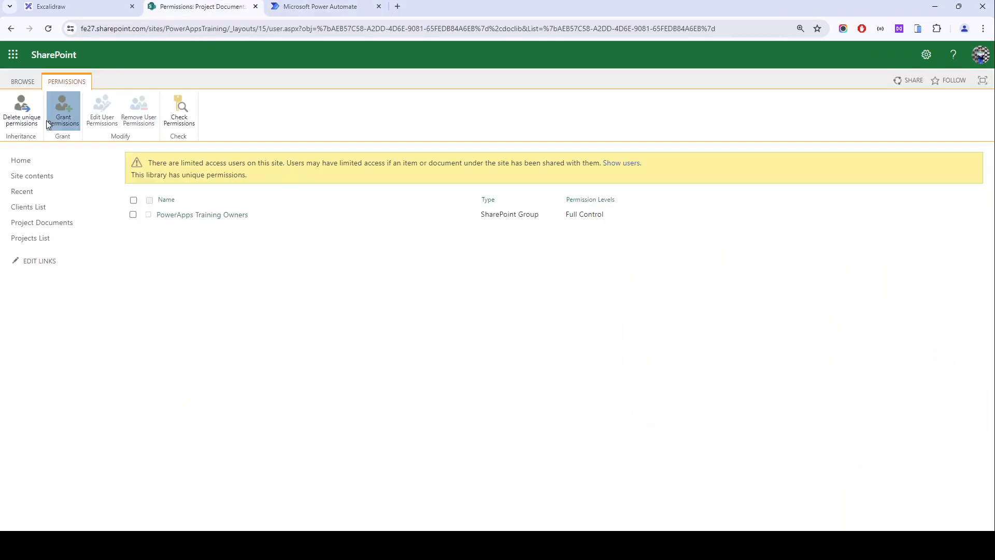
{"action": "left_click", "coordinate": [36, 222]}
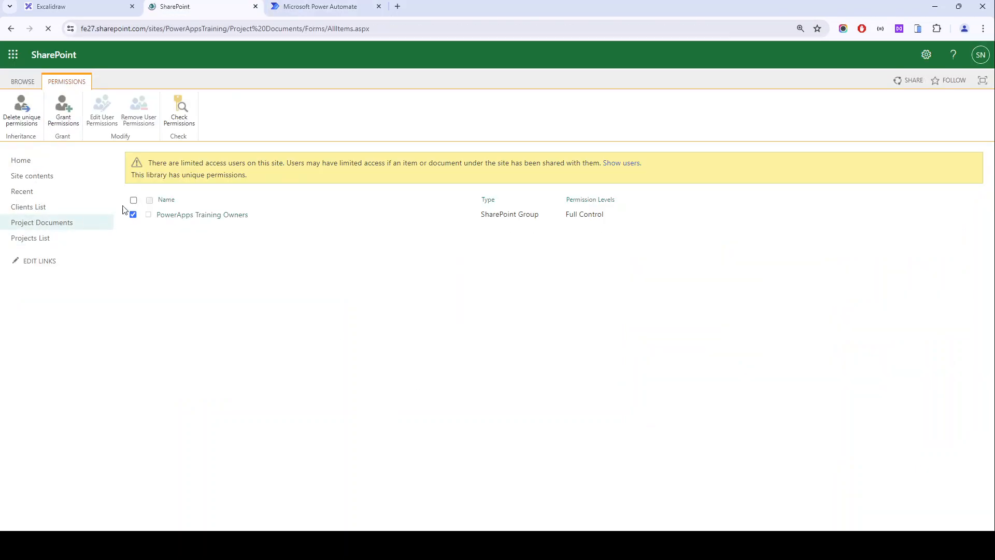
{"action": "left_click_drag", "start_coordinate": [231, 29], "coordinate": [304, 29]}
{"action": "key", "text": "ctrl+c"}
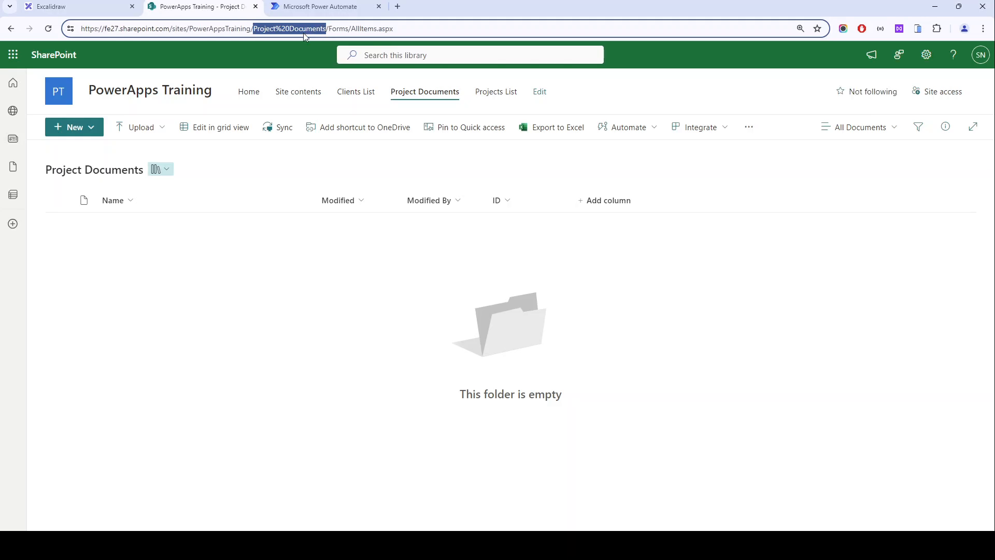
{"action": "left_click", "coordinate": [305, 7]}
{"action": "key", "text": "ctrl+v"}
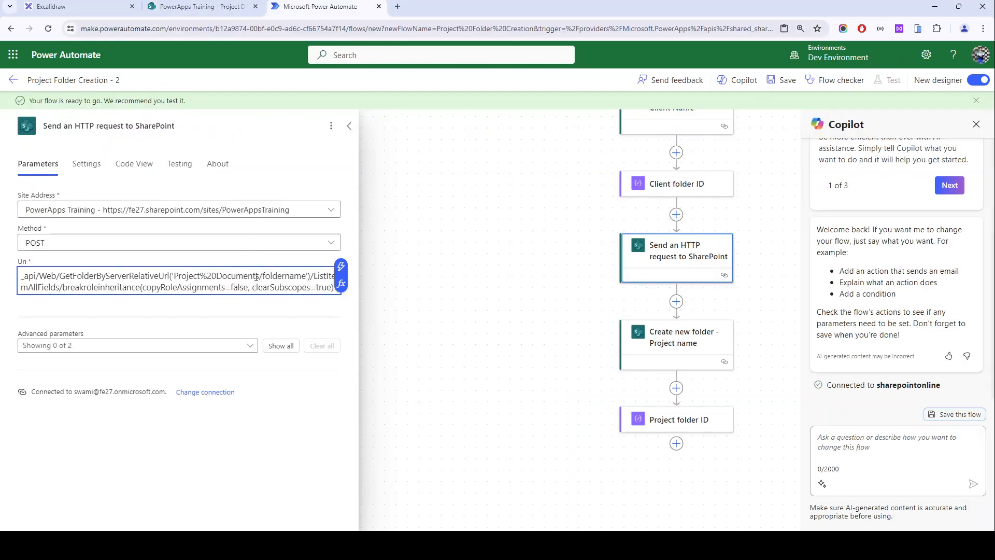
Step: Replace foldername in the Uri with the varClientName variable
{"action": "double_click", "coordinate": [272, 276]}
{"action": "key", "text": "BackSpace"}
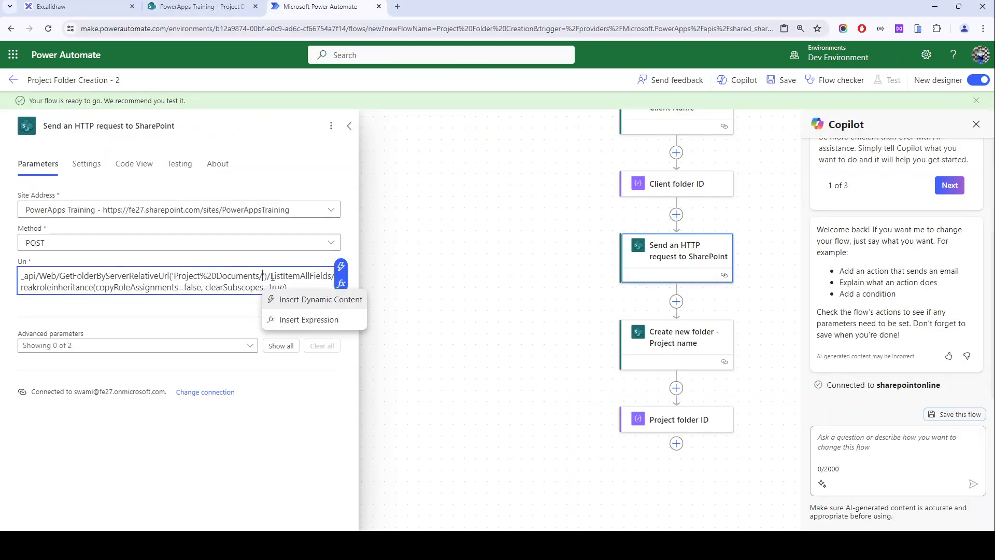
{"action": "scroll", "coordinate": [400, 309], "scroll_direction": "up", "scroll_amount": 2}
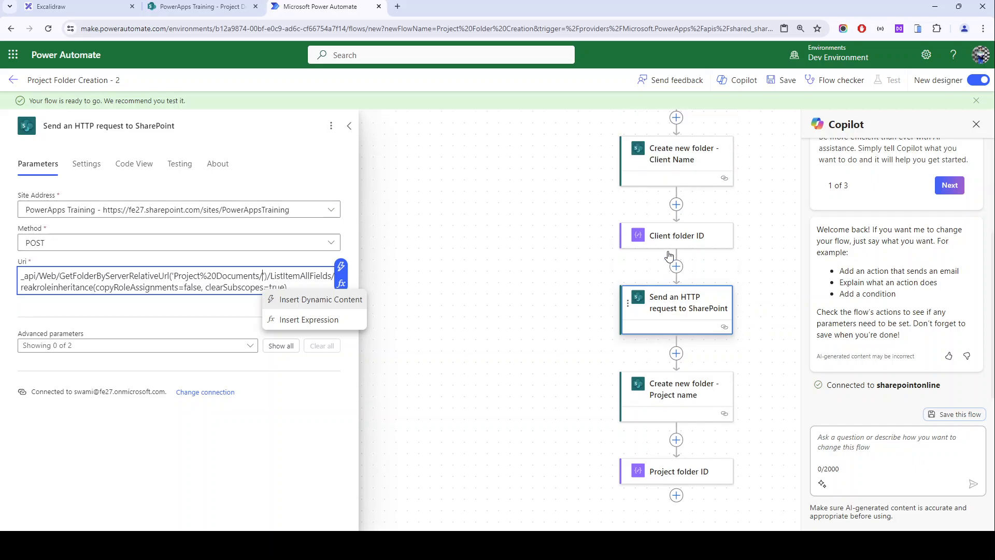
{"action": "left_click", "coordinate": [341, 266]}
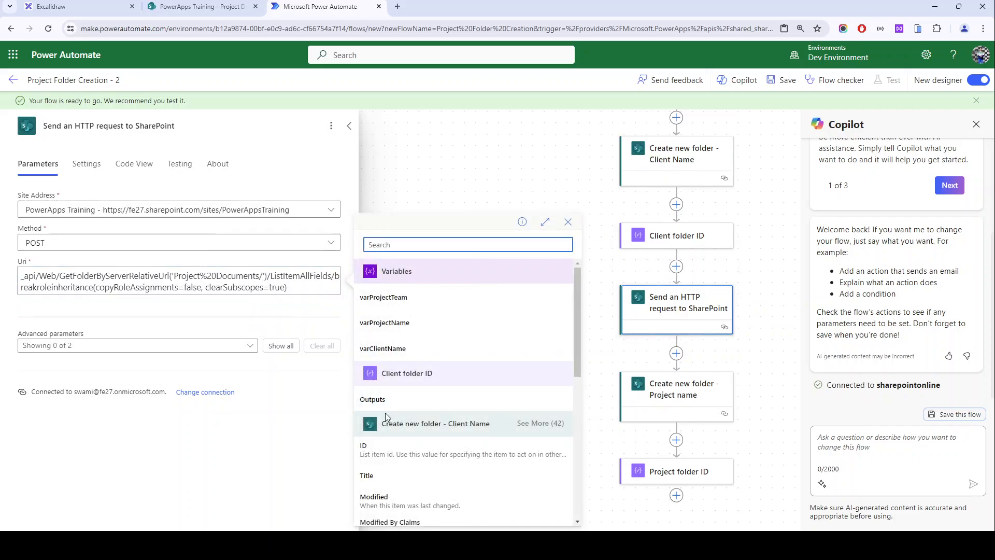
{"action": "left_click", "coordinate": [391, 348]}
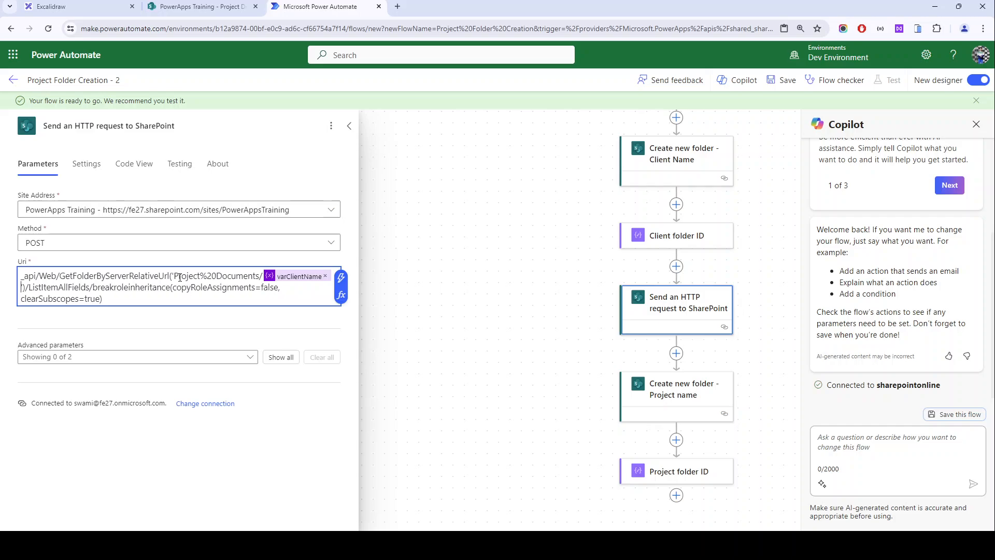
{"action": "left_click_drag", "start_coordinate": [175, 276], "coordinate": [256, 276]}
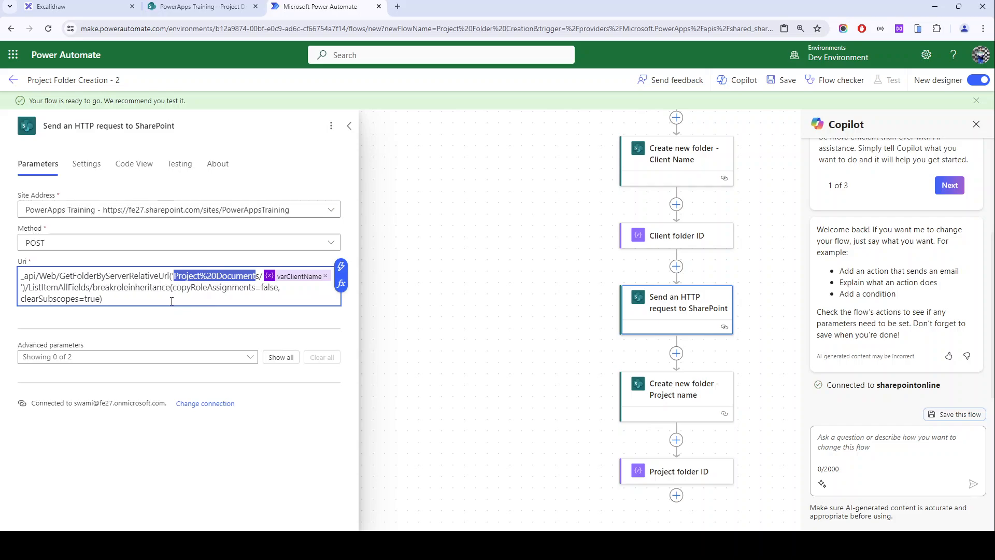
{"action": "left_click_drag", "start_coordinate": [135, 299], "coordinate": [24, 277]}
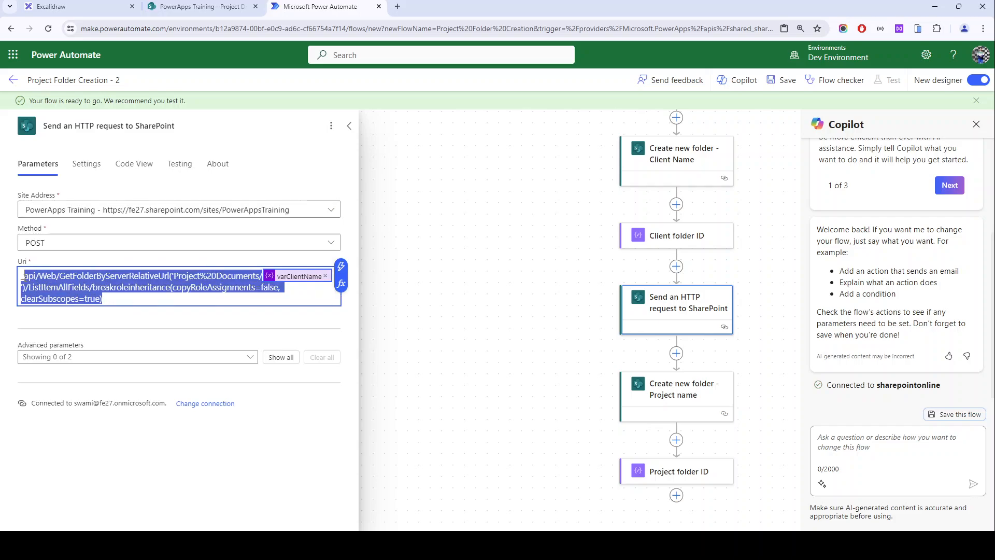
{"action": "scroll", "coordinate": [684, 331], "scroll_direction": "down", "scroll_amount": 1}
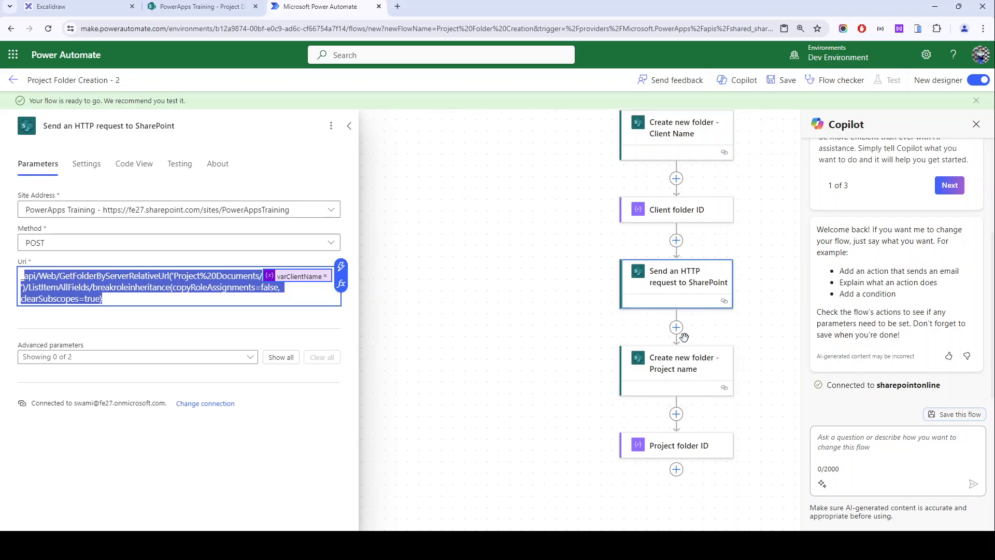
{"action": "scroll", "coordinate": [684, 344], "scroll_direction": "up", "scroll_amount": 1}
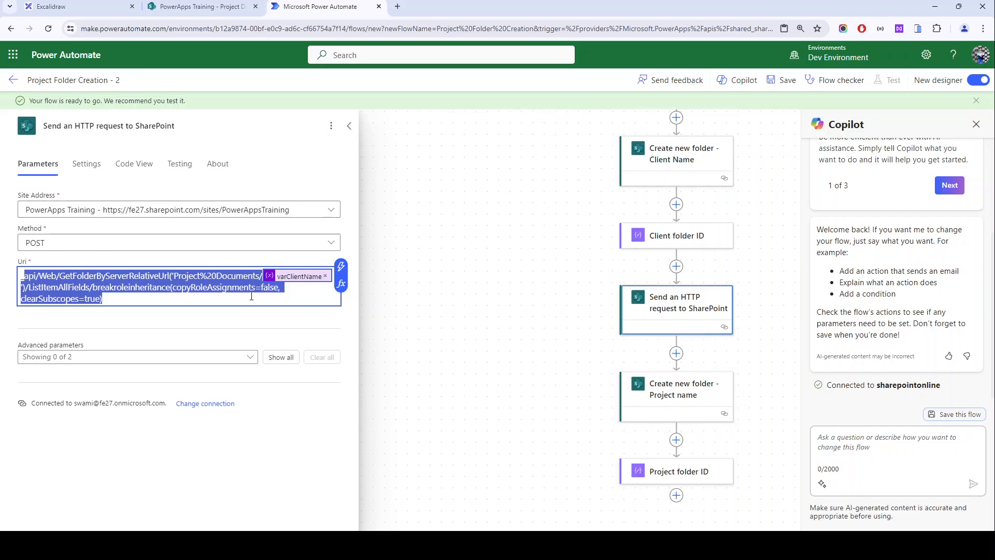
{"action": "left_click", "coordinate": [118, 294]}
Step: Rename the HTTP request action as "Send an HTTP request to SharePoint - Remove client folder permission"
{"action": "left_click", "coordinate": [699, 321]}
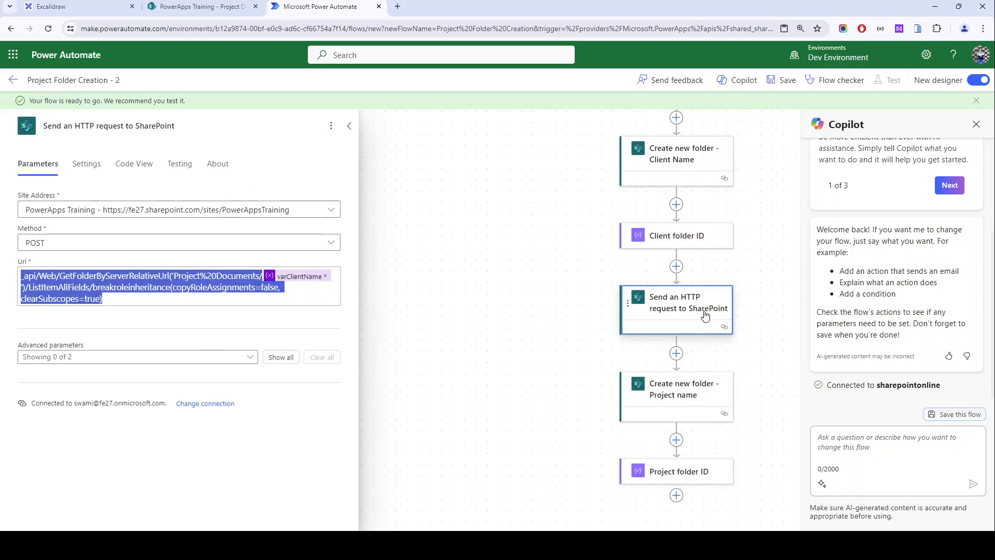
{"action": "left_click", "coordinate": [234, 125]}
{"action": "type", "text": "- "}
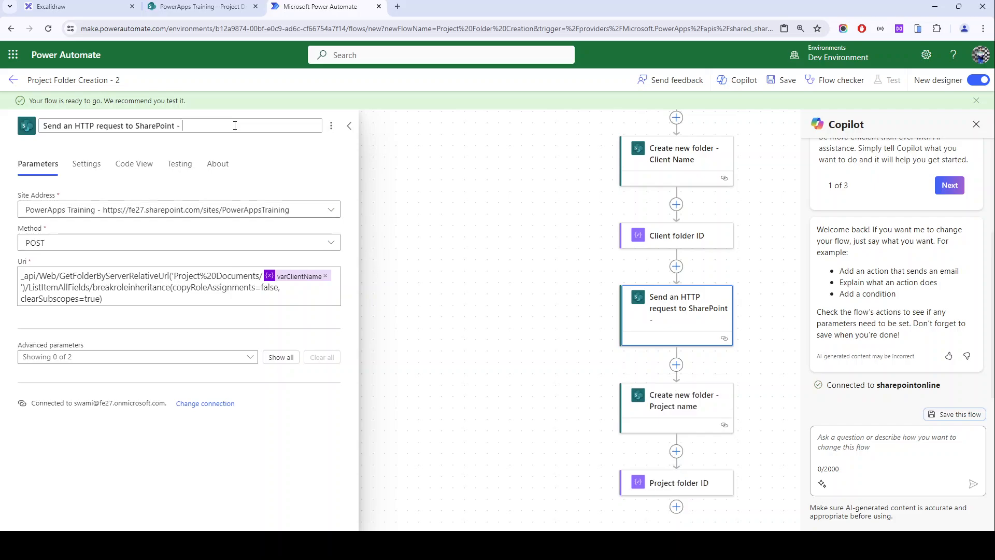
{"action": "type", "text": "Remove client folder pe"}
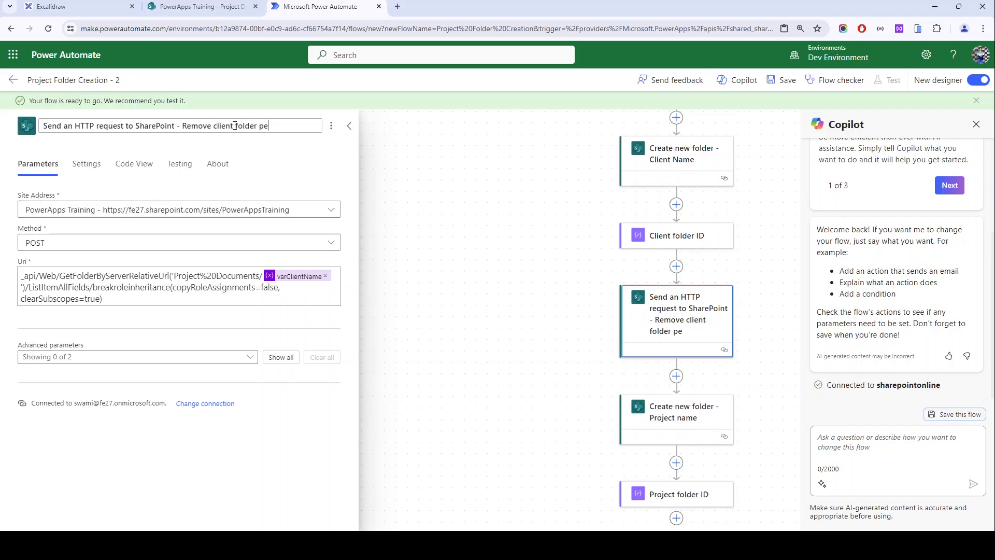
{"action": "type", "text": "rmission"}
{"action": "key", "text": "ctrl+a"}
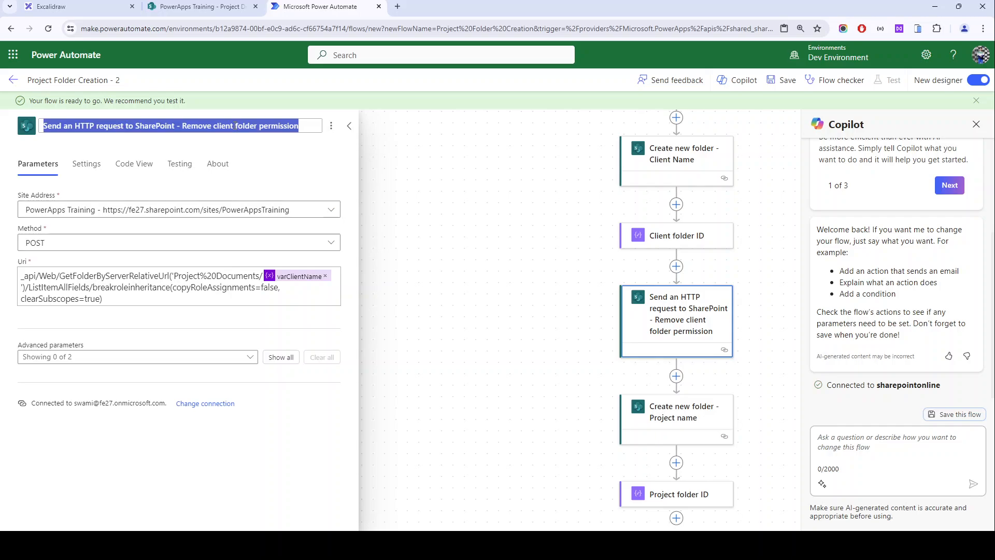
Step: Copy the "Remove client folder permission" action and paste it below "Project folder ID"
{"action": "left_click", "coordinate": [689, 329]}
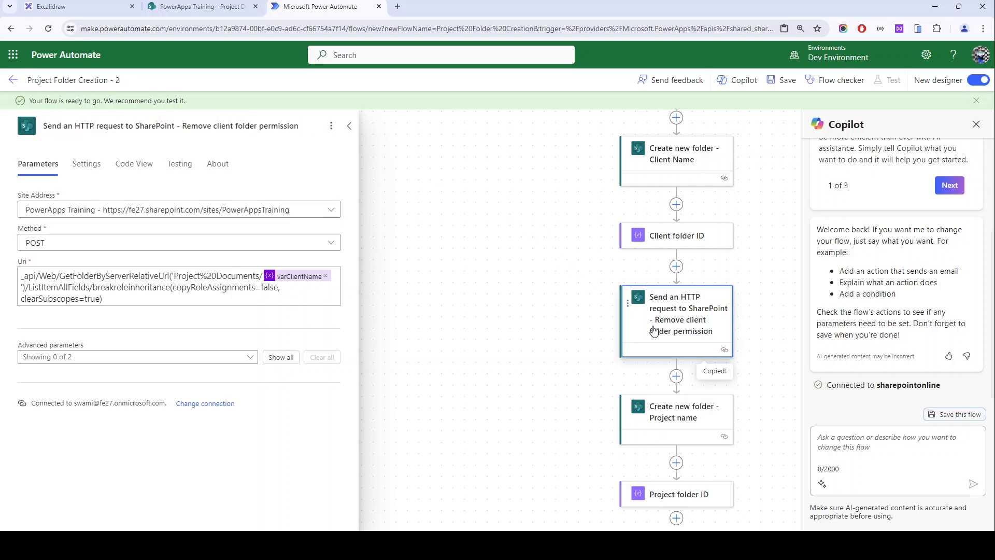
{"action": "scroll", "coordinate": [645, 325], "scroll_direction": "down", "scroll_amount": 2}
{"action": "scroll", "coordinate": [614, 326], "scroll_direction": "right", "scroll_amount": 2}
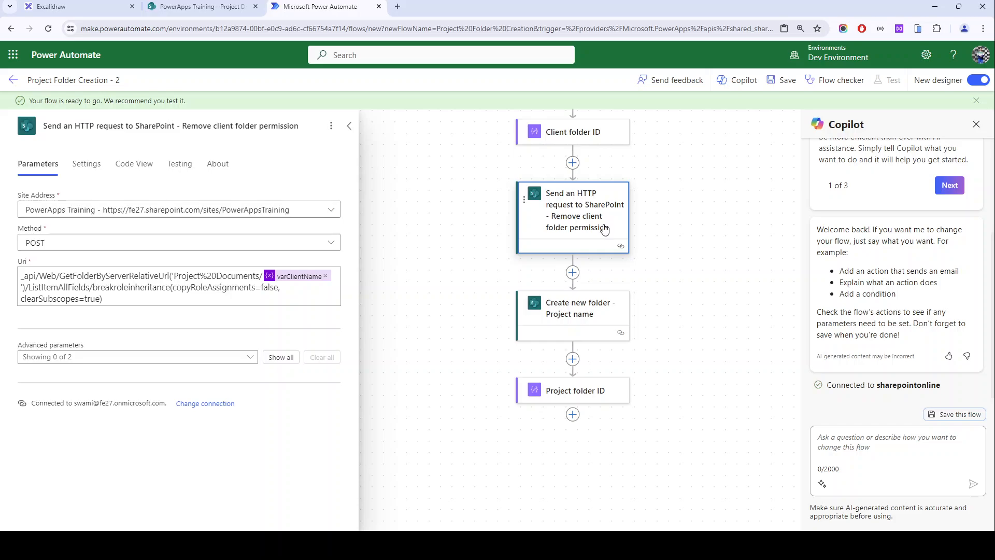
{"action": "scroll", "coordinate": [573, 321], "scroll_direction": "down", "scroll_amount": 1}
{"action": "left_click", "coordinate": [572, 363]}
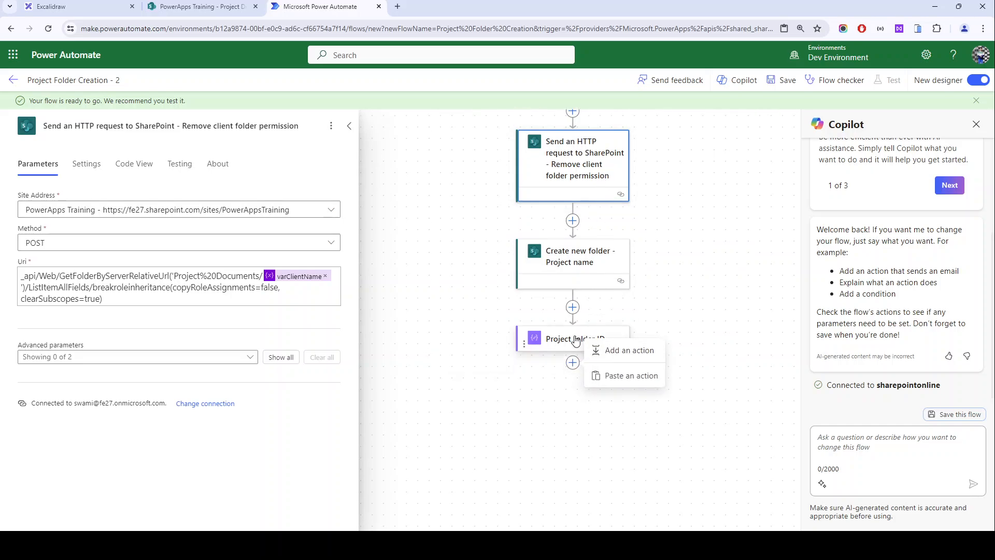
{"action": "left_click", "coordinate": [628, 375]}
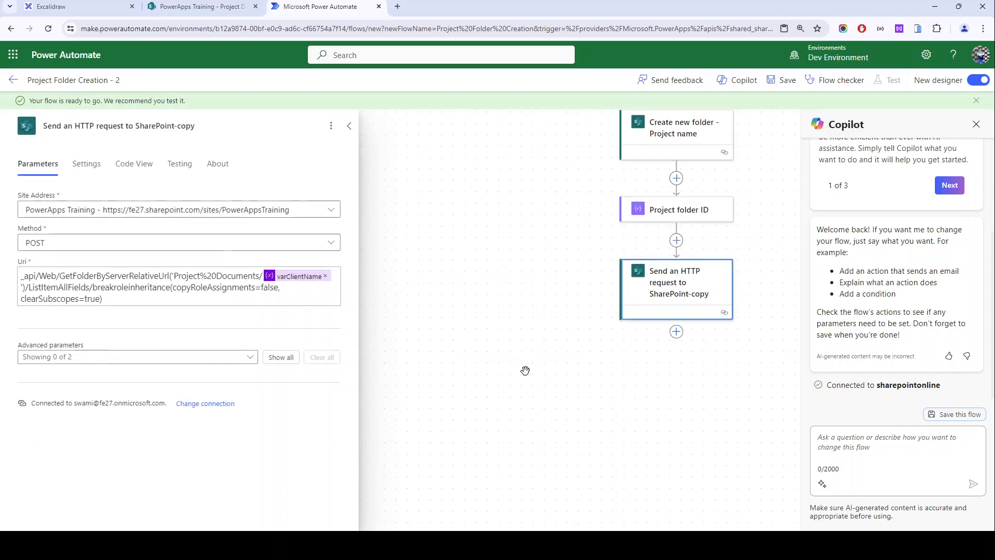
Step: Rename the pasted action as "Send an HTTP request to SharePoint - Remove project folder permission"
{"action": "scroll", "coordinate": [646, 334], "scroll_direction": "up", "scroll_amount": 4}
{"action": "scroll", "coordinate": [649, 339], "scroll_direction": "down", "scroll_amount": 5}
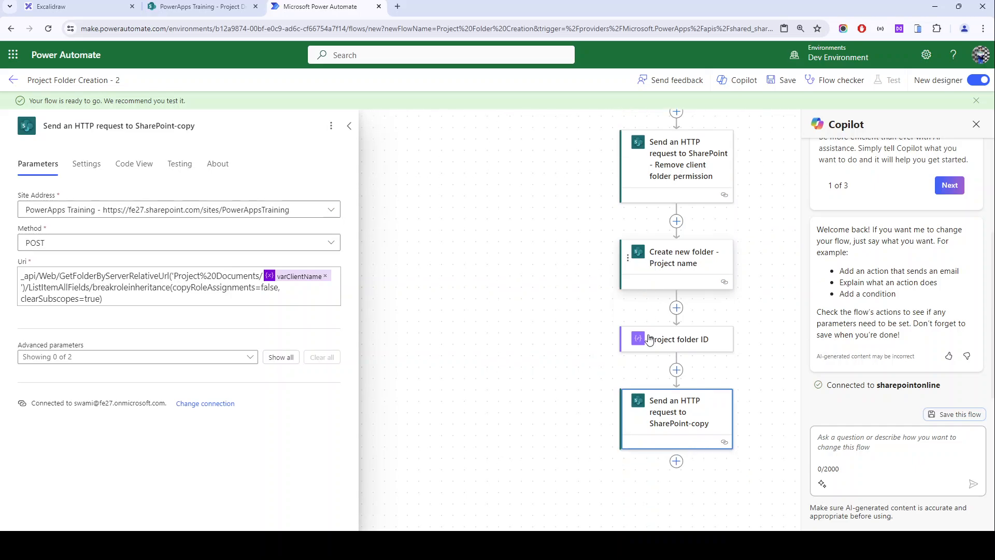
{"action": "scroll", "coordinate": [638, 332], "scroll_direction": "right", "scroll_amount": 5}
{"action": "scroll", "coordinate": [624, 330], "scroll_direction": "right", "scroll_amount": 1}
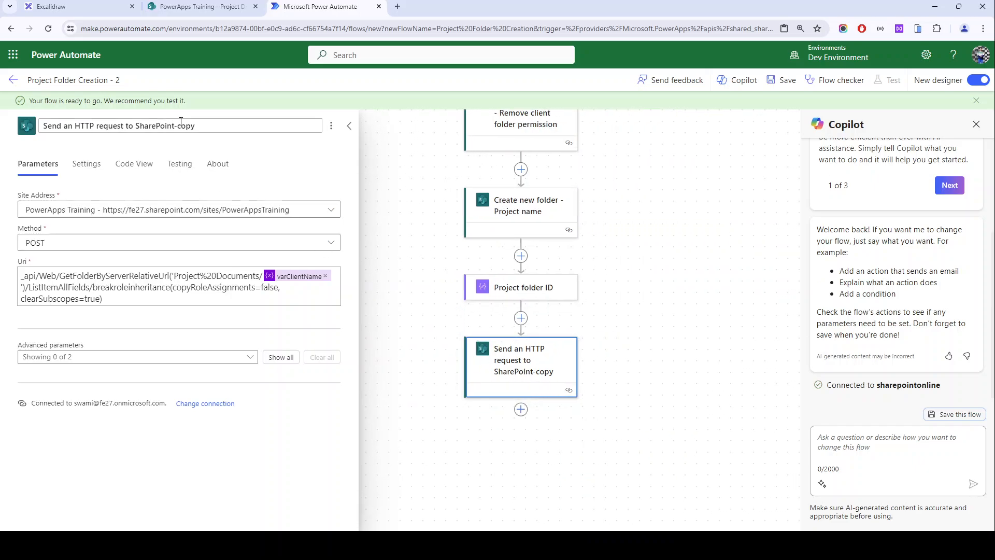
{"action": "scroll", "coordinate": [511, 369], "scroll_direction": "up", "scroll_amount": 4}
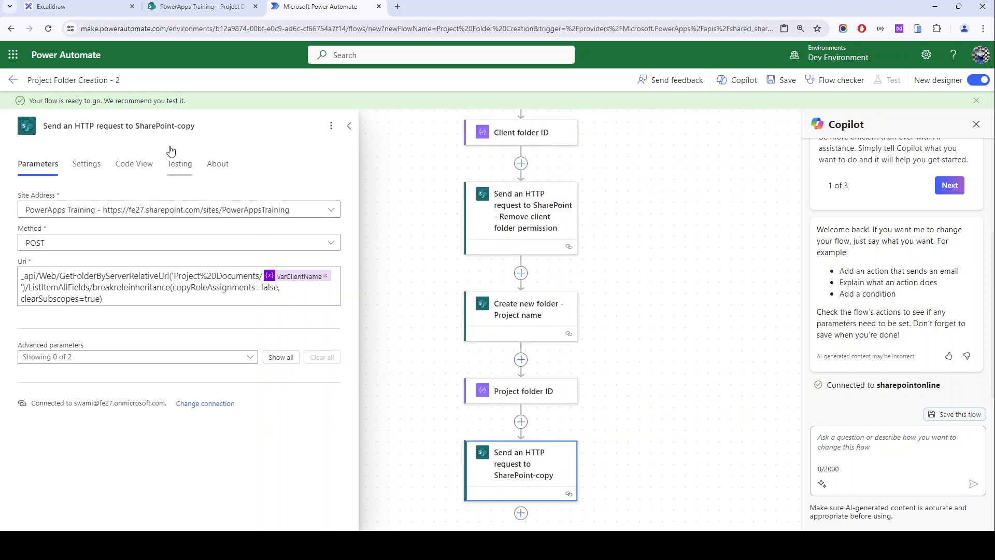
{"action": "left_click_drag", "start_coordinate": [177, 126], "coordinate": [258, 125]}
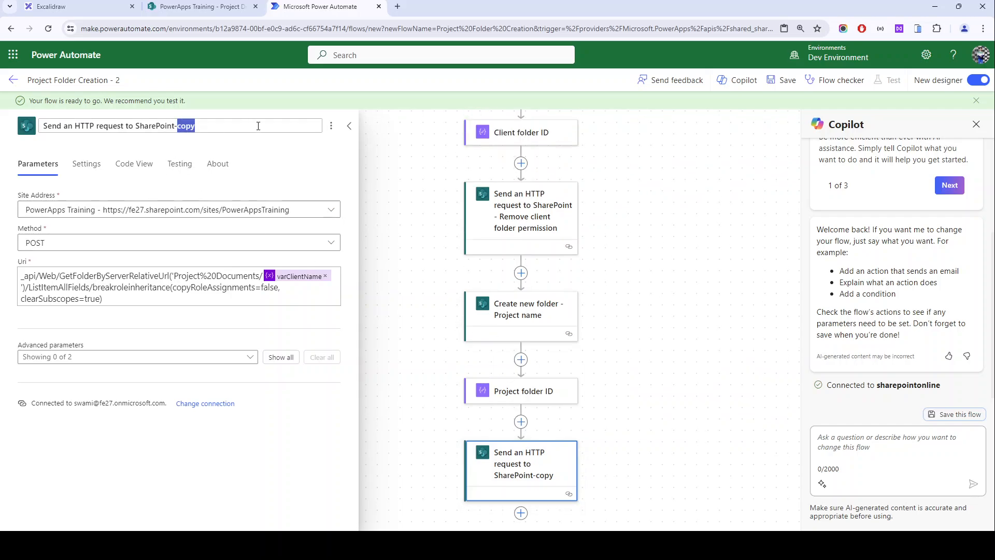
{"action": "key", "text": "BackSpace"}
{"action": "key", "text": "BackSpace"}
{"action": "type", "text": "- Remove"}
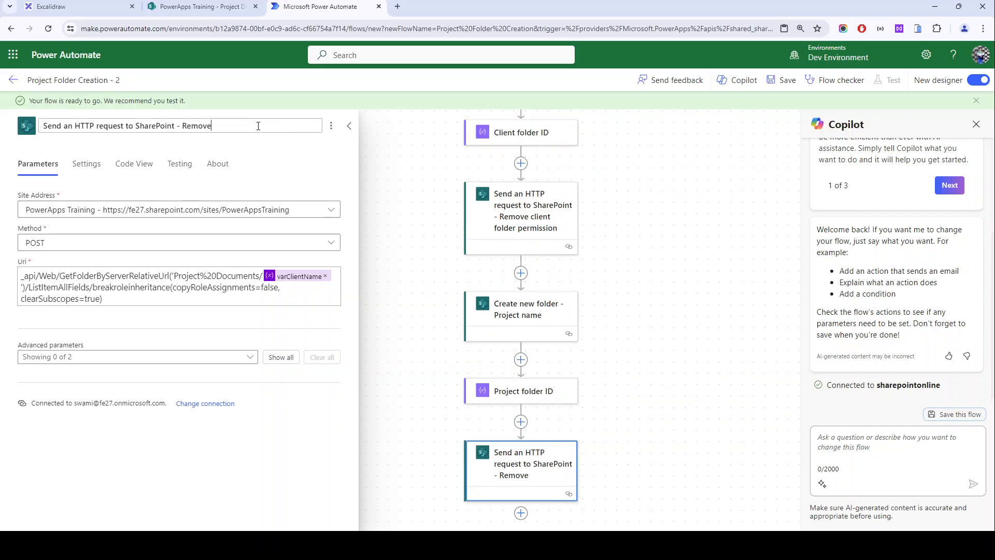
{"action": "type", "text": " project folder "}
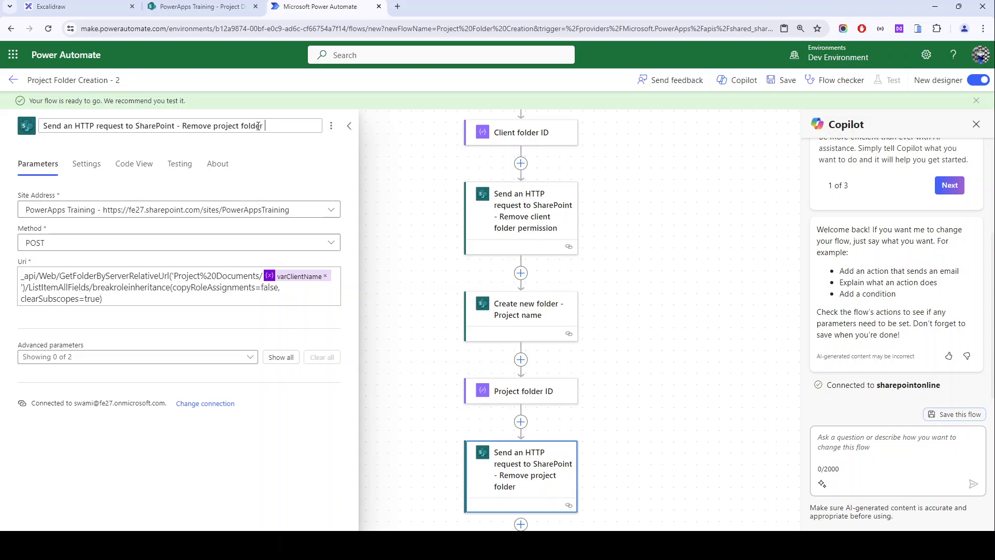
{"action": "type", "text": "permission"}
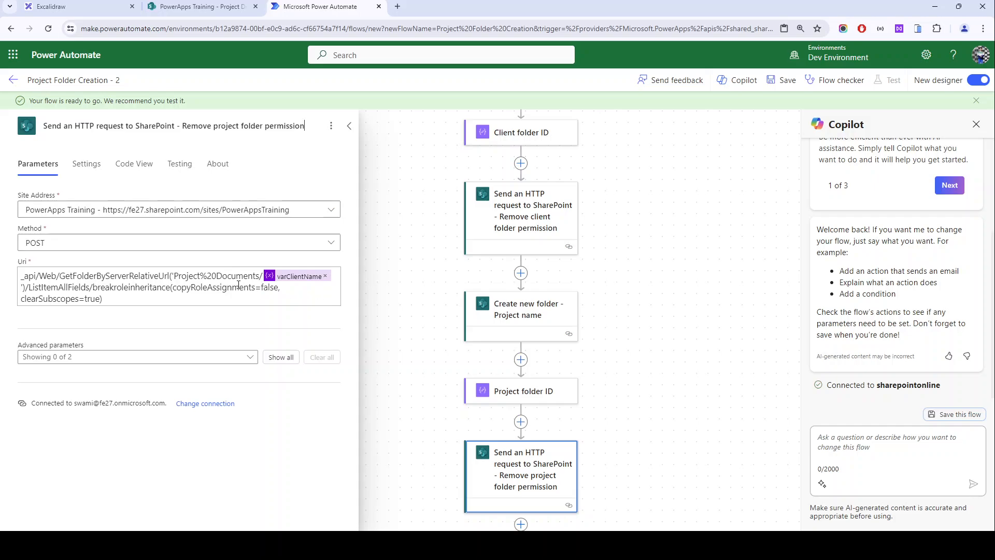
Step: Insert "/" and the varProjectName variable after varClientName in the project folder request's Uri, and save the flow
{"action": "left_click_drag", "start_coordinate": [175, 276], "coordinate": [254, 276]}
{"action": "left_click", "coordinate": [254, 276]}
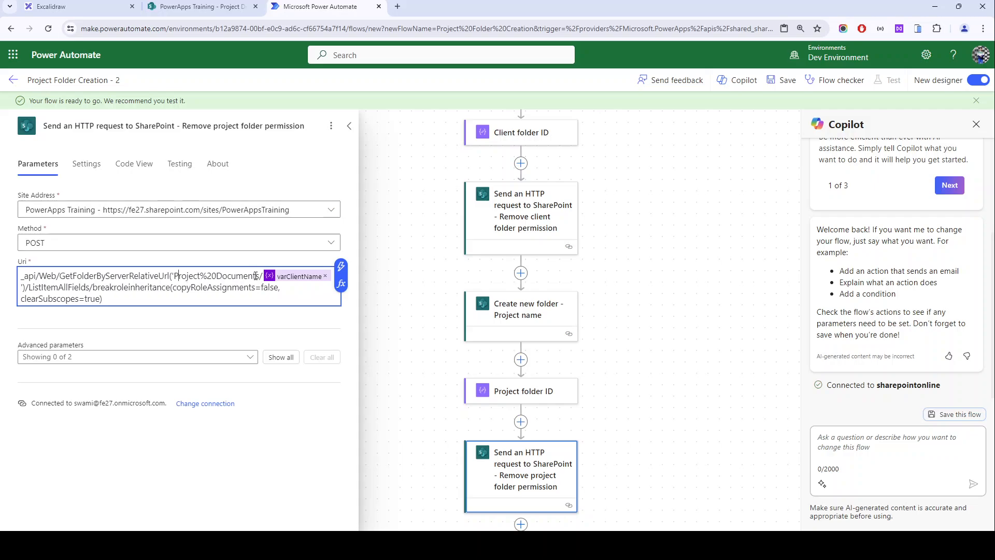
{"action": "left_click", "coordinate": [262, 275]}
{"action": "key", "text": "Right"}
{"action": "key", "text": "Right"}
{"action": "type", "text": "/"}
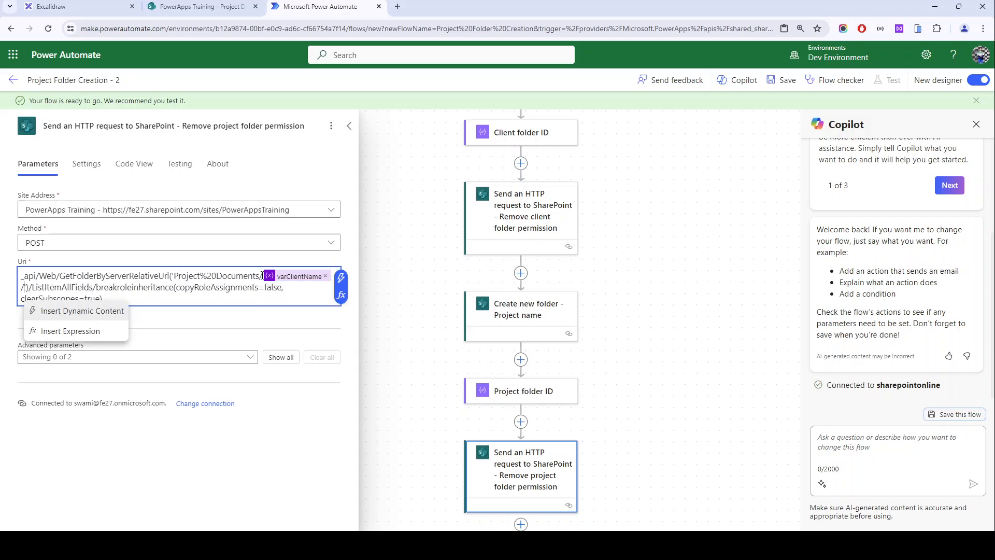
{"action": "left_click", "coordinate": [340, 278]}
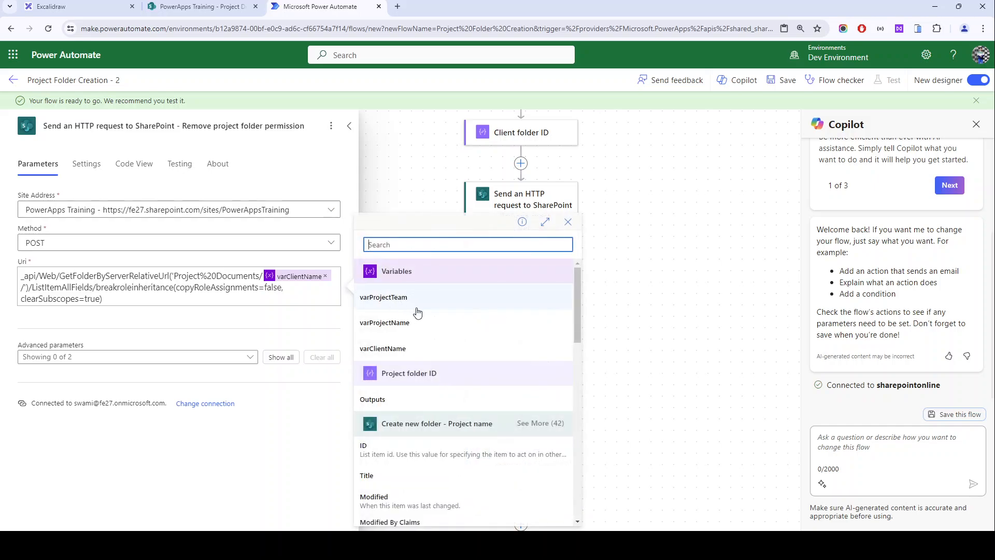
{"action": "left_click", "coordinate": [386, 324]}
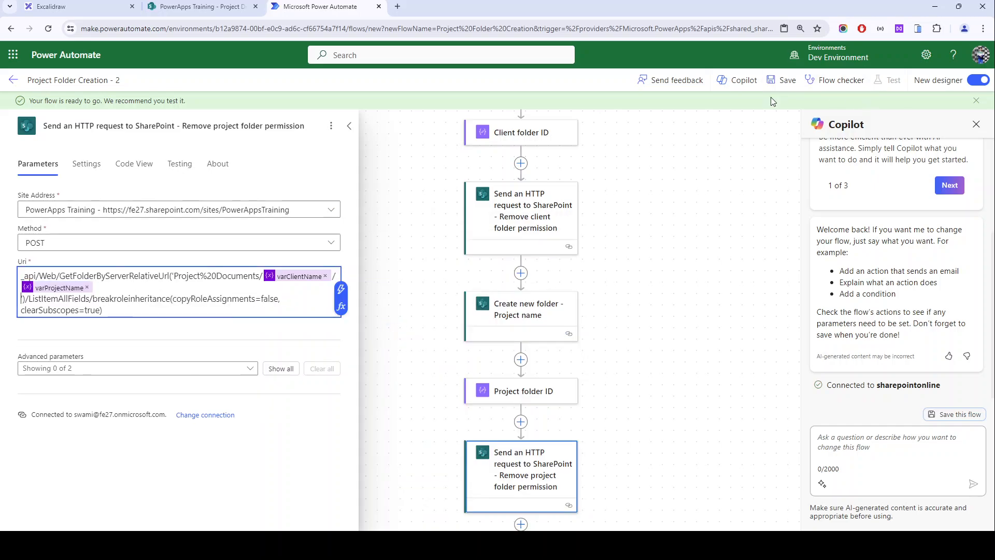
{"action": "left_click", "coordinate": [782, 80]}
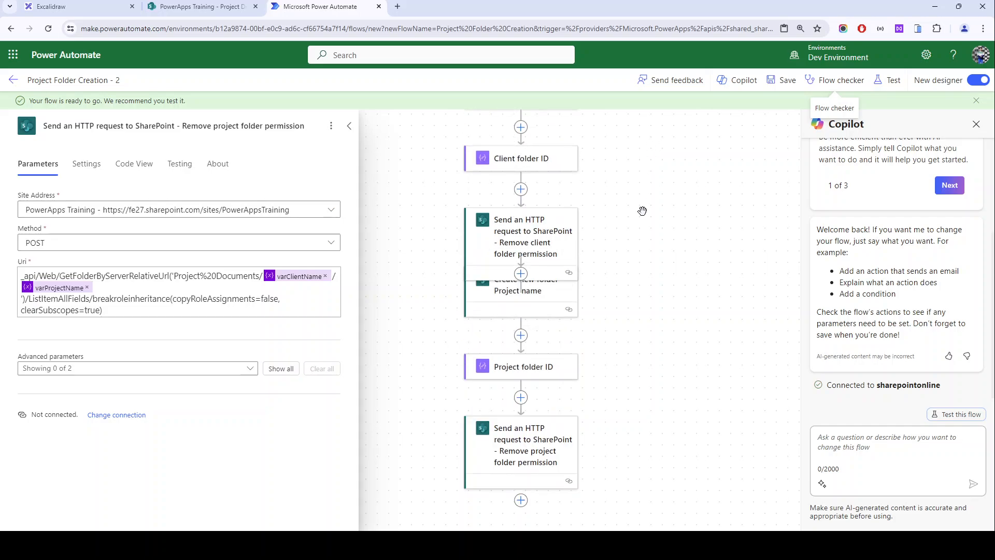
Step: Review the client, project and folder diagram in Excalidraw, and rename the flow's new scope to "Creating subfolders" in Power Automate
{"action": "left_click", "coordinate": [93, 3]}
{"action": "scroll", "coordinate": [317, 331], "scroll_direction": "down", "scroll_amount": 5}
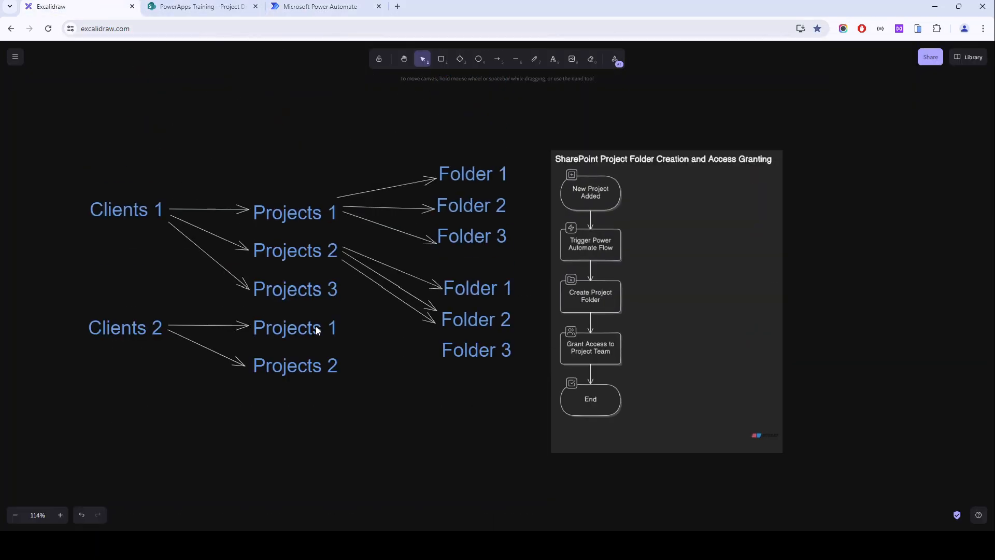
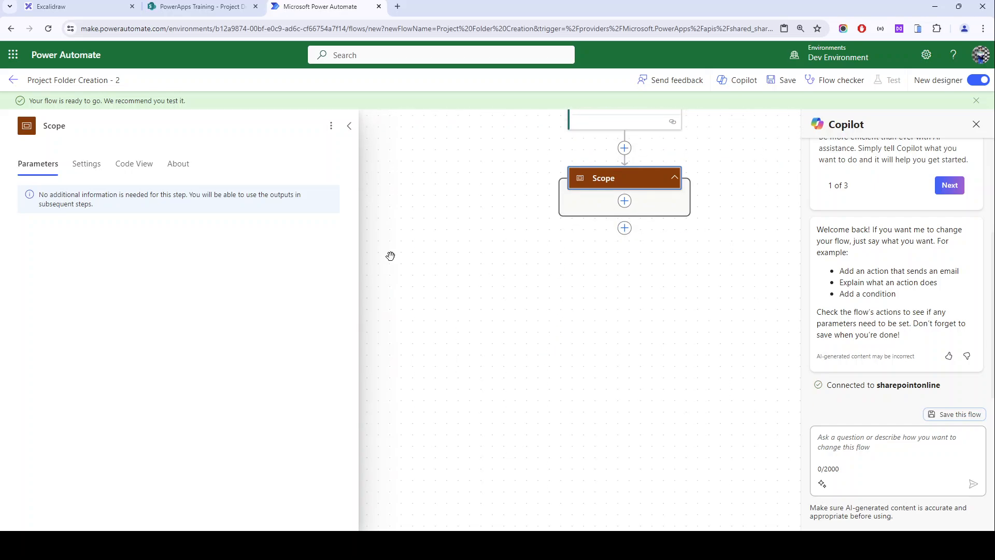
{"action": "left_click", "coordinate": [70, 125]}
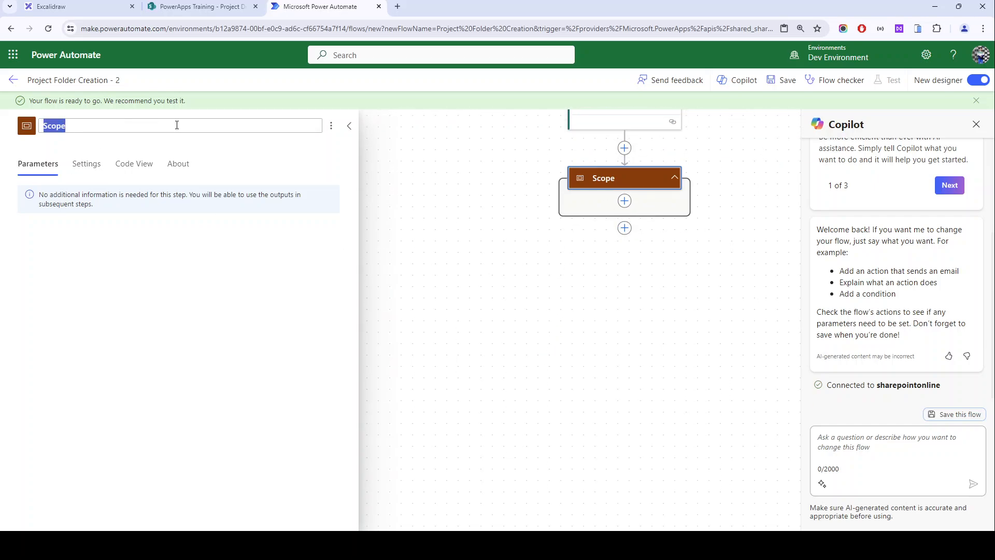
{"action": "type", "text": "Creating s"}
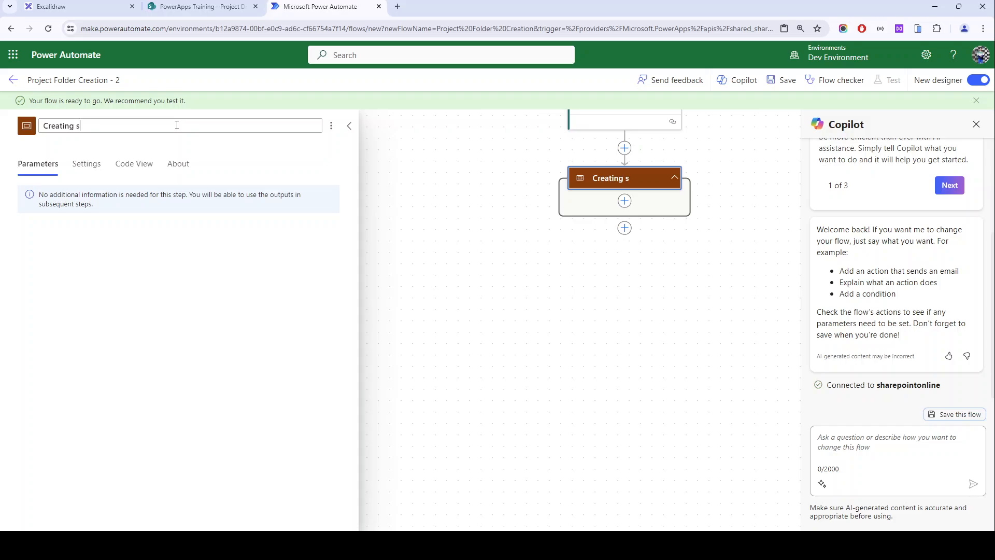
{"action": "type", "text": "ubfolders"}
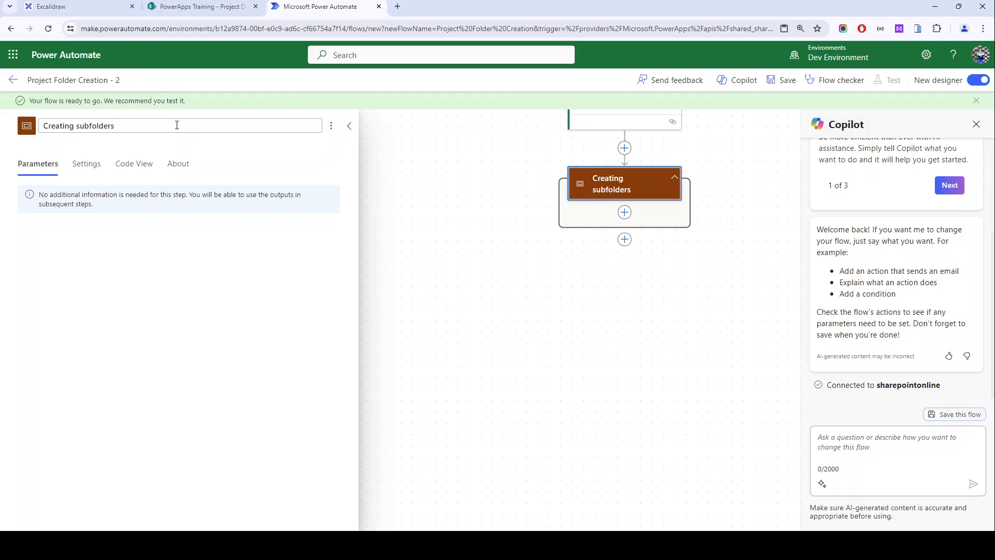
{"action": "left_click", "coordinate": [578, 259]}
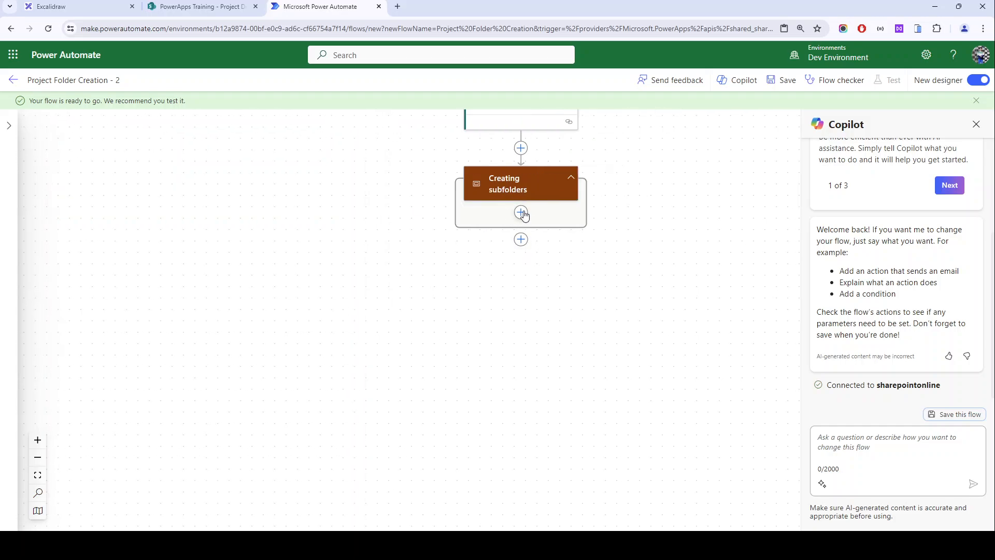
Step: Copy the "Create new folder - Client Name" action and paste it inside the "Creating subfolders" scope
{"action": "scroll", "coordinate": [520, 215], "scroll_direction": "up", "scroll_amount": 5}
{"action": "scroll", "coordinate": [522, 225], "scroll_direction": "up", "scroll_amount": 10}
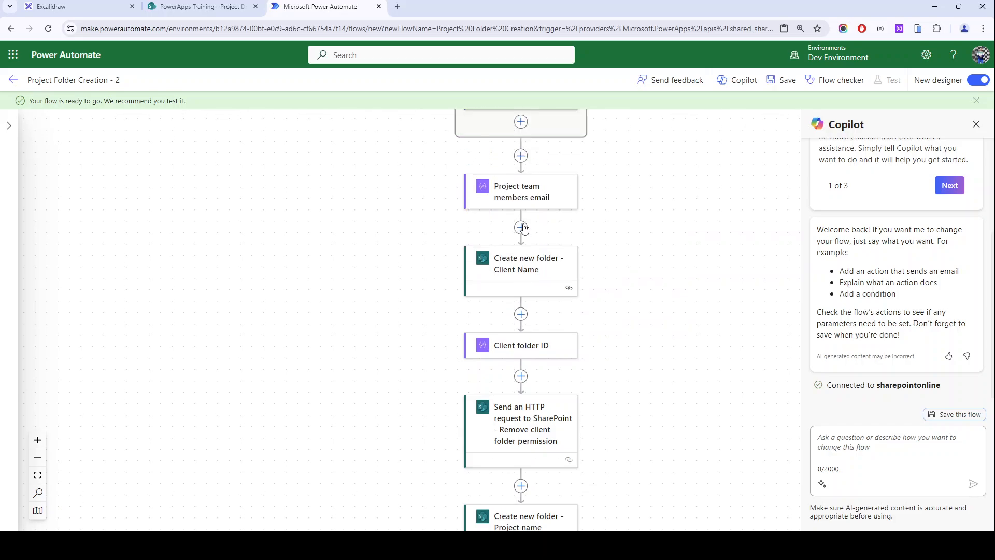
{"action": "scroll", "coordinate": [550, 339], "scroll_direction": "down", "scroll_amount": 2}
{"action": "left_click", "coordinate": [520, 324]}
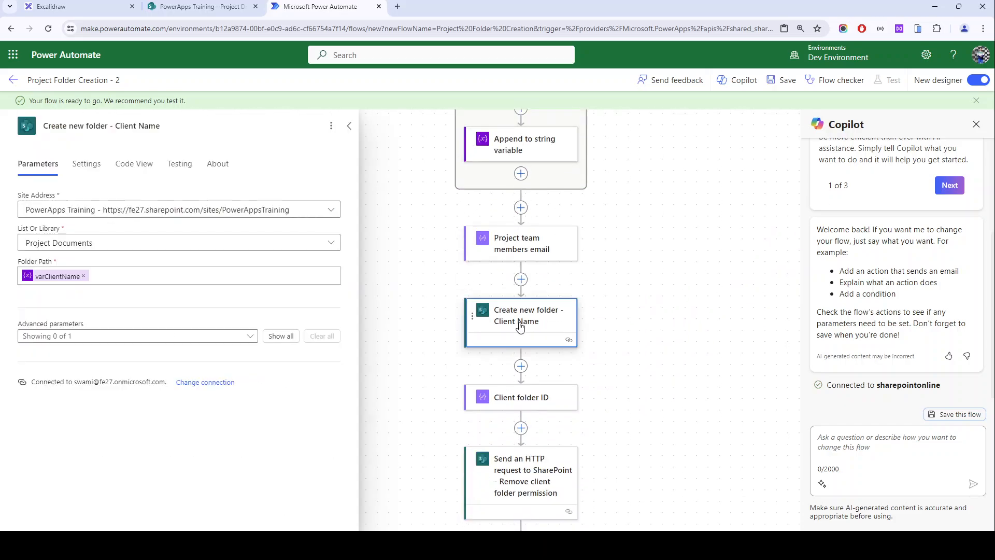
{"action": "scroll", "coordinate": [520, 326], "scroll_direction": "down", "scroll_amount": 8}
{"action": "scroll", "coordinate": [519, 327], "scroll_direction": "down", "scroll_amount": 2}
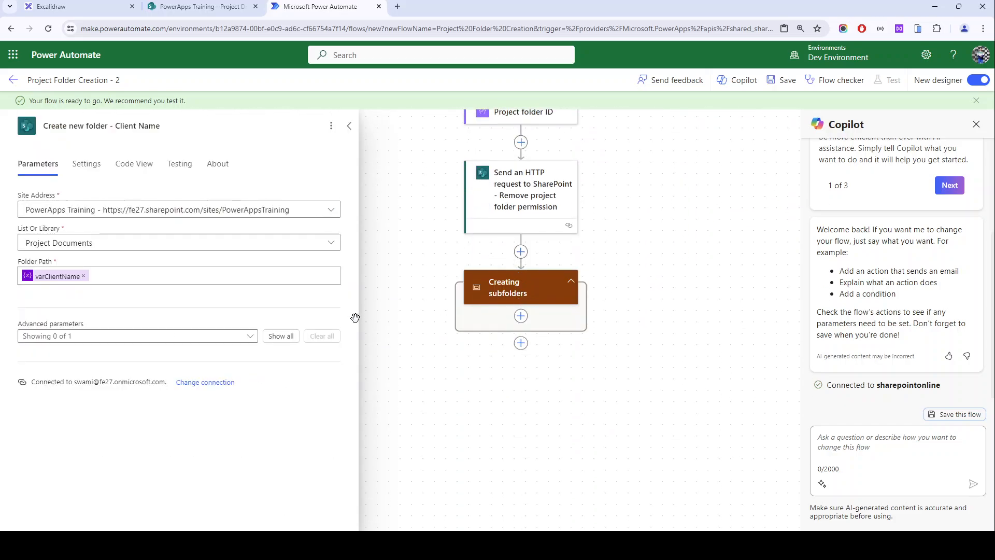
{"action": "left_click", "coordinate": [520, 316]}
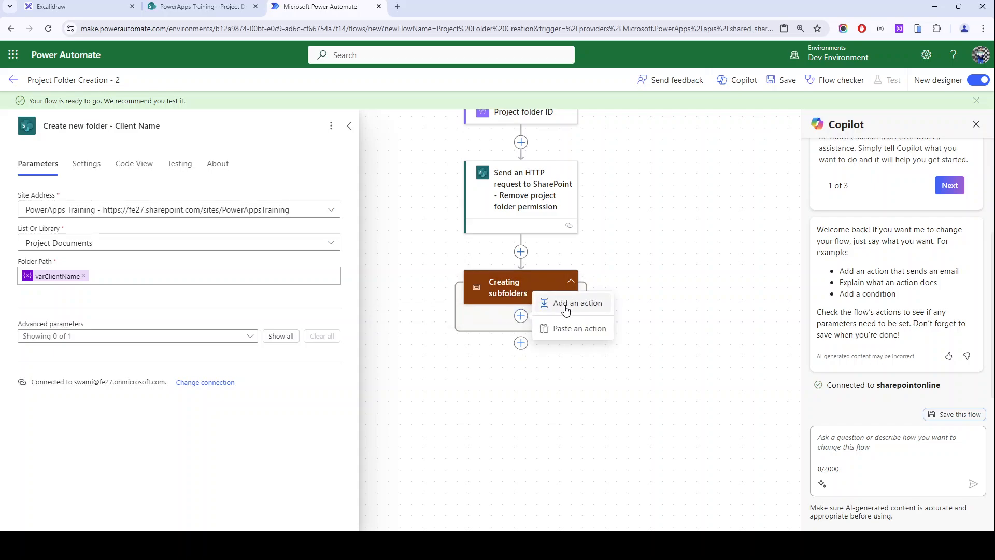
{"action": "left_click", "coordinate": [570, 328]}
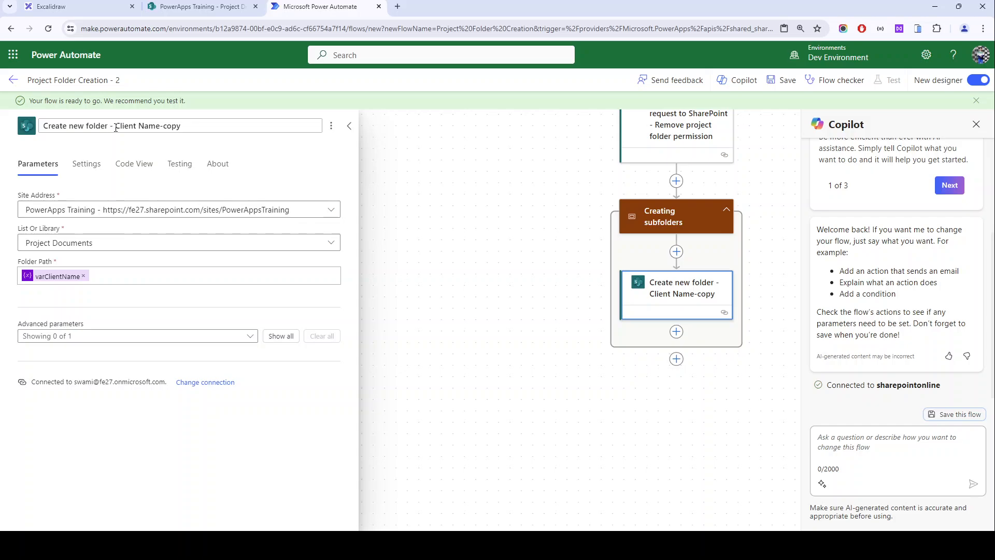
Step: Rename the pasted action in the scope to "Create subfolder - Project Plan"
{"action": "left_click_drag", "start_coordinate": [115, 128], "coordinate": [228, 128]}
{"action": "key", "text": "BackSpace"}
{"action": "key", "text": "BackSpace"}
{"action": "key", "text": "BackSpace"}
{"action": "key", "text": "BackSpace"}
{"action": "key", "text": "BackSpace"}
{"action": "key", "text": "BackSpace"}
{"action": "key", "text": "BackSpace"}
{"action": "key", "text": "BackSpace"}
{"action": "key", "text": "BackSpace"}
{"action": "key", "text": "BackSpace"}
{"action": "key", "text": "BackSpace"}
{"action": "key", "text": "BackSpace"}
{"action": "key", "text": "BackSpace"}
{"action": "key", "text": "BackSpace"}
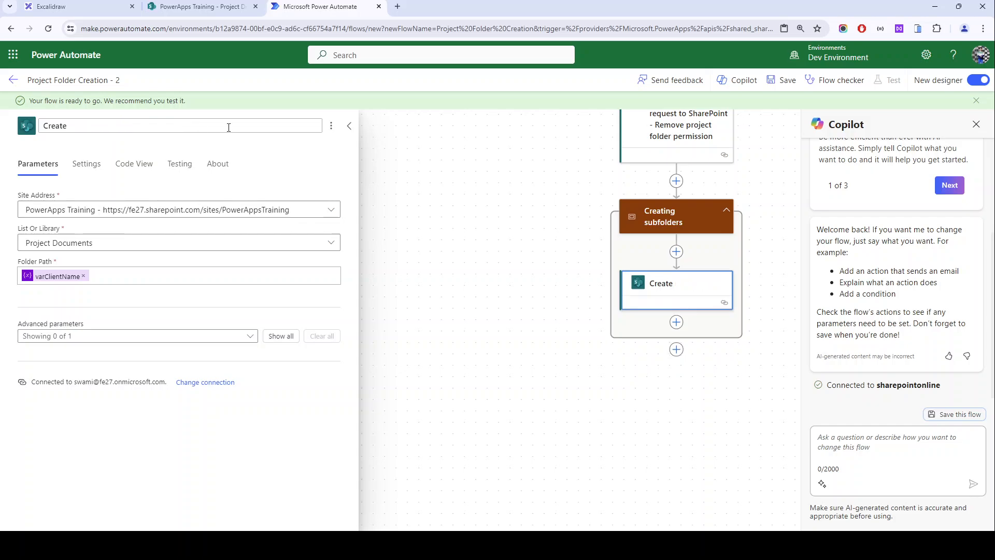
{"action": "type", "text": "subolder - Project Plan"}
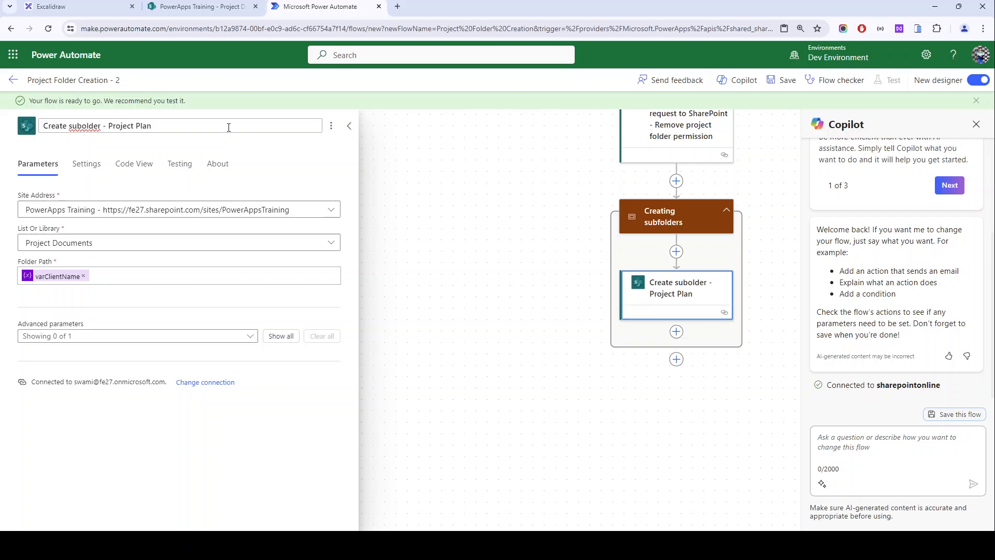
{"action": "double_click", "coordinate": [75, 128]}
{"action": "type", "text": "subfolder"}
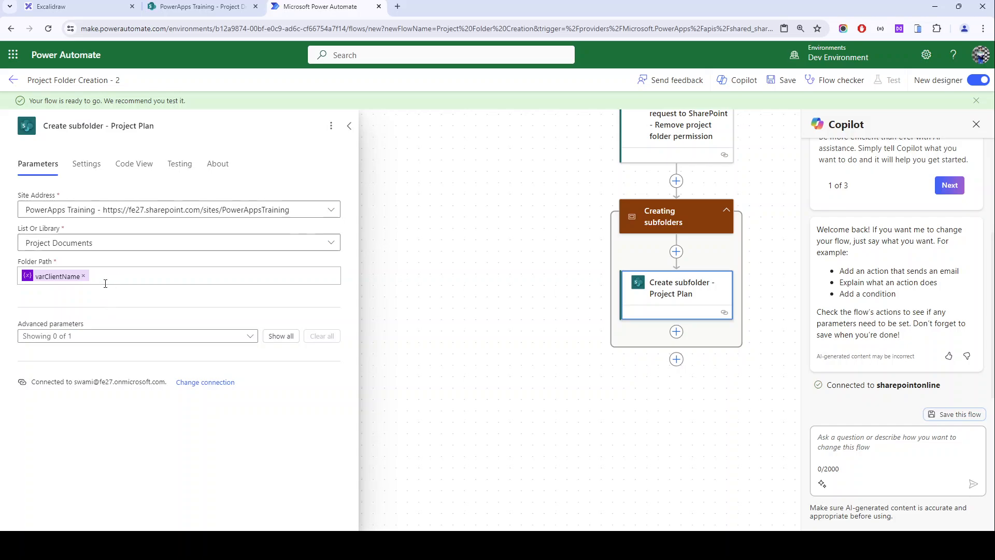
Step: Extend the Project Plan action's folder path to varClientName/varProjectName/Project Plan, using the project name variable
{"action": "left_click", "coordinate": [106, 279]}
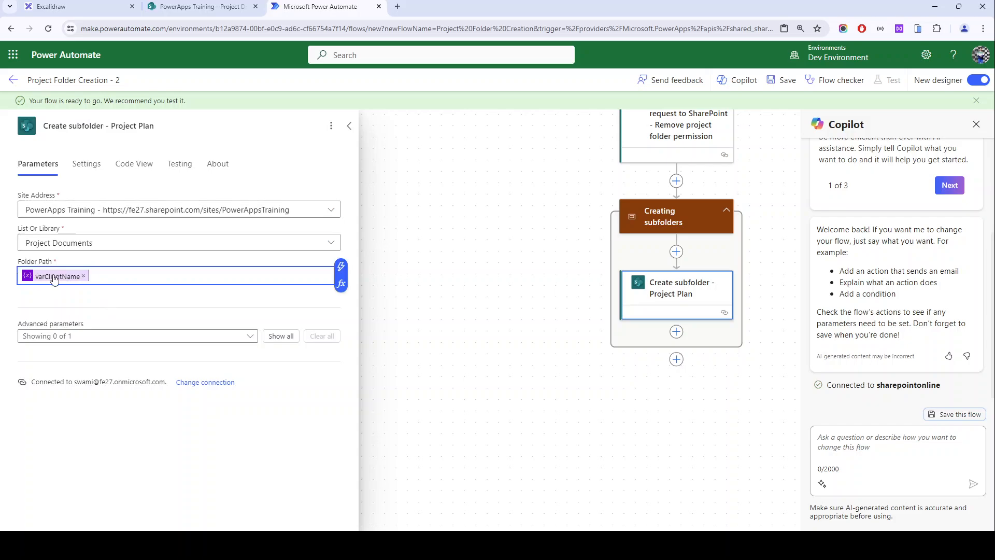
{"action": "type", "text": "/"}
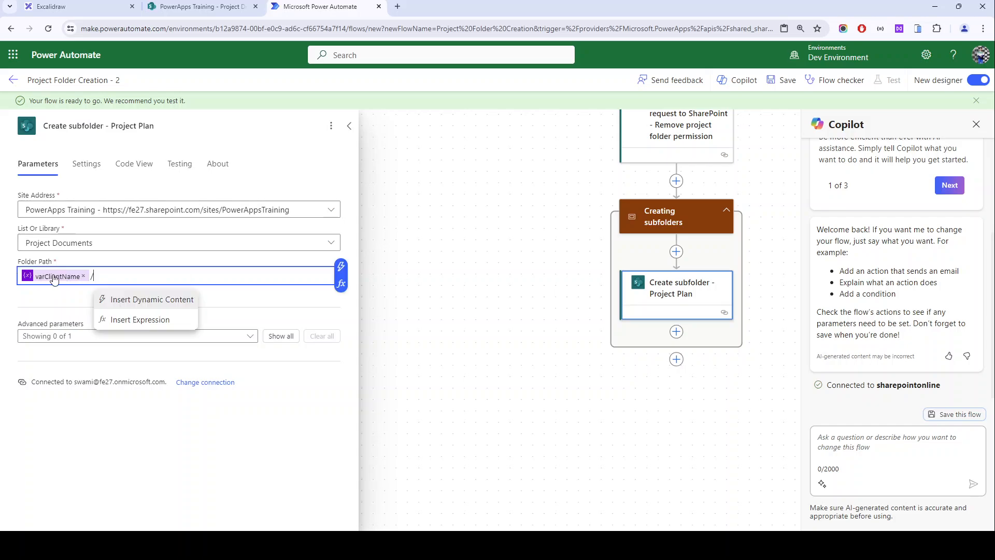
{"action": "left_click", "coordinate": [349, 270]}
{"action": "left_click", "coordinate": [384, 321]}
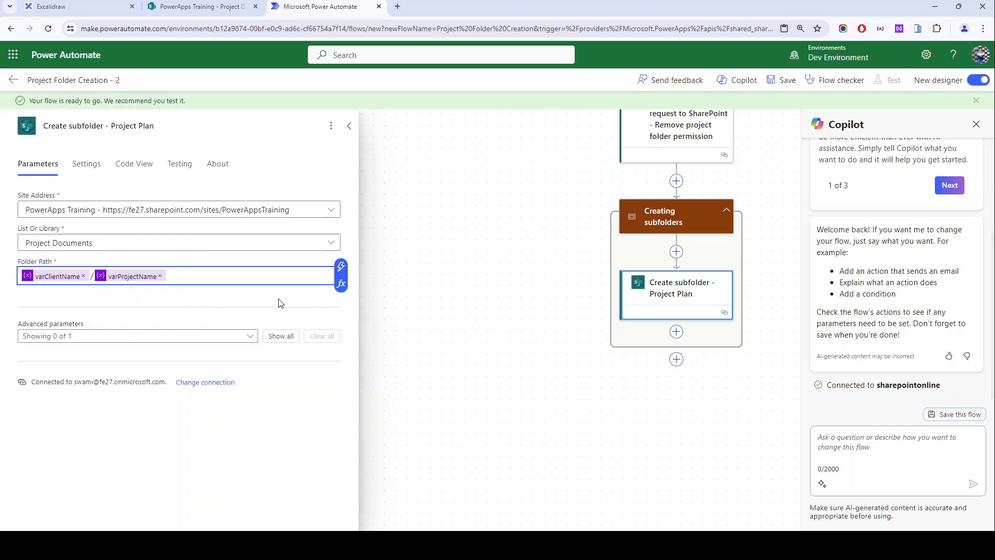
{"action": "type", "text": "/"}
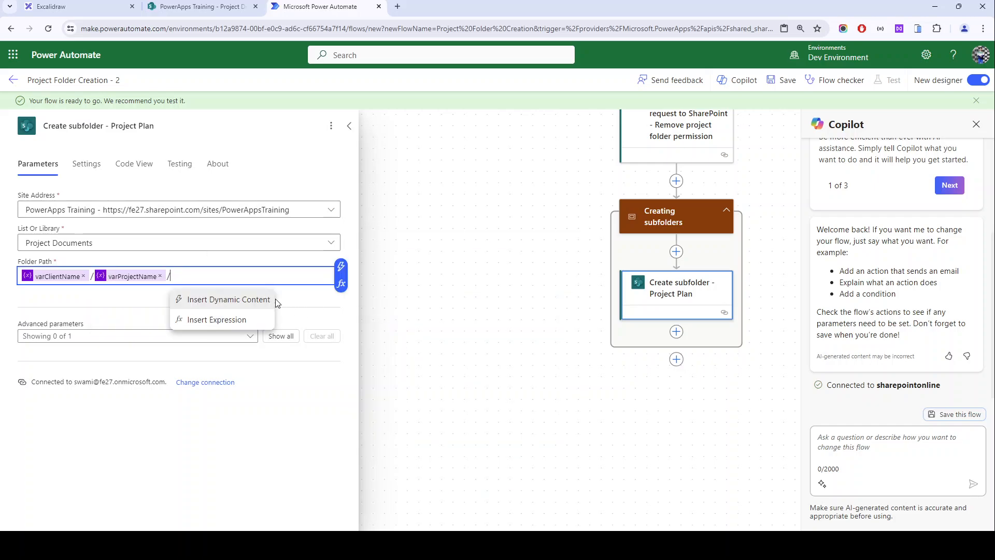
{"action": "type", "text": "Project Plan"}
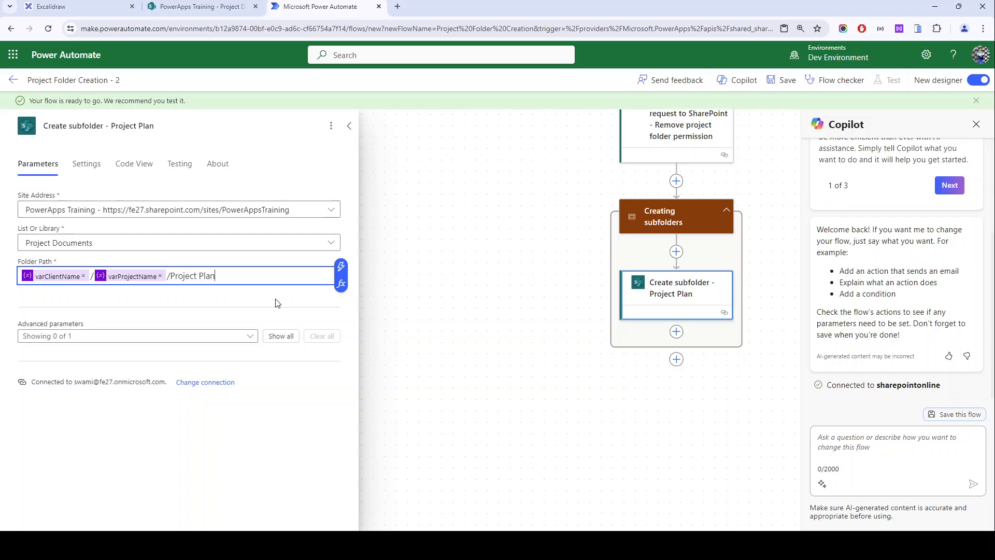
Step: Duplicate the "Create subfolder - Project Plan" action directly below itself within the "Creating subfolders" scope
{"action": "left_click", "coordinate": [691, 283]}
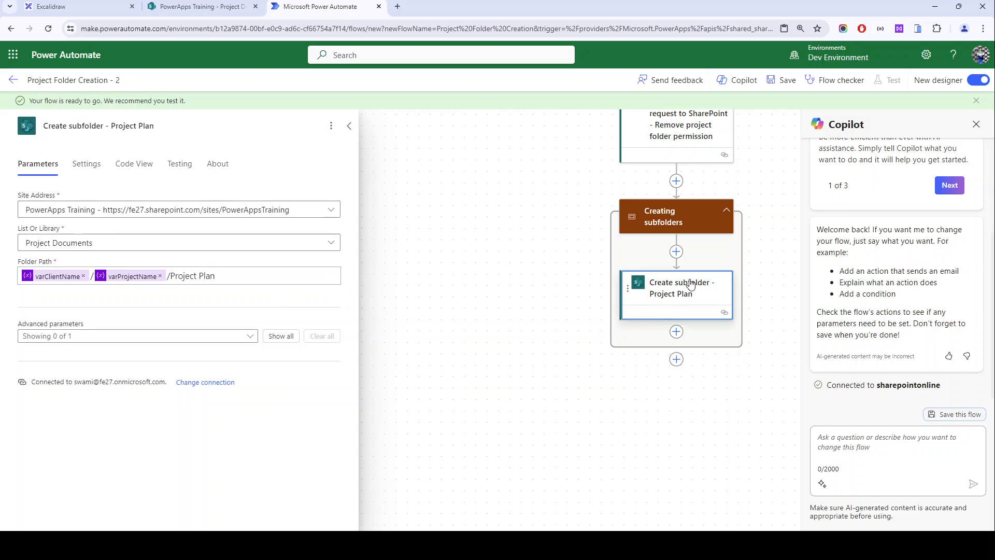
{"action": "left_click", "coordinate": [676, 331]}
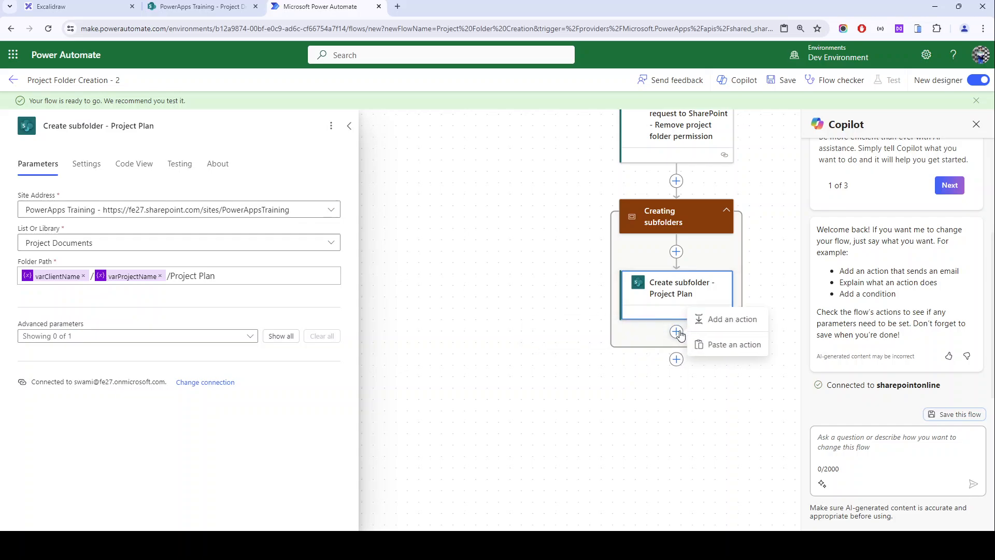
{"action": "left_click", "coordinate": [713, 344]}
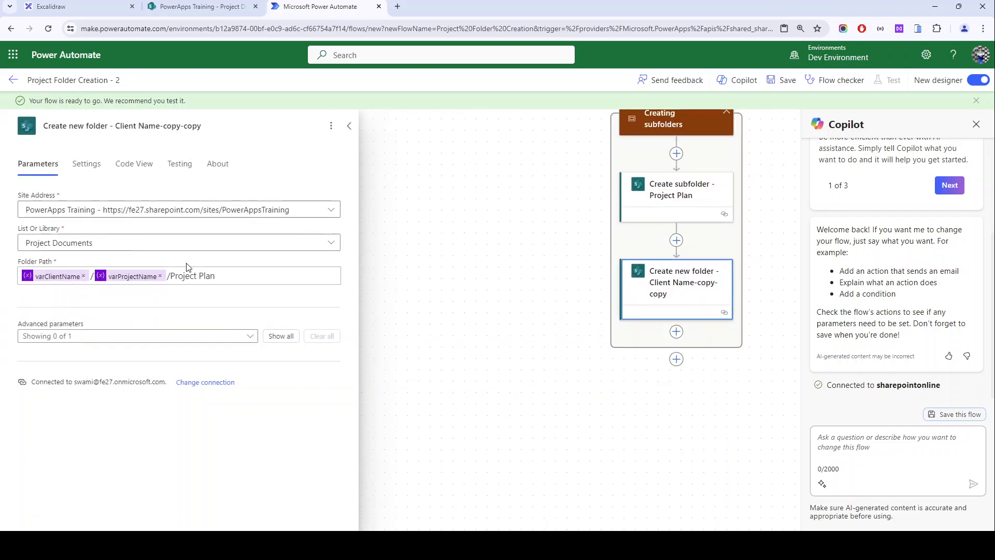
Step: Rename the duplicated action to "Create subfolder - SOW Documents", reusing the name of the Project Plan action
{"action": "left_click", "coordinate": [233, 274]}
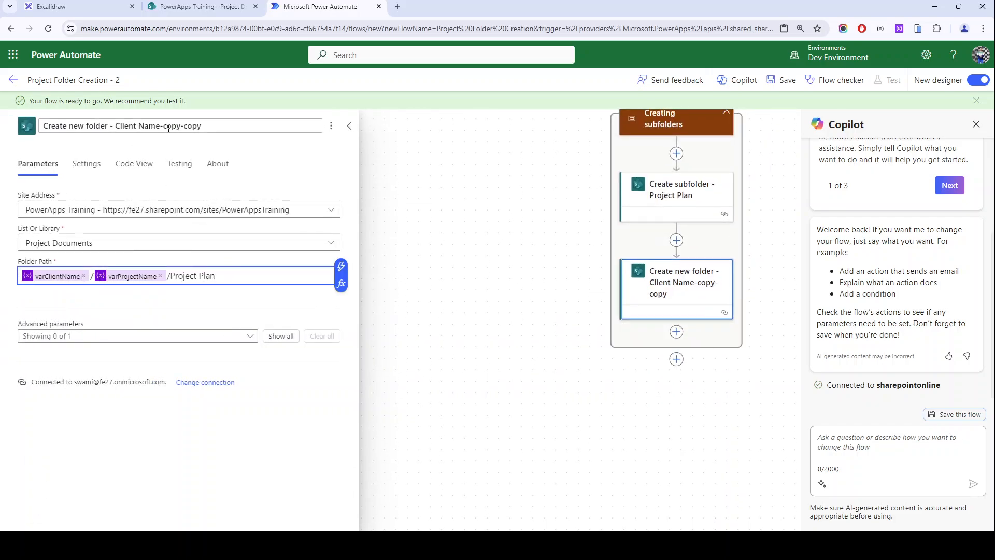
{"action": "left_click_drag", "start_coordinate": [120, 126], "coordinate": [220, 125]}
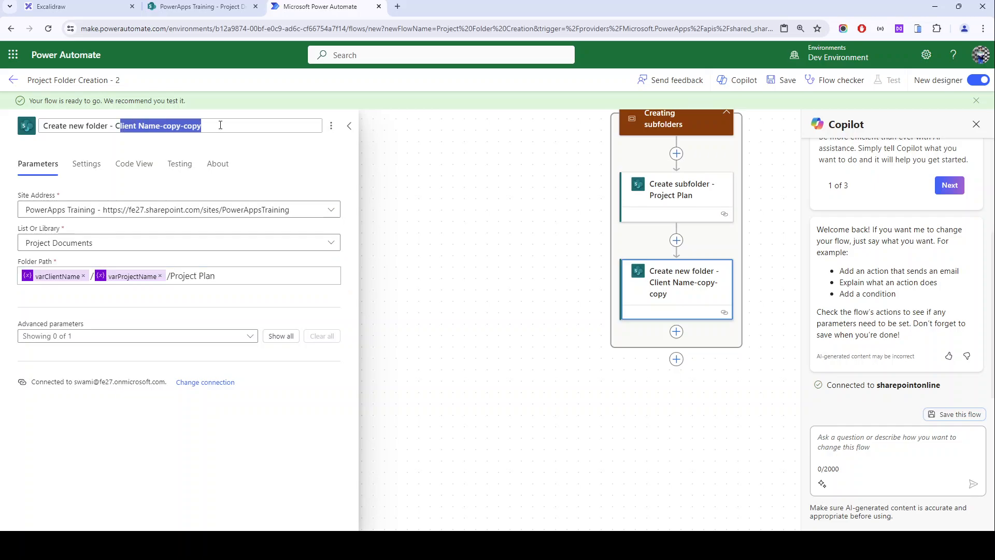
{"action": "left_click", "coordinate": [681, 207]}
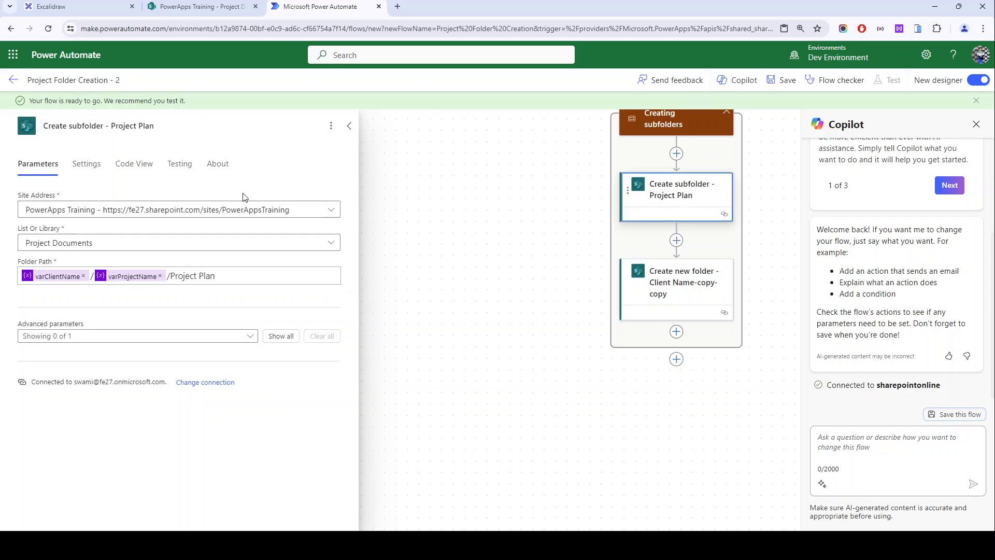
{"action": "triple_click", "coordinate": [135, 128]}
{"action": "key", "text": "ctrl+c"}
{"action": "left_click", "coordinate": [677, 310]}
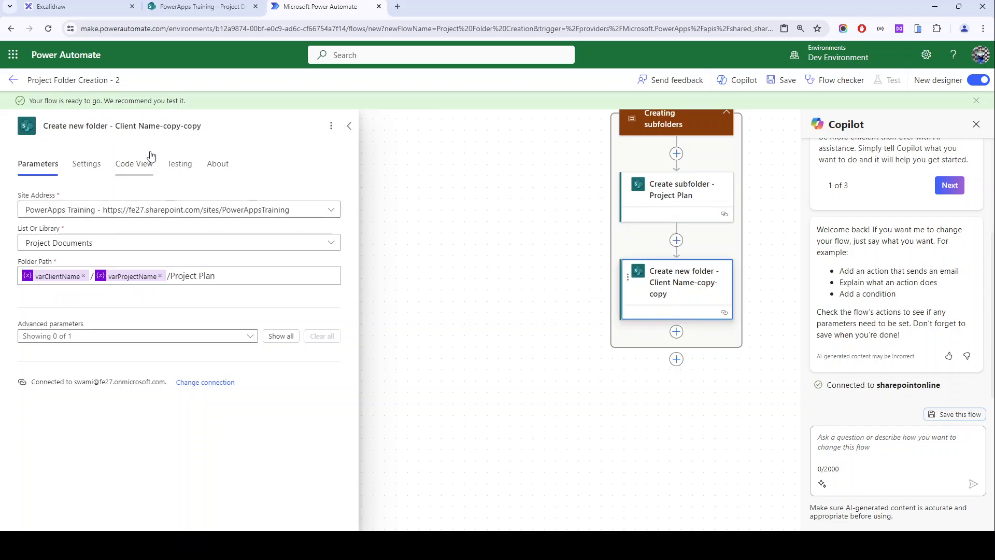
{"action": "triple_click", "coordinate": [152, 121]}
{"action": "key", "text": "ctrl+v"}
{"action": "left_click_drag", "start_coordinate": [154, 125], "coordinate": [119, 125]}
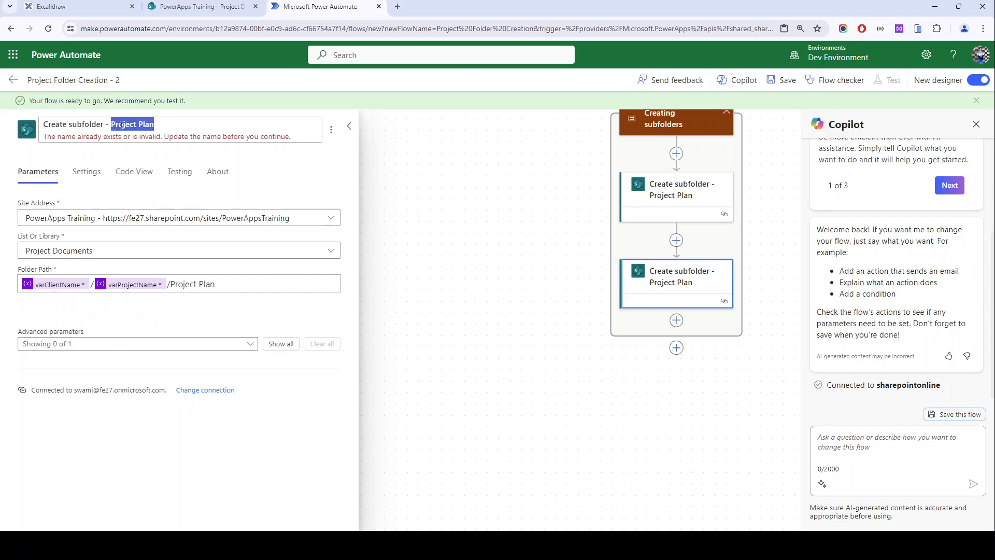
{"action": "type", "text": "SOW D"}
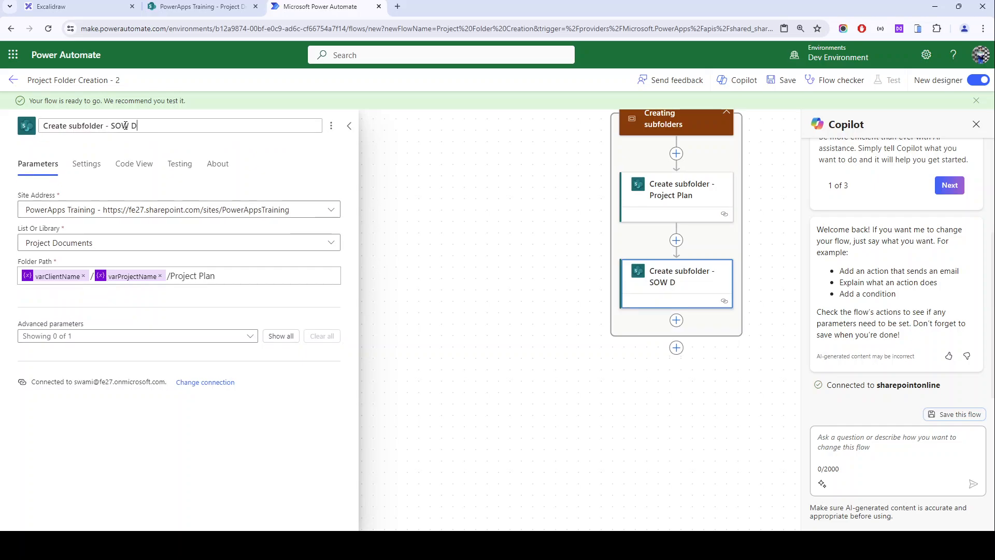
{"action": "type", "text": "ocuments"}
Step: Change the last part of the SOW action's folder path to "/SOW Documents" and save the flow
{"action": "left_click", "coordinate": [183, 276]}
{"action": "left_click_drag", "start_coordinate": [173, 277], "coordinate": [271, 275]}
{"action": "type", "text": "/S"}
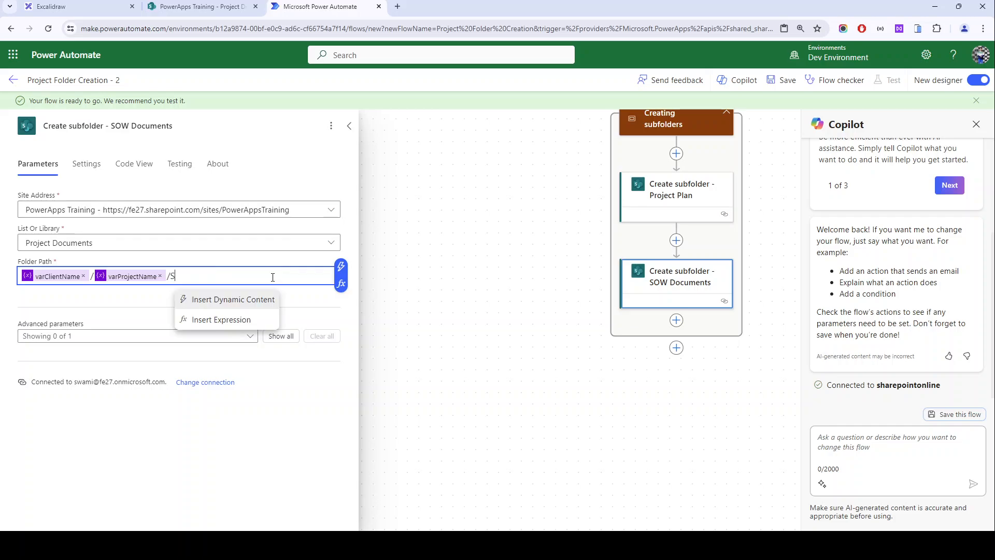
{"action": "type", "text": "OW D"}
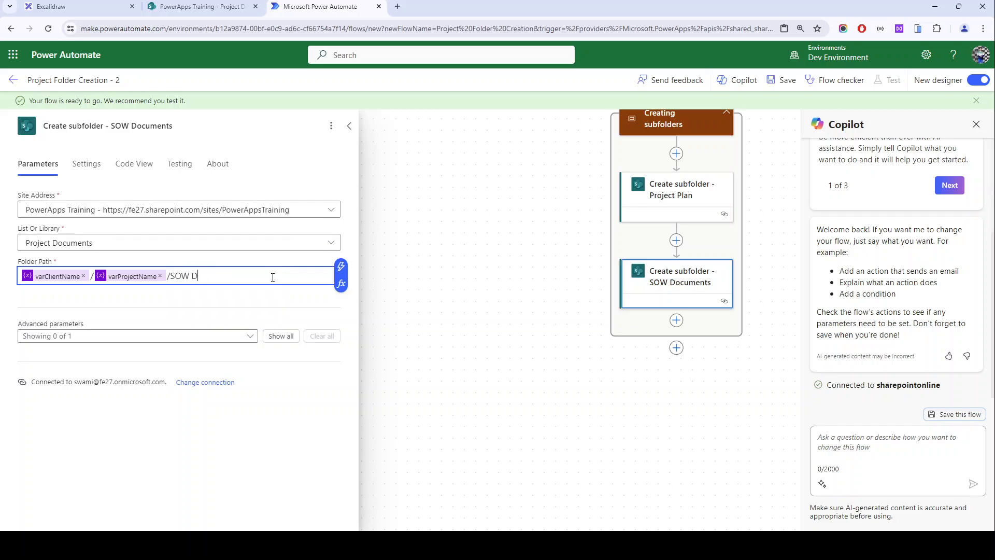
{"action": "type", "text": "ocu"}
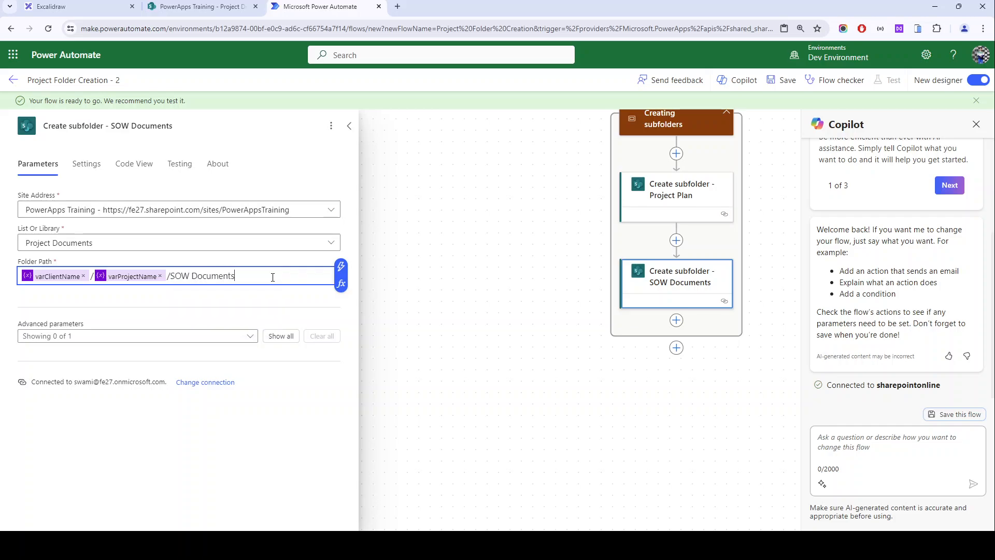
{"action": "type", "text": "ments"}
{"action": "left_click", "coordinate": [783, 80]}
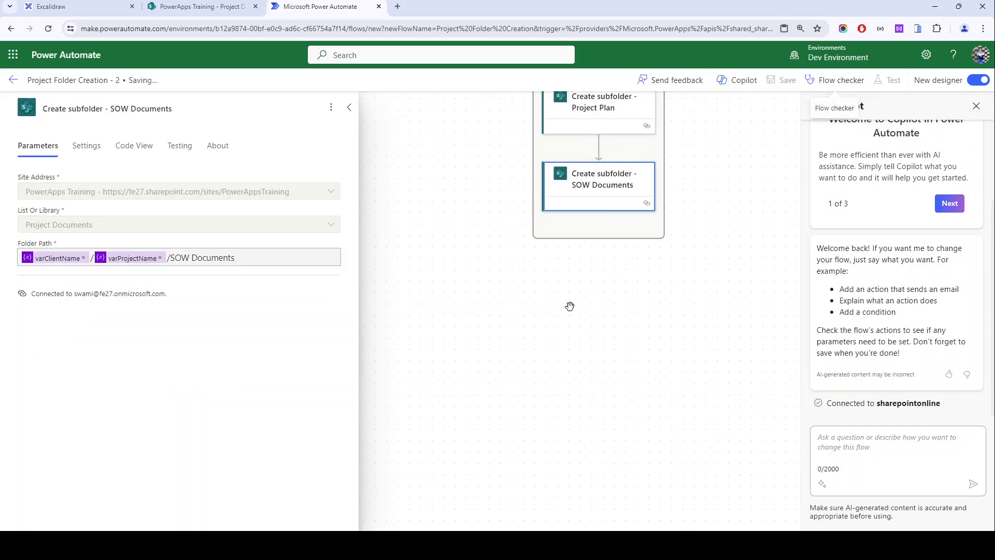
Step: Check the subfolder names under Projects 1 in the Excalidraw diagram and return to the Power Automate flow
{"action": "key", "text": "ctrl+1"}
{"action": "left_click", "coordinate": [460, 246]}
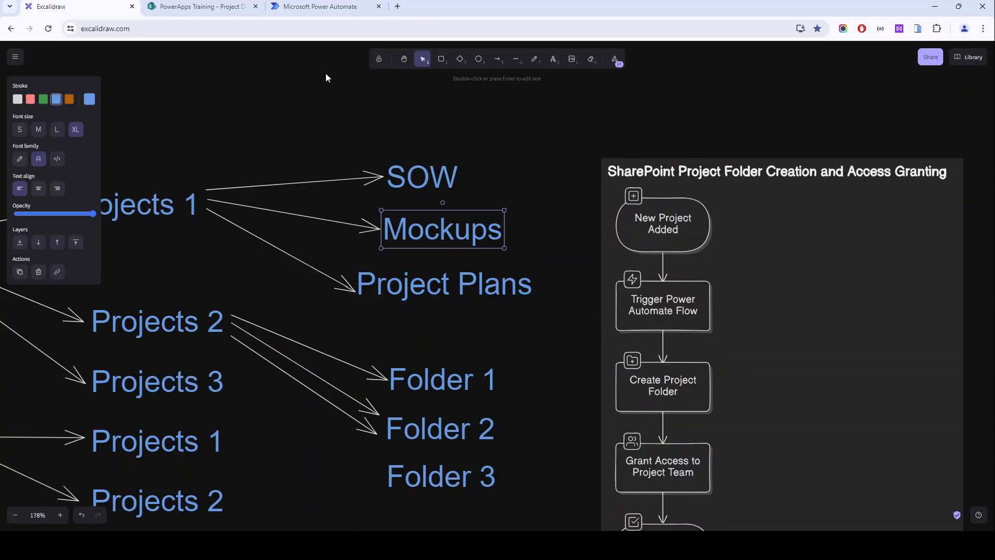
{"action": "key", "text": "ctrl+2"}
{"action": "key", "text": "ctrl+3"}
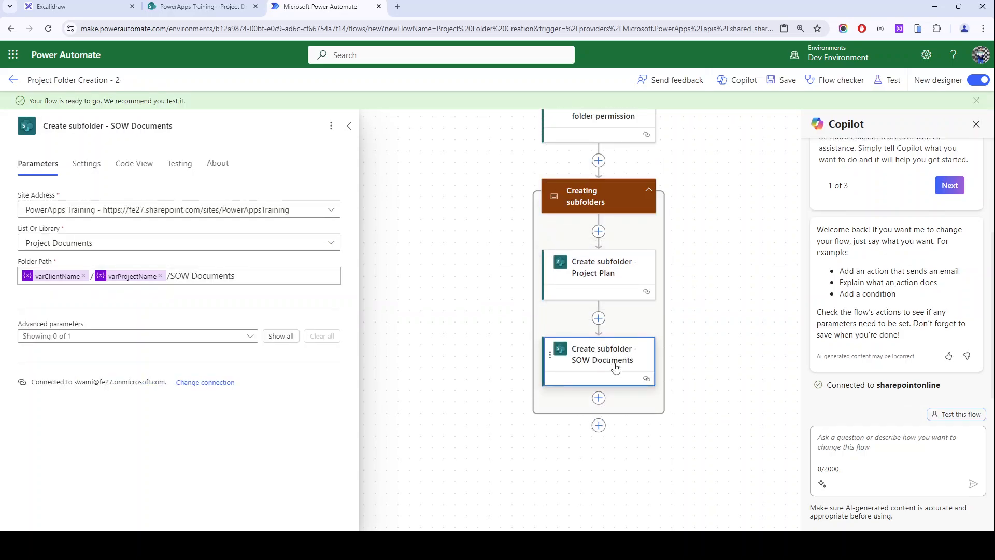
Step: Paste a copy of the SOW Documents action below it in the "Creating subfolders" scope and rename it "Create subfolder - Mockups"
{"action": "left_click", "coordinate": [598, 398]}
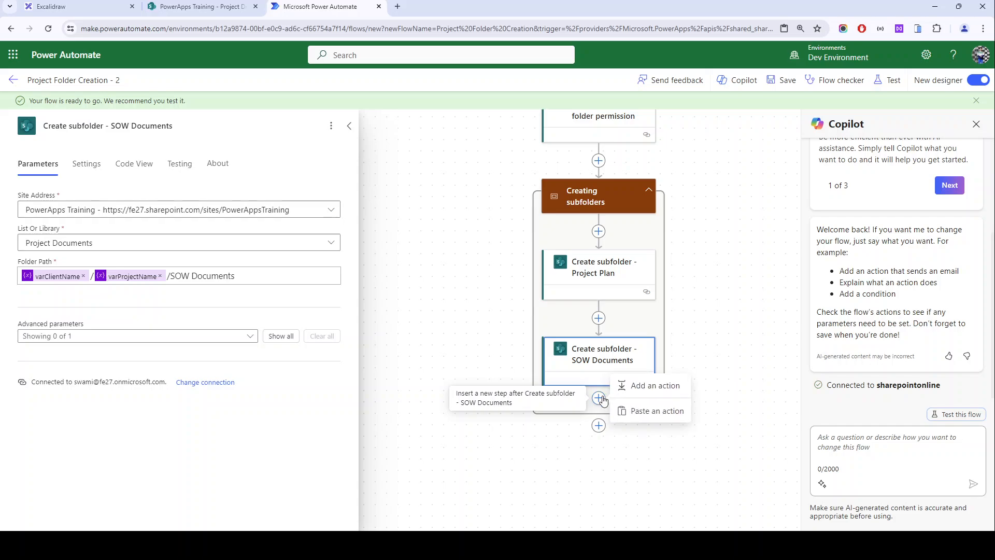
{"action": "left_click", "coordinate": [643, 411]}
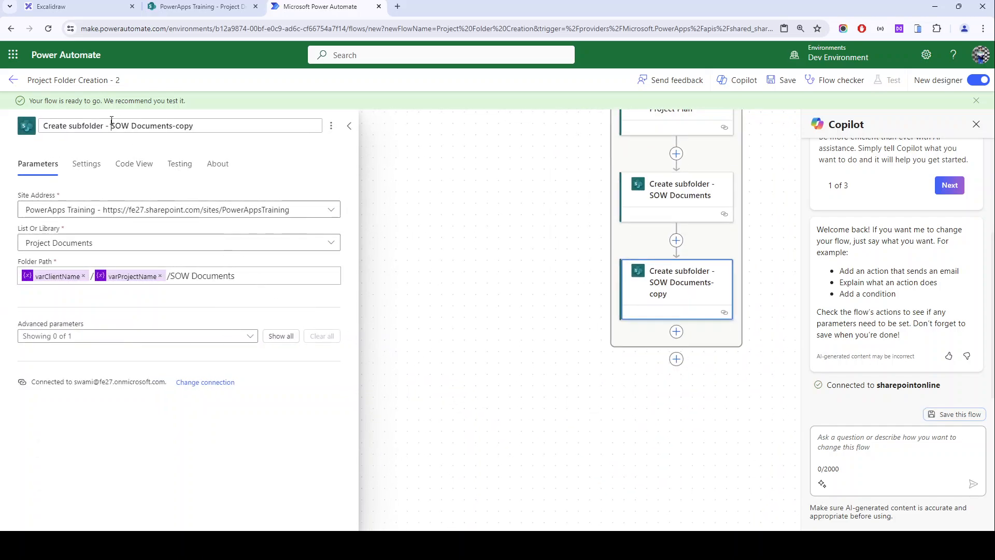
{"action": "left_click_drag", "start_coordinate": [111, 121], "coordinate": [238, 121]}
{"action": "type", "text": "Mockup"}
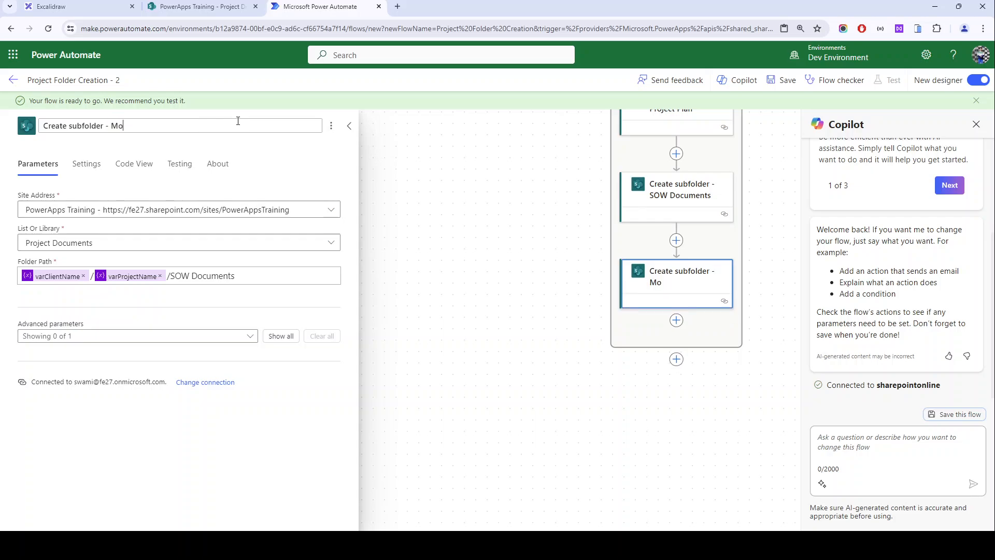
Step: Change the last part of the Mockups action's folder path to "/Mockups", reusing the subfolder name, and save the flow
{"action": "double_click", "coordinate": [120, 125]}
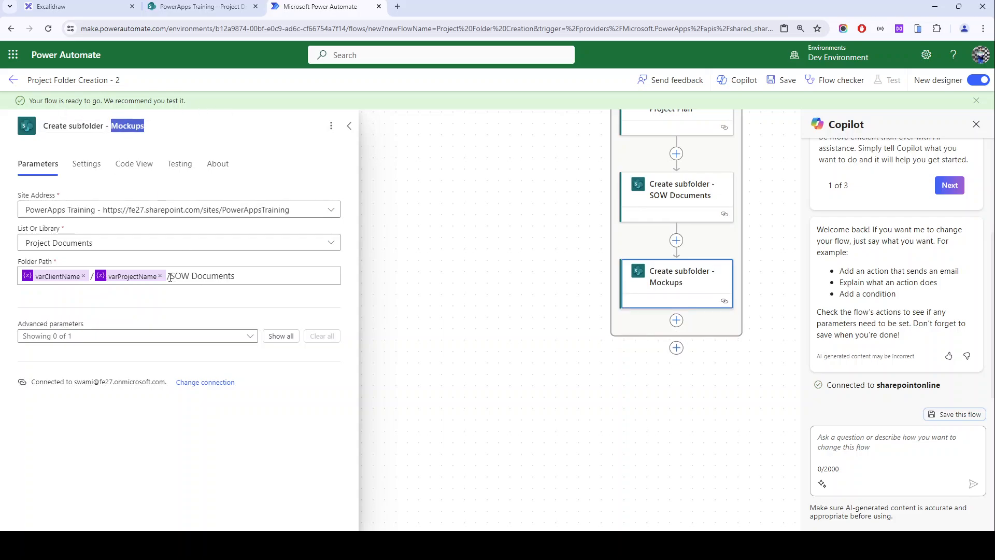
{"action": "left_click_drag", "start_coordinate": [170, 277], "coordinate": [277, 276]}
{"action": "type", "text": "Mockups"}
{"action": "scroll", "coordinate": [403, 325], "scroll_direction": "right", "scroll_amount": 3}
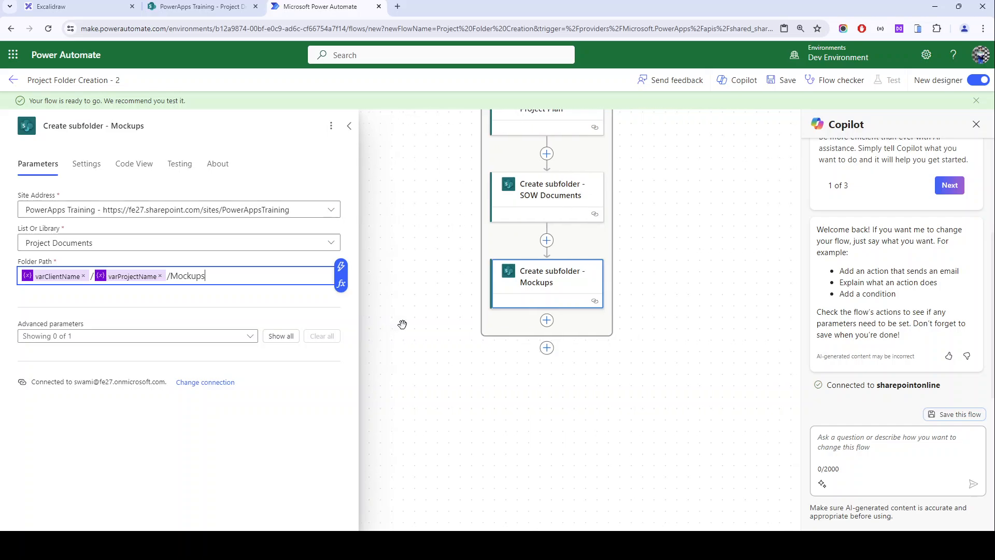
{"action": "left_click", "coordinate": [784, 80]}
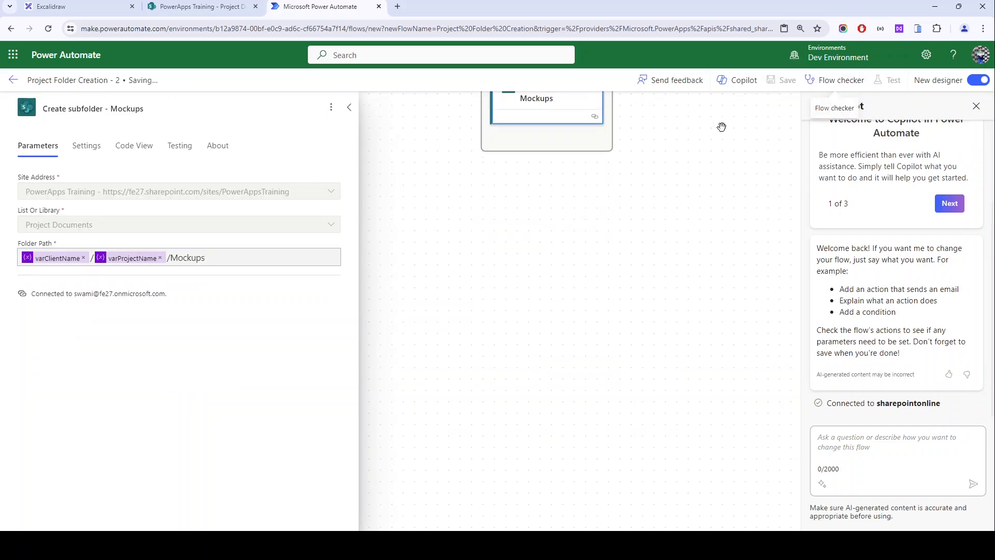
Step: Return to the start of the flow and check the parameters of the varClientName variable
{"action": "scroll", "coordinate": [628, 240], "scroll_direction": "up", "scroll_amount": 5}
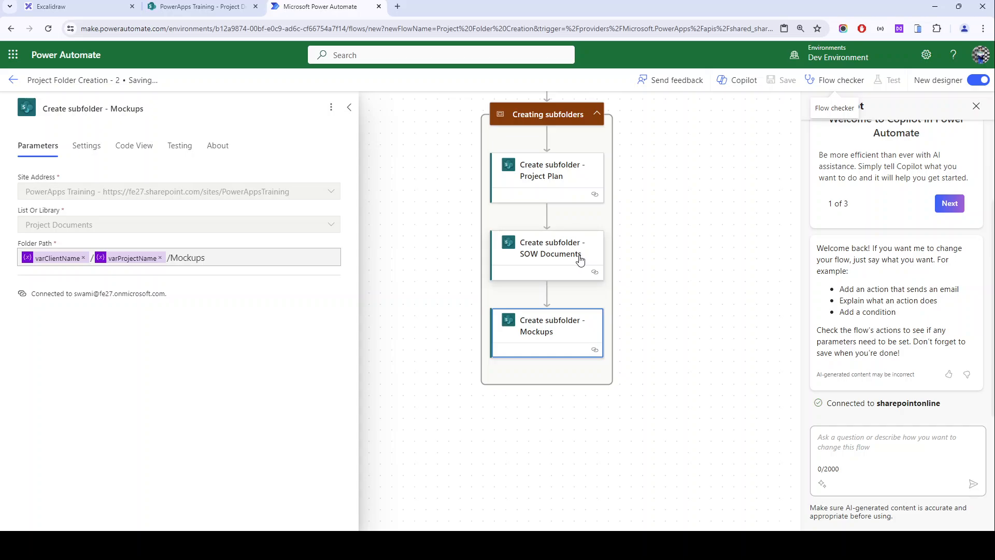
{"action": "scroll", "coordinate": [569, 329], "scroll_direction": "up", "scroll_amount": 10}
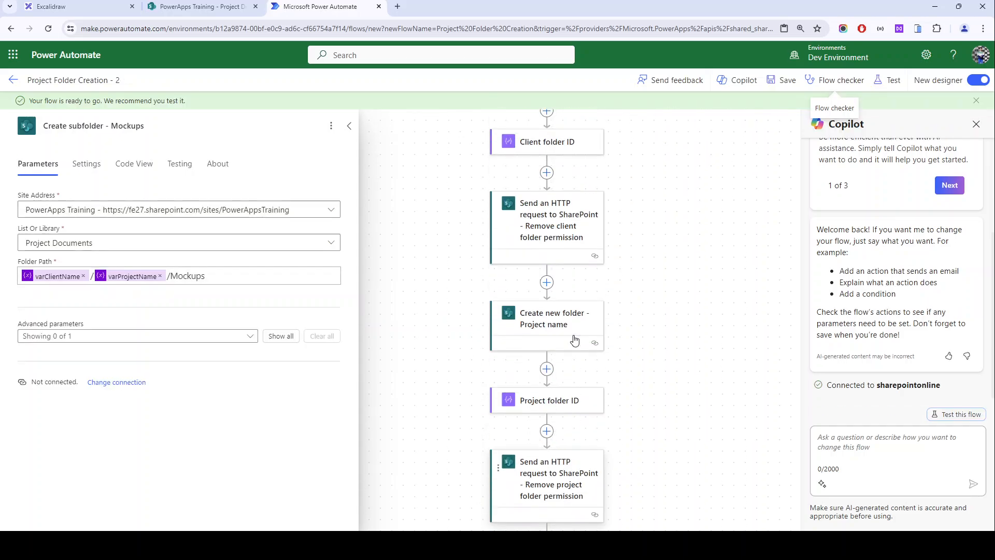
{"action": "scroll", "coordinate": [566, 339], "scroll_direction": "up", "scroll_amount": 10}
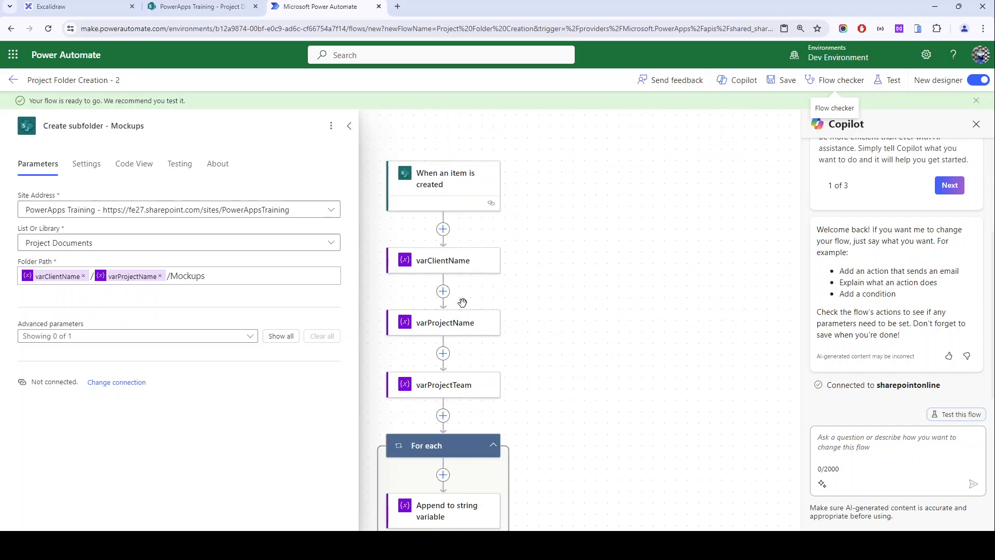
{"action": "left_click", "coordinate": [349, 126]}
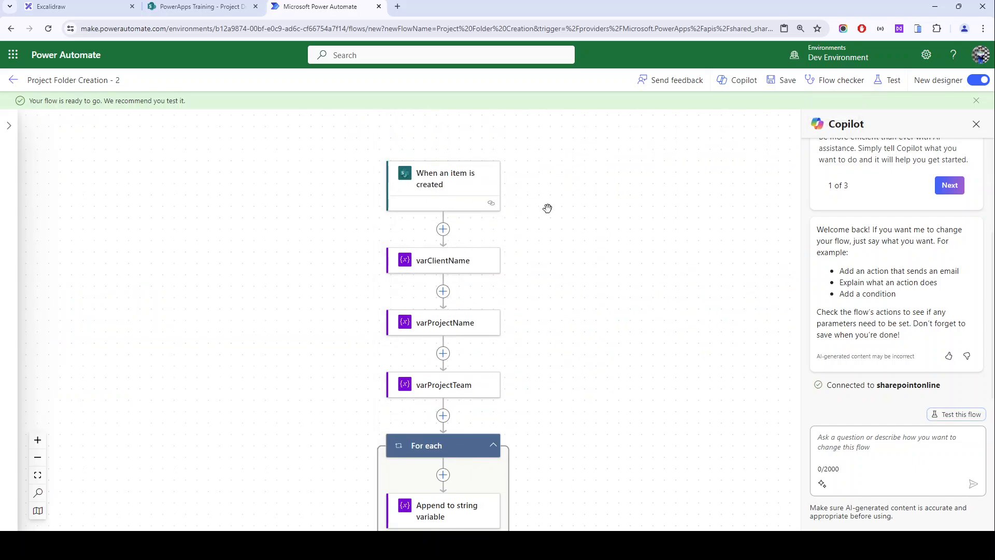
{"action": "scroll", "coordinate": [547, 207], "scroll_direction": "up", "scroll_amount": 3}
{"action": "scroll", "coordinate": [362, 163], "scroll_direction": "down", "scroll_amount": 2}
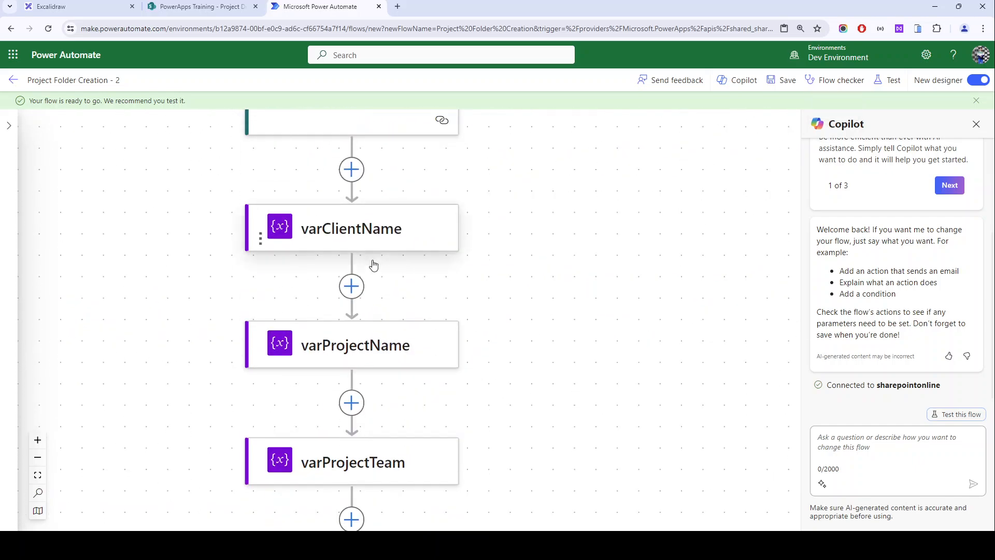
{"action": "left_click", "coordinate": [349, 231]}
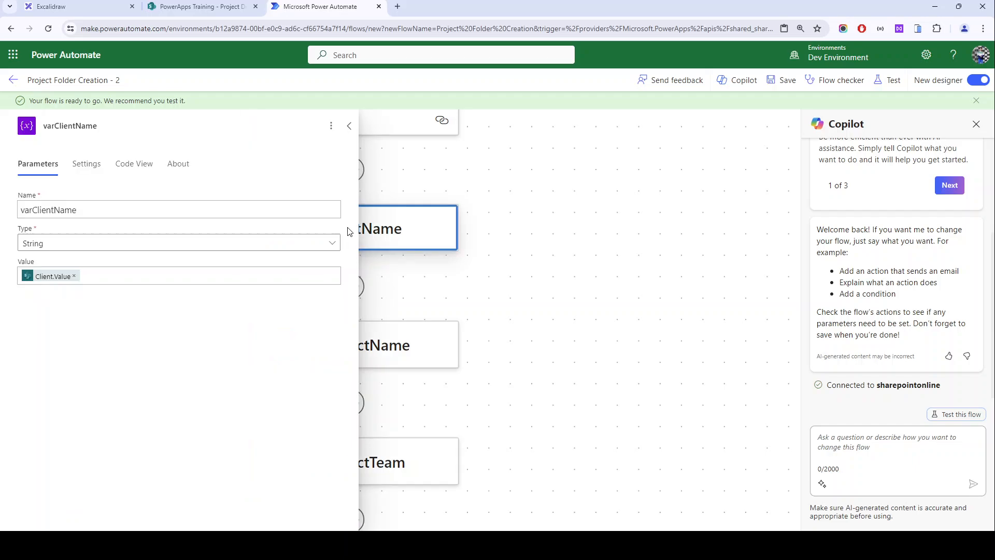
{"action": "left_click", "coordinate": [349, 125]}
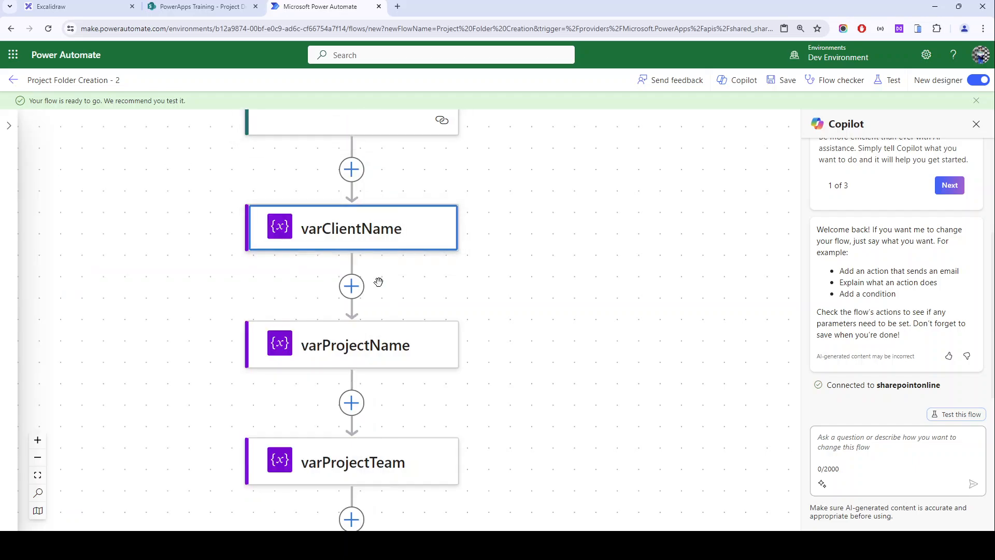
Step: Review the flow's actions in order from the project variables through the client and project folders to the Mockups subfolder
{"action": "scroll", "coordinate": [337, 252], "scroll_direction": "down", "scroll_amount": 3}
{"action": "scroll", "coordinate": [327, 351], "scroll_direction": "down", "scroll_amount": 1}
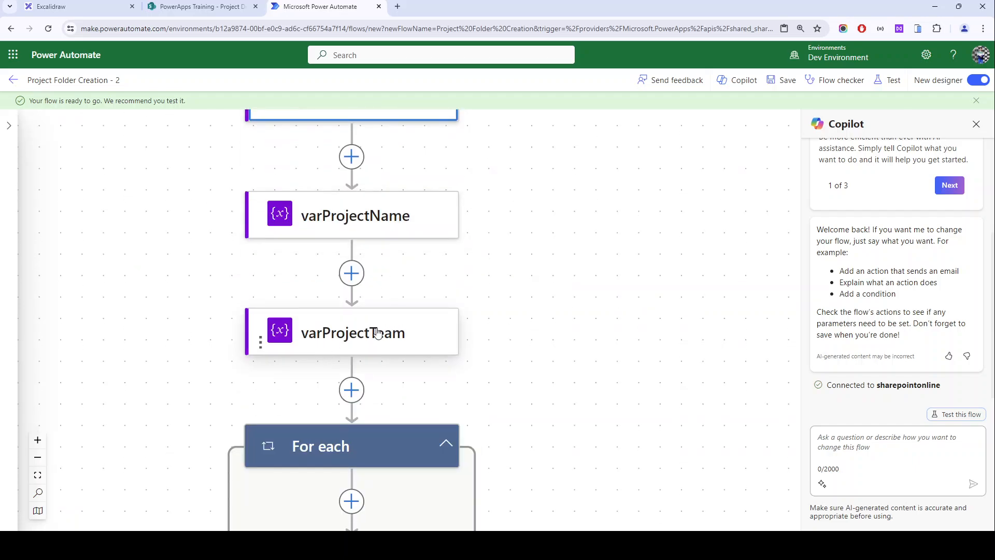
{"action": "scroll", "coordinate": [377, 333], "scroll_direction": "down", "scroll_amount": 3}
{"action": "scroll", "coordinate": [378, 332], "scroll_direction": "down", "scroll_amount": 3}
{"action": "scroll", "coordinate": [378, 334], "scroll_direction": "down", "scroll_amount": 5}
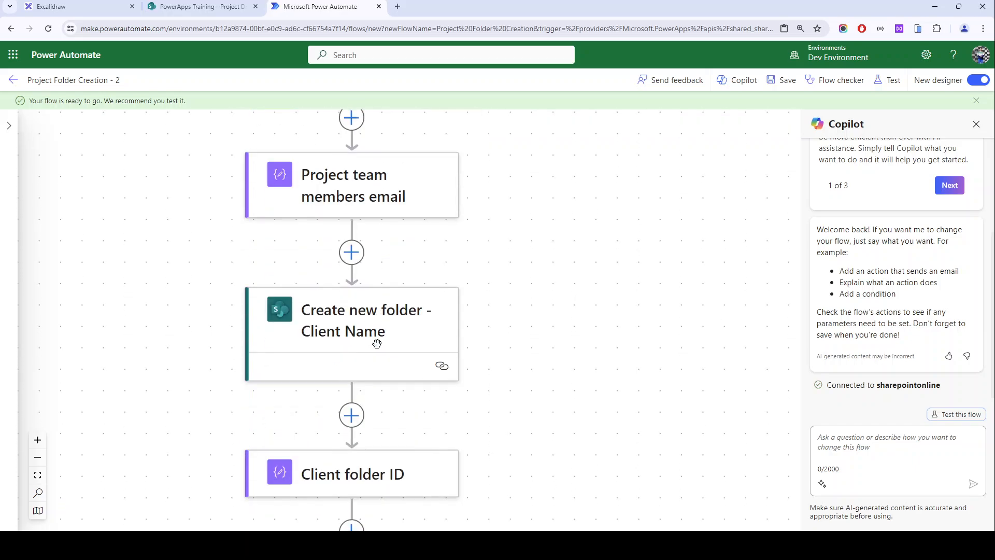
{"action": "scroll", "coordinate": [331, 235], "scroll_direction": "down", "scroll_amount": 3}
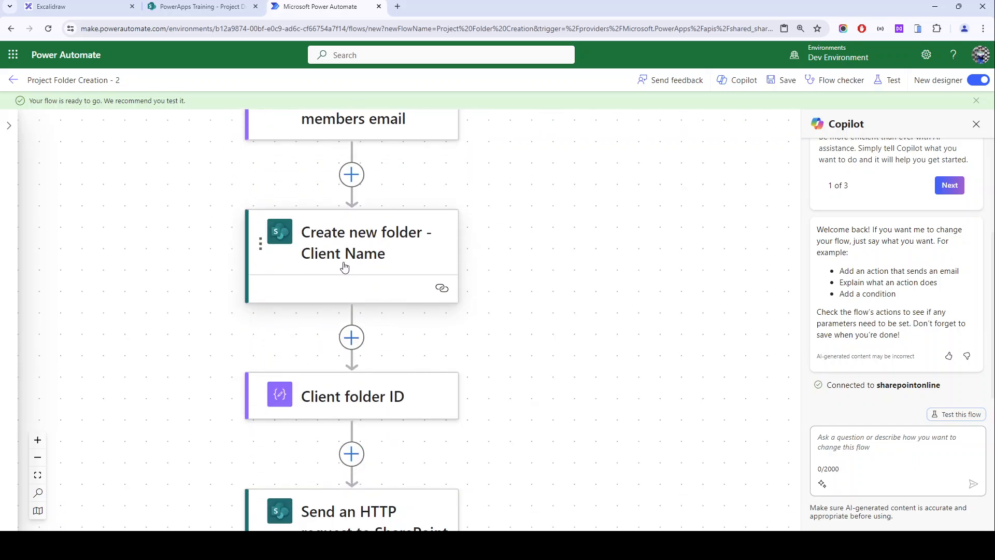
{"action": "scroll", "coordinate": [342, 260], "scroll_direction": "down", "scroll_amount": 5}
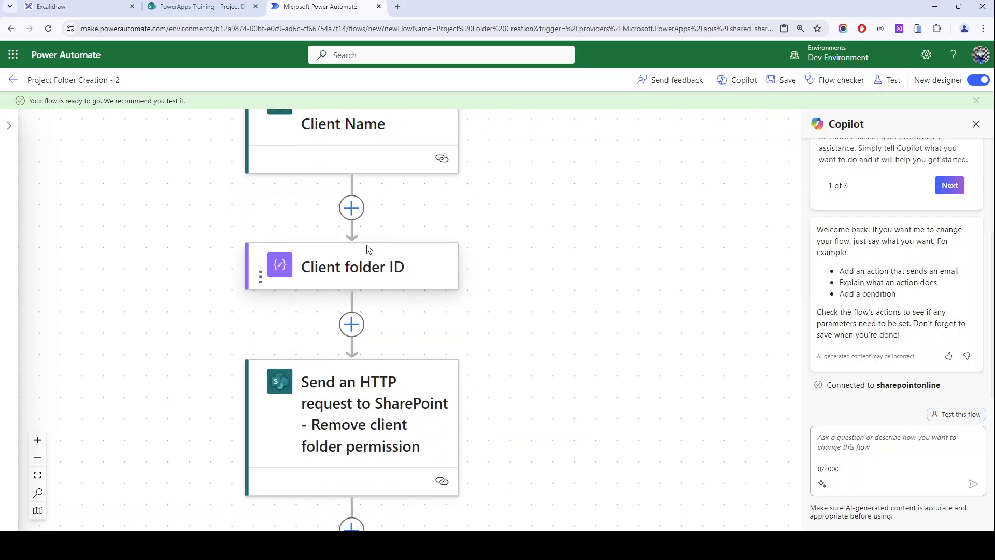
{"action": "scroll", "coordinate": [347, 269], "scroll_direction": "down", "scroll_amount": 5}
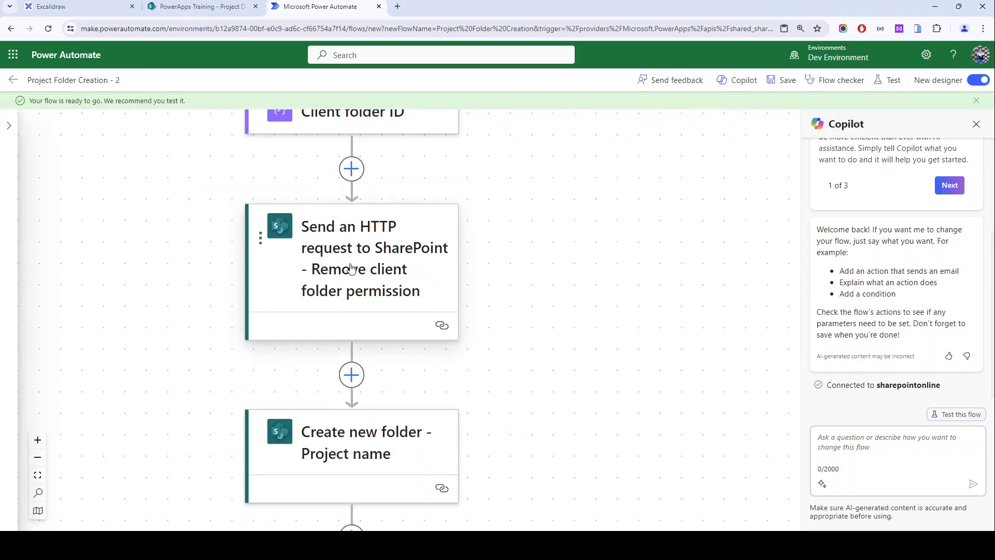
{"action": "scroll", "coordinate": [350, 268], "scroll_direction": "down", "scroll_amount": 5}
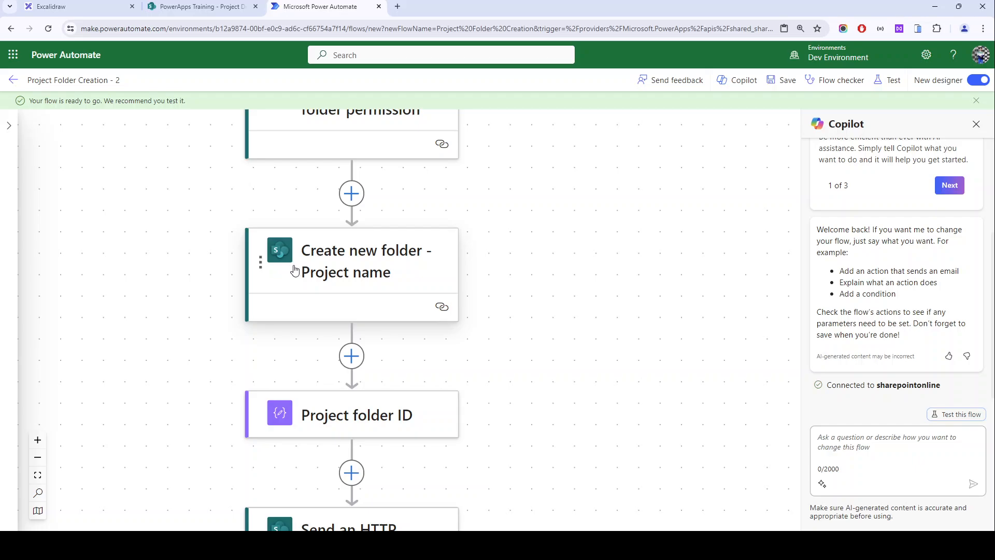
{"action": "scroll", "coordinate": [295, 270], "scroll_direction": "down", "scroll_amount": 12}
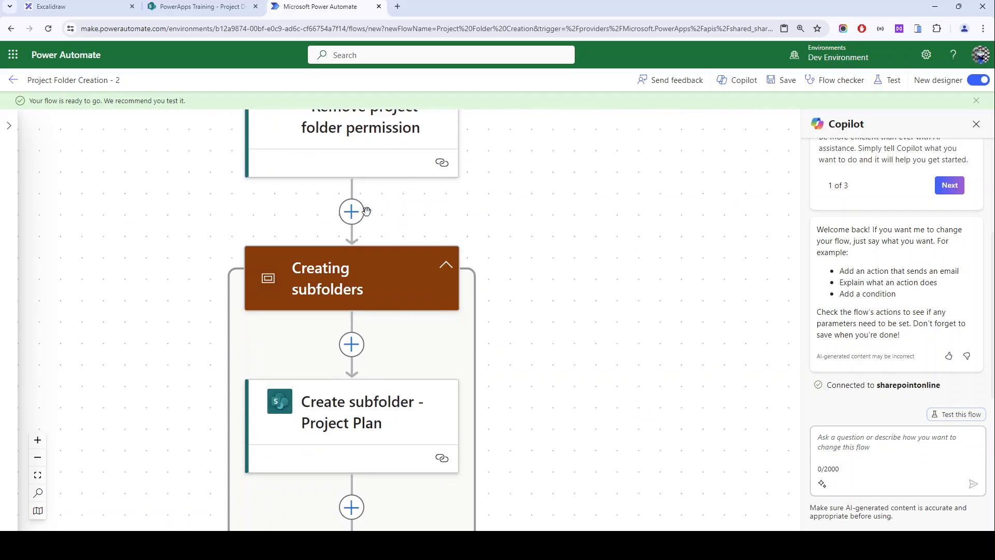
{"action": "scroll", "coordinate": [449, 270], "scroll_direction": "down", "scroll_amount": 4}
{"action": "scroll", "coordinate": [378, 306], "scroll_direction": "down", "scroll_amount": 5}
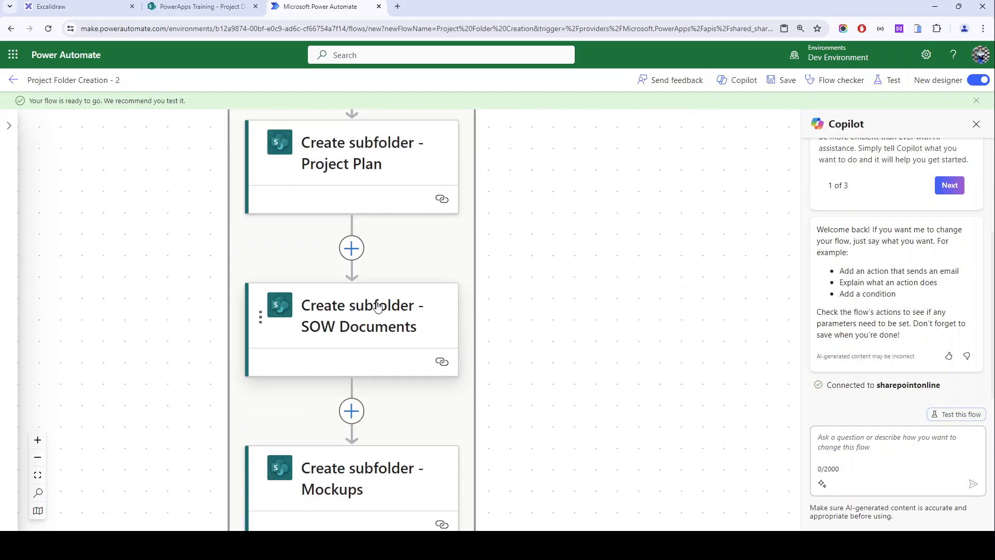
{"action": "scroll", "coordinate": [374, 431], "scroll_direction": "down", "scroll_amount": 4}
{"action": "scroll", "coordinate": [374, 431], "scroll_direction": "left", "scroll_amount": 5}
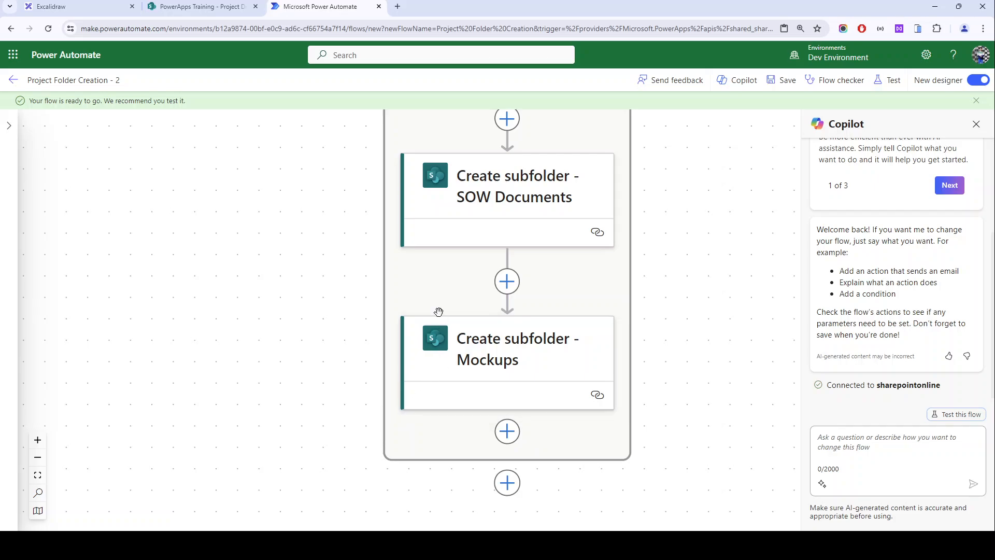
{"action": "scroll", "coordinate": [438, 311], "scroll_direction": "down", "scroll_amount": 2}
Step: Examine the actions between removing the client folder permission and creating the subfolders for a place to grant folder access
{"action": "scroll", "coordinate": [439, 306], "scroll_direction": "up", "scroll_amount": 3}
{"action": "scroll", "coordinate": [438, 306], "scroll_direction": "up", "scroll_amount": 3}
{"action": "scroll", "coordinate": [362, 304], "scroll_direction": "down", "scroll_amount": 5}
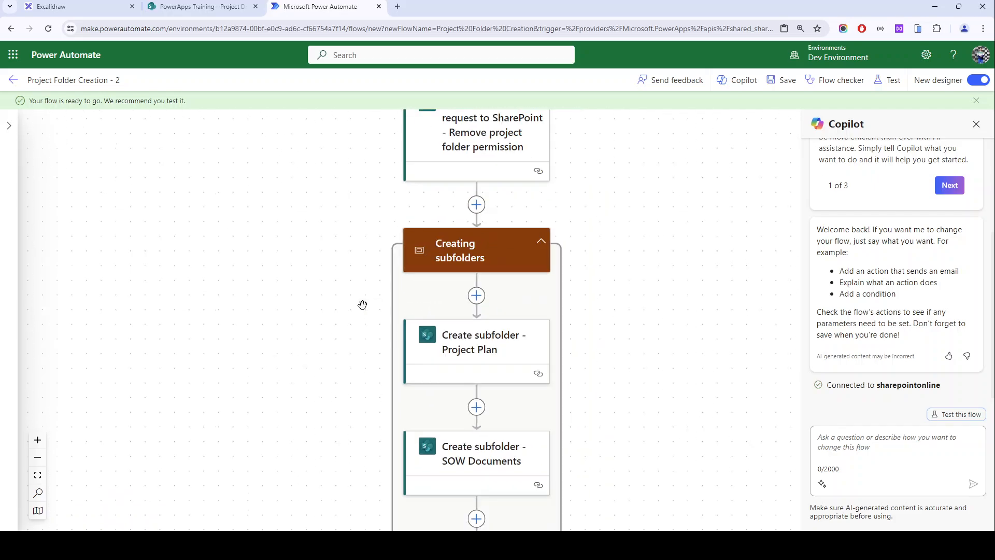
{"action": "scroll", "coordinate": [403, 313], "scroll_direction": "up", "scroll_amount": 3}
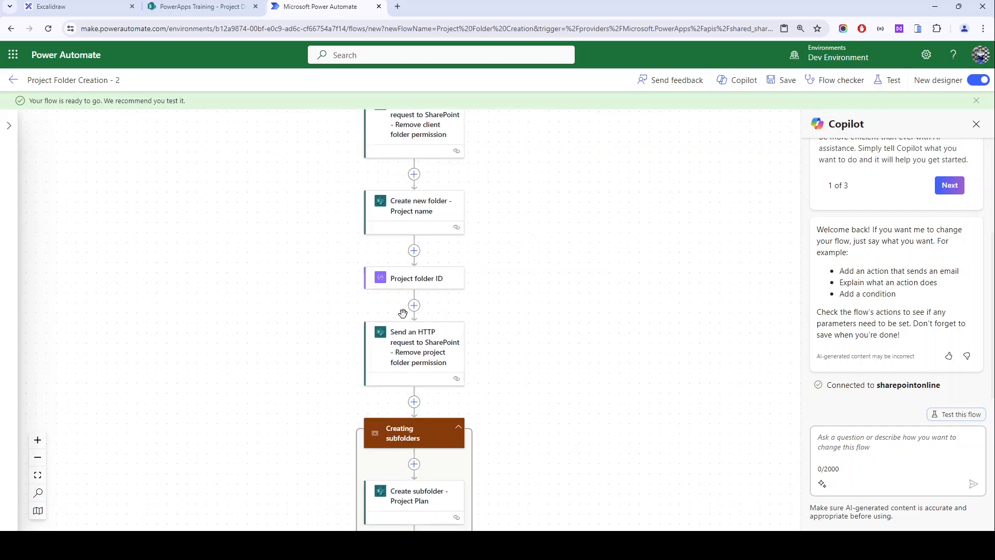
{"action": "scroll", "coordinate": [416, 407], "scroll_direction": "down", "scroll_amount": 3}
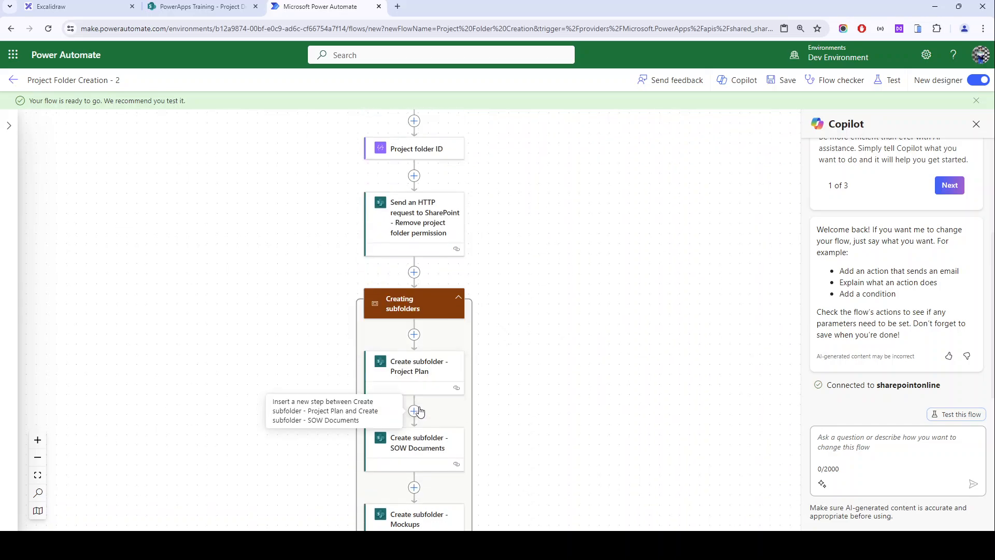
{"action": "scroll", "coordinate": [419, 411], "scroll_direction": "up", "scroll_amount": 2}
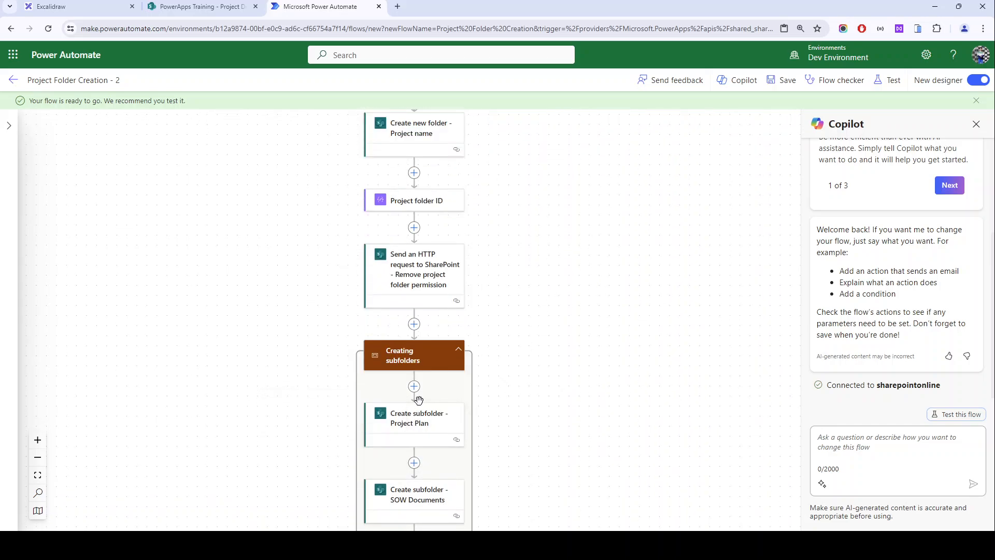
{"action": "scroll", "coordinate": [426, 219], "scroll_direction": "up", "scroll_amount": 1}
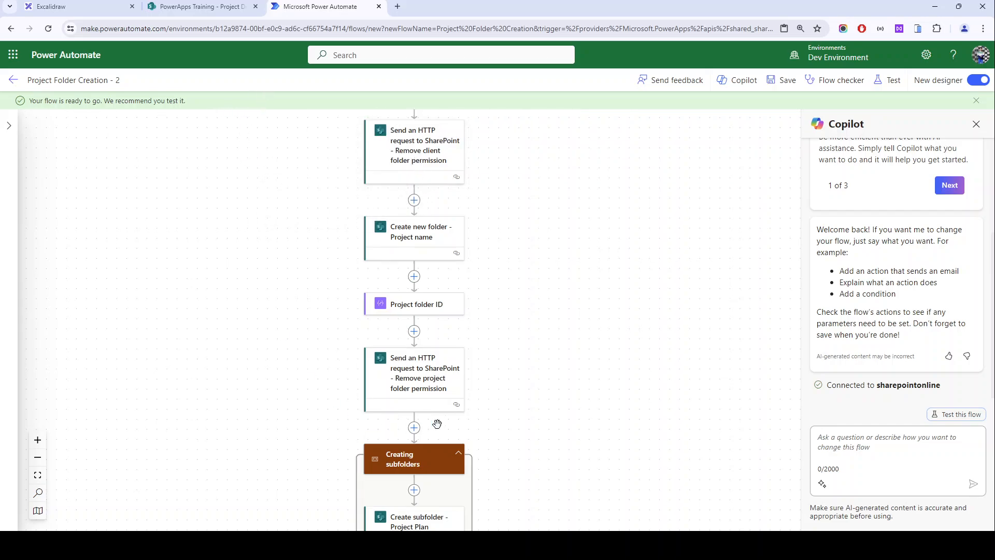
{"action": "scroll", "coordinate": [277, 261], "scroll_direction": "up", "scroll_amount": 2}
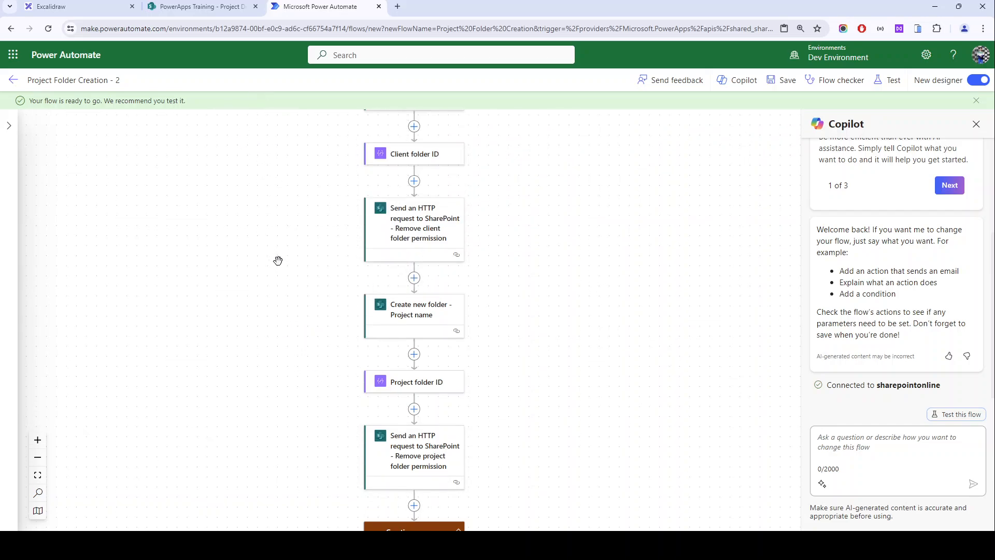
{"action": "scroll", "coordinate": [435, 288], "scroll_direction": "down", "scroll_amount": 1}
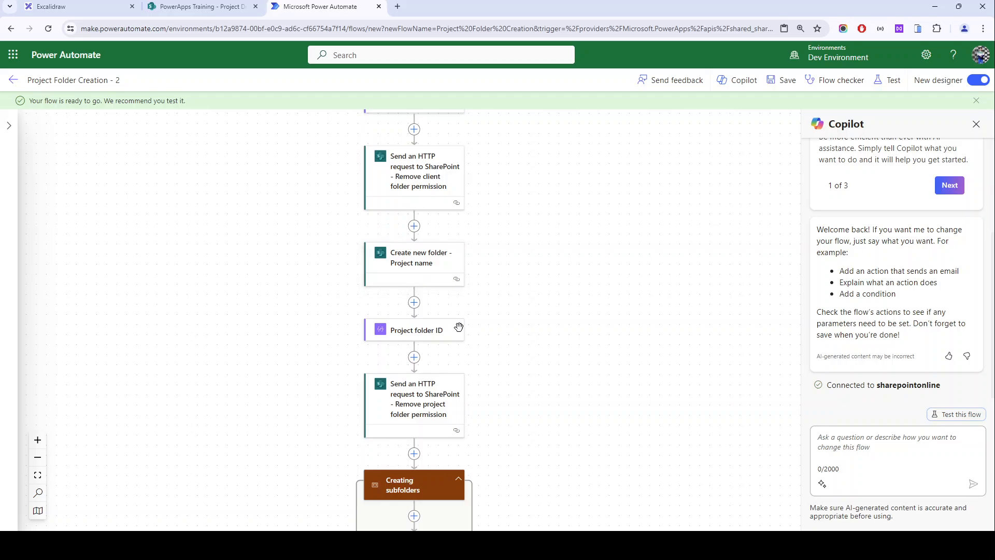
{"action": "scroll", "coordinate": [487, 342], "scroll_direction": "down", "scroll_amount": 3}
{"action": "scroll", "coordinate": [507, 351], "scroll_direction": "up", "scroll_amount": 2}
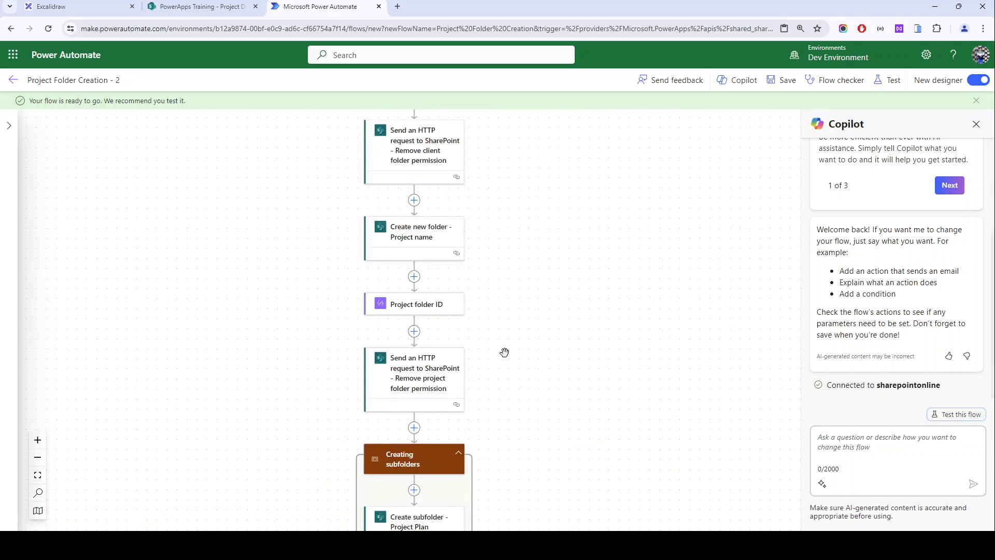
Step: Insert SharePoint's "Grant access to an item or a folder" action between "Create new folder - Project name" and "Project folder ID"
{"action": "left_click", "coordinate": [415, 282]}
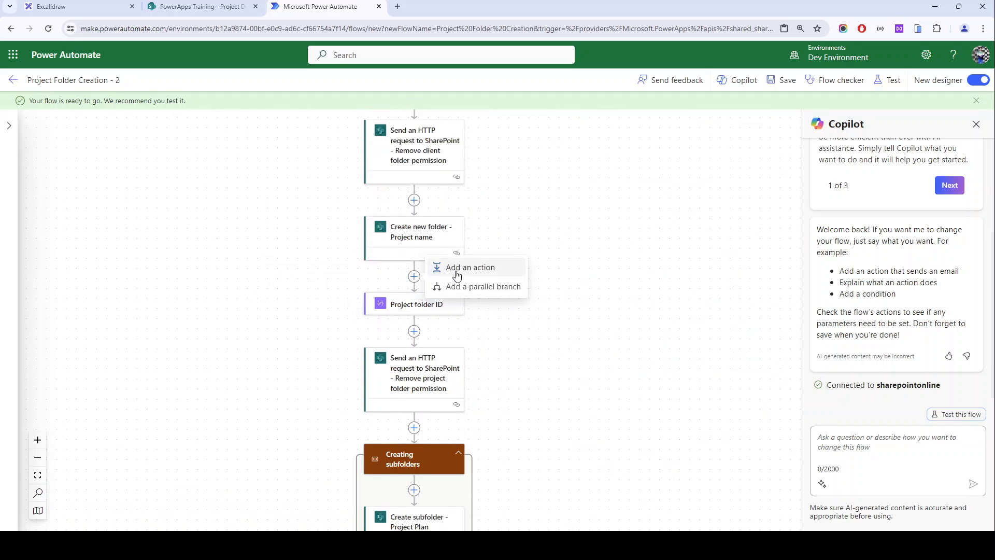
{"action": "left_click", "coordinate": [457, 275]}
{"action": "type", "text": "grant"}
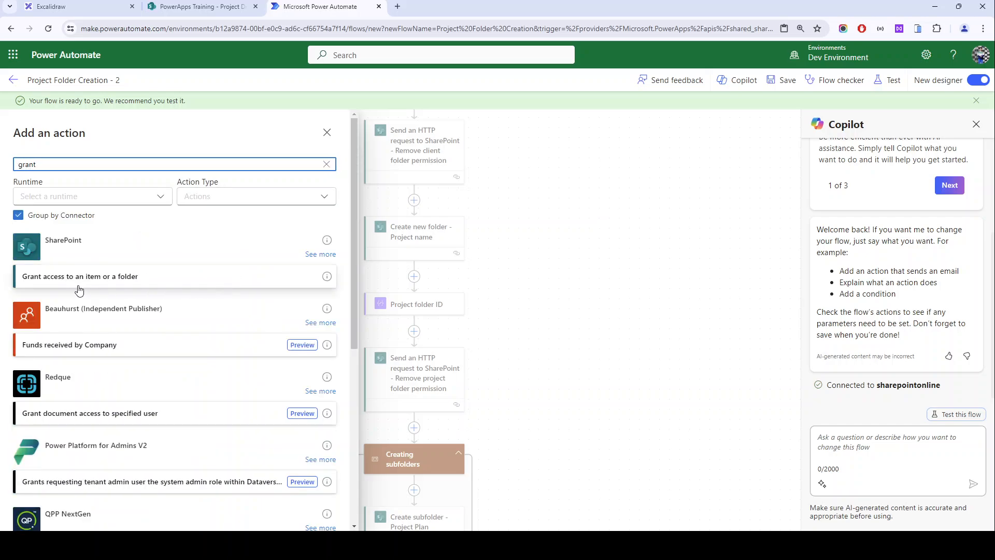
{"action": "left_click", "coordinate": [104, 280]}
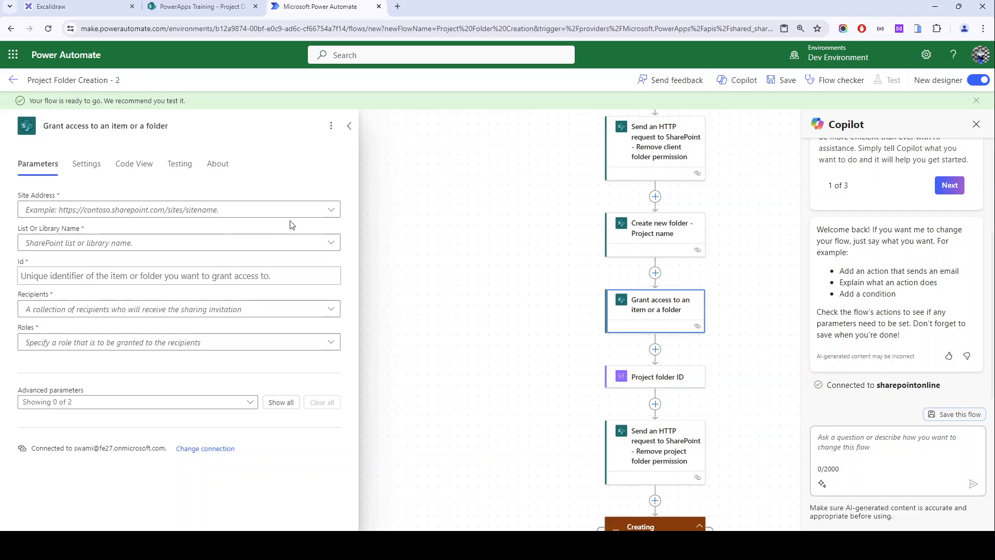
Step: Shorten the new grant access action's name to "Grant access to folder"
{"action": "left_click", "coordinate": [147, 127]}
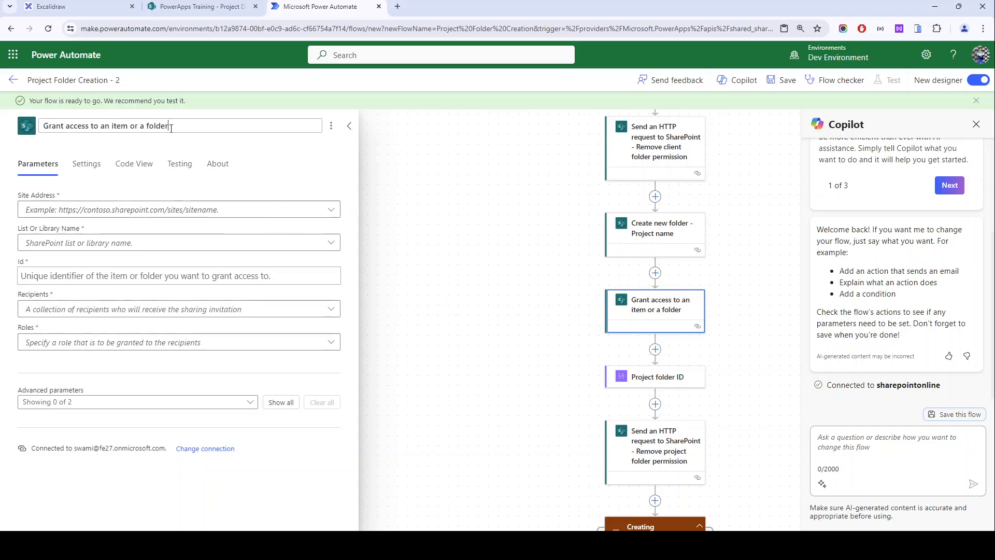
{"action": "left_click_drag", "start_coordinate": [92, 127], "coordinate": [142, 127]}
{"action": "type", "text": "to an"}
{"action": "key", "text": "BackSpace"}
{"action": "key", "text": "BackSpace"}
{"action": "key", "text": "BackSpace"}
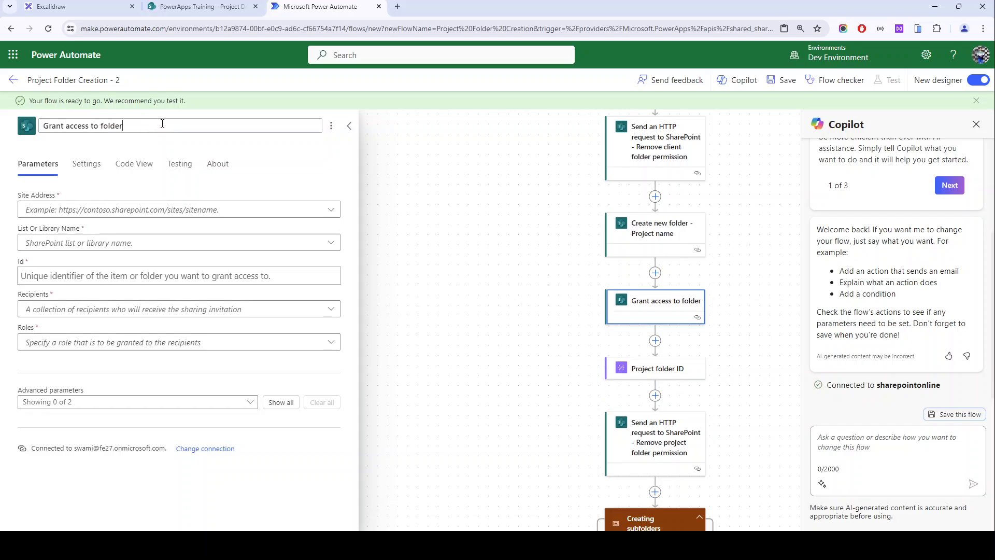
Step: Extend the grant access action's name to "Grant access to folder - Client folder"
{"action": "type", "text": "- Client"}
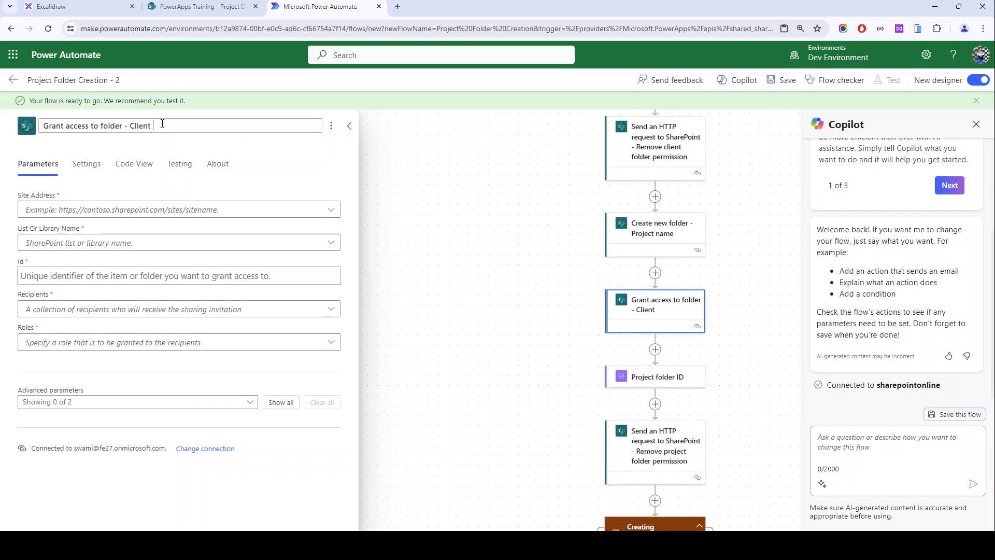
{"action": "type", "text": " foldr"}
{"action": "key", "text": "BackSpace"}
{"action": "type", "text": "er"}
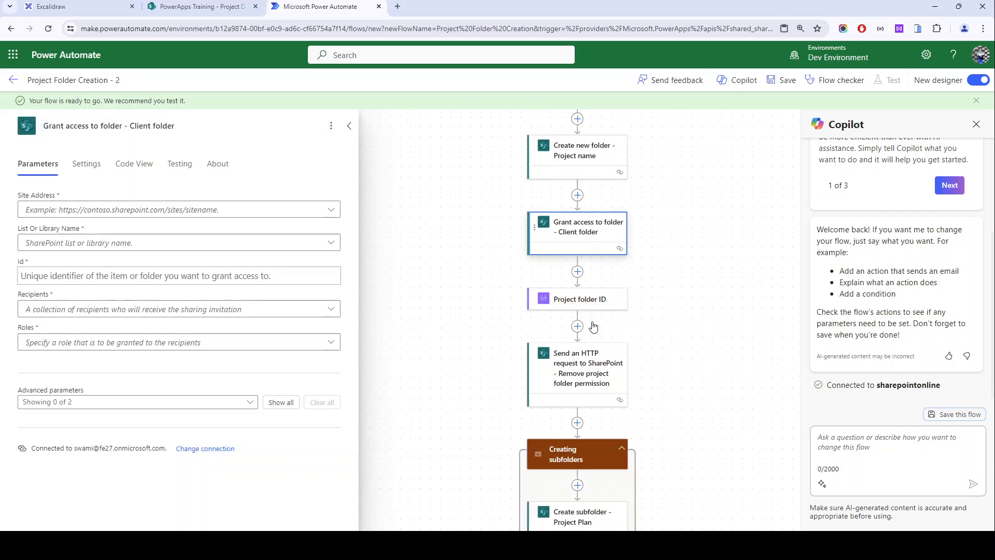
Step: Move the client folder access action up between "Client folder ID" and the HTTP request that removes the client folder permission
{"action": "scroll", "coordinate": [588, 257], "scroll_direction": "up", "scroll_amount": 3}
{"action": "left_click_drag", "start_coordinate": [604, 438], "coordinate": [604, 431]}
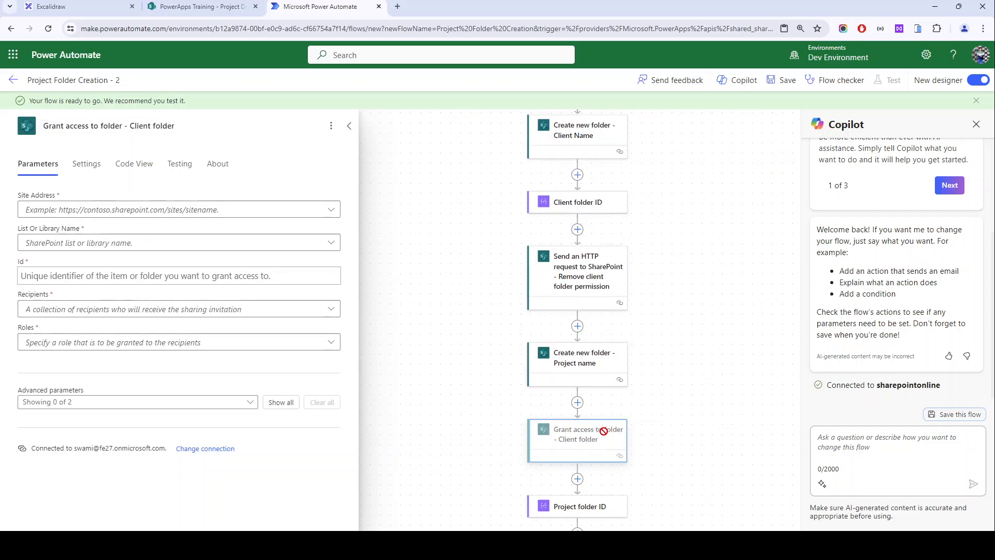
{"action": "left_click_drag", "start_coordinate": [602, 295], "coordinate": [605, 231]}
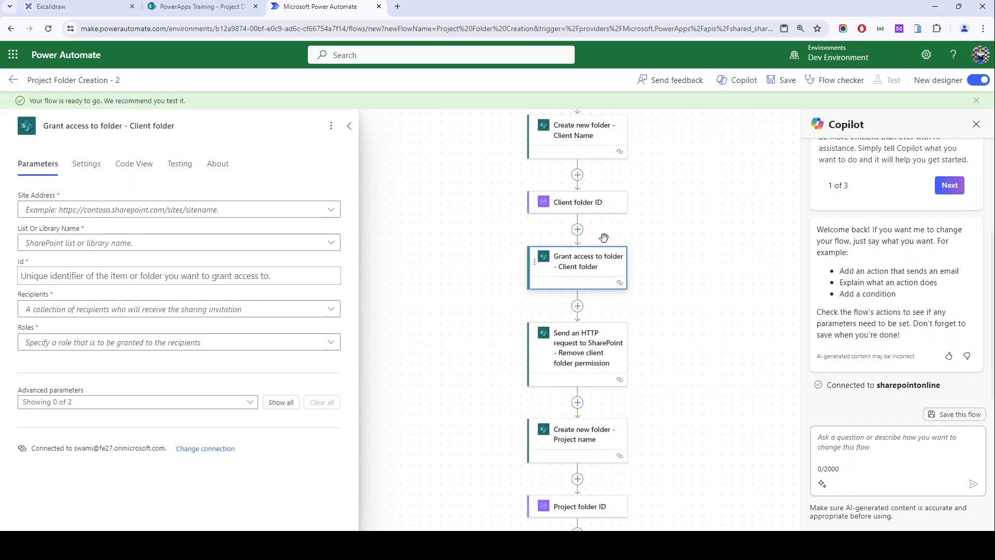
{"action": "scroll", "coordinate": [632, 406], "scroll_direction": "up", "scroll_amount": 4}
{"action": "scroll", "coordinate": [629, 406], "scroll_direction": "down", "scroll_amount": 5}
{"action": "scroll", "coordinate": [646, 404], "scroll_direction": "up", "scroll_amount": 5}
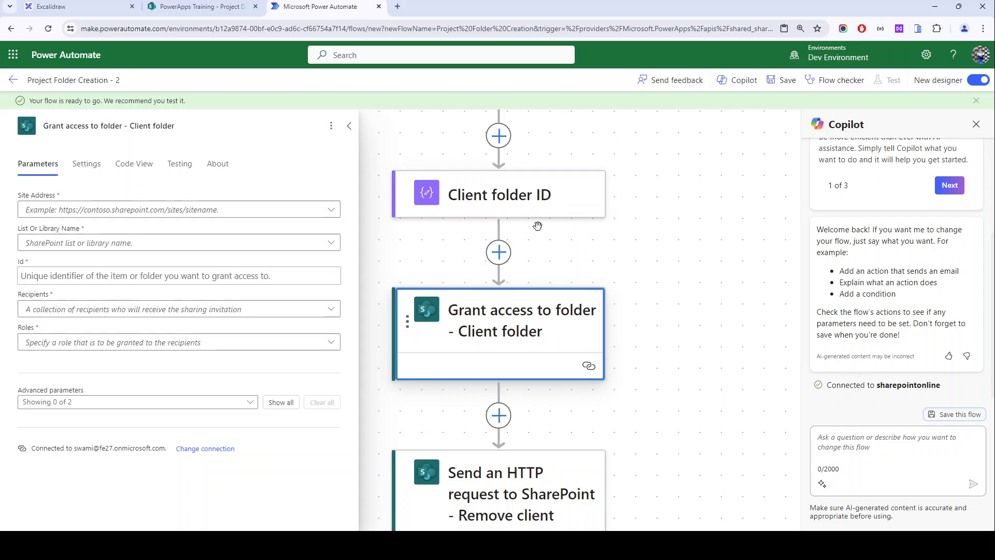
Step: Set the client folder access action's site address to PowerApps Training and its library to Project Documents
{"action": "left_click", "coordinate": [107, 214]}
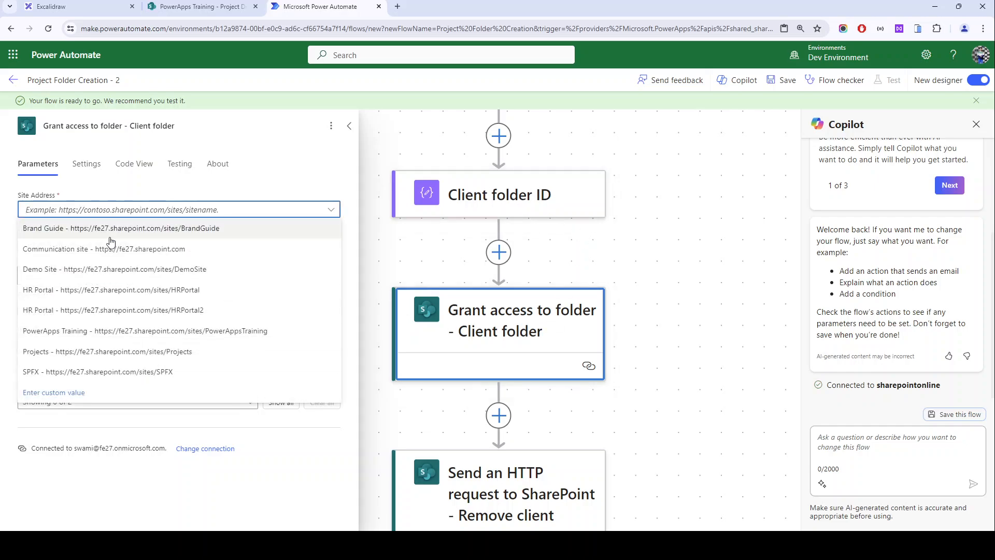
{"action": "left_click", "coordinate": [6, 222]}
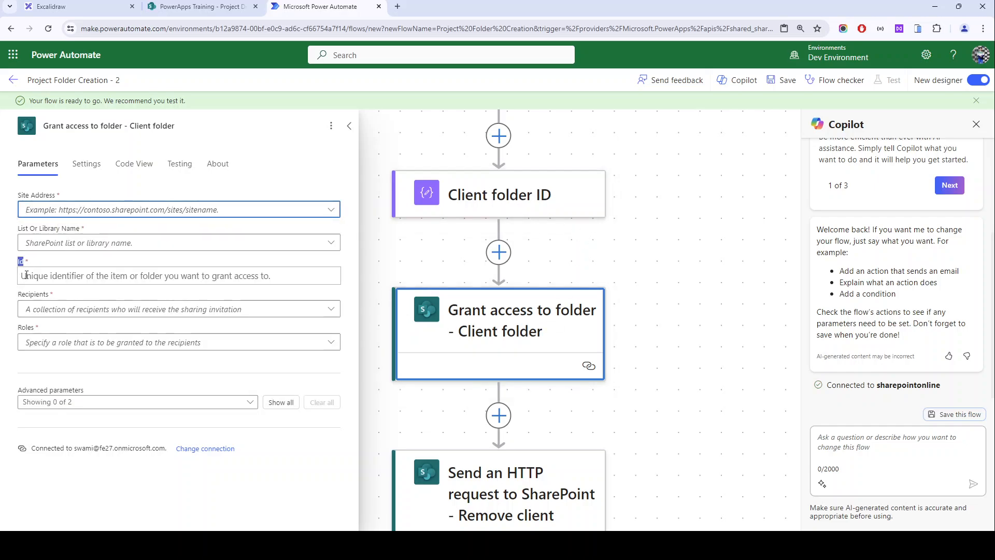
{"action": "left_click", "coordinate": [35, 210]}
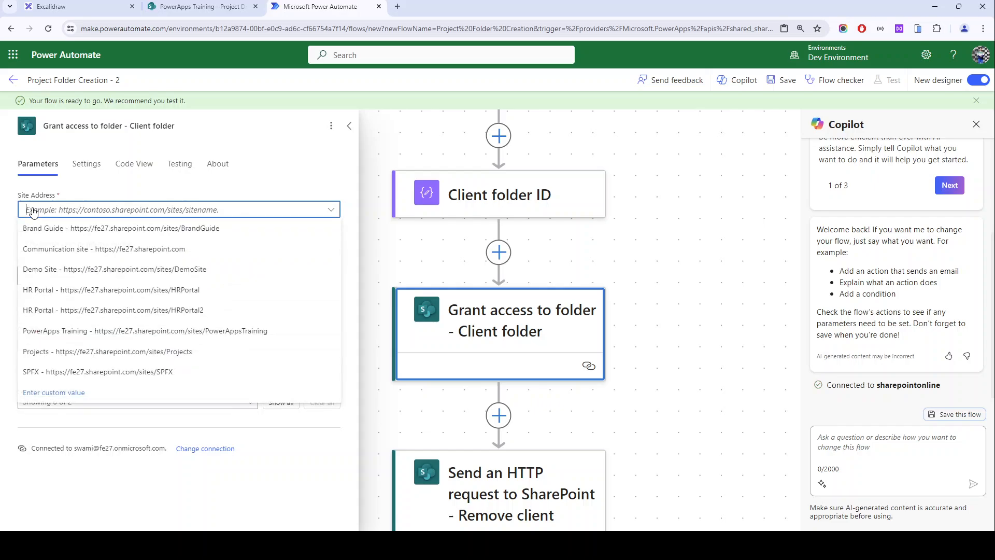
{"action": "left_click", "coordinate": [46, 331]}
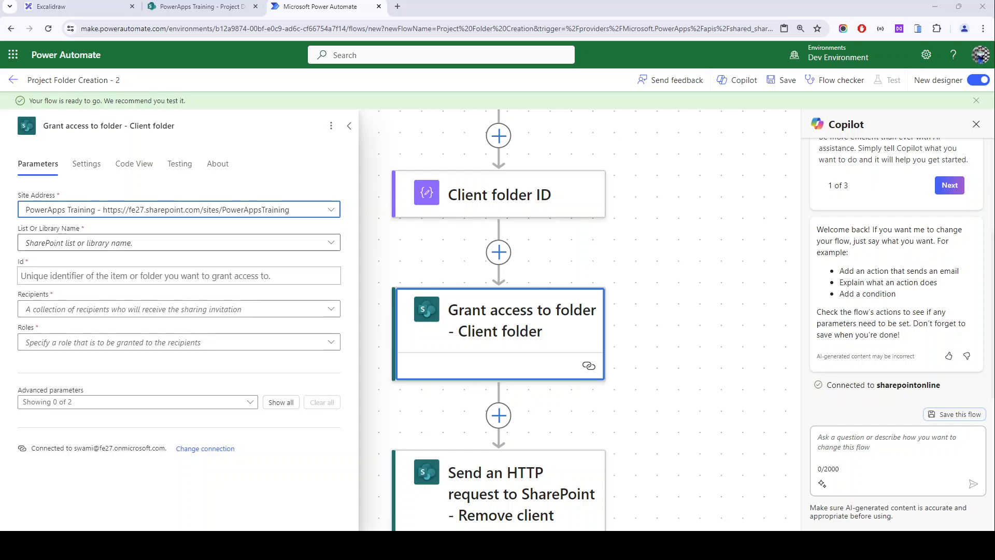
{"action": "left_click", "coordinate": [57, 243]}
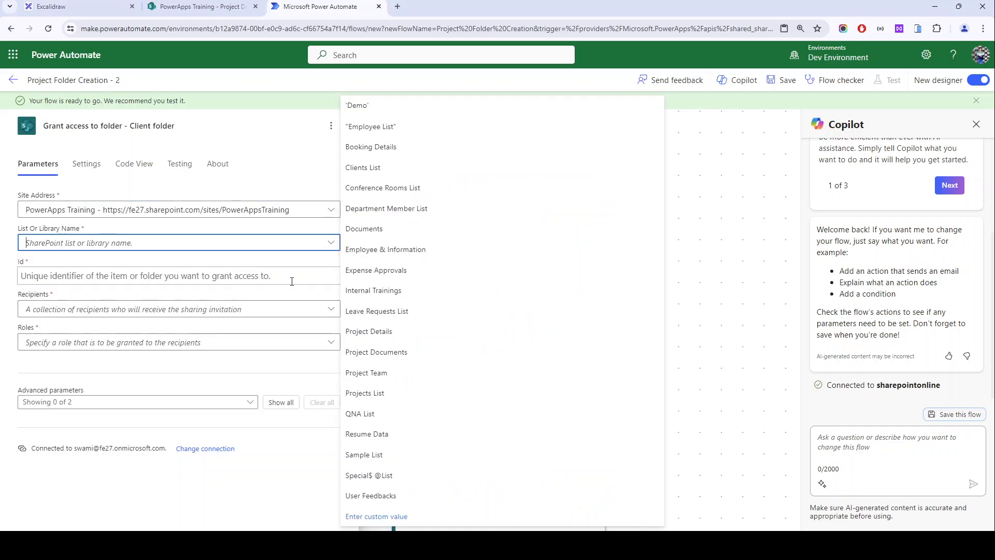
{"action": "left_click", "coordinate": [386, 416]}
Step: Fill the client folder access action's Id with the Outputs of "Client folder ID" as dynamic content
{"action": "left_click", "coordinate": [226, 280]}
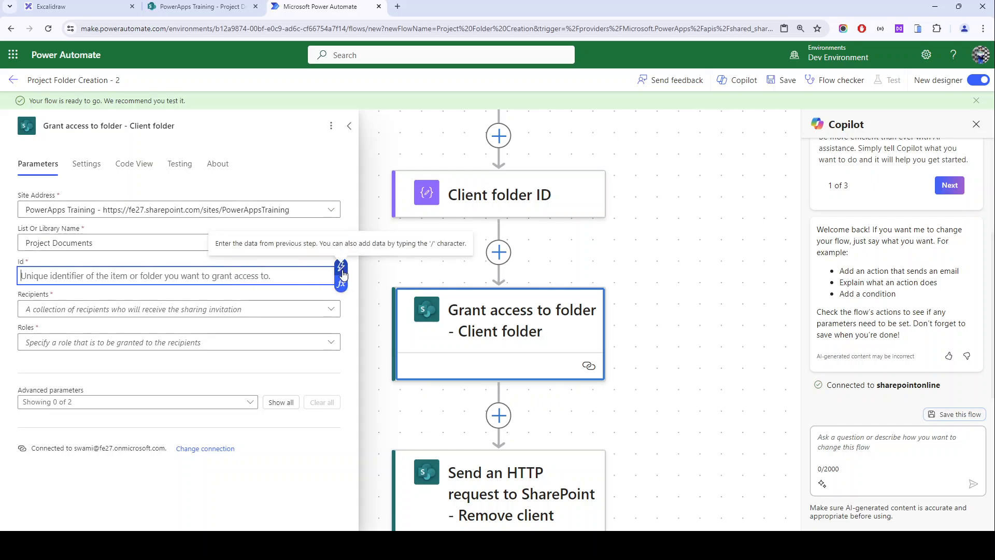
{"action": "left_click", "coordinate": [341, 268]}
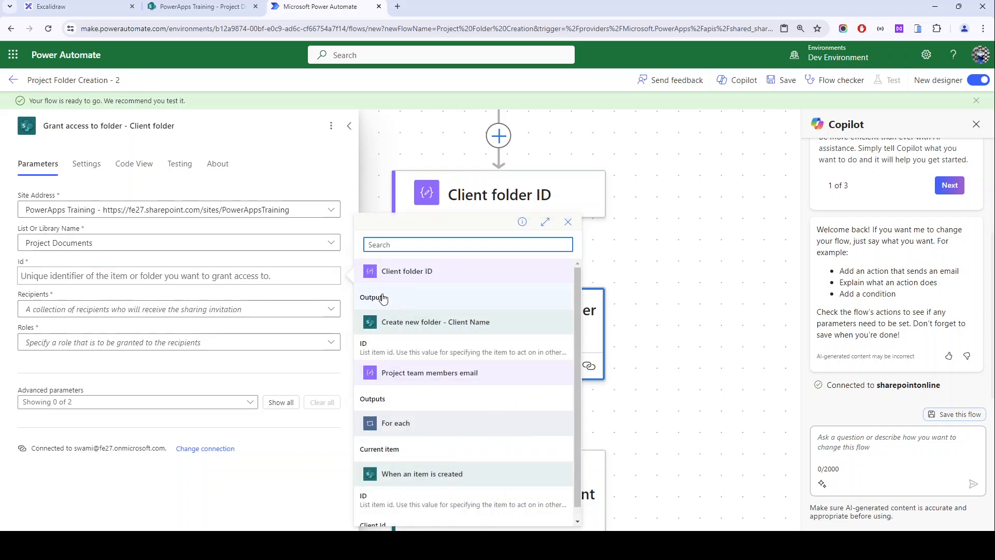
{"action": "left_click_drag", "start_coordinate": [382, 271], "coordinate": [452, 276]}
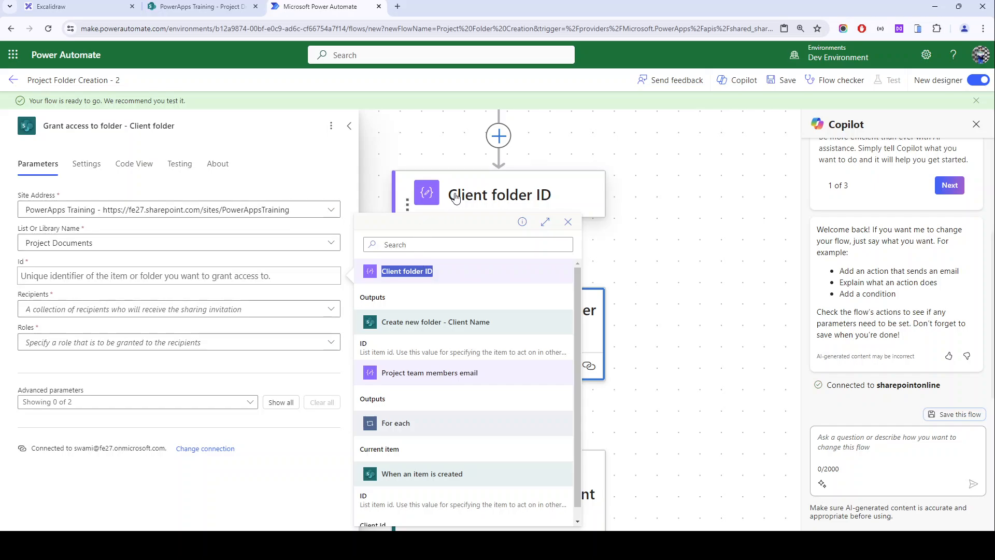
{"action": "left_click", "coordinate": [407, 299]}
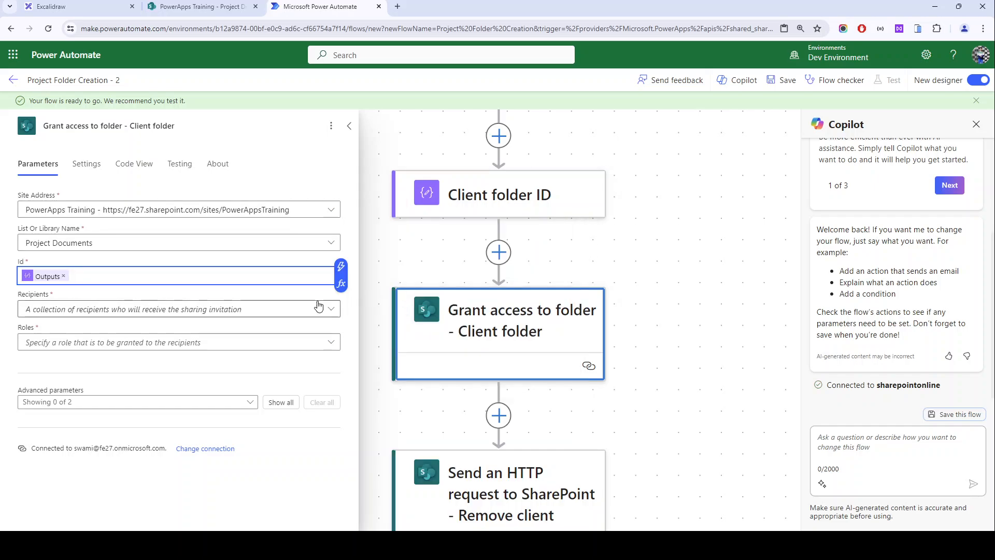
Step: Grant the varProjectTeam variable as recipients the "Can edit" role on the client folder, and save the flow
{"action": "left_click", "coordinate": [127, 315]}
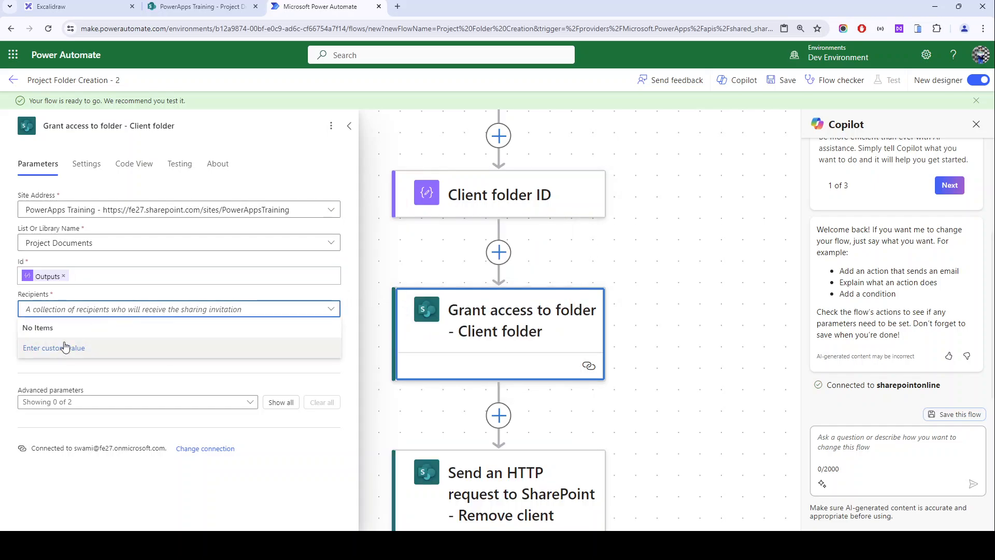
{"action": "left_click", "coordinate": [63, 346]}
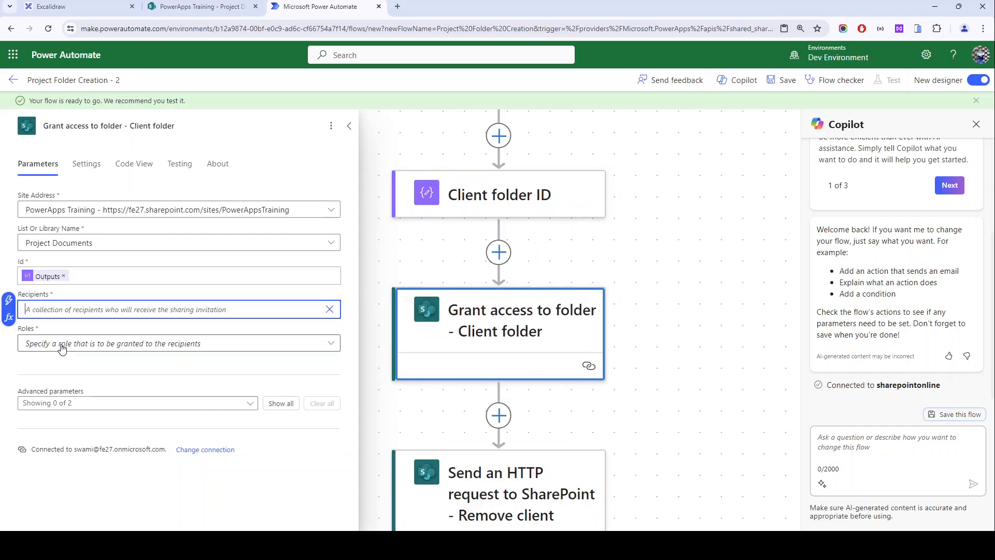
{"action": "left_click", "coordinate": [9, 299]}
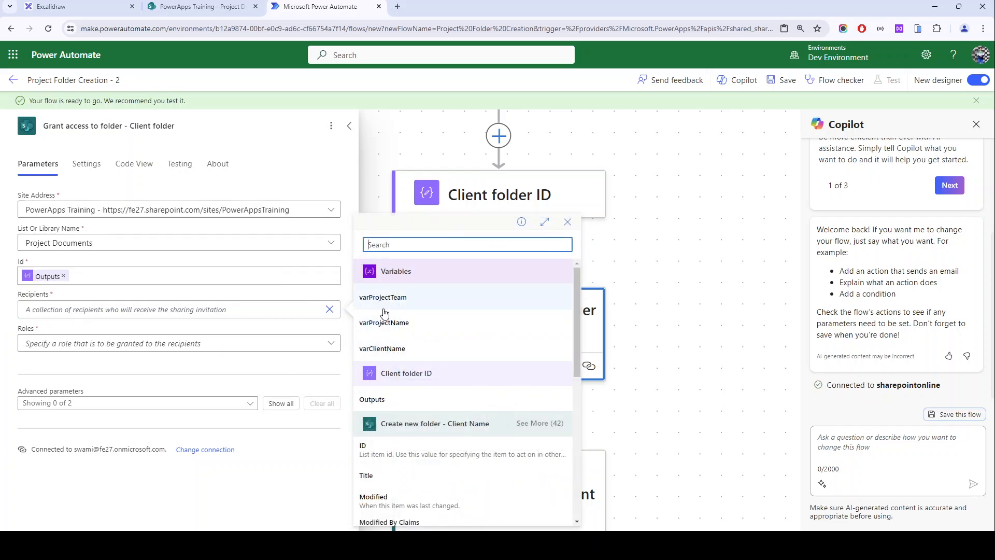
{"action": "left_click", "coordinate": [415, 305]}
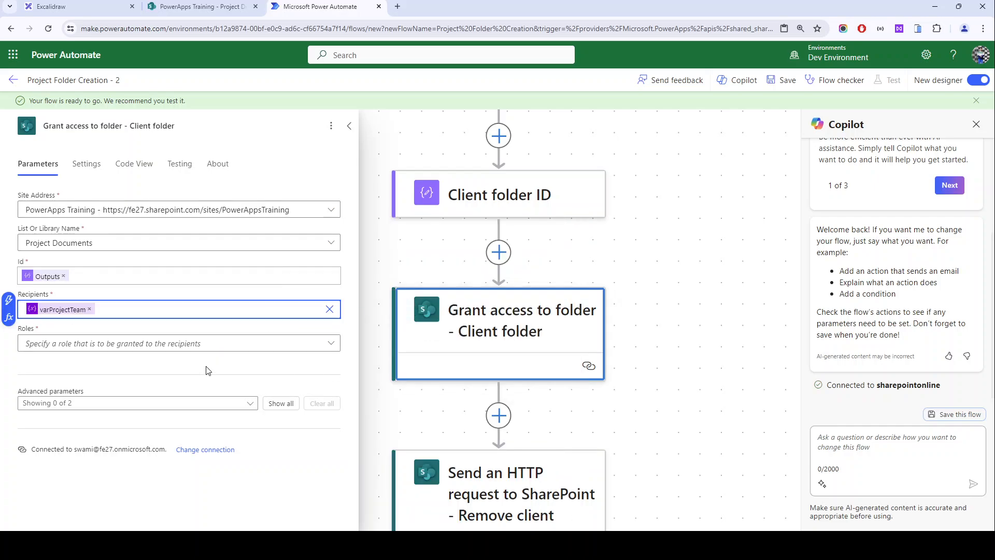
{"action": "left_click", "coordinate": [330, 342]}
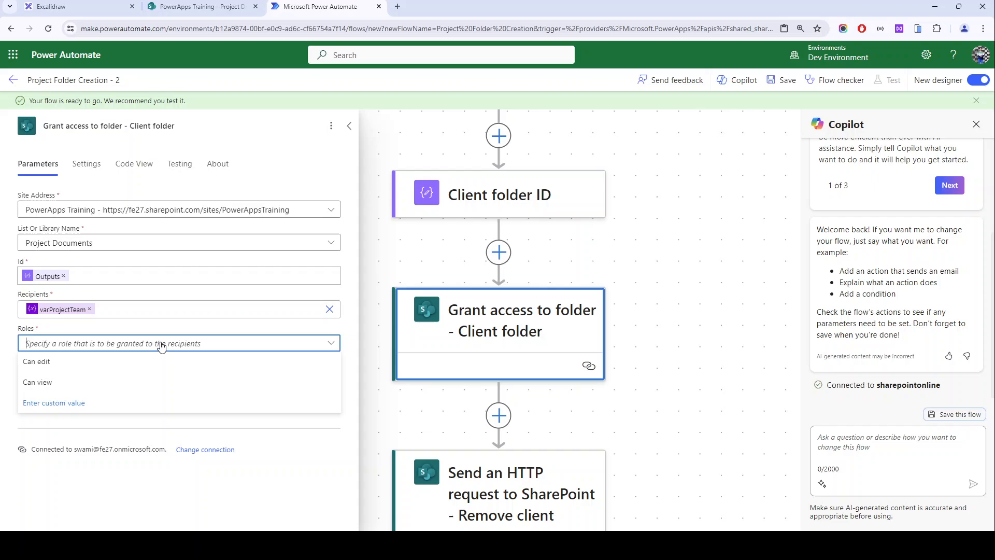
{"action": "left_click", "coordinate": [107, 365]}
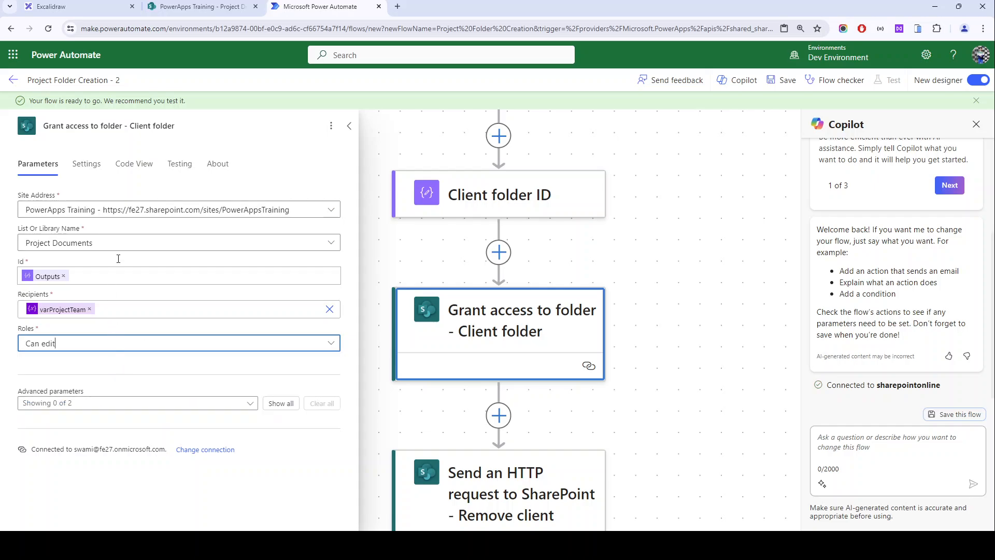
{"action": "left_click", "coordinate": [770, 86]}
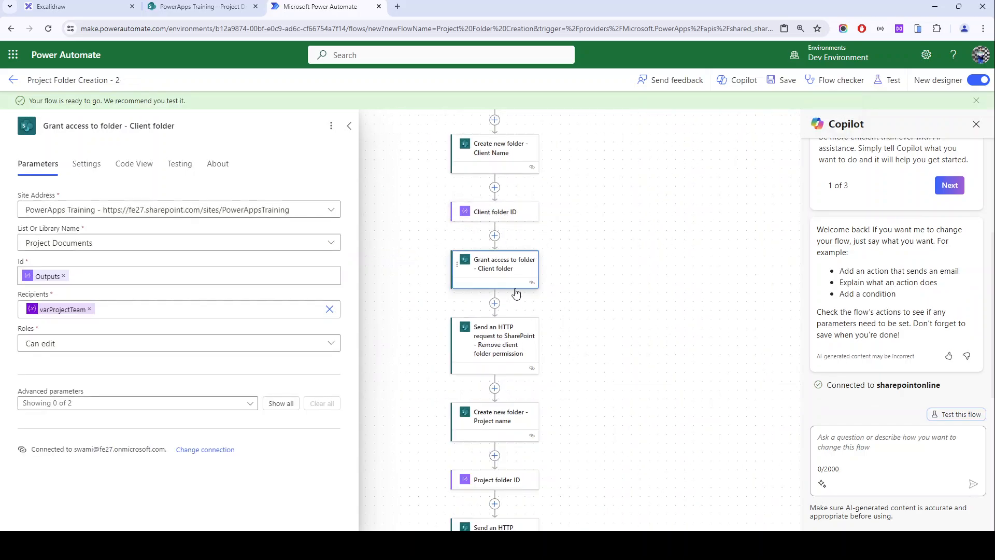
Step: Paste a copy of the client folder access action between "Project folder ID" and the request removing the project folder permission
{"action": "scroll", "coordinate": [515, 290], "scroll_direction": "down", "scroll_amount": 5}
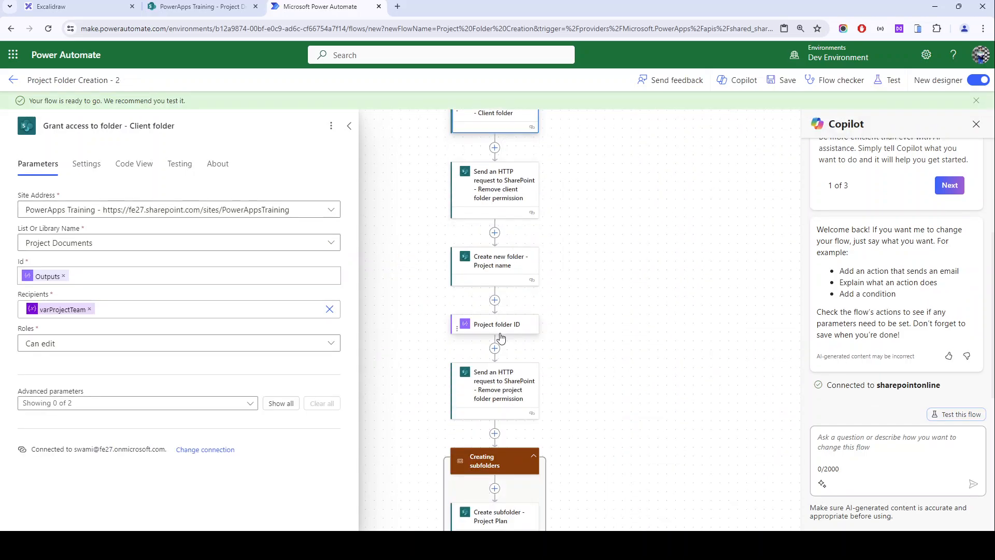
{"action": "scroll", "coordinate": [517, 354], "scroll_direction": "up", "scroll_amount": 3}
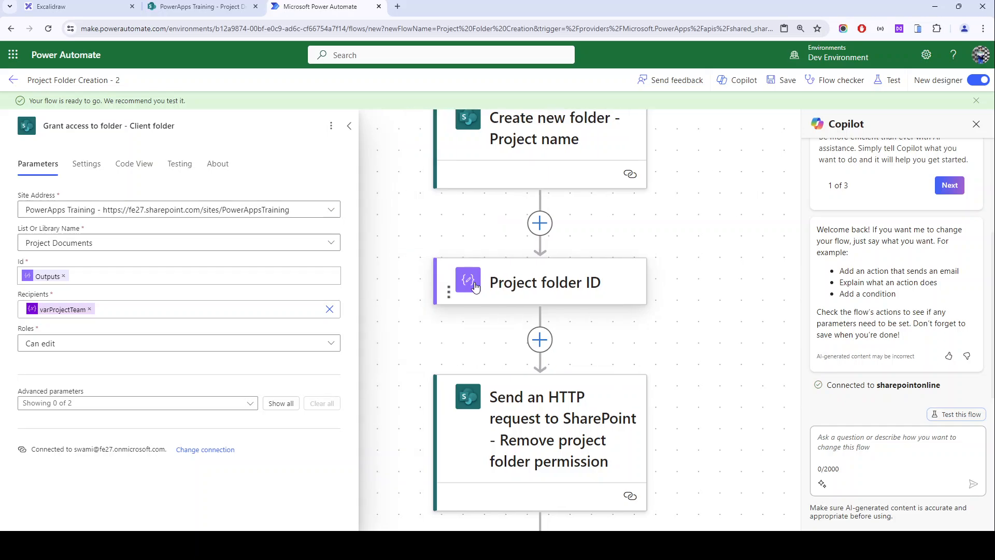
{"action": "left_click", "coordinate": [539, 339]}
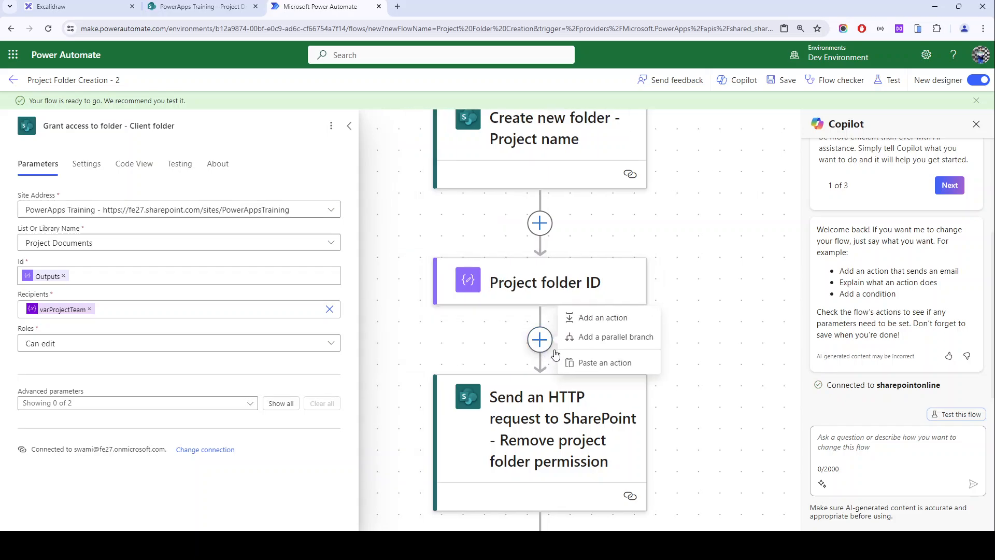
{"action": "left_click", "coordinate": [604, 362]}
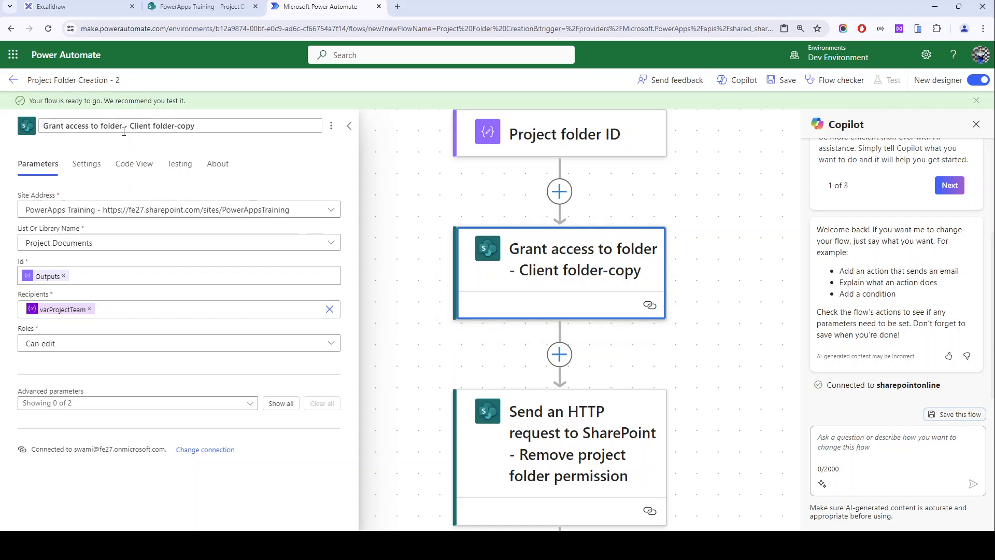
Step: Rename the pasted access action to "Grant access to folder - Project folder"
{"action": "left_click_drag", "start_coordinate": [131, 126], "coordinate": [249, 128]}
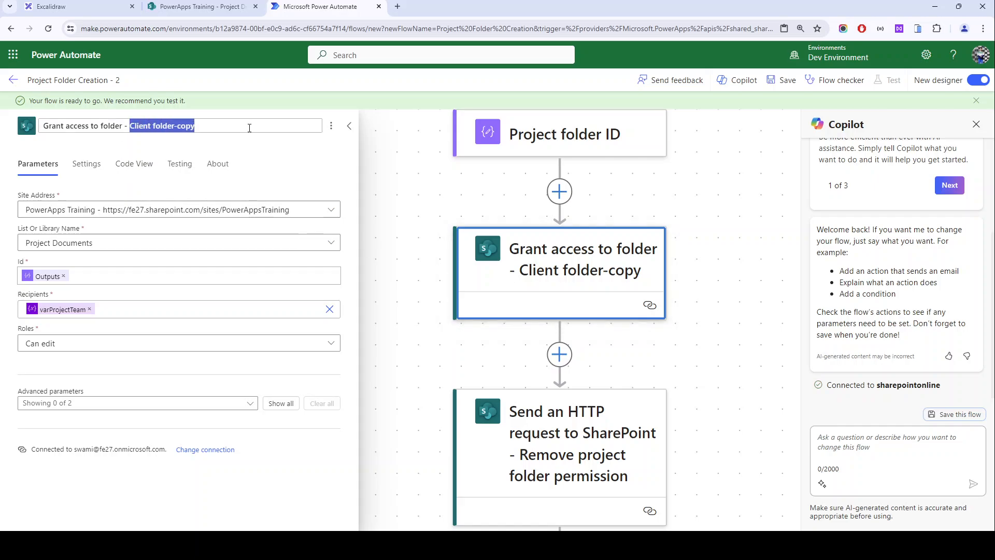
{"action": "type", "text": "Project f"}
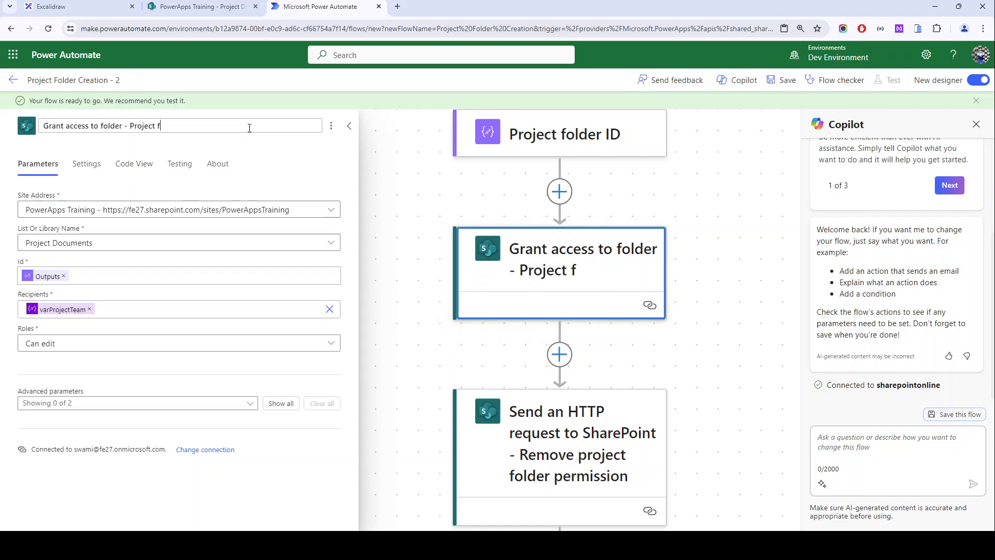
{"action": "type", "text": "older"}
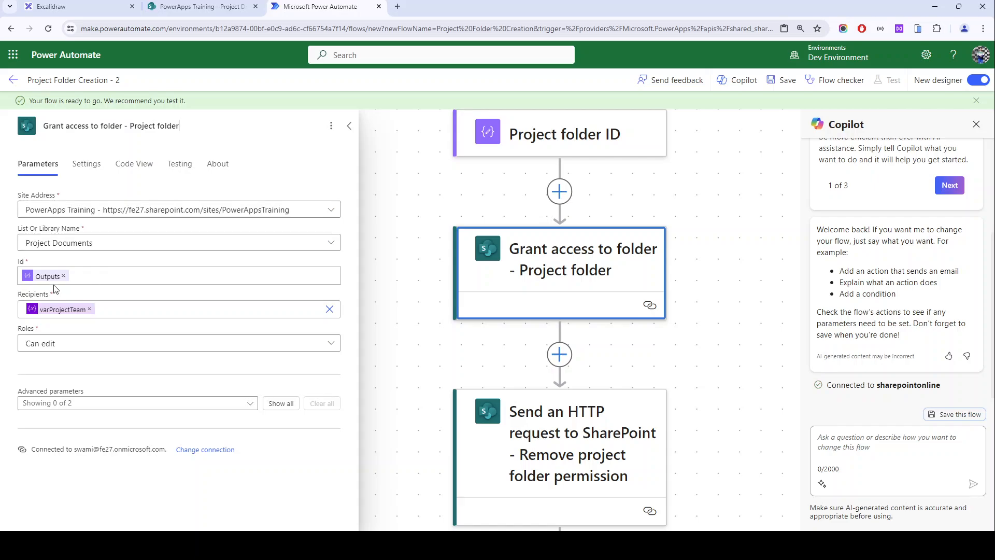
Step: Replace the project folder access action's Id with the Outputs of "Project folder ID", and save the flow
{"action": "left_click", "coordinate": [64, 277]}
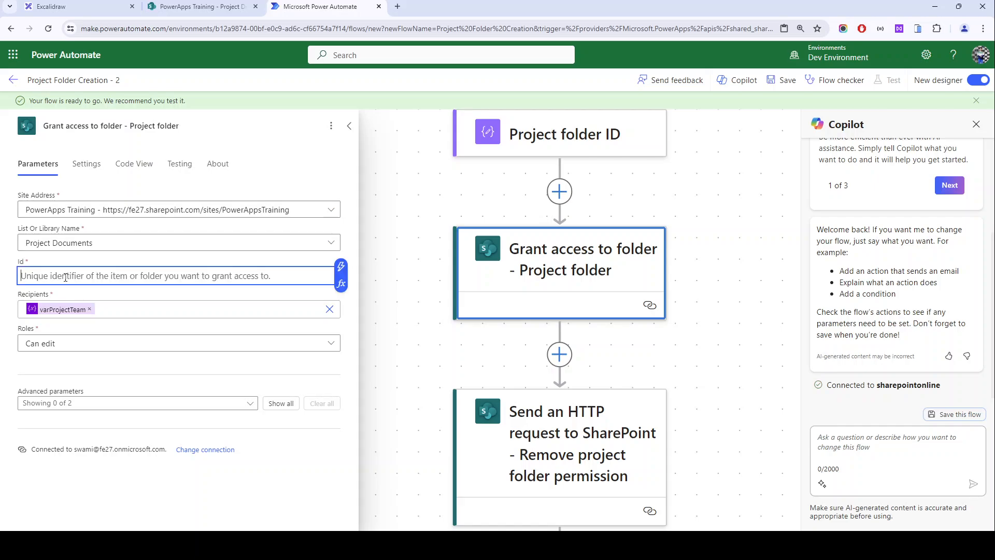
{"action": "left_click", "coordinate": [340, 267]}
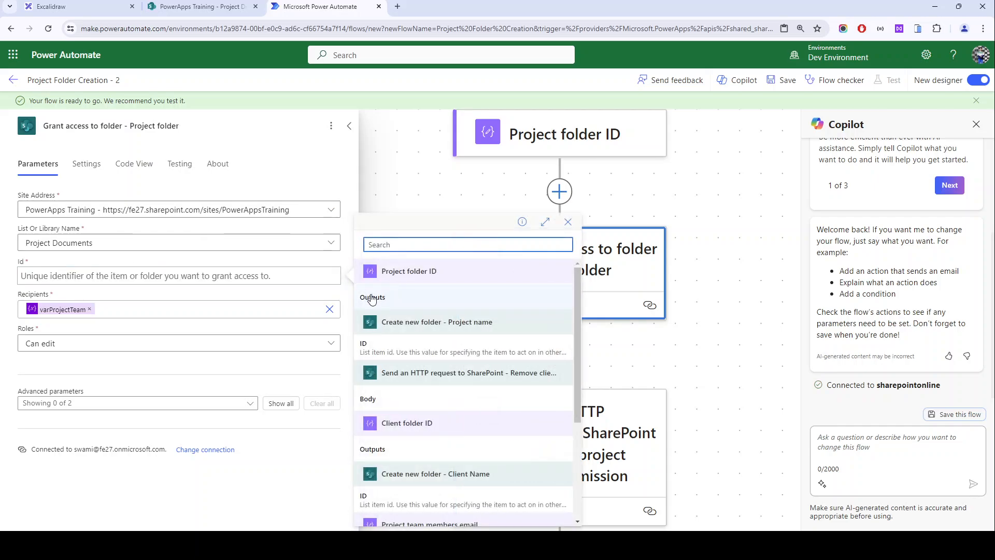
{"action": "left_click", "coordinate": [389, 298]}
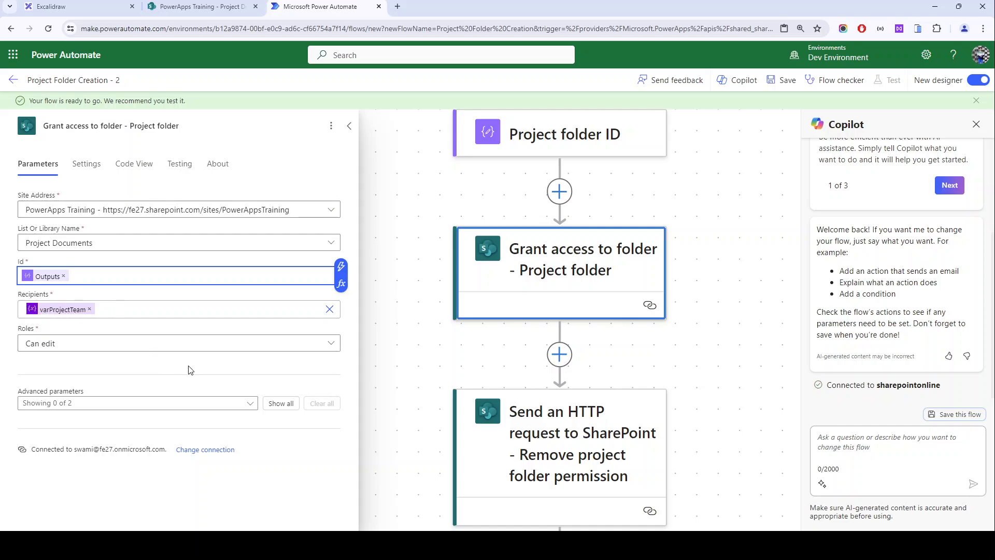
{"action": "scroll", "coordinate": [552, 320], "scroll_direction": "up", "scroll_amount": 2}
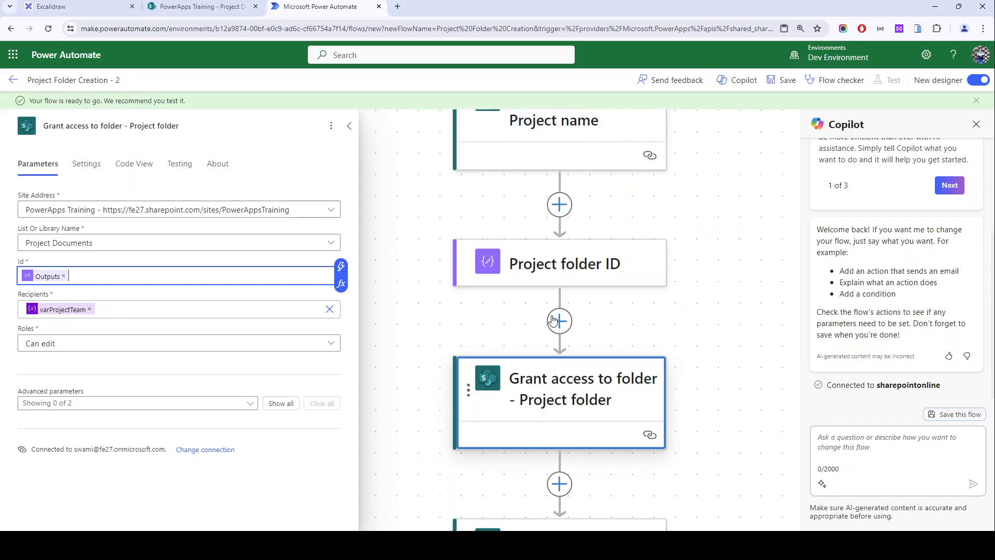
{"action": "scroll", "coordinate": [553, 320], "scroll_direction": "up", "scroll_amount": 2}
{"action": "scroll", "coordinate": [552, 320], "scroll_direction": "down", "scroll_amount": 4}
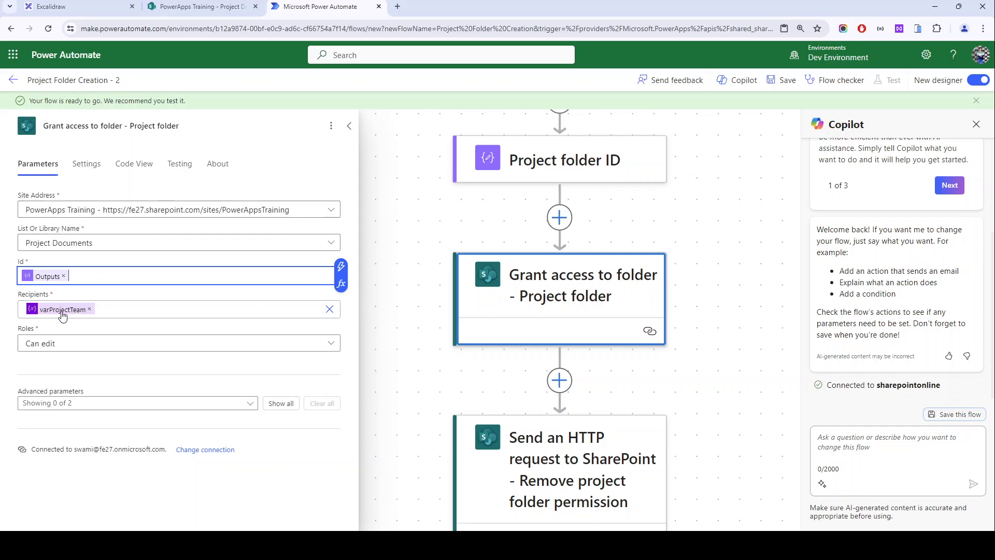
{"action": "left_click", "coordinate": [786, 81]}
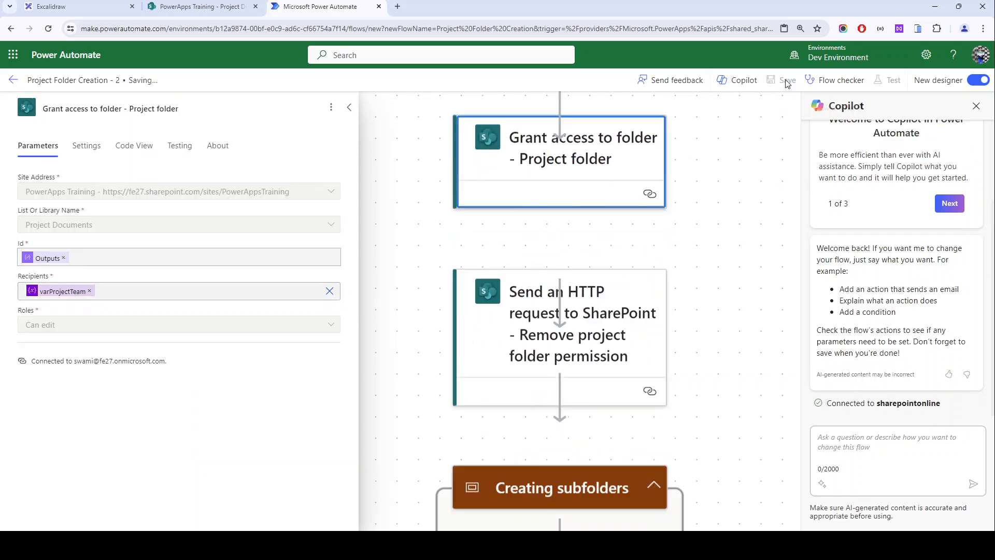
{"action": "scroll", "coordinate": [573, 190], "scroll_direction": "down", "scroll_amount": 2}
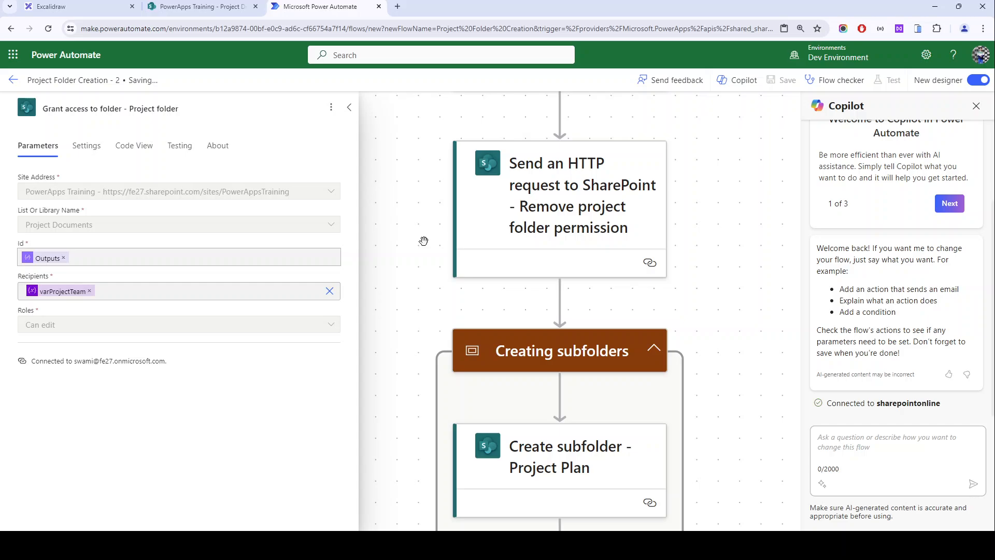
Step: Review the flow down to the "Creating subfolders" scope and start a manual test of it
{"action": "scroll", "coordinate": [455, 326], "scroll_direction": "up", "scroll_amount": 3}
{"action": "scroll", "coordinate": [457, 333], "scroll_direction": "down", "scroll_amount": 4}
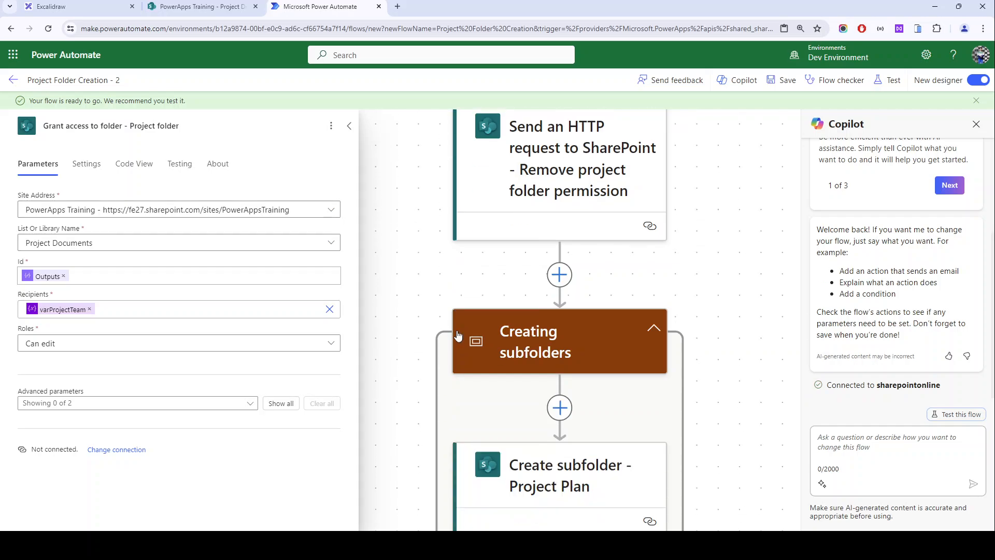
{"action": "left_click", "coordinate": [450, 287]}
{"action": "scroll", "coordinate": [450, 286], "scroll_direction": "down", "scroll_amount": 10}
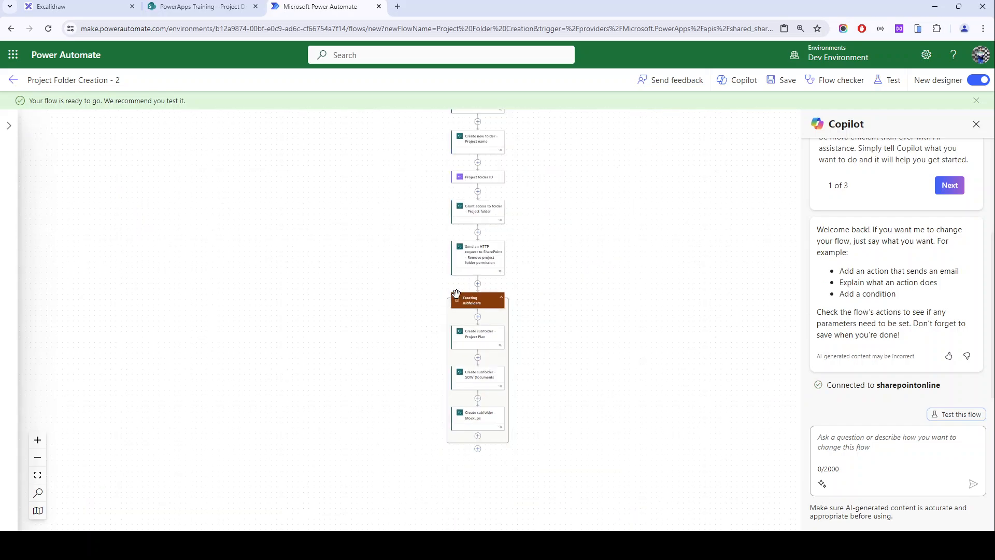
{"action": "scroll", "coordinate": [486, 391], "scroll_direction": "up", "scroll_amount": 4}
{"action": "scroll", "coordinate": [488, 390], "scroll_direction": "up", "scroll_amount": 2}
{"action": "scroll", "coordinate": [483, 383], "scroll_direction": "down", "scroll_amount": 4}
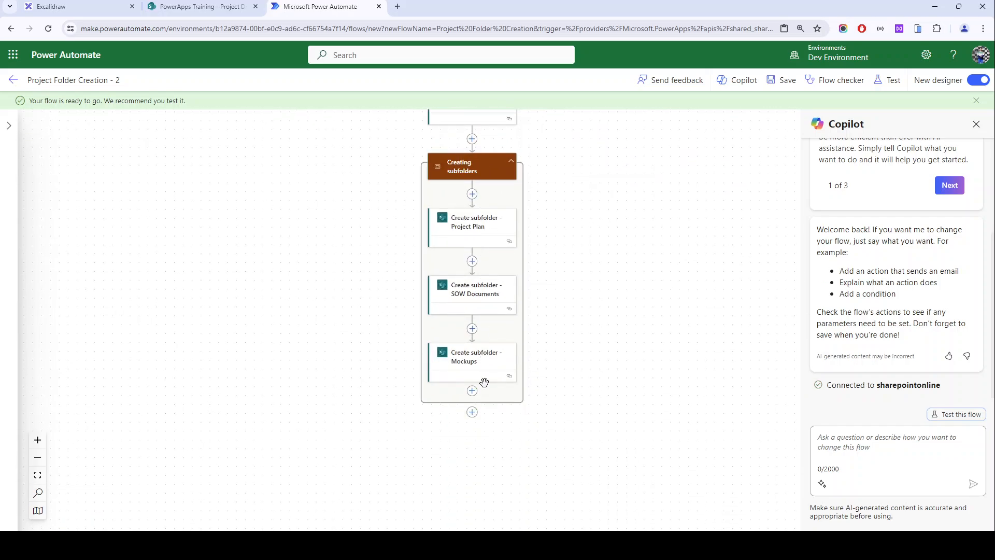
{"action": "left_click", "coordinate": [888, 80]}
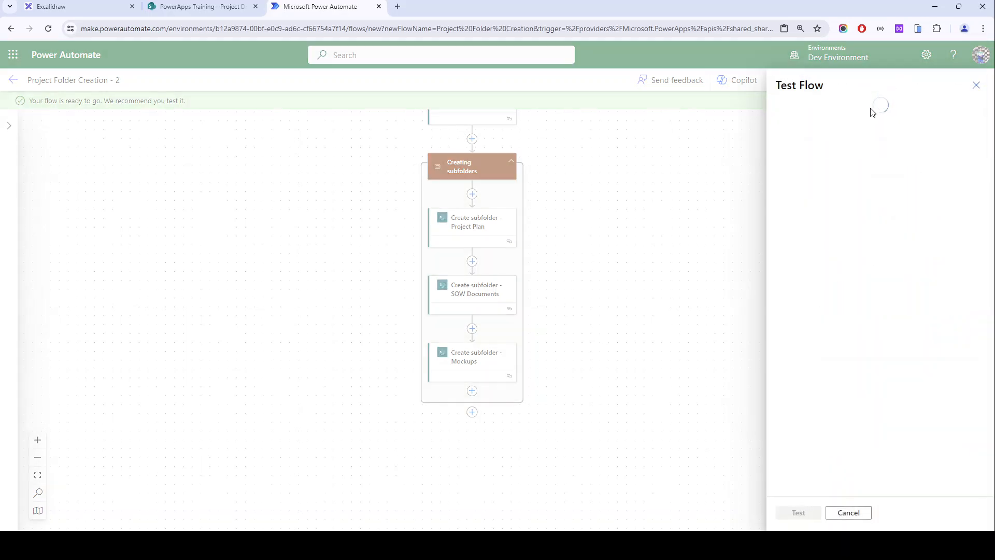
{"action": "left_click", "coordinate": [810, 110]}
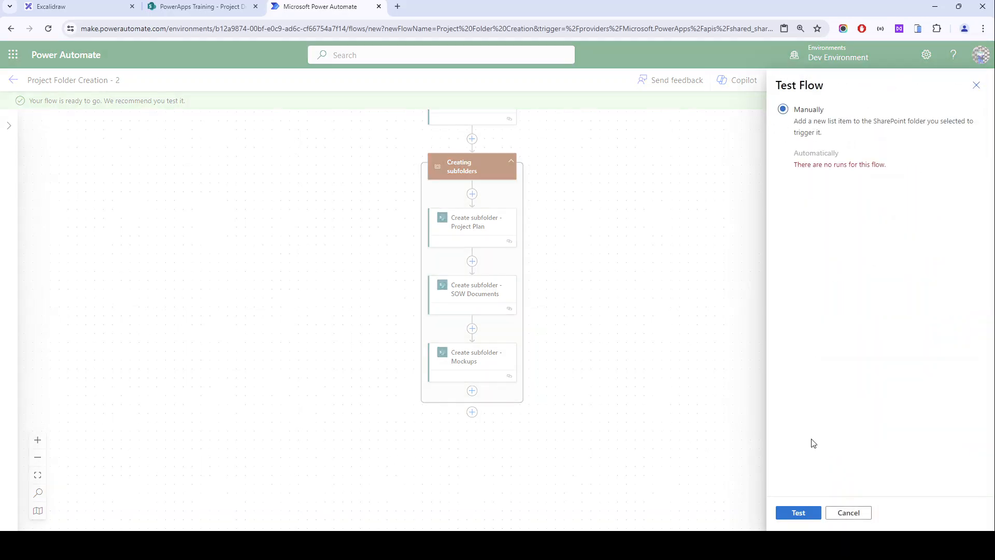
{"action": "left_click", "coordinate": [798, 513]}
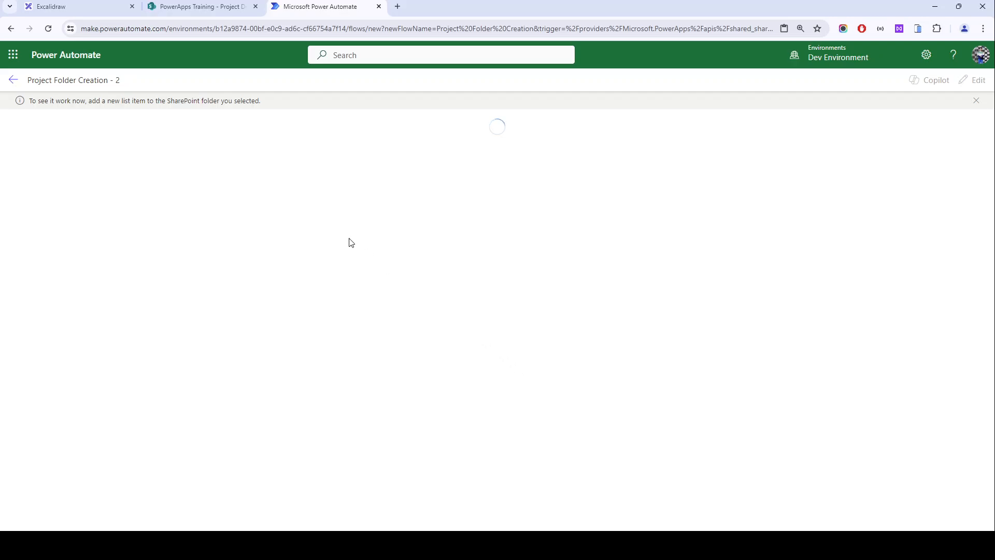
Step: Switch to the SharePoint Projects List and start a new item for client ABC Company titled "SP Migration Project"
{"action": "left_click", "coordinate": [196, 5]}
{"action": "left_click", "coordinate": [505, 101]}
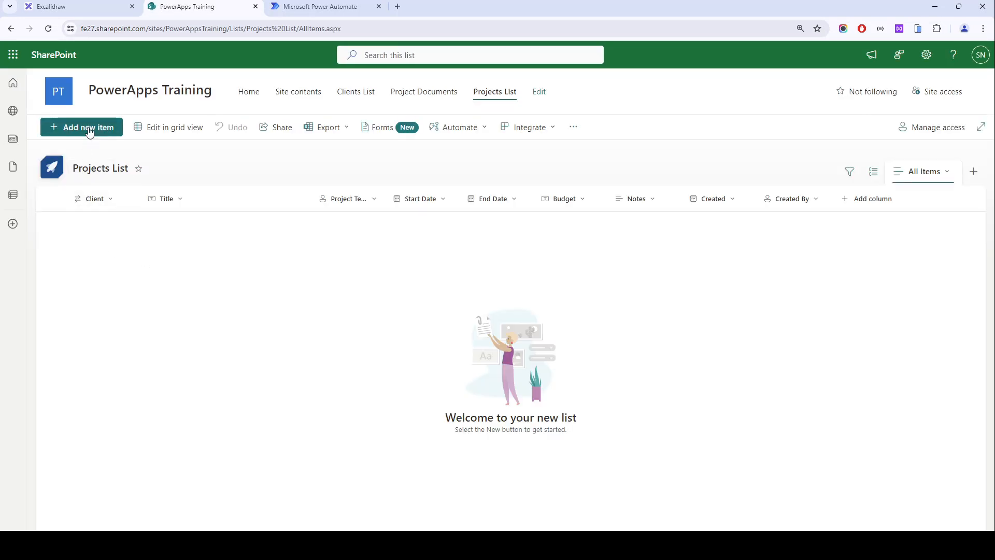
{"action": "left_click", "coordinate": [88, 127]}
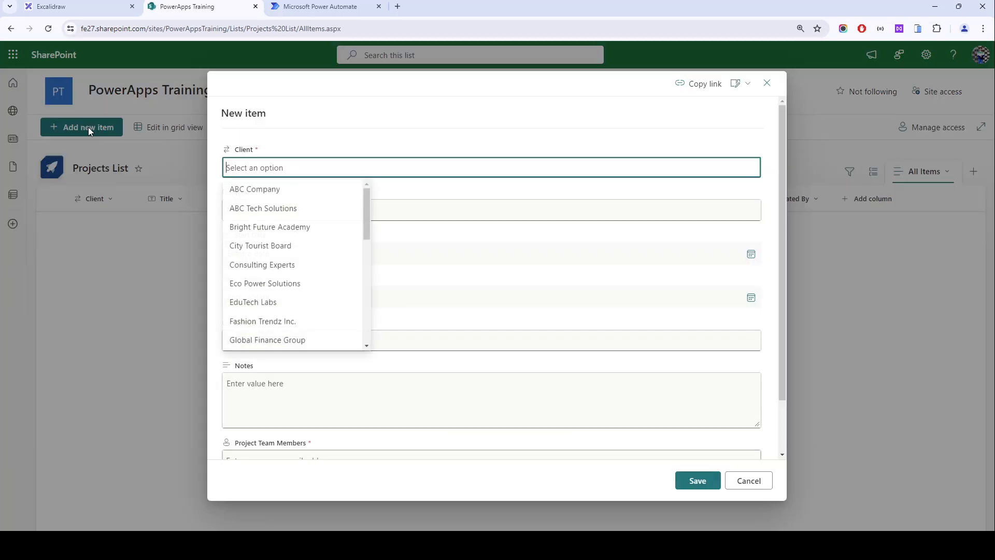
{"action": "left_click", "coordinate": [262, 191]}
{"action": "left_click", "coordinate": [262, 209]}
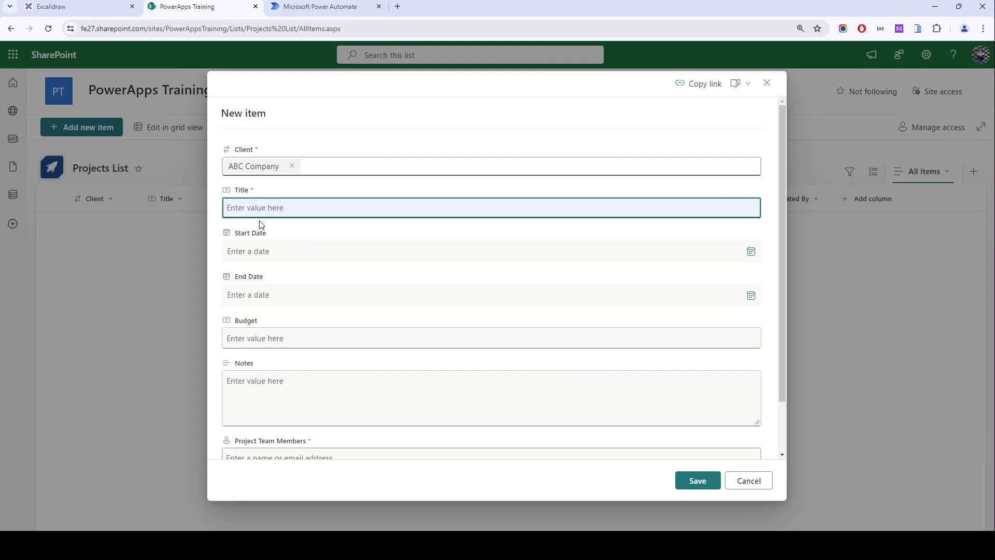
{"action": "type", "text": "SP Migration Project"}
Step: Add user1 and the signed-in user as project team members of the SP Migration Project item, and save it
{"action": "scroll", "coordinate": [296, 363], "scroll_direction": "down", "scroll_amount": 1}
{"action": "left_click", "coordinate": [297, 397]}
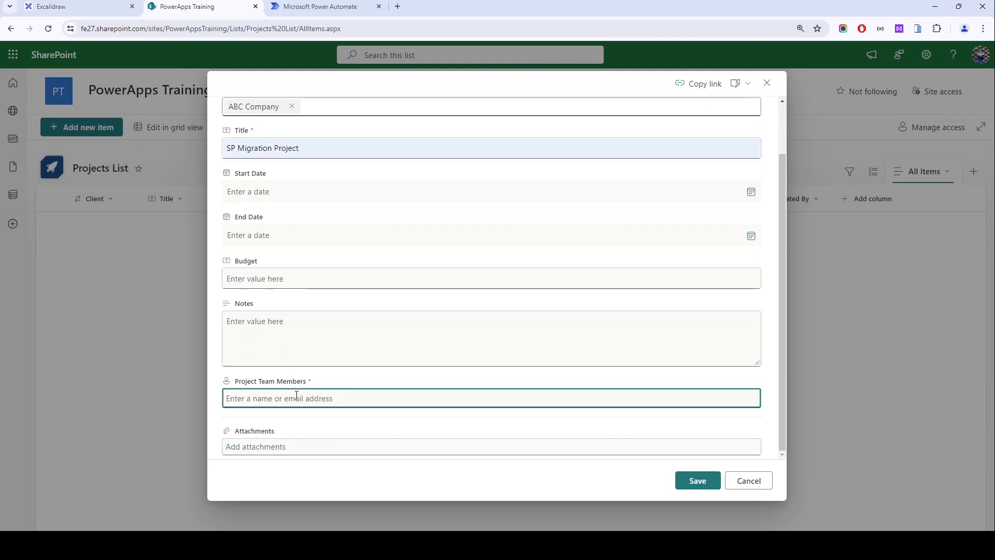
{"action": "type", "text": "user1"}
{"action": "left_click", "coordinate": [296, 424]}
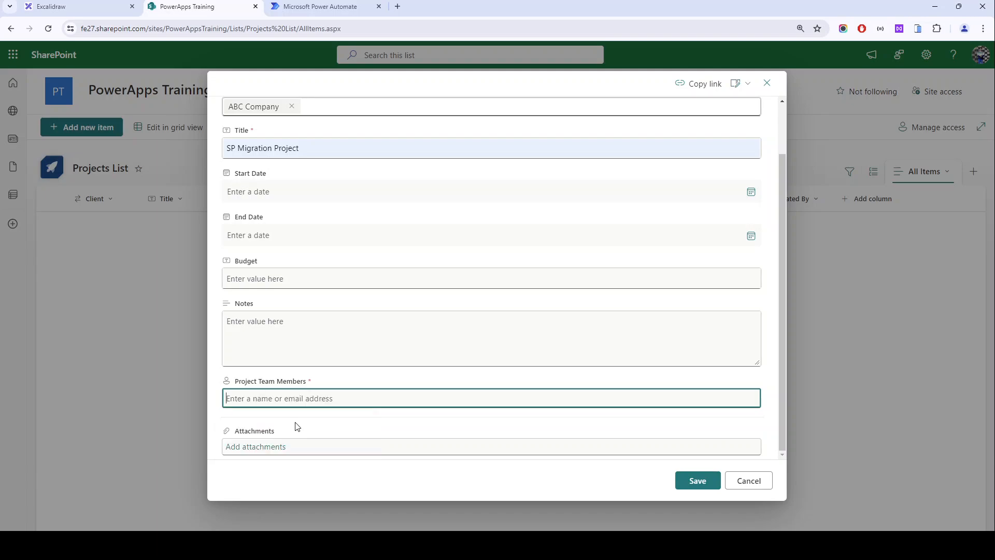
{"action": "type", "text": "swa"}
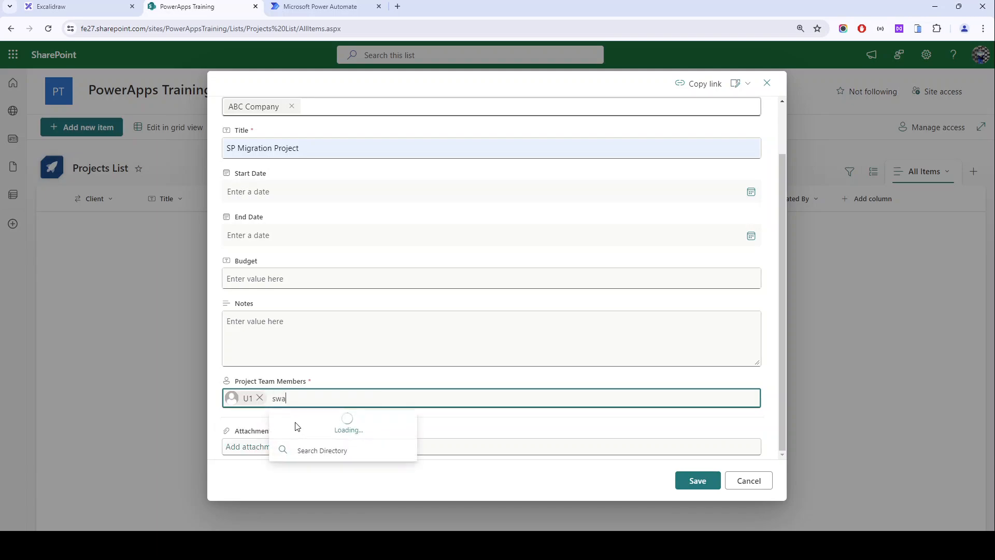
{"action": "left_click", "coordinate": [328, 437]}
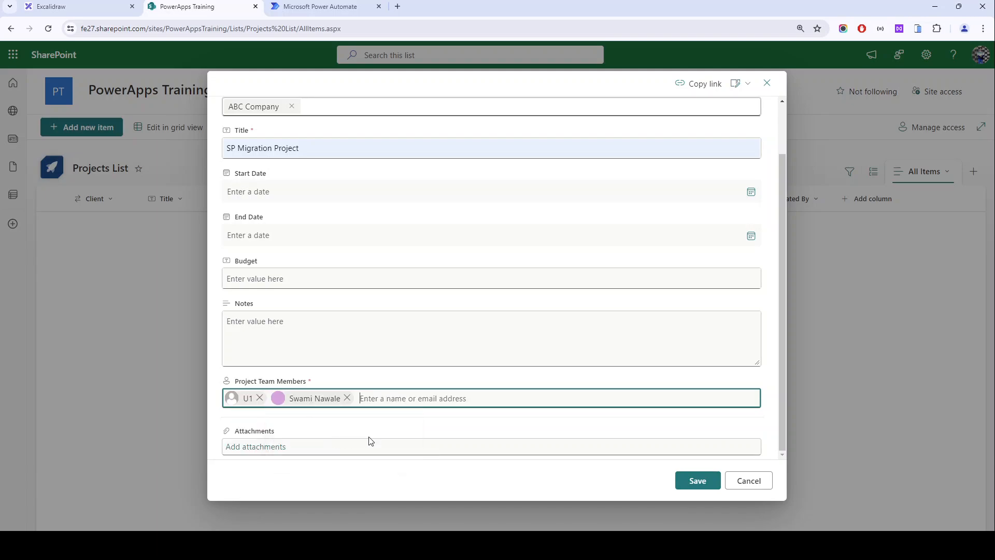
{"action": "left_click", "coordinate": [703, 483]}
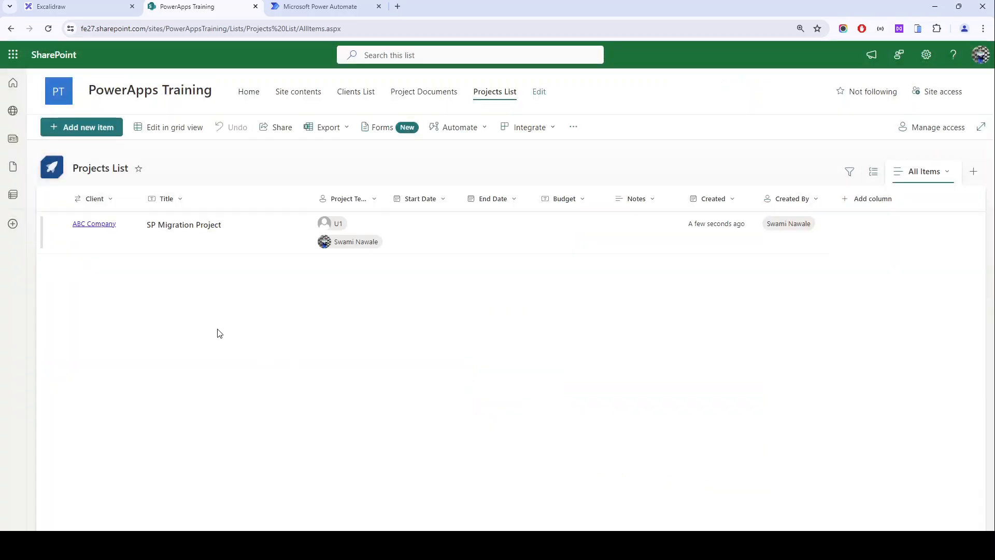
Step: Start another Projects List item for client ABC Company titled "PowerApps project"
{"action": "left_click", "coordinate": [88, 127]}
{"action": "left_click", "coordinate": [304, 173]}
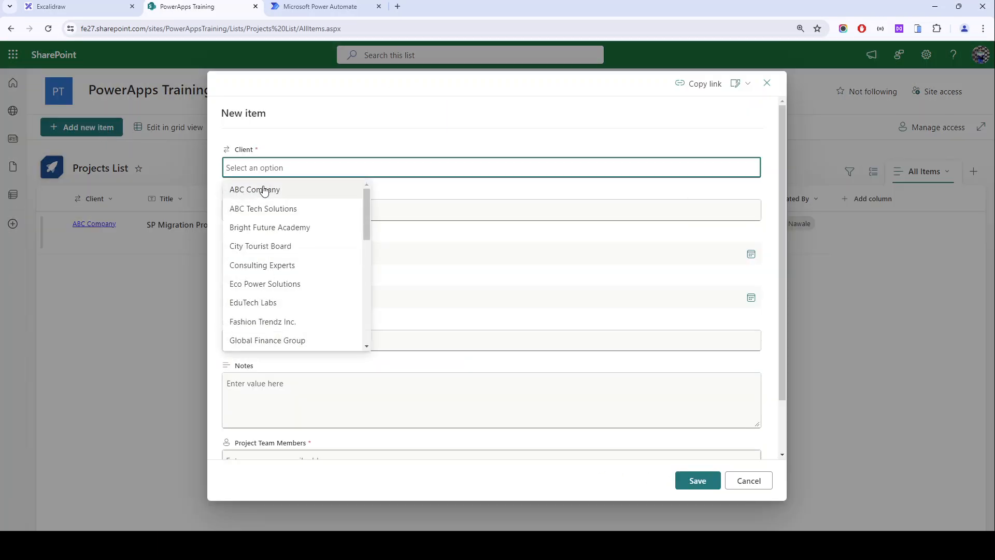
{"action": "left_click", "coordinate": [255, 190]}
{"action": "left_click", "coordinate": [267, 205]}
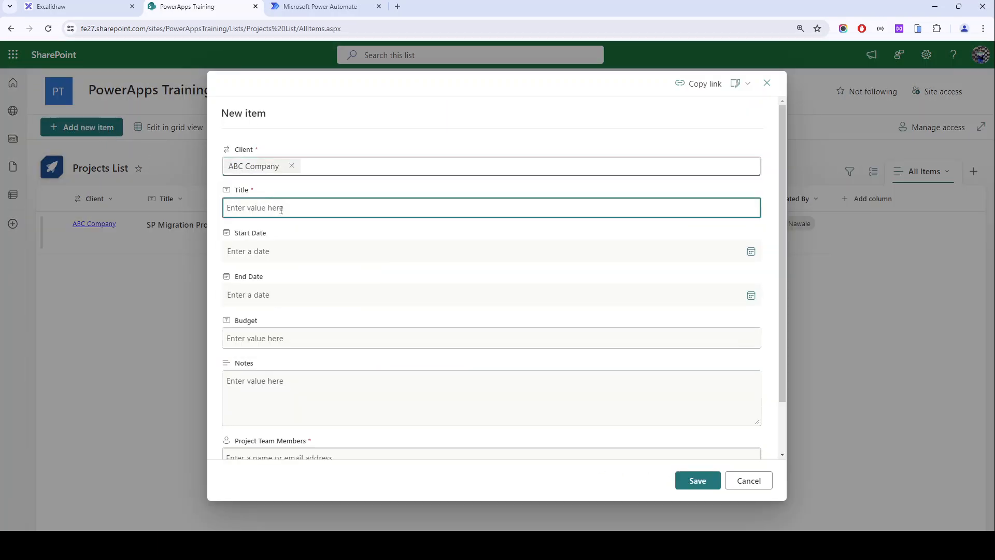
{"action": "type", "text": "PowerApps project"}
Step: Add user2 and the signed-in user as project team members of the PowerApps project item, and save it
{"action": "scroll", "coordinate": [311, 287], "scroll_direction": "down", "scroll_amount": 2}
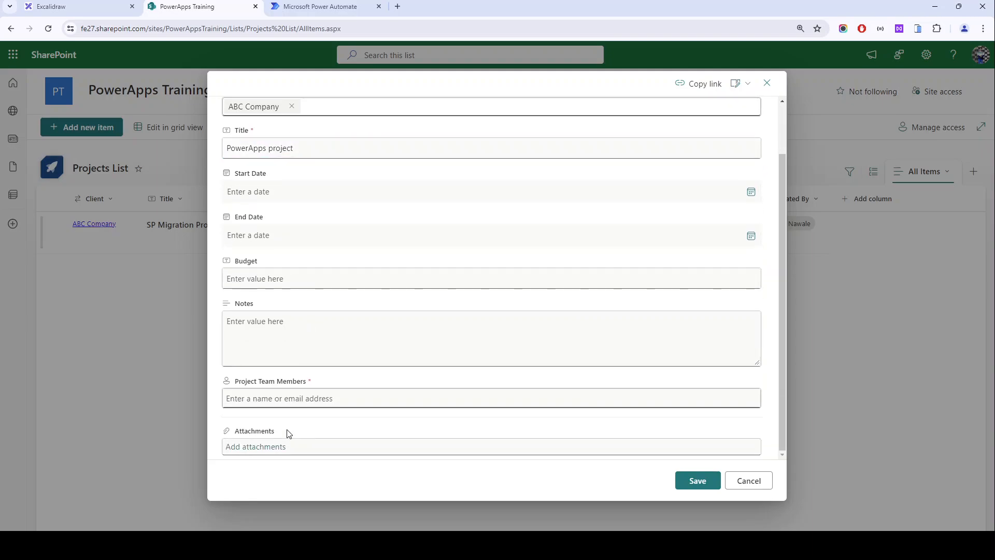
{"action": "left_click", "coordinate": [270, 398]}
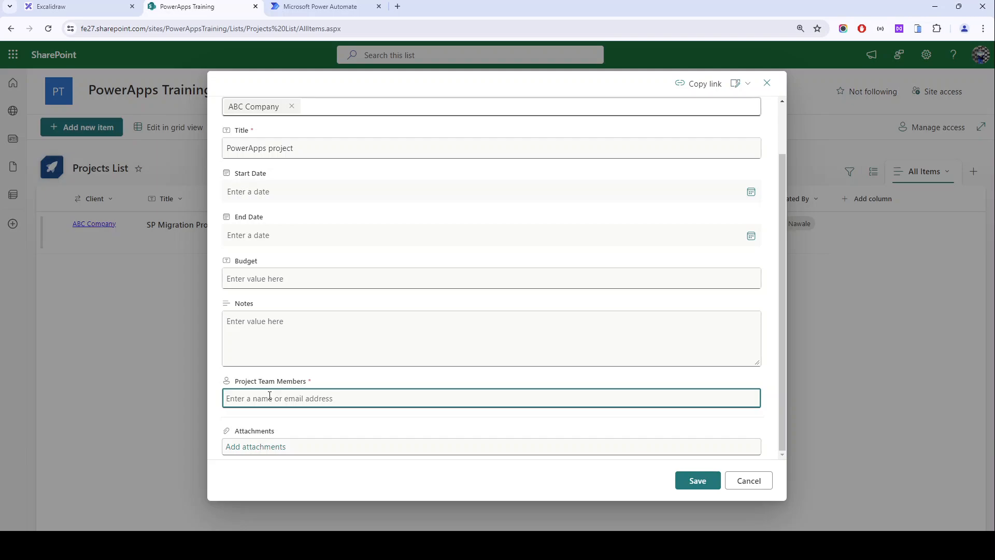
{"action": "type", "text": "user2"}
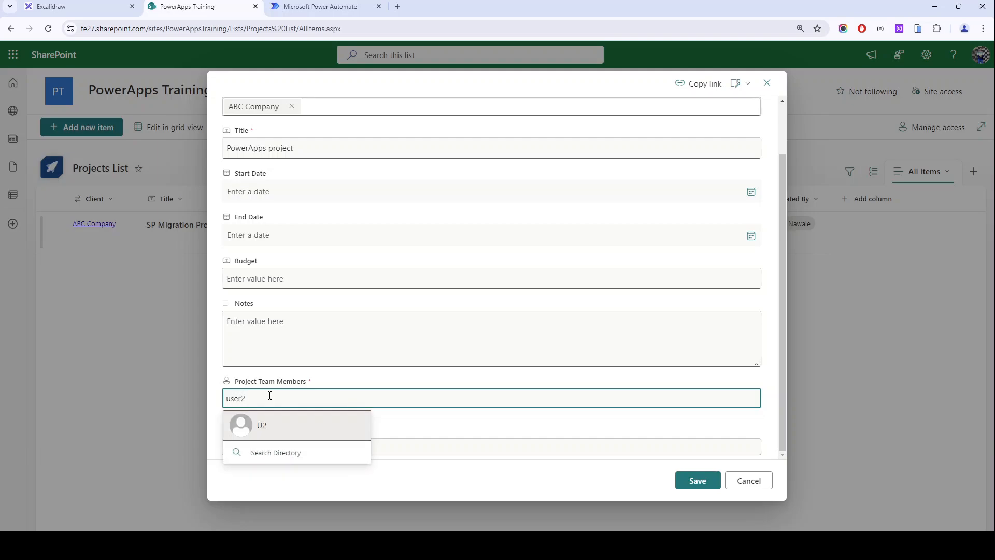
{"action": "left_click", "coordinate": [272, 434]}
{"action": "type", "text": "proje"}
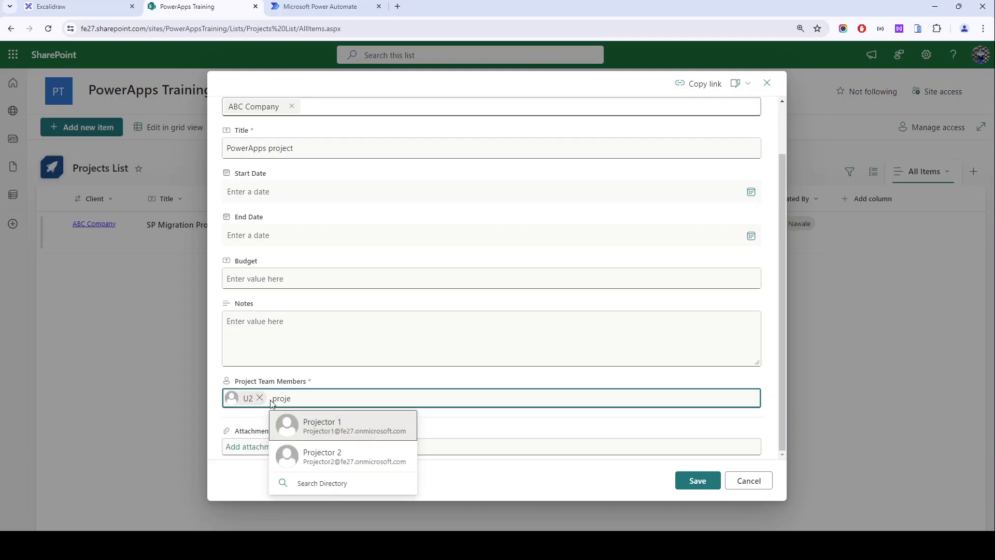
{"action": "left_click", "coordinate": [314, 422]}
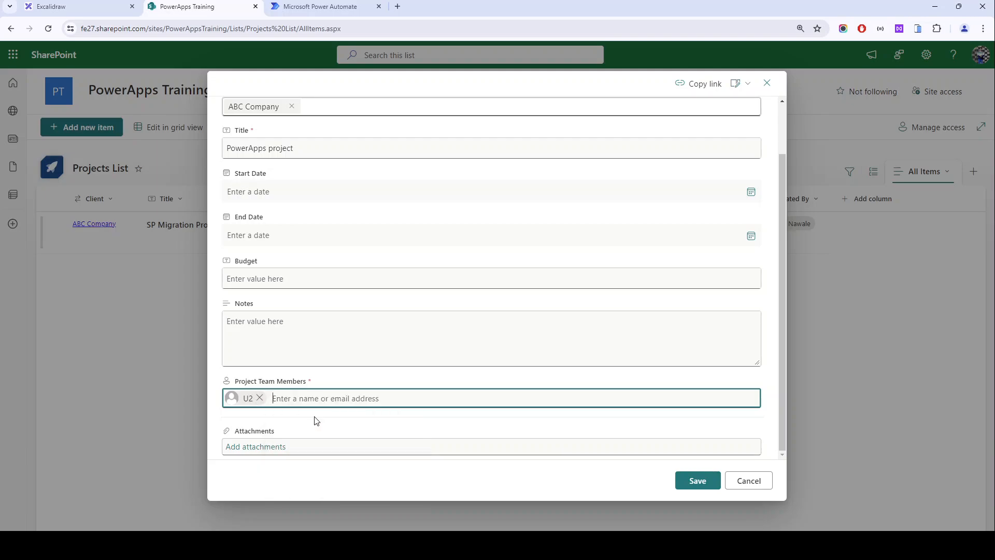
{"action": "type", "text": "pawan"}
{"action": "left_click", "coordinate": [314, 422]}
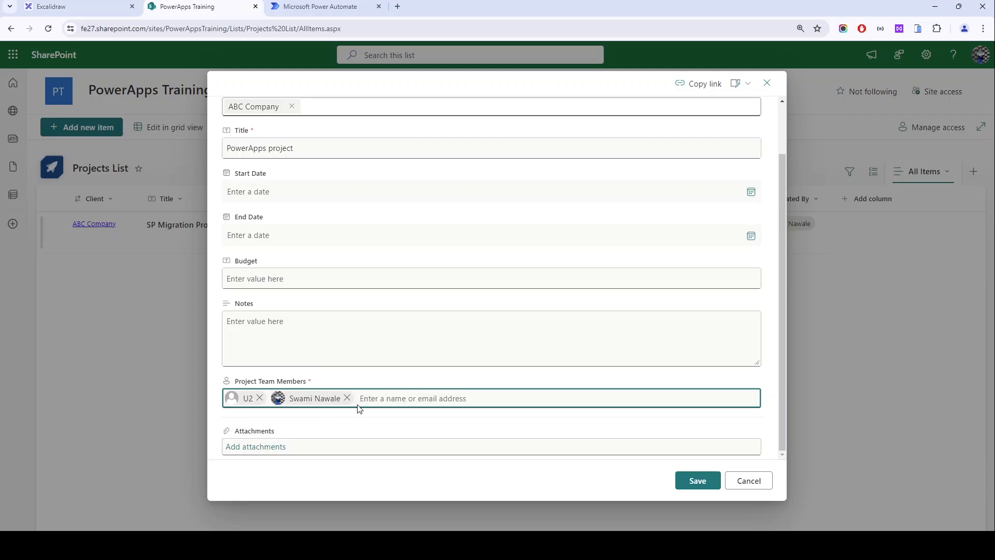
{"action": "left_click", "coordinate": [680, 476]}
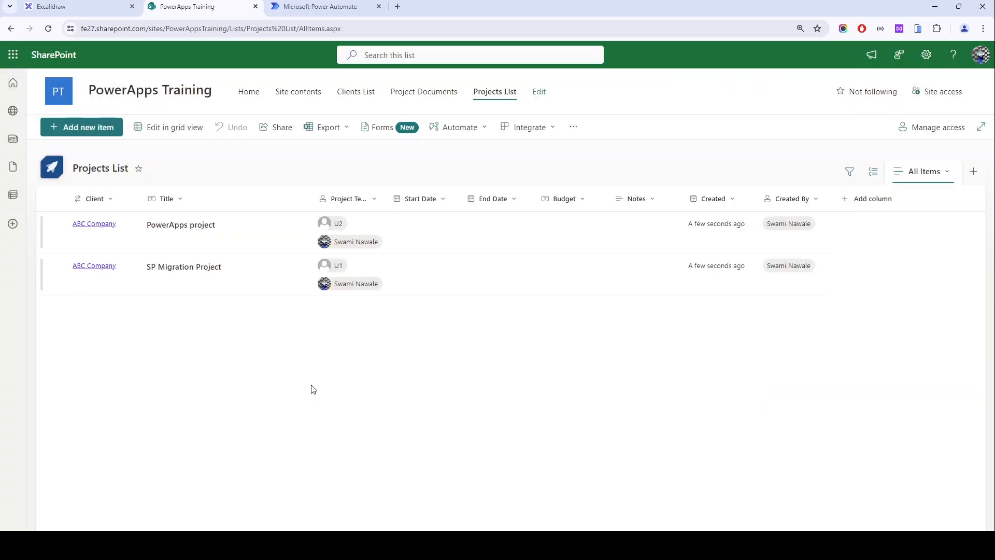
Step: Start a third Projects List item for client EduTech Labs titled "D365 Development"
{"action": "left_click", "coordinate": [92, 130]}
{"action": "left_click", "coordinate": [290, 301]}
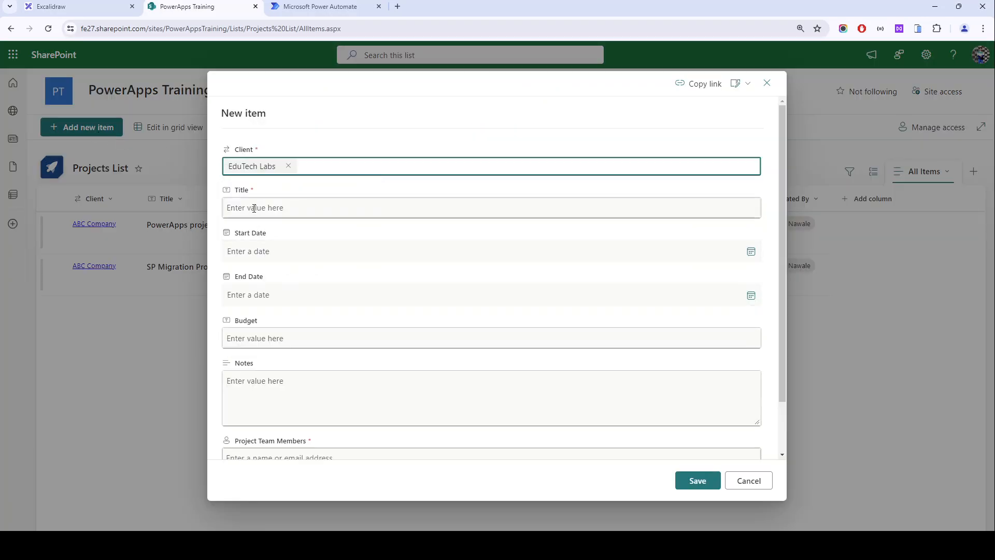
{"action": "left_click", "coordinate": [253, 207]}
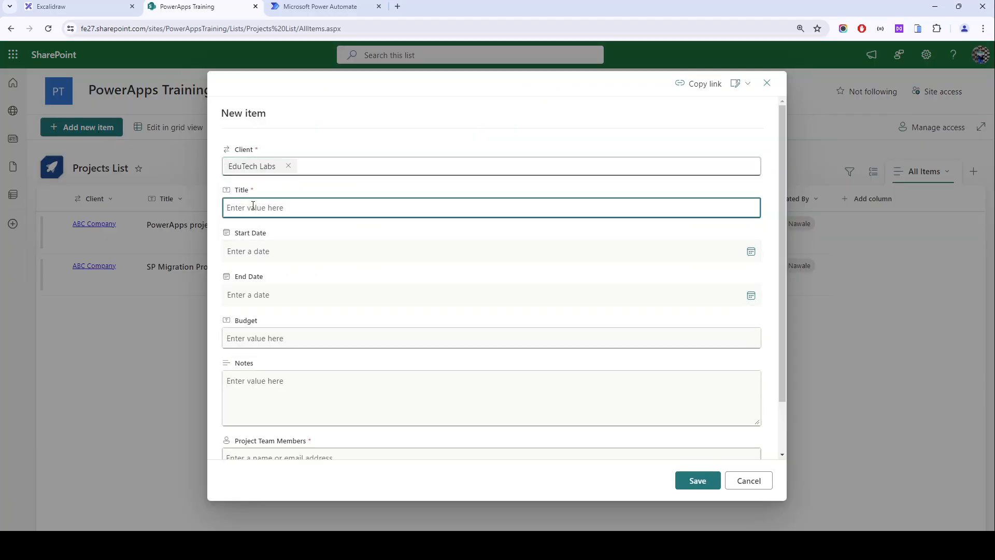
{"action": "type", "text": "D365 Development"}
Step: Add user1 and user2 as project team members of the D365 Development item, and save it
{"action": "scroll", "coordinate": [253, 205], "scroll_direction": "down", "scroll_amount": 1}
{"action": "left_click", "coordinate": [263, 398]}
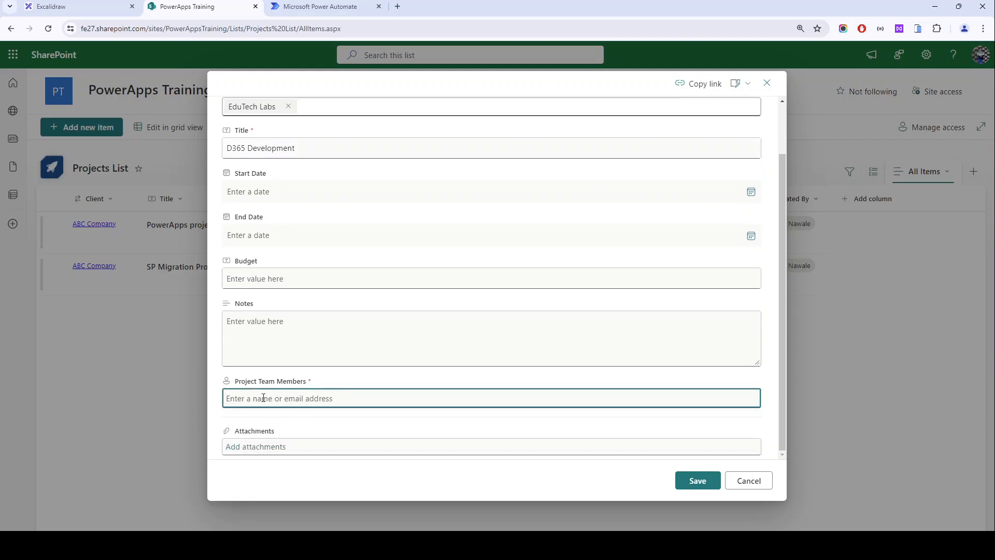
{"action": "type", "text": "user1"}
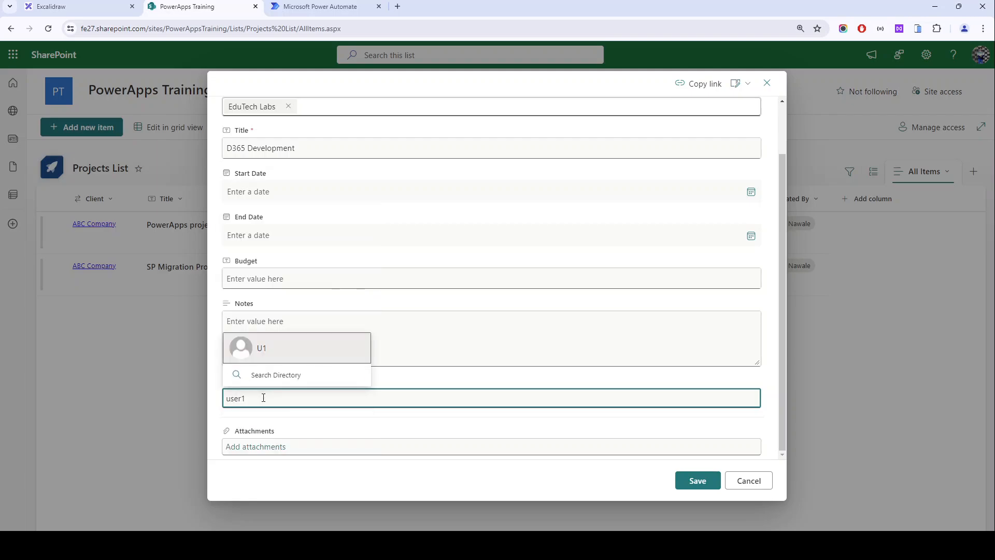
{"action": "key", "text": "Return"}
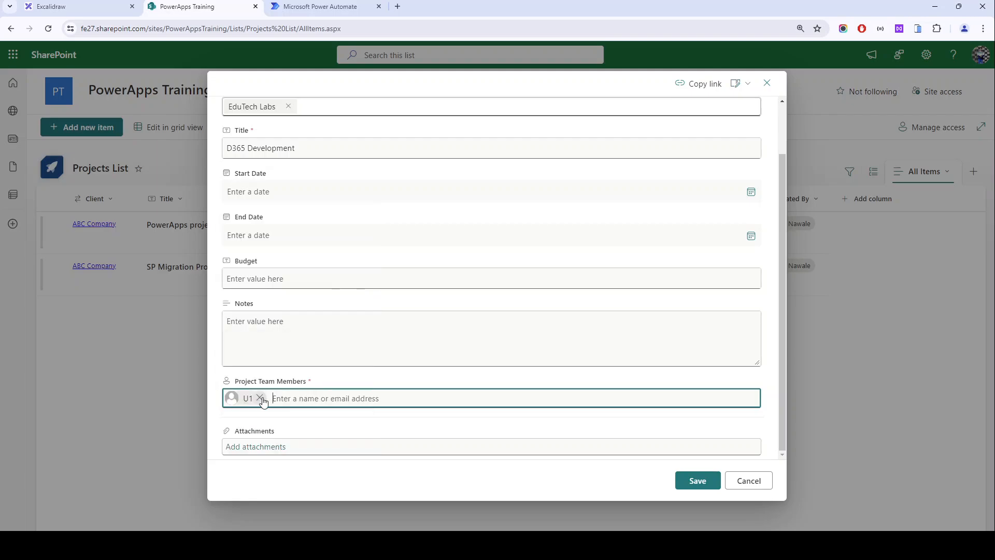
{"action": "type", "text": "user2"}
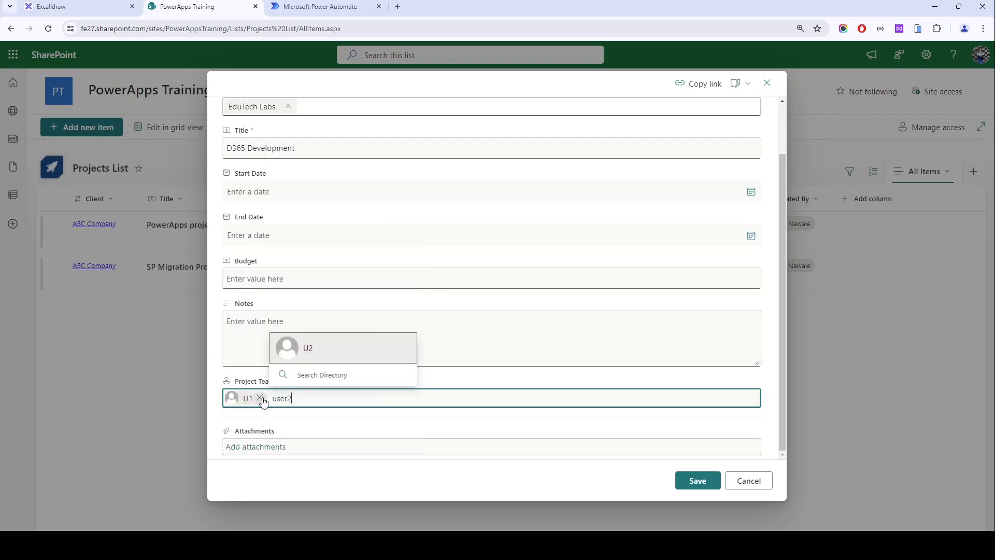
{"action": "key", "text": "Return"}
{"action": "left_click", "coordinate": [699, 485]}
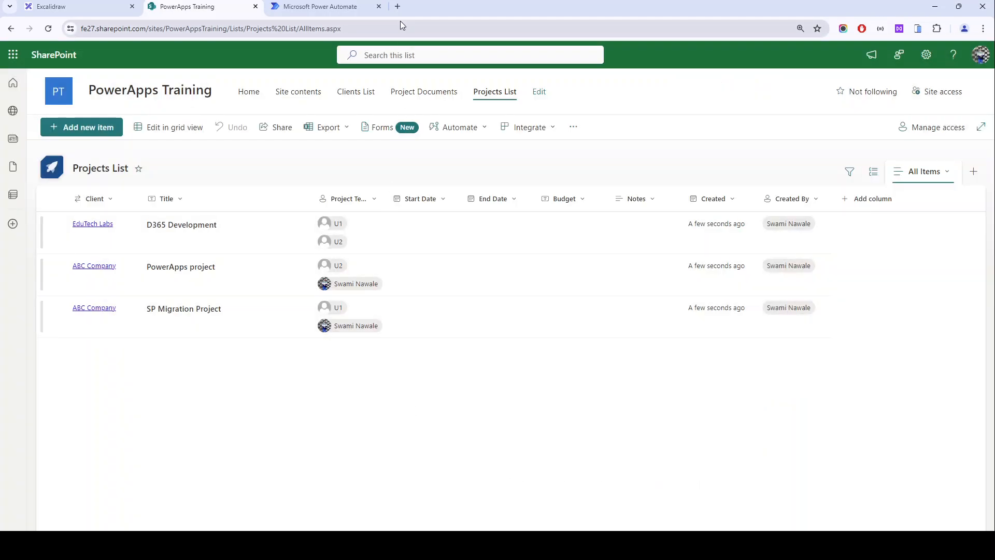
Step: Switch to Power Automate and examine the test run's actions, including the inputs and outputs of "Project team members email"
{"action": "left_click", "coordinate": [322, 6]}
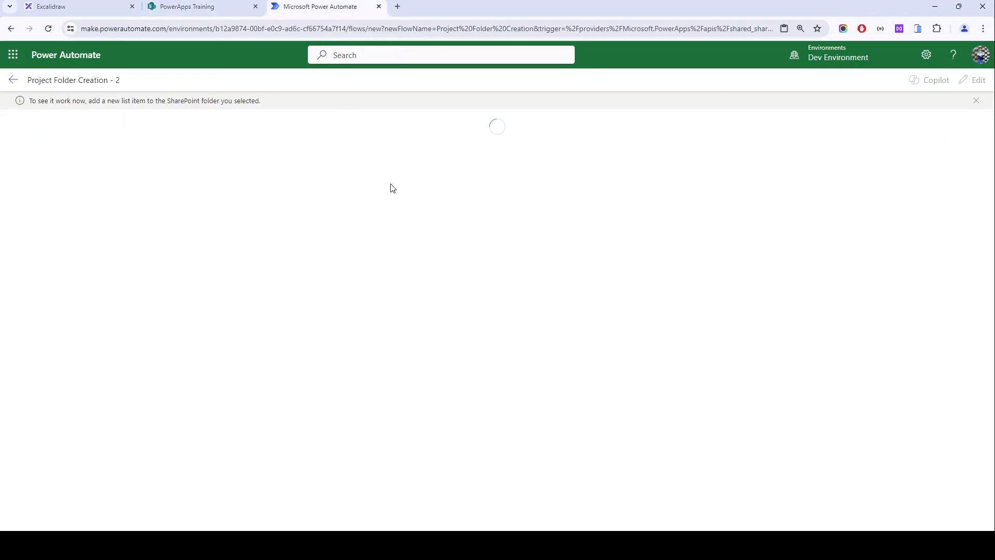
{"action": "scroll", "coordinate": [427, 327], "scroll_direction": "down", "scroll_amount": 3}
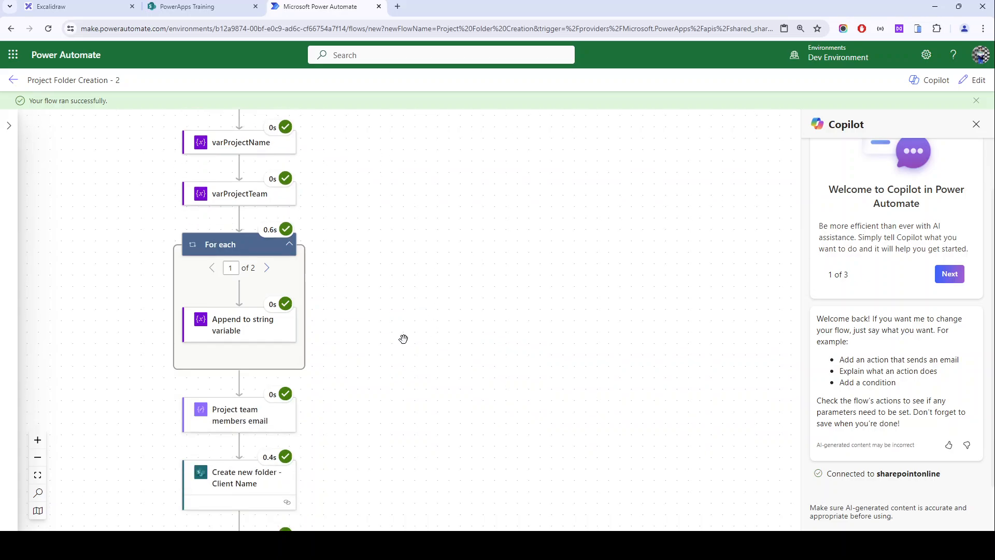
{"action": "scroll", "coordinate": [331, 401], "scroll_direction": "left", "scroll_amount": 3}
{"action": "scroll", "coordinate": [331, 401], "scroll_direction": "down", "scroll_amount": 3}
{"action": "scroll", "coordinate": [333, 406], "scroll_direction": "up", "scroll_amount": 6}
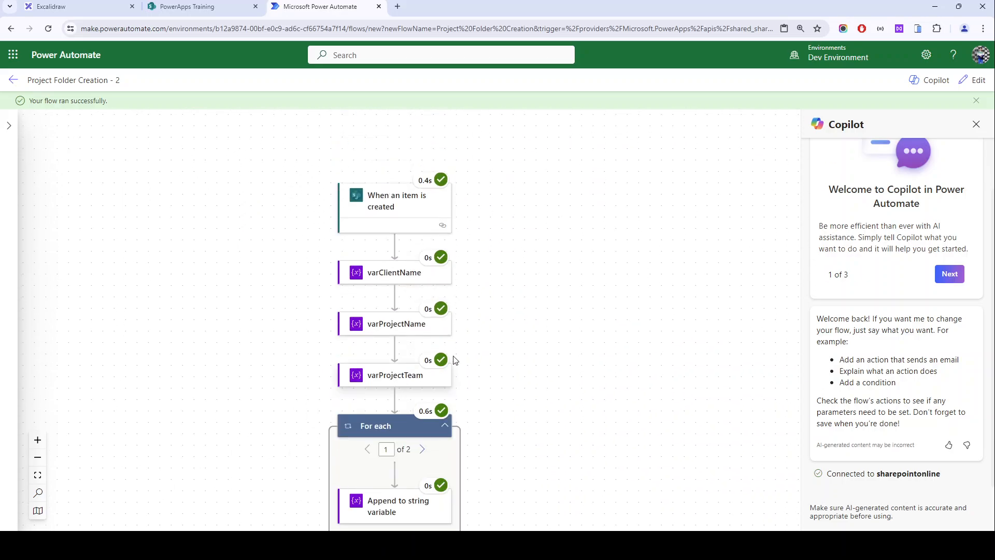
{"action": "scroll", "coordinate": [418, 302], "scroll_direction": "down", "scroll_amount": 2}
{"action": "scroll", "coordinate": [418, 302], "scroll_direction": "up", "scroll_amount": 2}
{"action": "scroll", "coordinate": [418, 302], "scroll_direction": "down", "scroll_amount": 3}
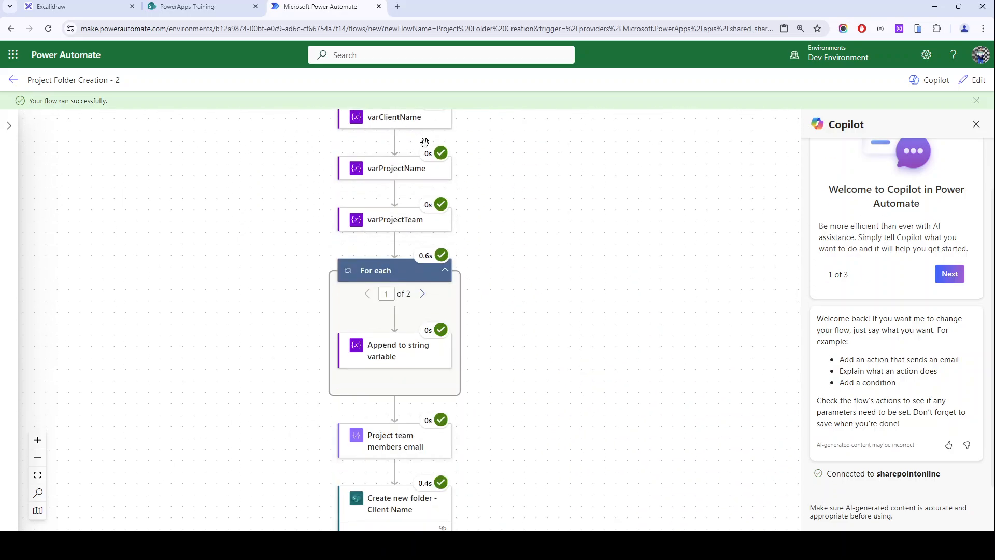
{"action": "scroll", "coordinate": [415, 290], "scroll_direction": "down", "scroll_amount": 4}
{"action": "left_click", "coordinate": [377, 333]}
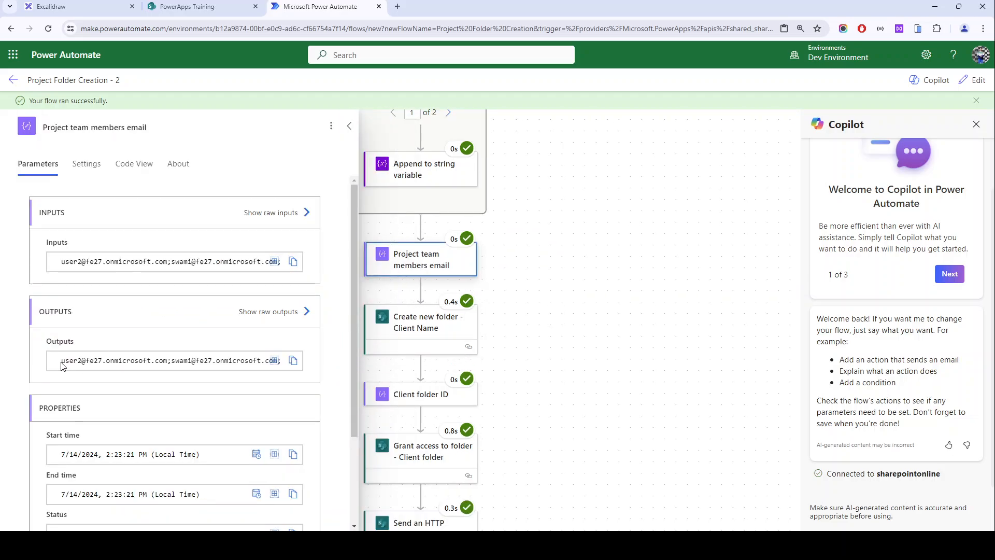
Step: Compare the "Project team members email" output with the team members of the PowerApps project item in the Projects List
{"action": "left_click_drag", "start_coordinate": [62, 361], "coordinate": [275, 361]}
{"action": "left_click", "coordinate": [172, 361]}
{"action": "left_click", "coordinate": [192, 7]}
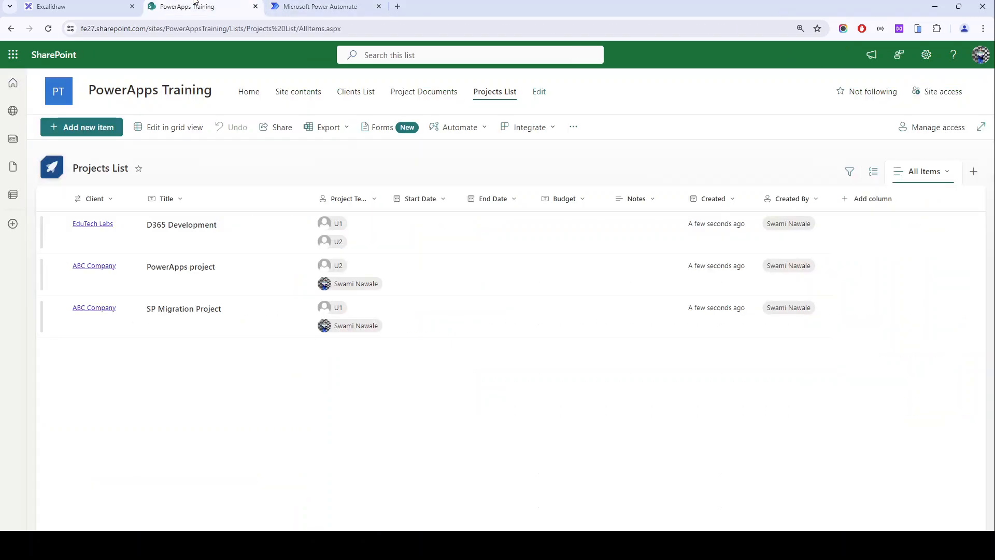
{"action": "left_click", "coordinate": [153, 273]}
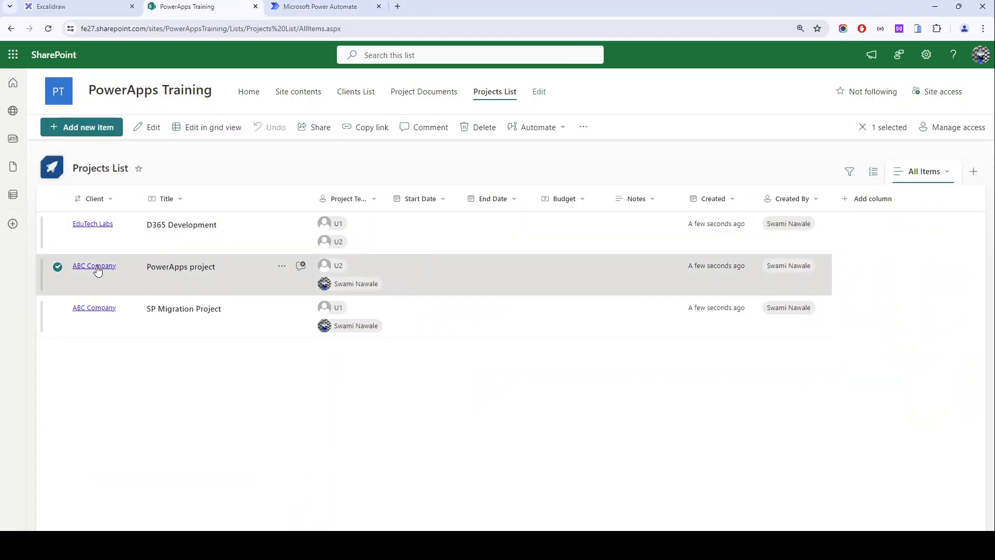
{"action": "left_click", "coordinate": [318, 6]}
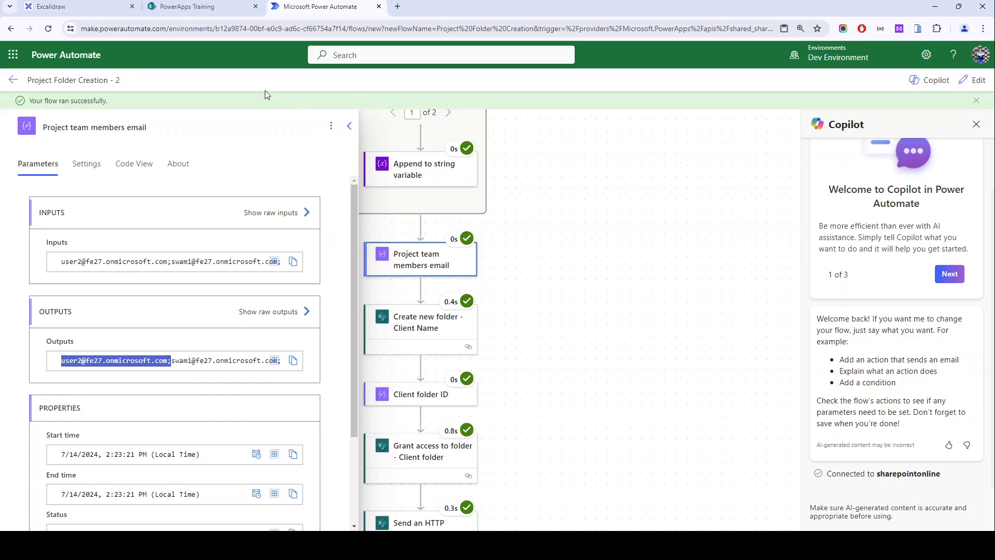
{"action": "left_click", "coordinate": [210, 4]}
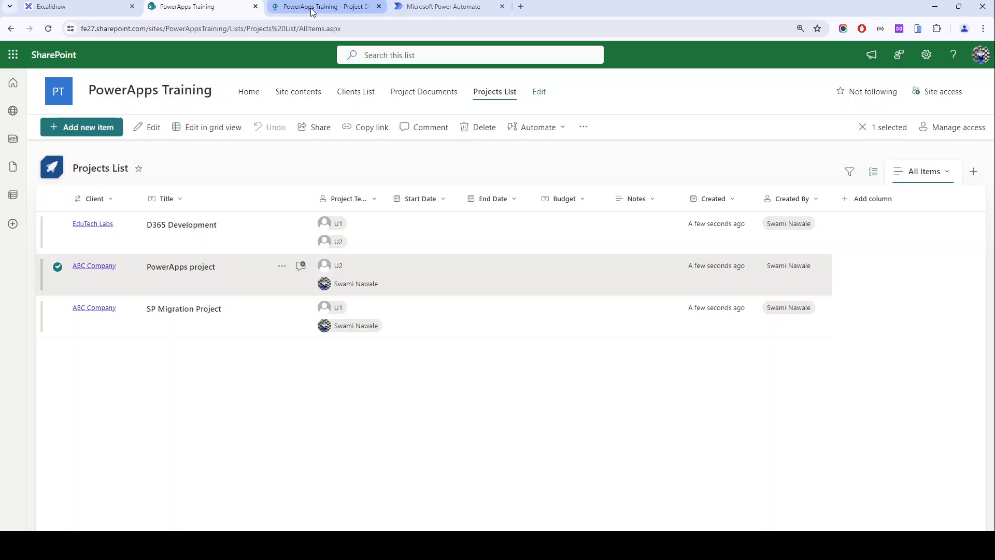
Step: Refresh the Project Documents library, open the ABC Company folder, and compare its project folders with the Projects List items
{"action": "left_click", "coordinate": [312, 8]}
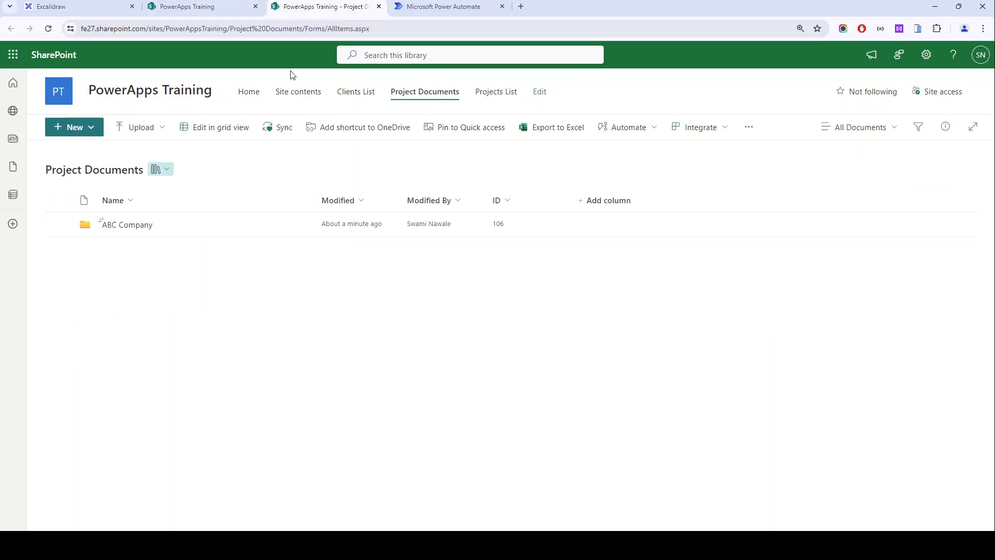
{"action": "key", "text": "F5"}
{"action": "left_click", "coordinate": [125, 228]}
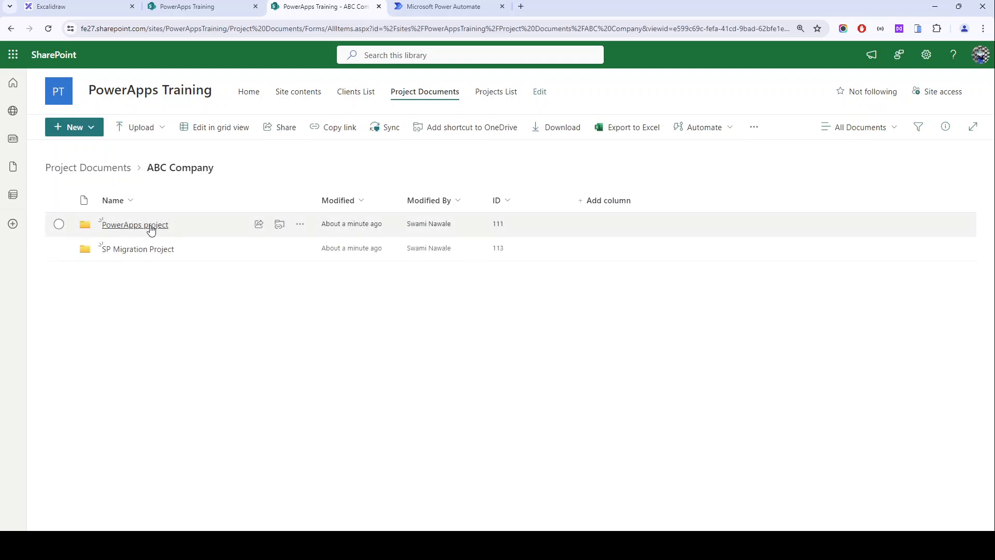
{"action": "left_click", "coordinate": [201, 4]}
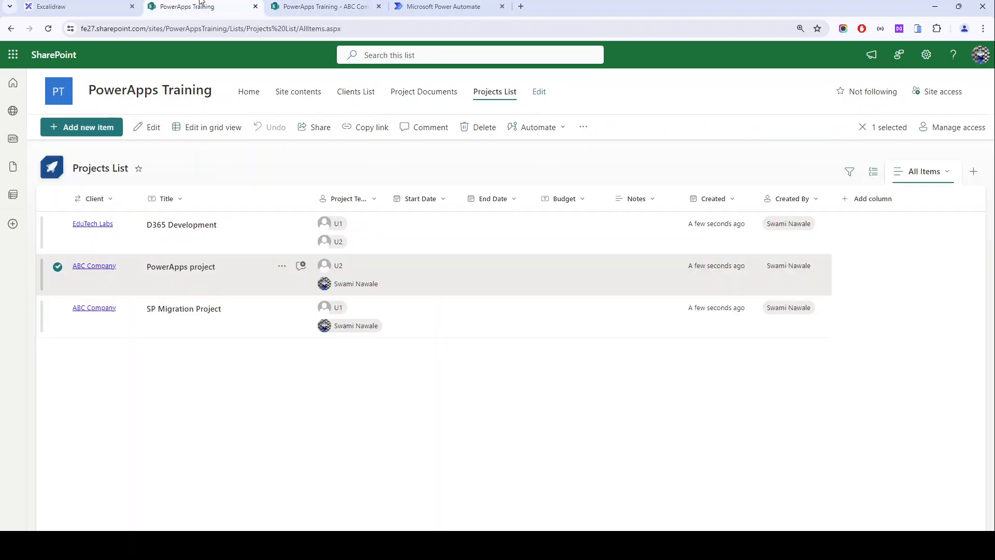
{"action": "left_click", "coordinate": [216, 344]}
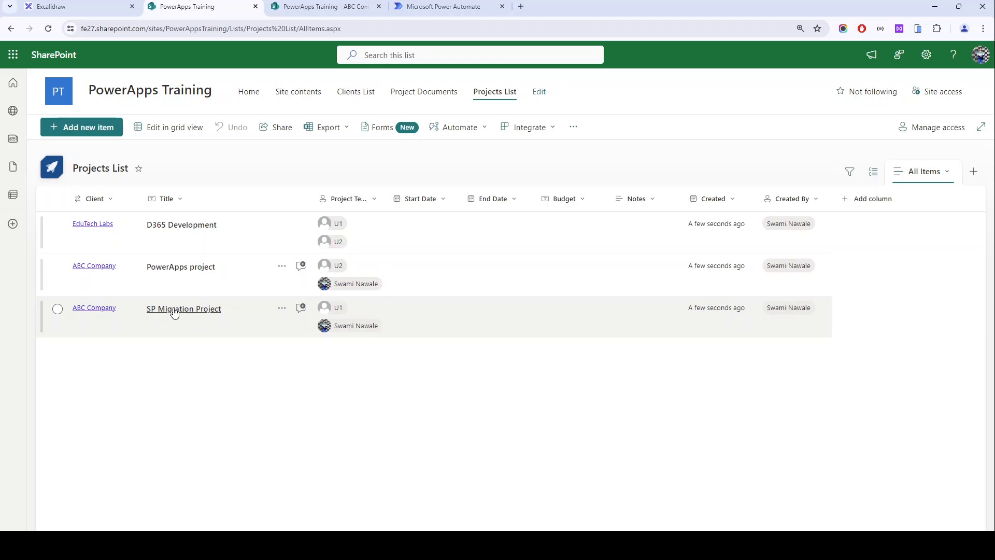
{"action": "left_click", "coordinate": [369, 6]}
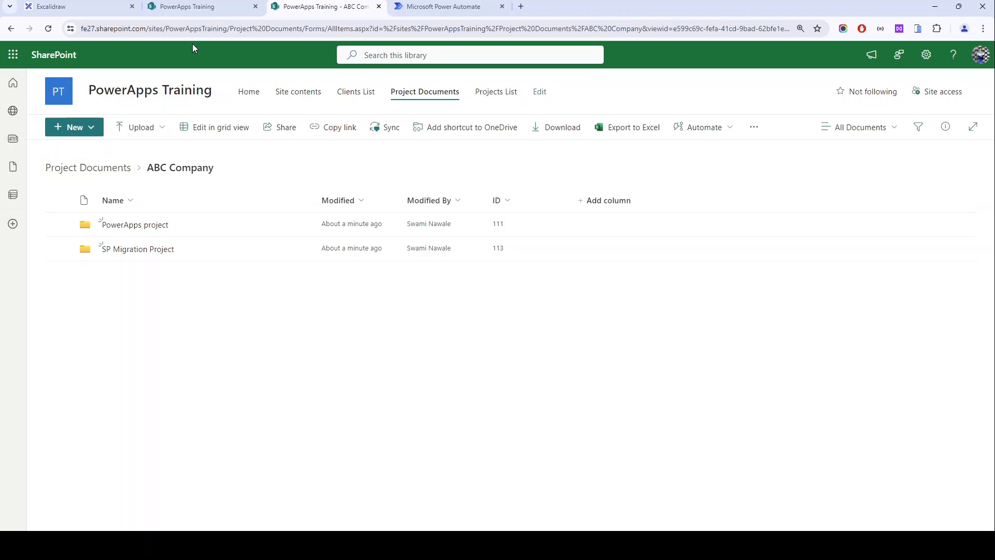
Step: Check the flow's run history, and compare the client folders at the Project Documents root with the Projects List
{"action": "left_click", "coordinate": [422, 6]}
{"action": "left_click", "coordinate": [13, 82]}
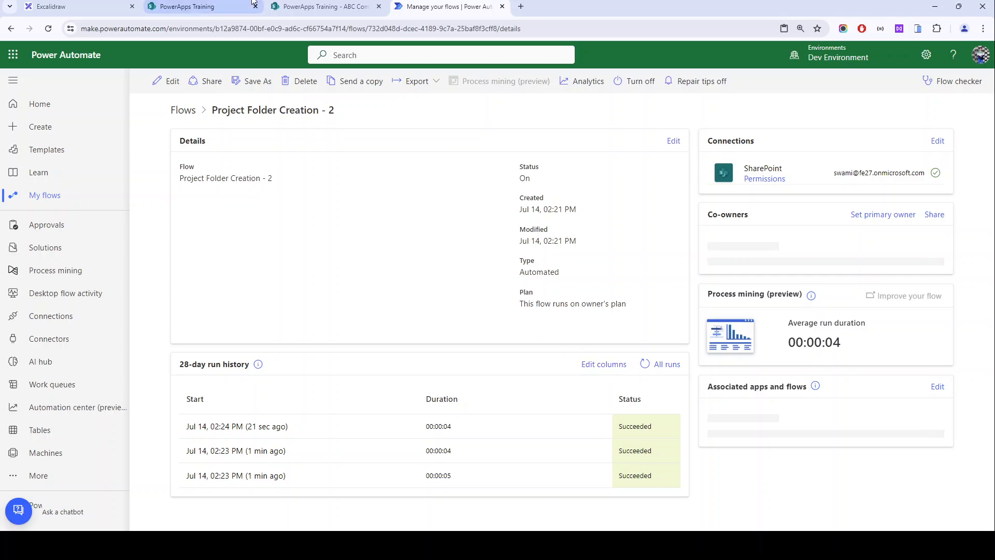
{"action": "left_click", "coordinate": [324, 7]}
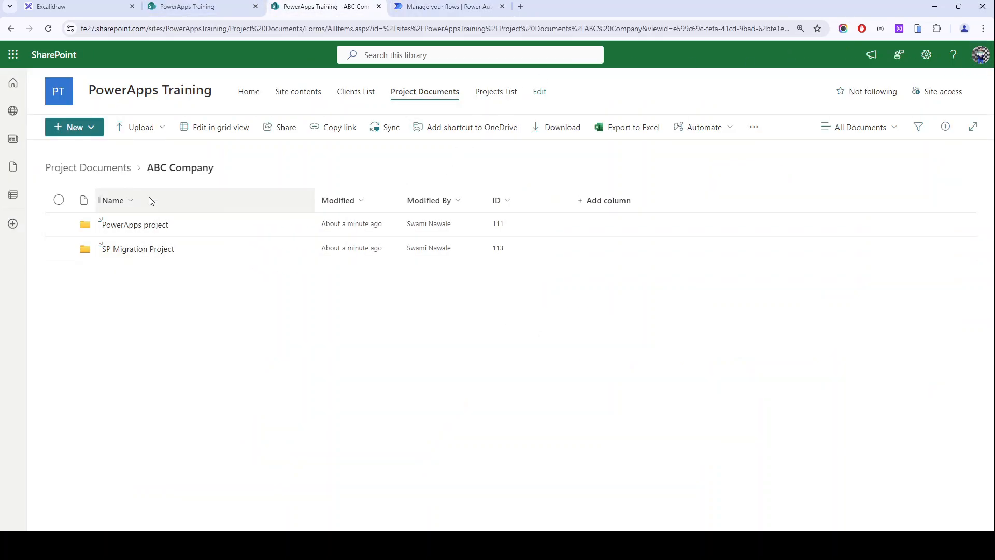
{"action": "left_click", "coordinate": [102, 168]}
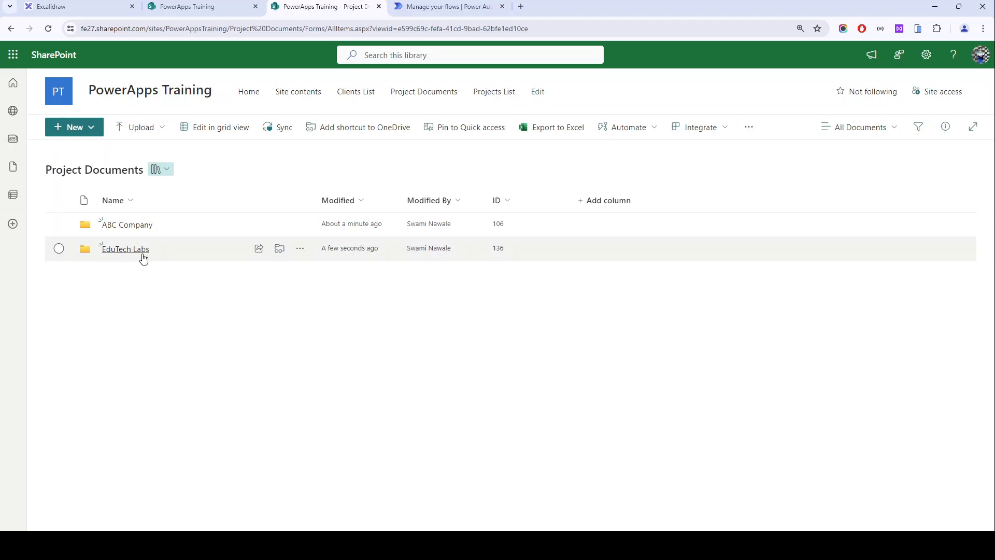
{"action": "left_click", "coordinate": [202, 6]}
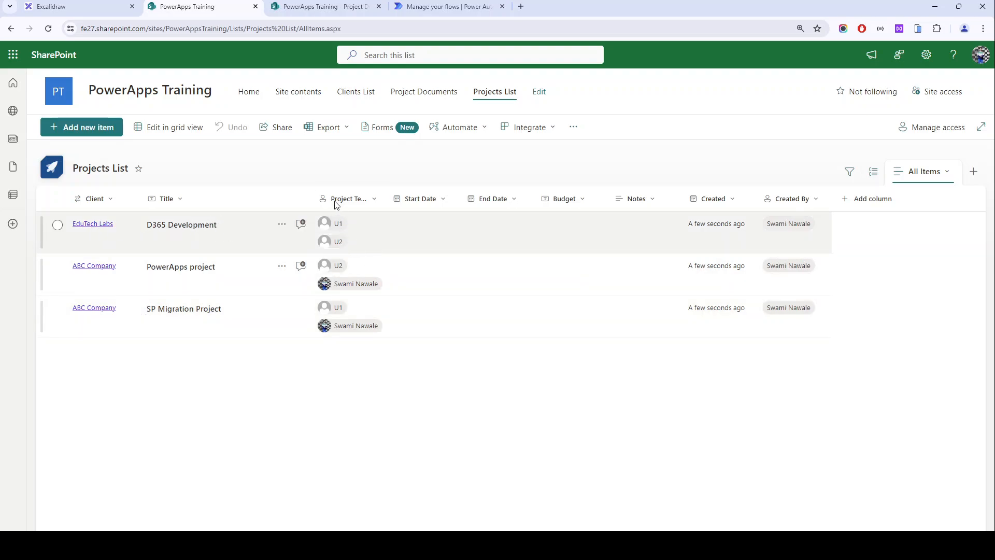
{"action": "left_click", "coordinate": [332, 4]}
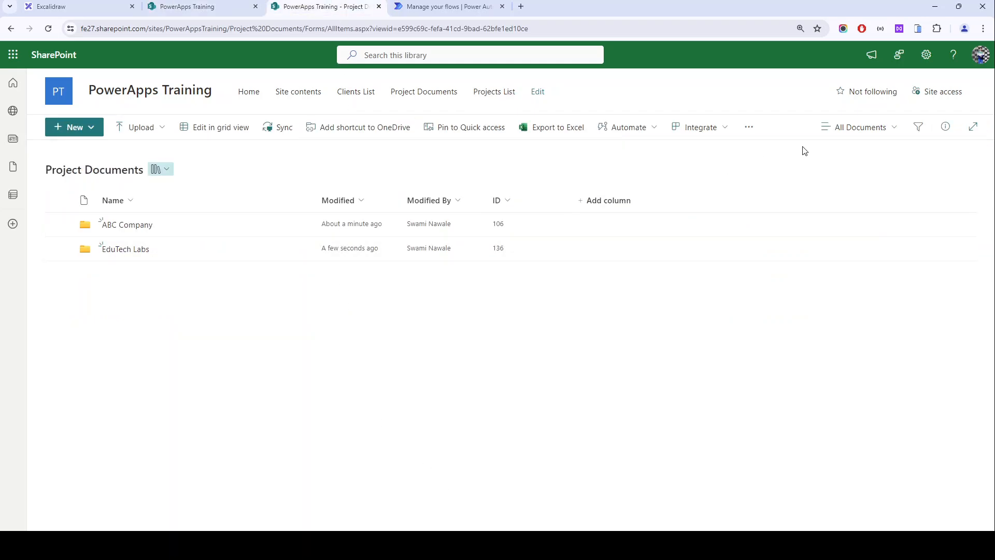
{"action": "left_click", "coordinate": [196, 4]}
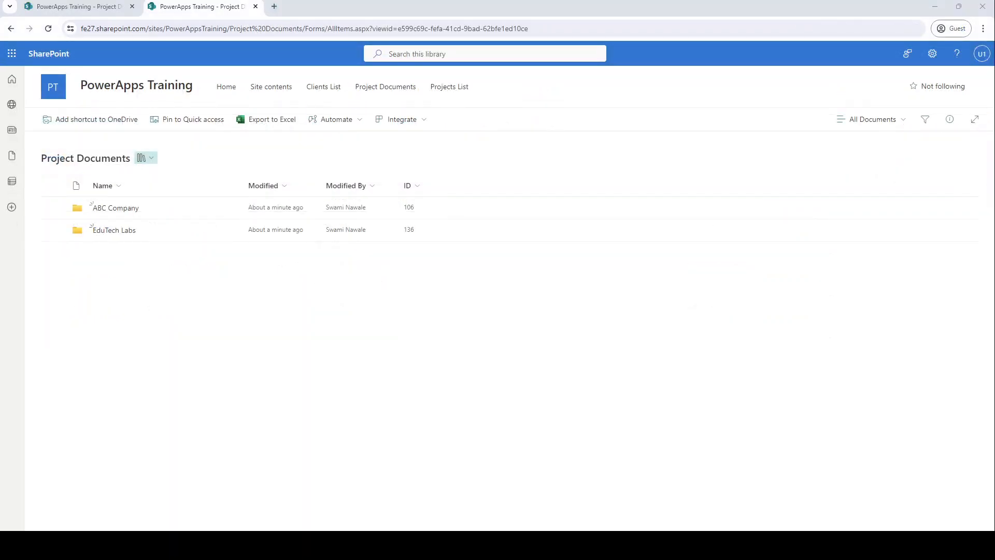
Step: In user1's browser session, verify the signed-in account and inspect the ABC Company and EduTech Labs folders in Project Documents
{"action": "left_click", "coordinate": [981, 53]}
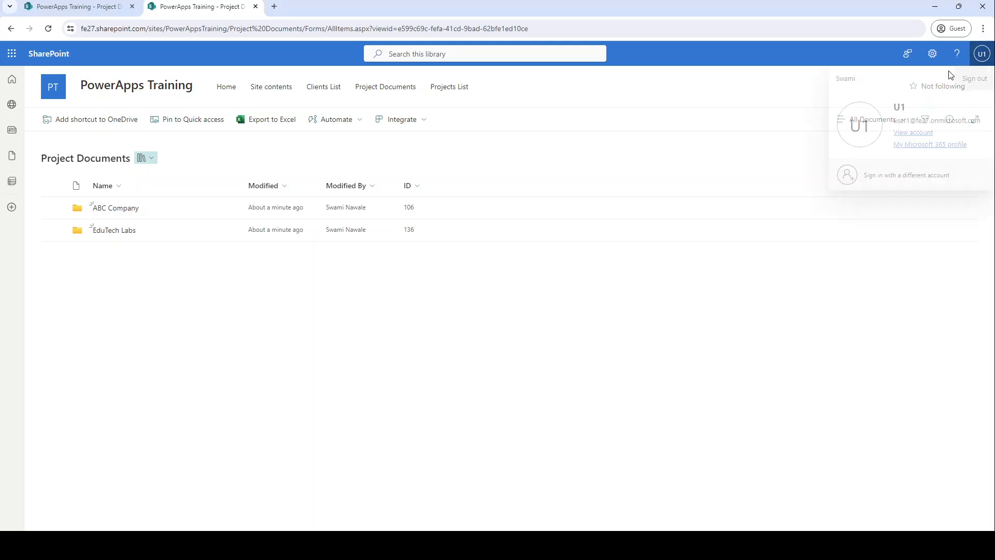
{"action": "left_click", "coordinate": [107, 346]}
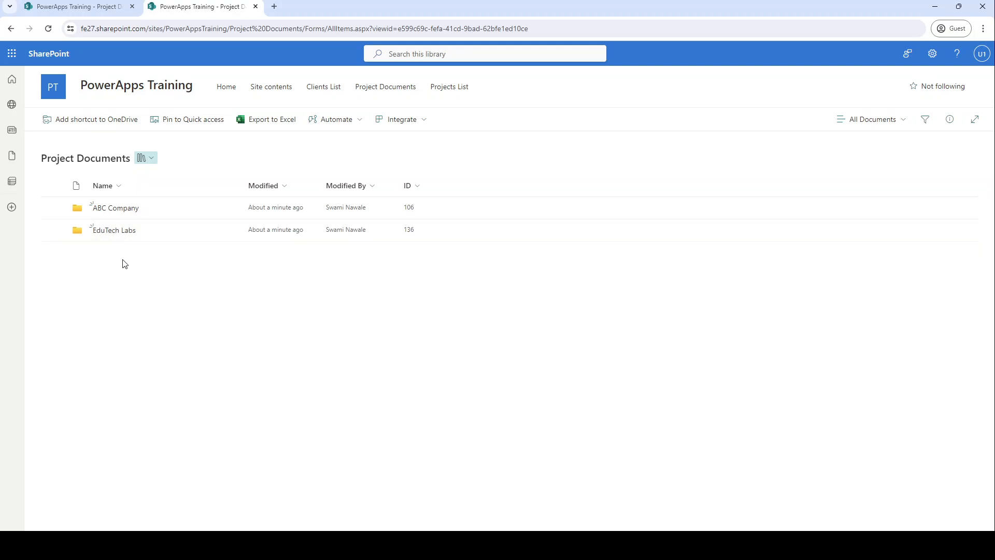
{"action": "left_click", "coordinate": [115, 209]}
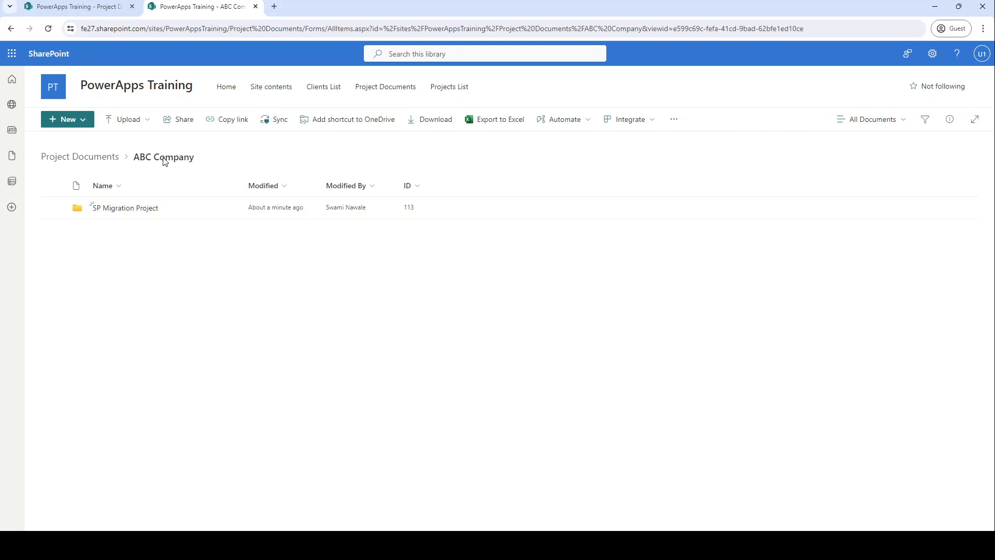
{"action": "left_click", "coordinate": [83, 164]}
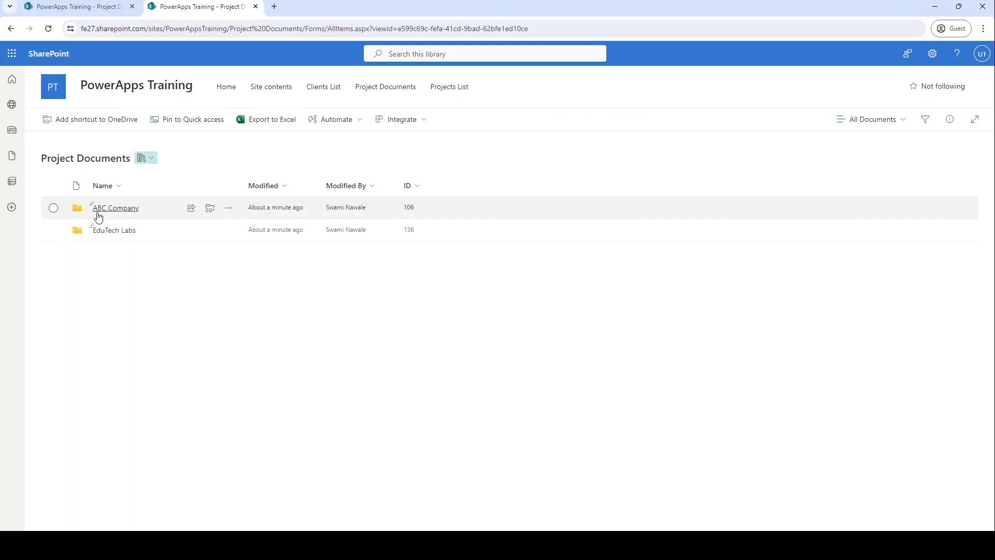
{"action": "left_click", "coordinate": [107, 235]}
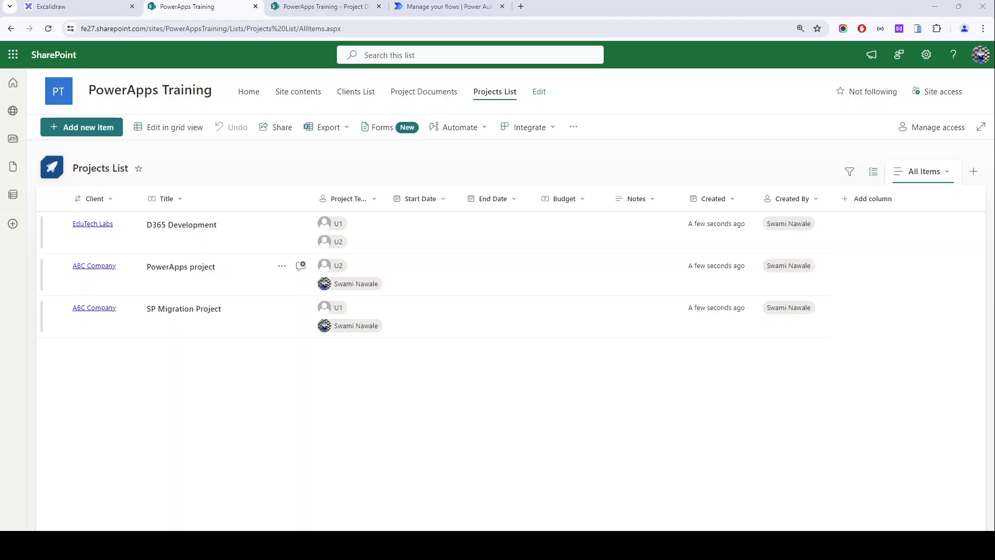
Step: In the owner's session, open the PowerApps project folder under ABC Company and copy its address
{"action": "left_click", "coordinate": [321, 7]}
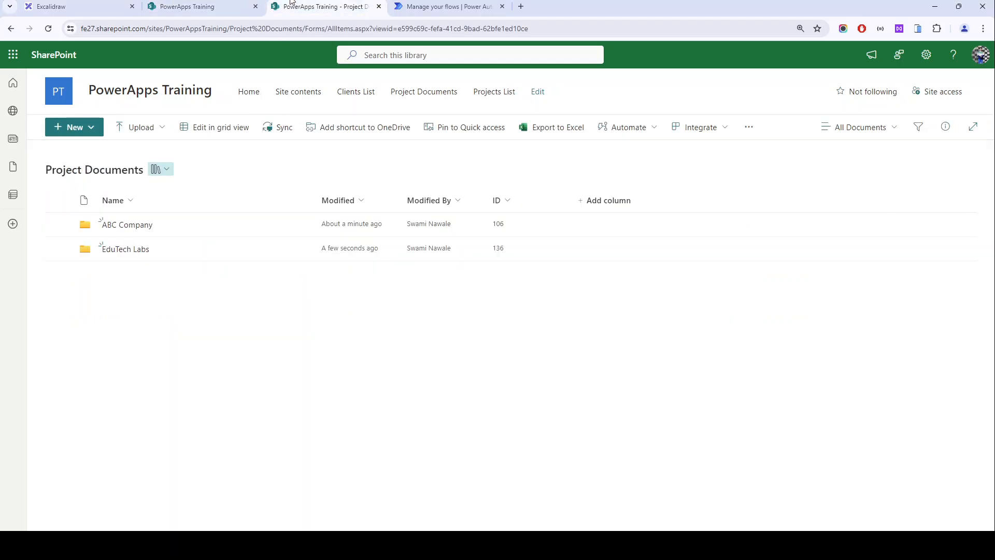
{"action": "left_click", "coordinate": [142, 226]}
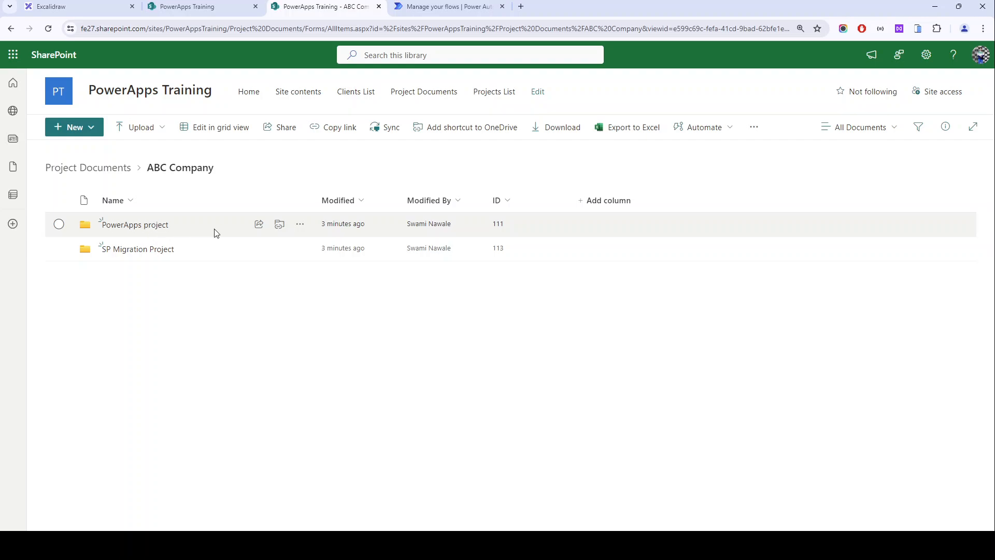
{"action": "left_click", "coordinate": [144, 228]}
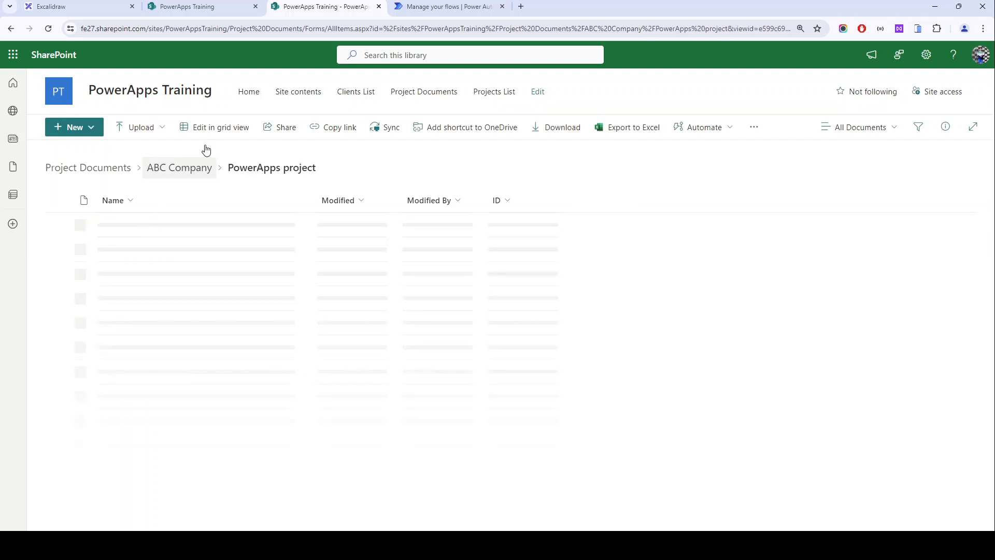
{"action": "left_click", "coordinate": [299, 29]}
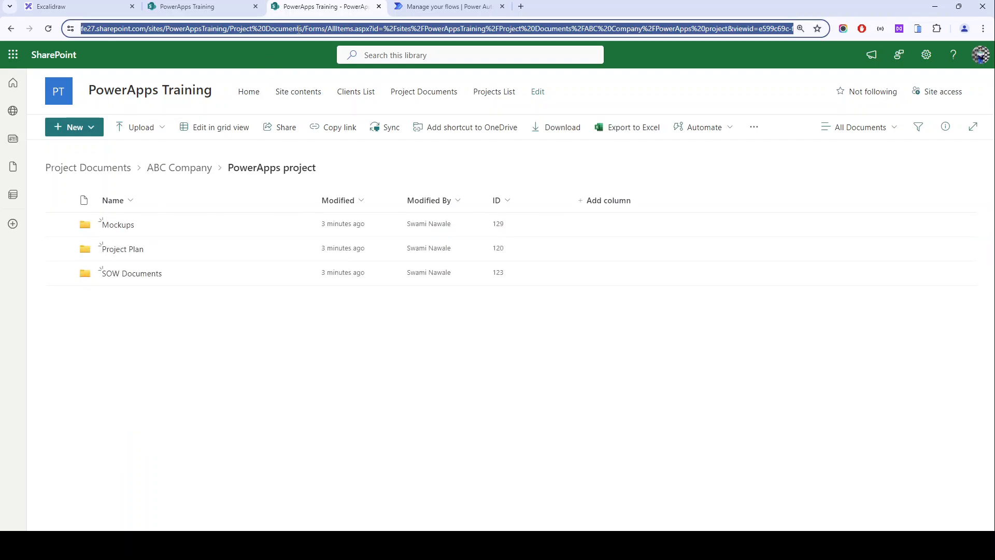
Step: Switch to user1's browser session and load the copied PowerApps project folder address to test user1's access
{"action": "key", "text": "alt+Tab"}
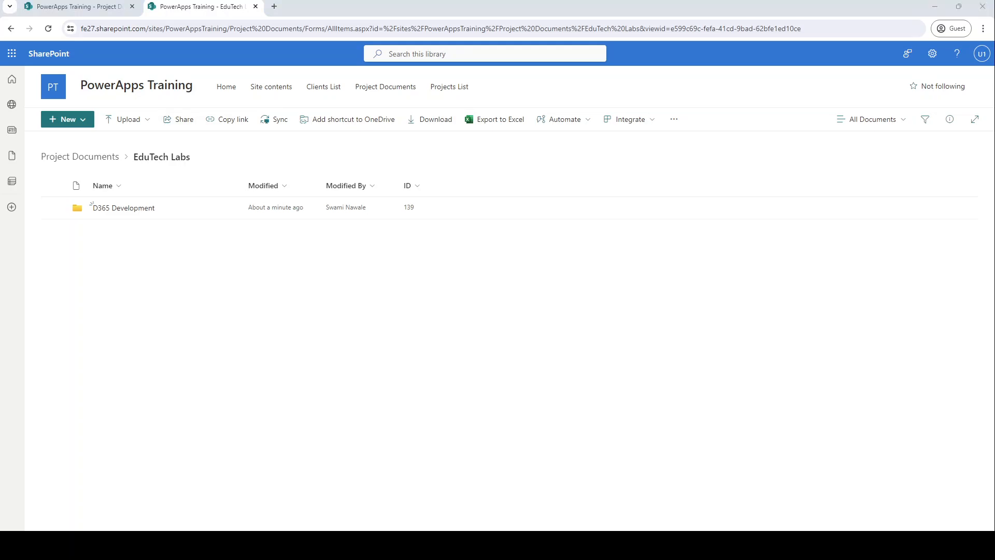
{"action": "left_click", "coordinate": [233, 29]}
{"action": "type", "text": "https://fe27.sharepoint.com/sites/PowerAppsTraining/Project%20Documents/Forms/AllItems.aspx?id=%2Fsites%2FPowerAppsTraining%2FProject%20Documents%2FABC%20Company%2FPowerApps%20project&viewid=e599c69c-fefa-41cd-9bad-62bfe1ed10ce"}
{"action": "key", "text": "Return"}
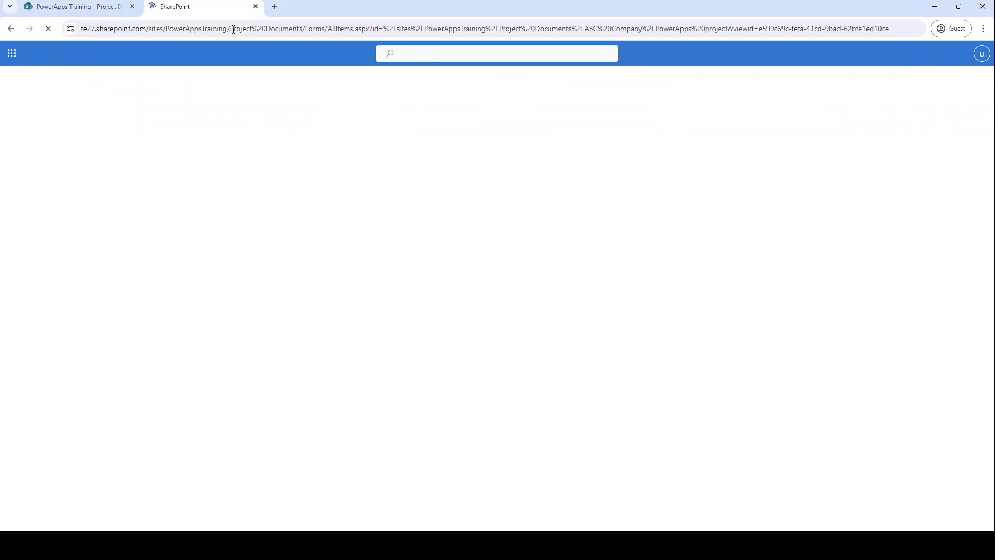
{"action": "left_click_drag", "start_coordinate": [415, 326], "coordinate": [619, 330]}
{"action": "left_click_drag", "start_coordinate": [529, 341], "coordinate": [472, 325]}
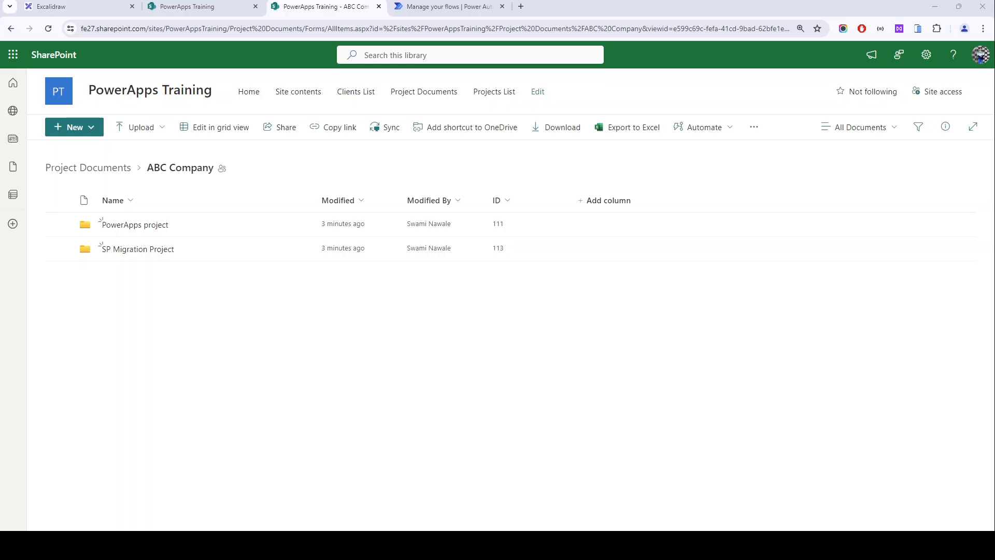
Step: Open the Project Folder Creation - 2 flow for editing in Power Automate and add a Send an email (V2) action after the Creating subfolders scope
{"action": "left_click", "coordinate": [443, 7]}
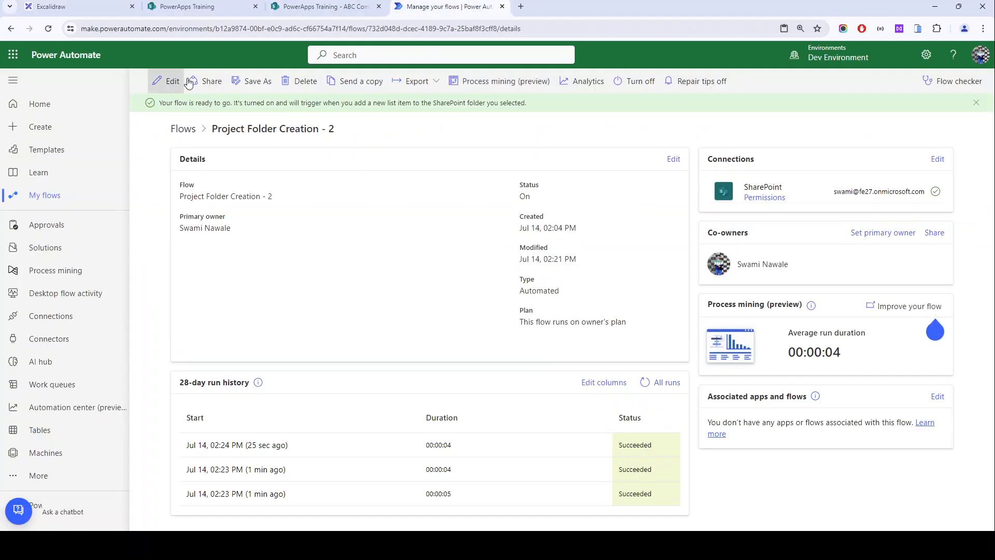
{"action": "left_click", "coordinate": [173, 85]}
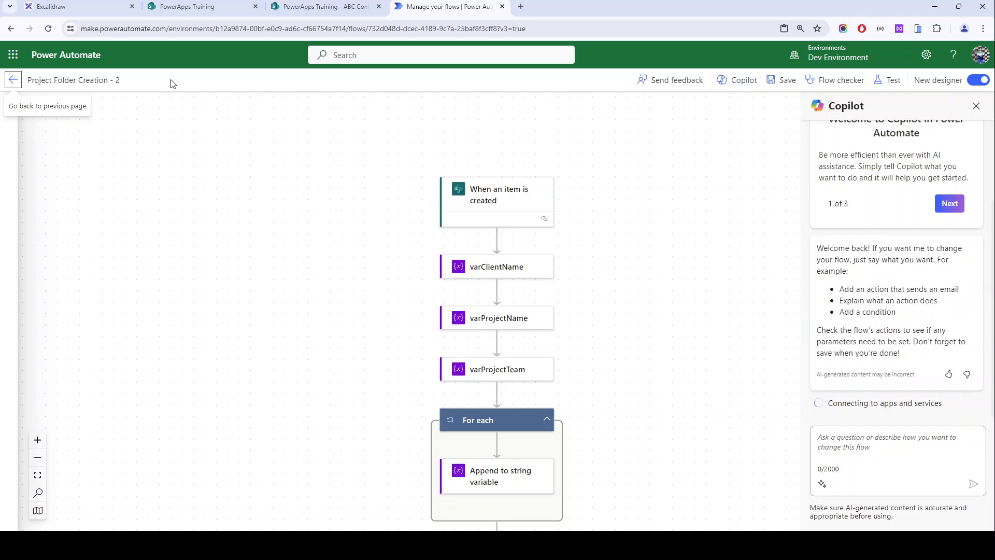
{"action": "scroll", "coordinate": [478, 237], "scroll_direction": "down", "scroll_amount": 3}
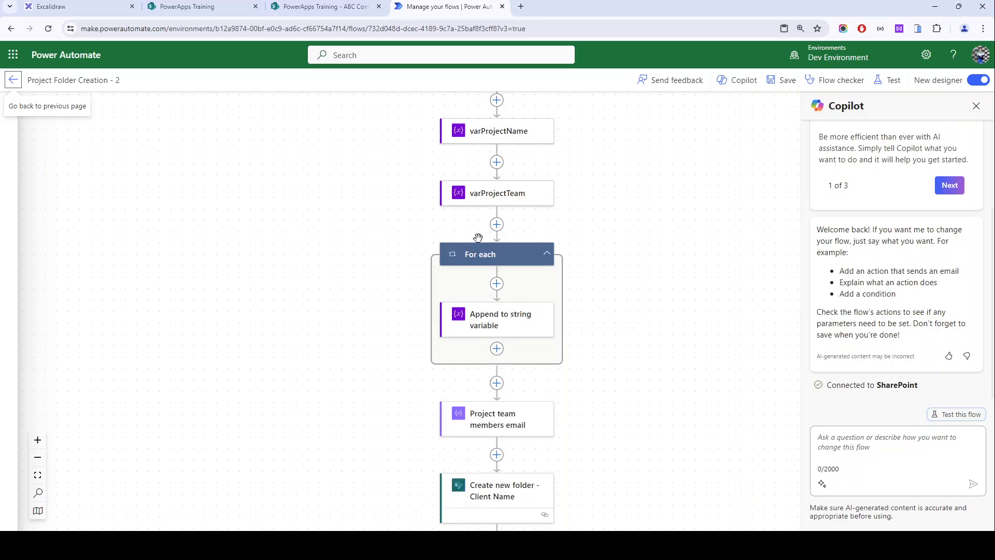
{"action": "scroll", "coordinate": [477, 237], "scroll_direction": "down", "scroll_amount": 3}
{"action": "scroll", "coordinate": [496, 255], "scroll_direction": "down", "scroll_amount": 9}
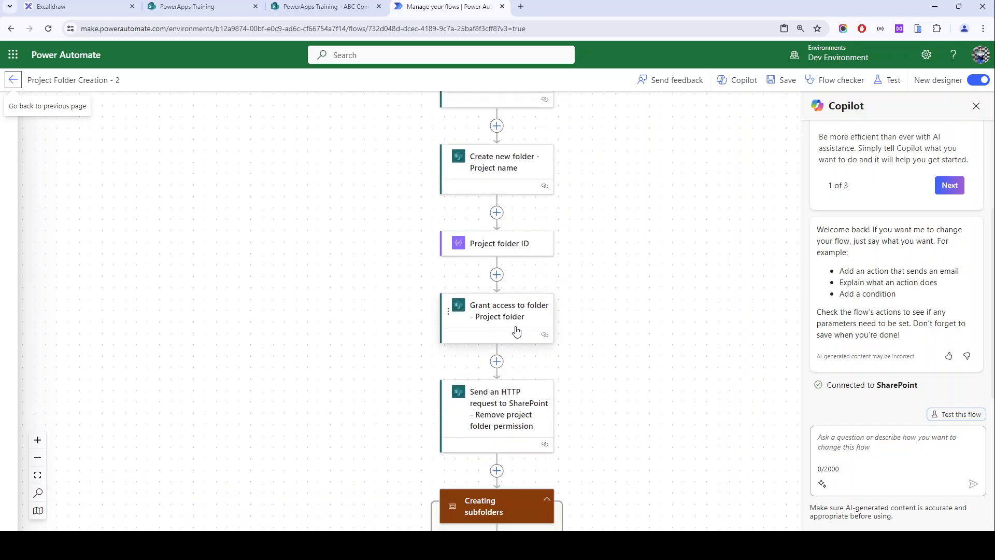
{"action": "scroll", "coordinate": [516, 330], "scroll_direction": "down", "scroll_amount": 10}
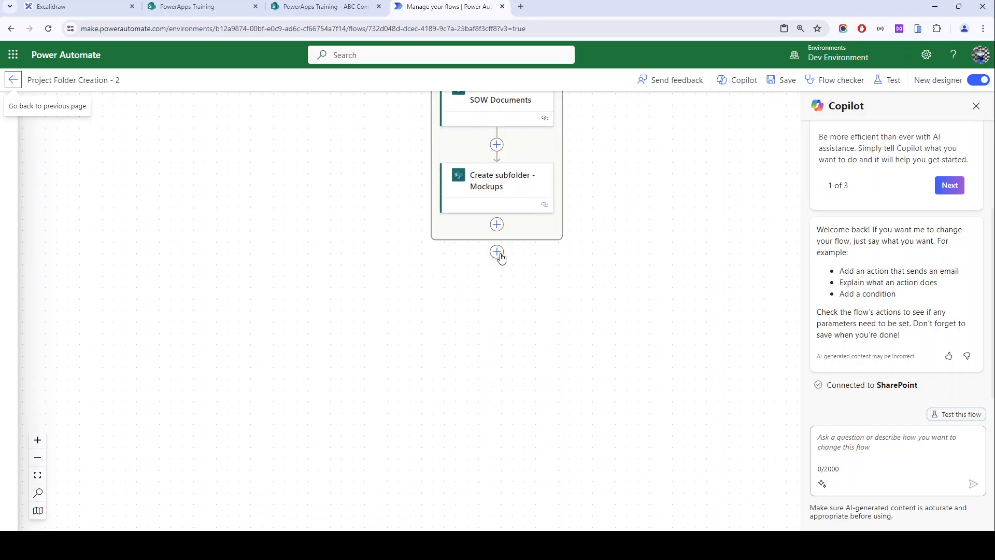
{"action": "left_click", "coordinate": [498, 254]}
{"action": "left_click", "coordinate": [569, 257]}
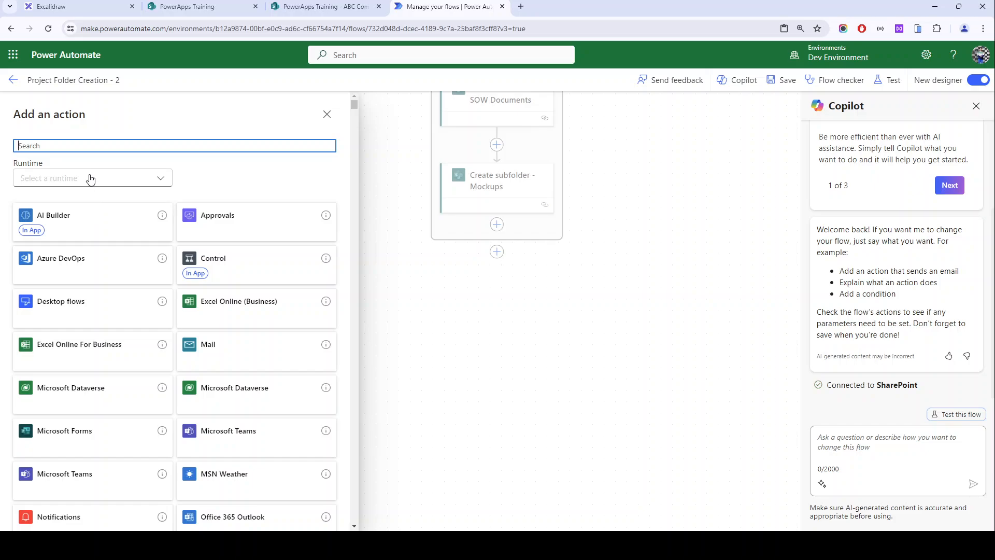
{"action": "type", "text": "Send"}
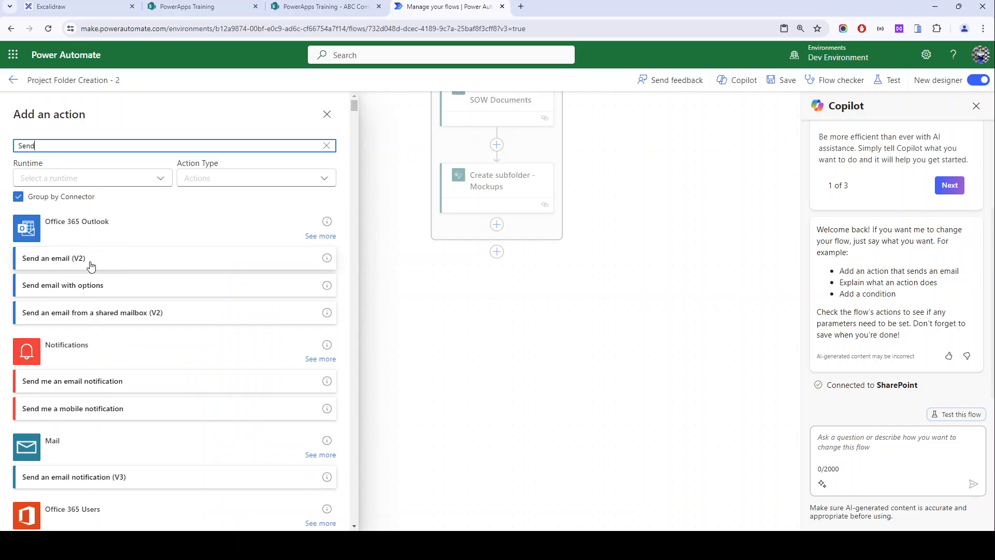
{"action": "left_click", "coordinate": [91, 266]}
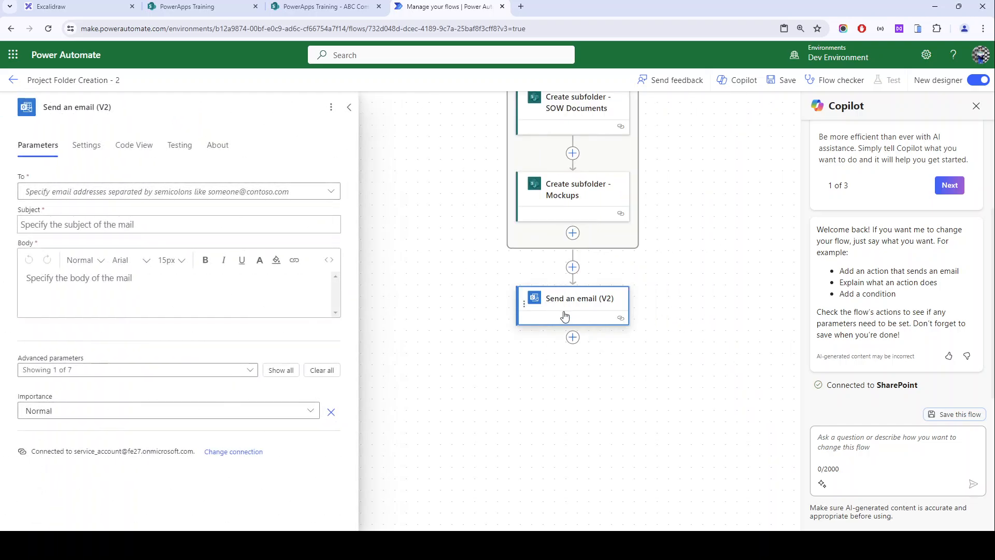
Step: Set the recipient of the Send an email (V2) action to the varProjectTeam variable
{"action": "left_click", "coordinate": [91, 191]}
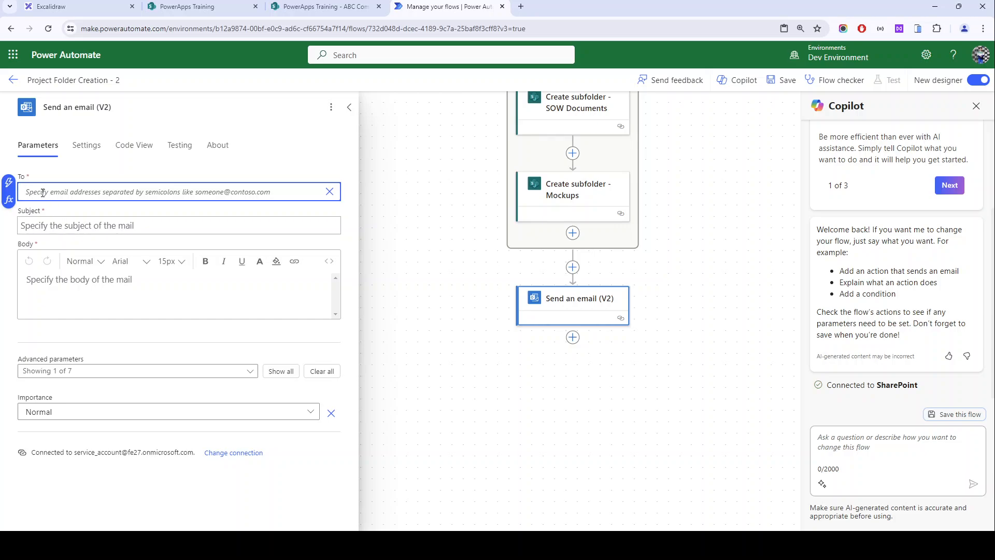
{"action": "left_click", "coordinate": [8, 182]}
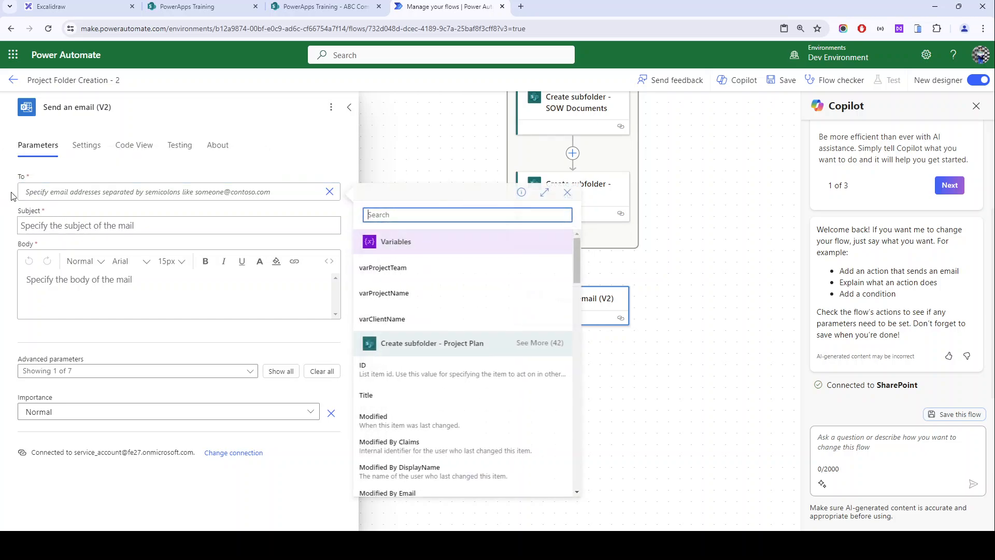
{"action": "left_click", "coordinate": [421, 271]}
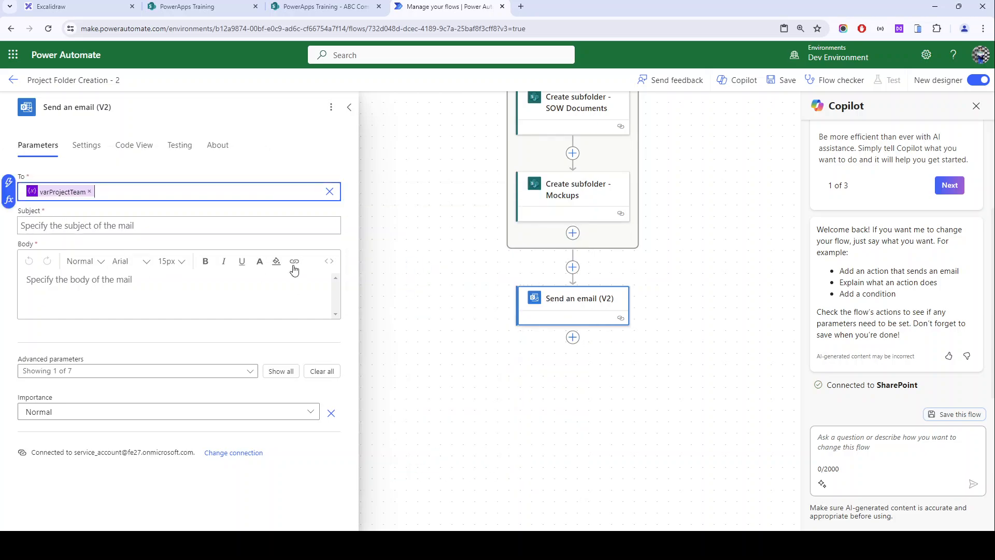
Step: Set the email subject to "Project folders created - " followed by the varProjectName variable
{"action": "left_click", "coordinate": [63, 224]}
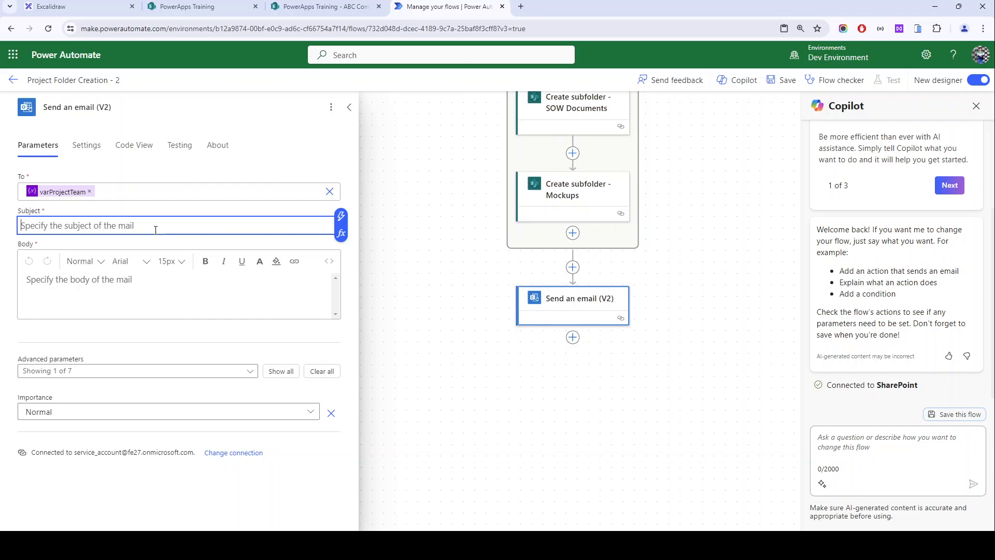
{"action": "type", "text": "project"}
{"action": "key", "text": "ctrl+a"}
{"action": "type", "text": "Project"}
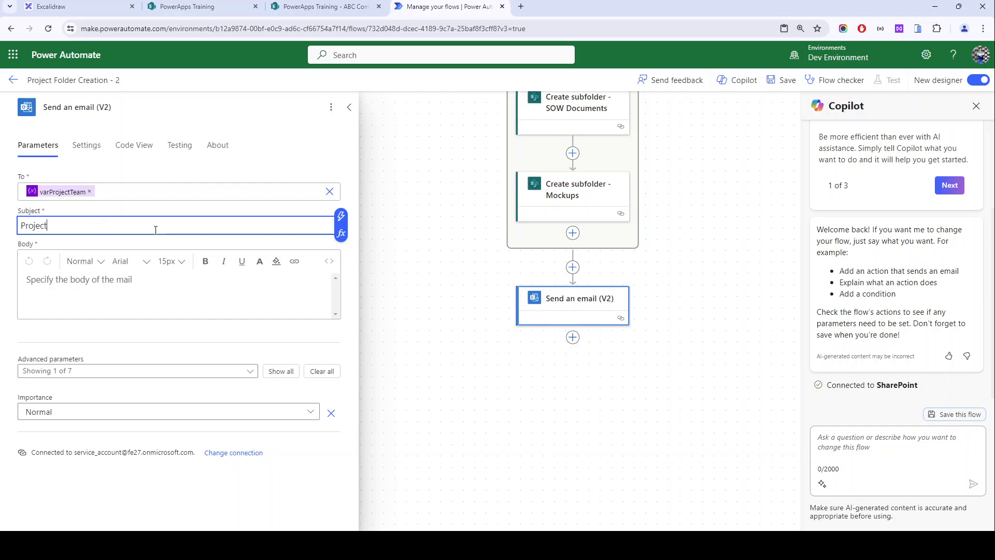
{"action": "type", "text": " Fodler"}
{"action": "key", "text": "BackSpace"}
{"action": "key", "text": "BackSpace"}
{"action": "key", "text": "BackSpace"}
{"action": "key", "text": "BackSpace"}
{"action": "key", "text": "BackSpace"}
{"action": "key", "text": "BackSpace"}
{"action": "key", "text": "BackSpace"}
{"action": "key", "text": "BackSpace"}
{"action": "type", "text": "folders"}
{"action": "key", "text": "Left"}
{"action": "key", "text": "Left"}
{"action": "key", "text": "Left"}
{"action": "key", "text": "Left"}
{"action": "key", "text": "Left"}
{"action": "key", "text": "Left"}
{"action": "type", "text": "f"}
{"action": "key", "text": "End"}
{"action": "type", "text": "create"}
{"action": "left_click", "coordinate": [341, 216]}
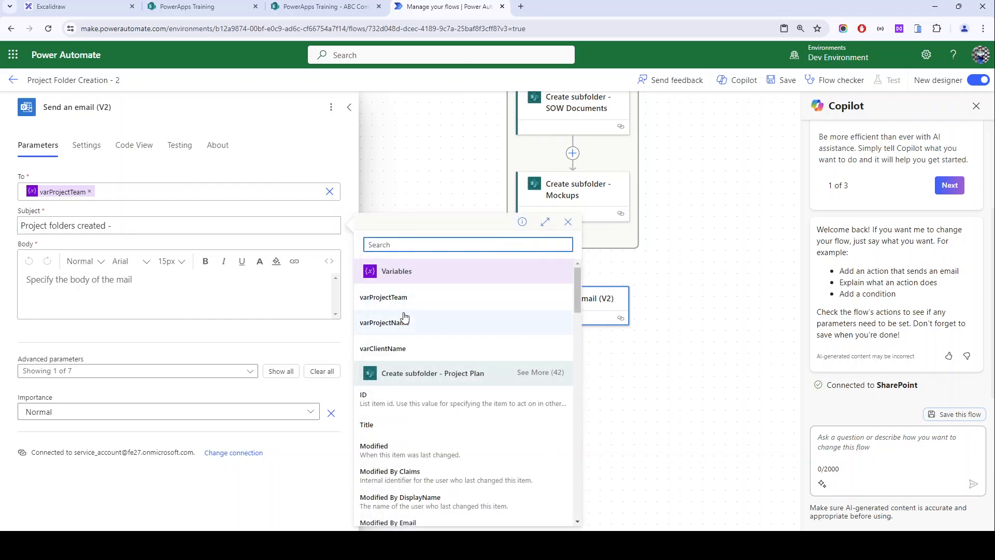
{"action": "left_click", "coordinate": [374, 323]}
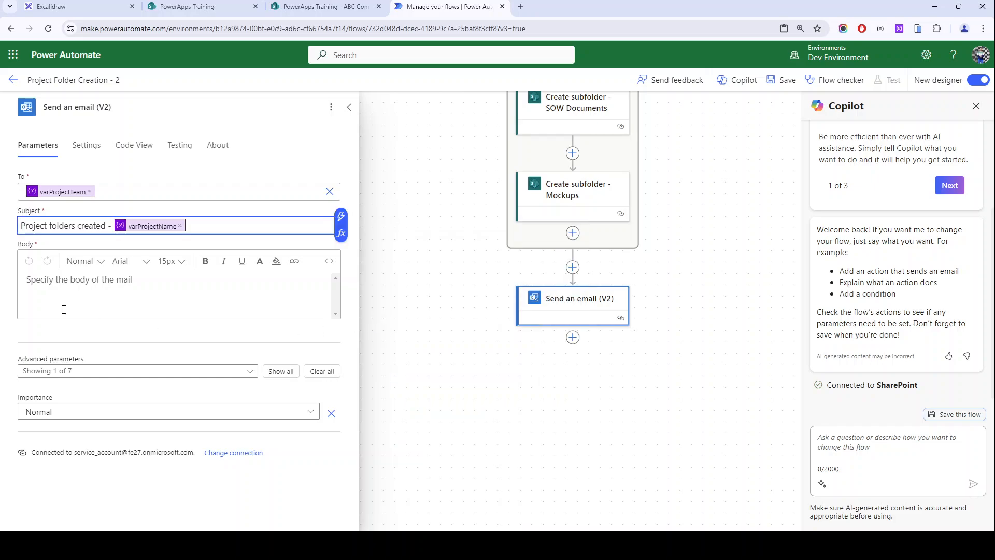
Step: Copy the whole email subject, including the varProjectName variable, into the email body
{"action": "left_click", "coordinate": [56, 290]}
{"action": "triple_click", "coordinate": [241, 222]}
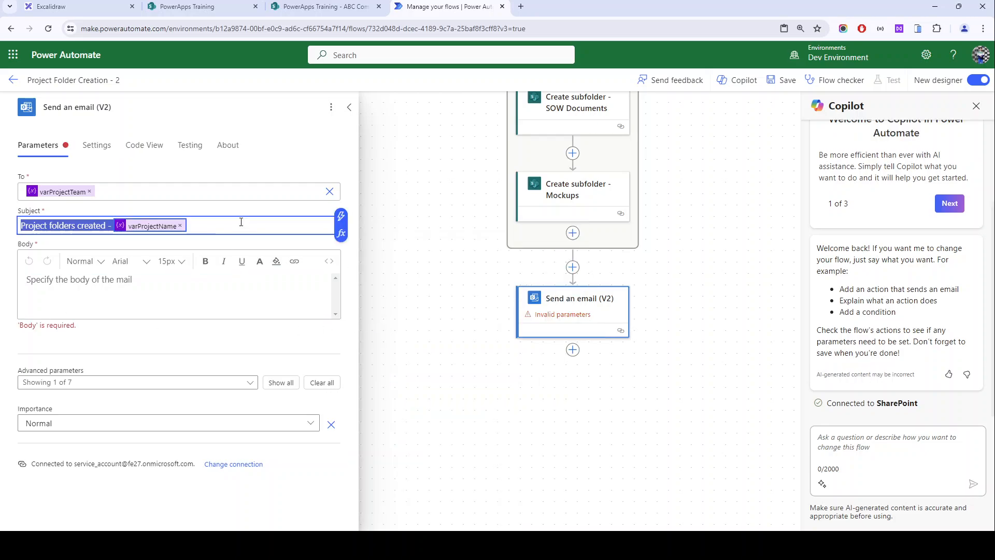
{"action": "key", "text": "ctrl+c"}
{"action": "left_click", "coordinate": [158, 298]}
{"action": "key", "text": "ctrl+v"}
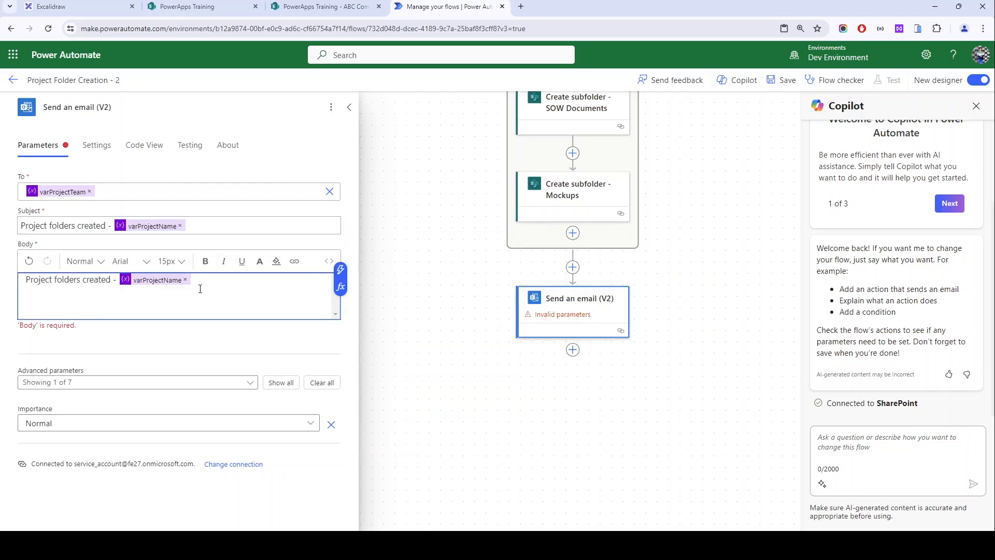
{"action": "left_click", "coordinate": [166, 326]}
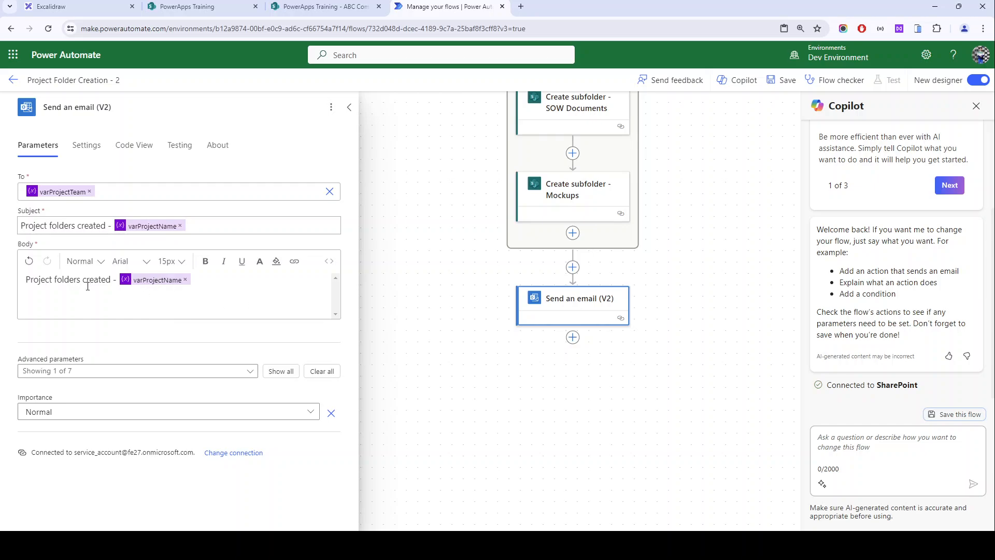
Step: Show all advanced parameters of the email action, look through them and save the flow
{"action": "left_click", "coordinate": [280, 371]}
{"action": "scroll", "coordinate": [76, 367], "scroll_direction": "down", "scroll_amount": 1}
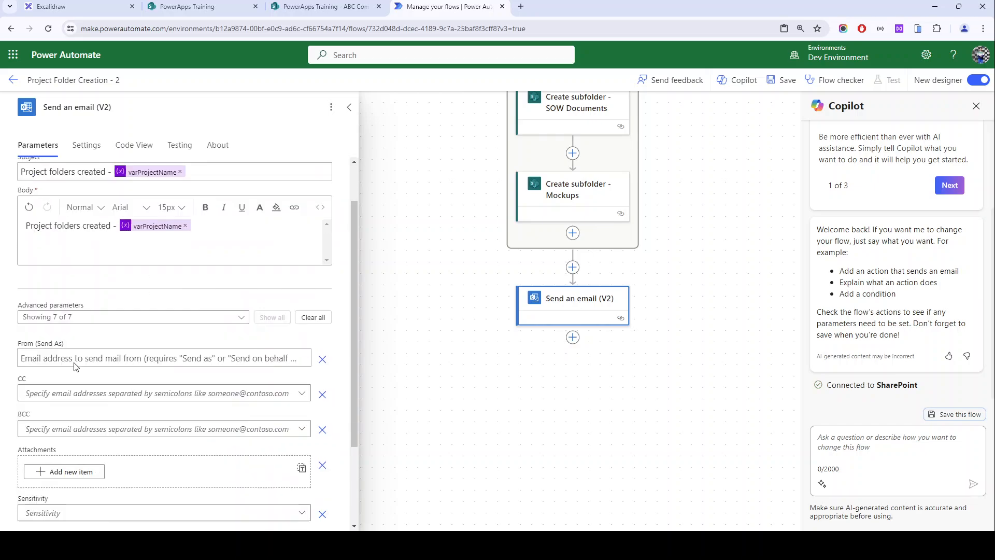
{"action": "scroll", "coordinate": [77, 367], "scroll_direction": "down", "scroll_amount": 2}
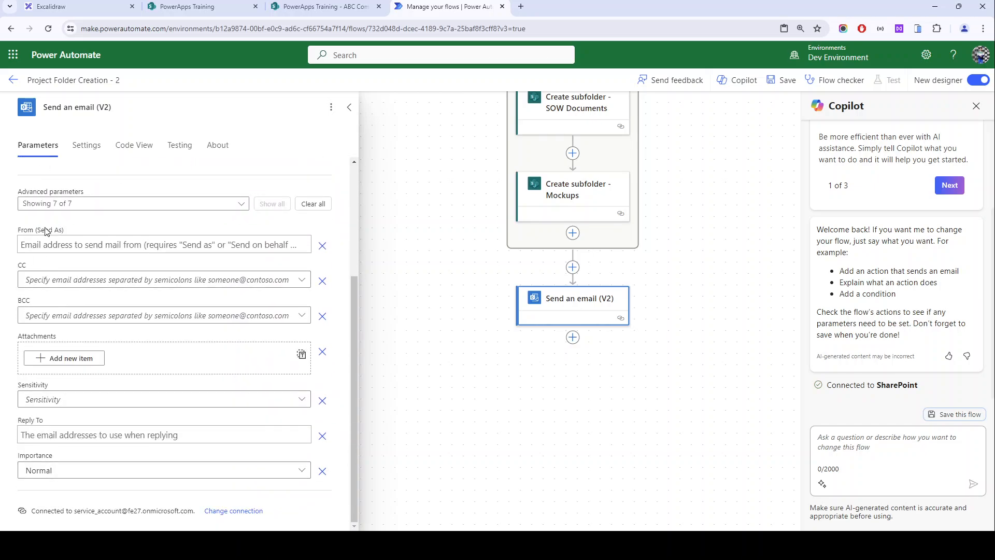
{"action": "left_click", "coordinate": [787, 81]}
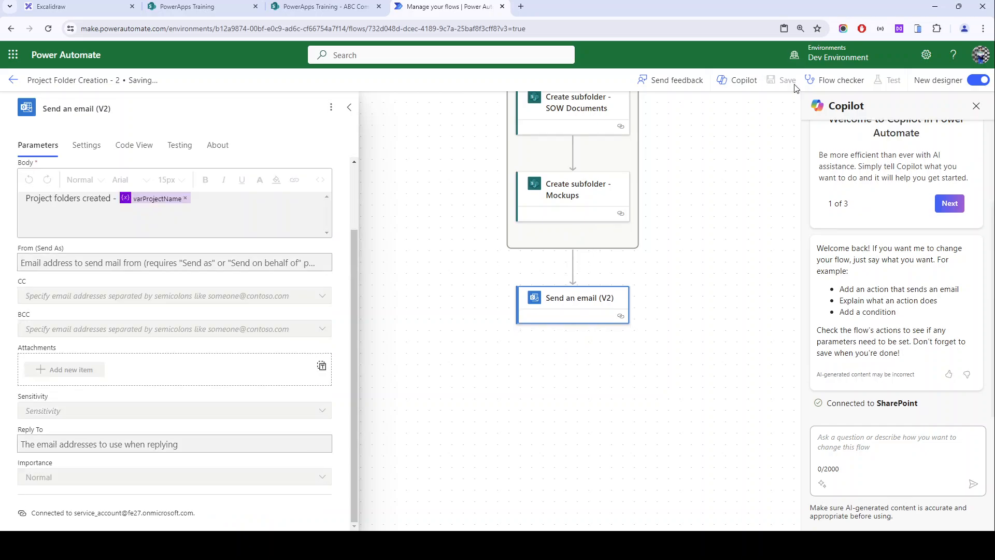
Step: Review the flow's actions from the variable initialisations through the client folder creation, access grant and permission removal
{"action": "scroll", "coordinate": [621, 269], "scroll_direction": "up", "scroll_amount": 3}
{"action": "scroll", "coordinate": [630, 319], "scroll_direction": "up", "scroll_amount": 2}
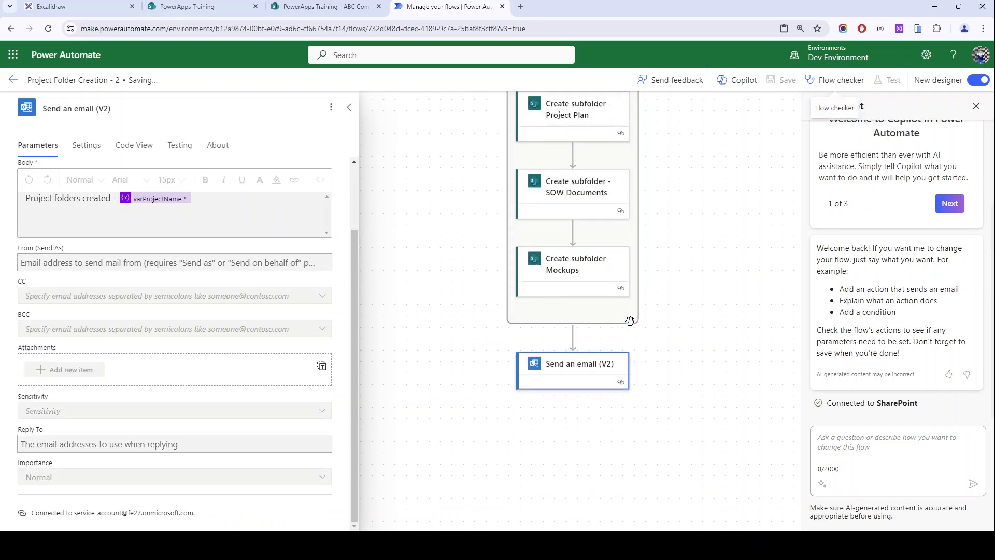
{"action": "scroll", "coordinate": [629, 320], "scroll_direction": "up", "scroll_amount": 1}
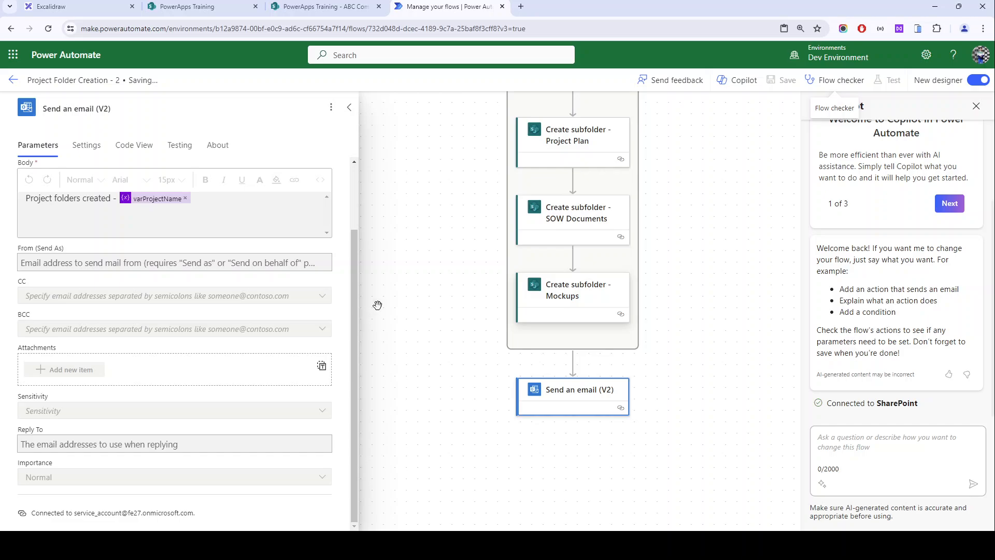
{"action": "scroll", "coordinate": [505, 306], "scroll_direction": "up", "scroll_amount": 5}
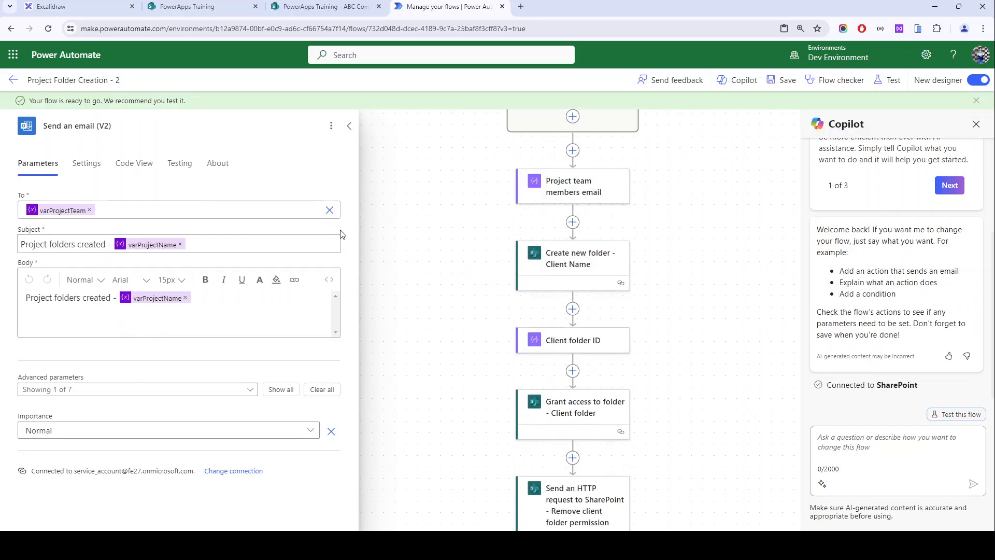
{"action": "scroll", "coordinate": [513, 345], "scroll_direction": "down", "scroll_amount": 2}
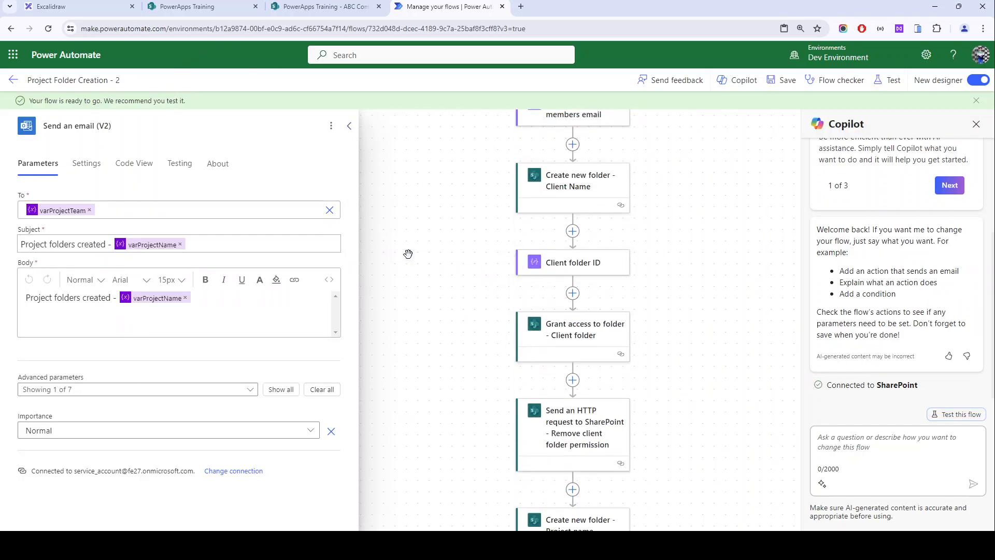
{"action": "scroll", "coordinate": [407, 254], "scroll_direction": "down", "scroll_amount": 3}
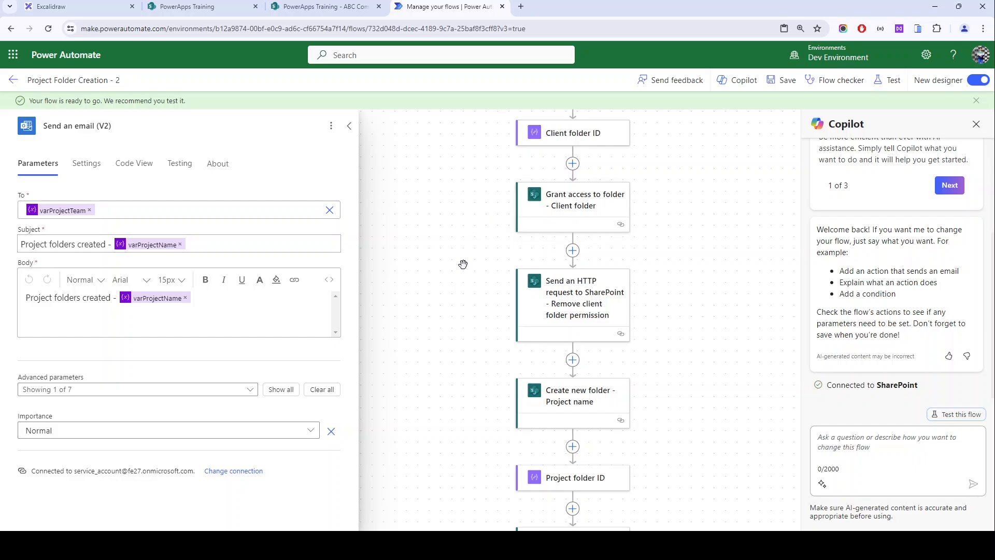
{"action": "scroll", "coordinate": [461, 267], "scroll_direction": "up", "scroll_amount": 3}
{"action": "scroll", "coordinate": [492, 274], "scroll_direction": "right", "scroll_amount": 1}
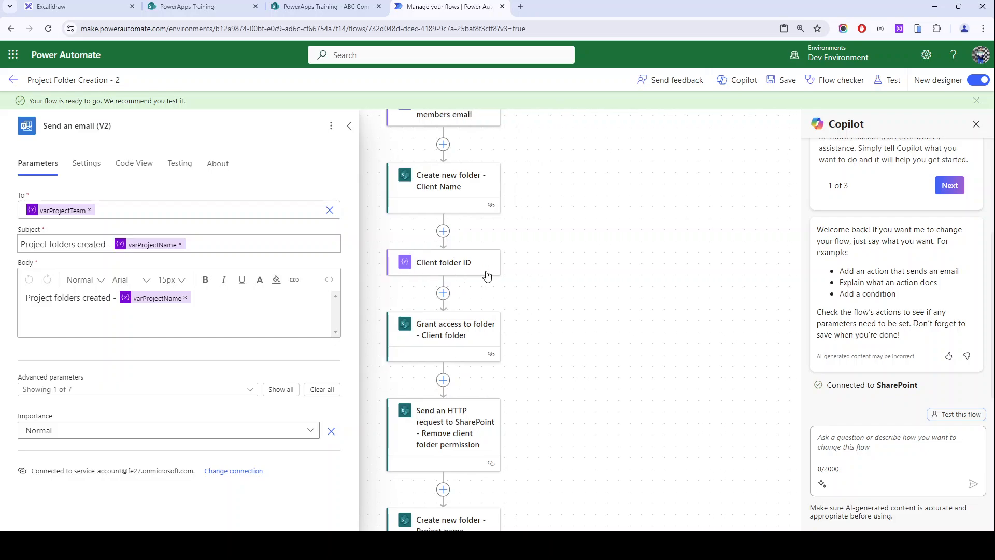
{"action": "scroll", "coordinate": [482, 276], "scroll_direction": "up", "scroll_amount": 3}
{"action": "scroll", "coordinate": [462, 288], "scroll_direction": "up", "scroll_amount": 7}
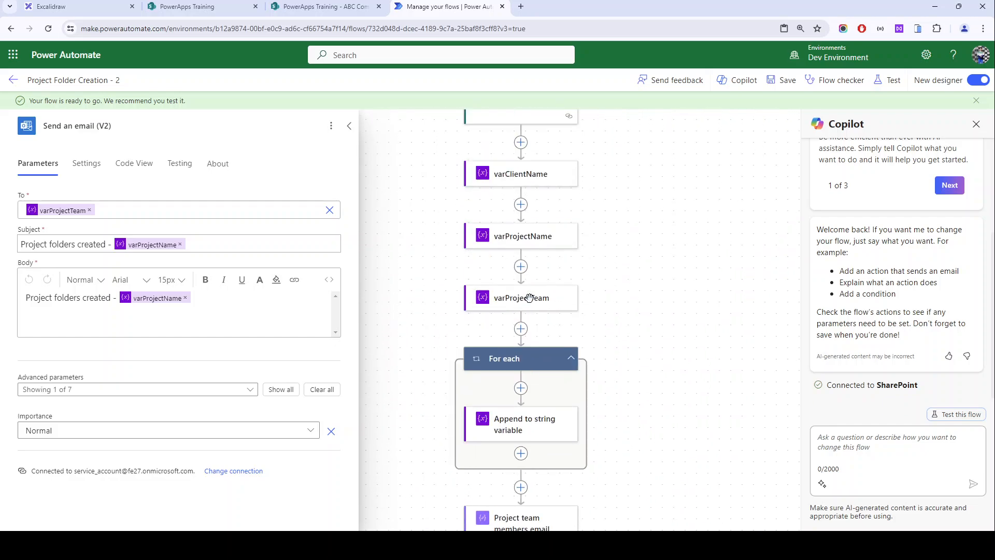
{"action": "scroll", "coordinate": [621, 303], "scroll_direction": "down", "scroll_amount": 9}
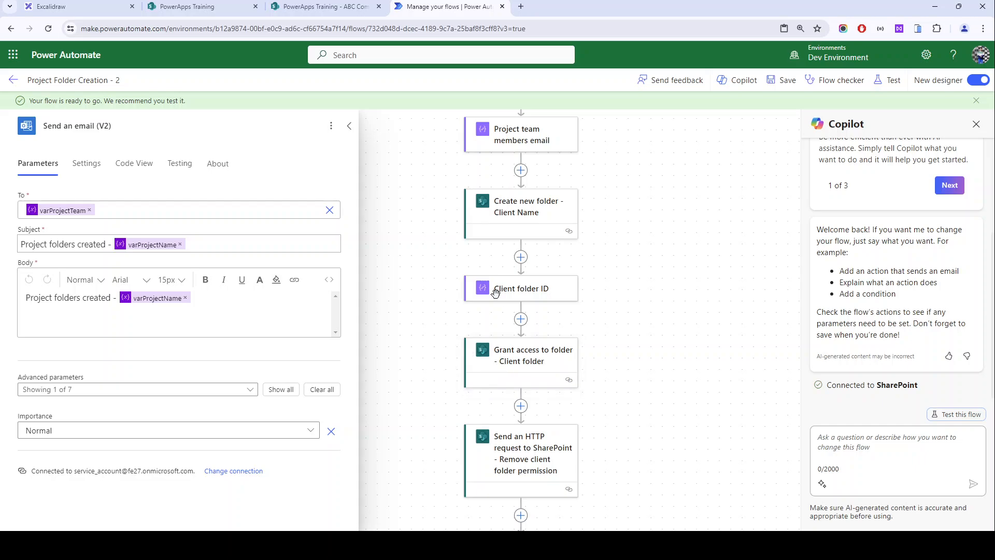
{"action": "scroll", "coordinate": [556, 424], "scroll_direction": "down", "scroll_amount": 2}
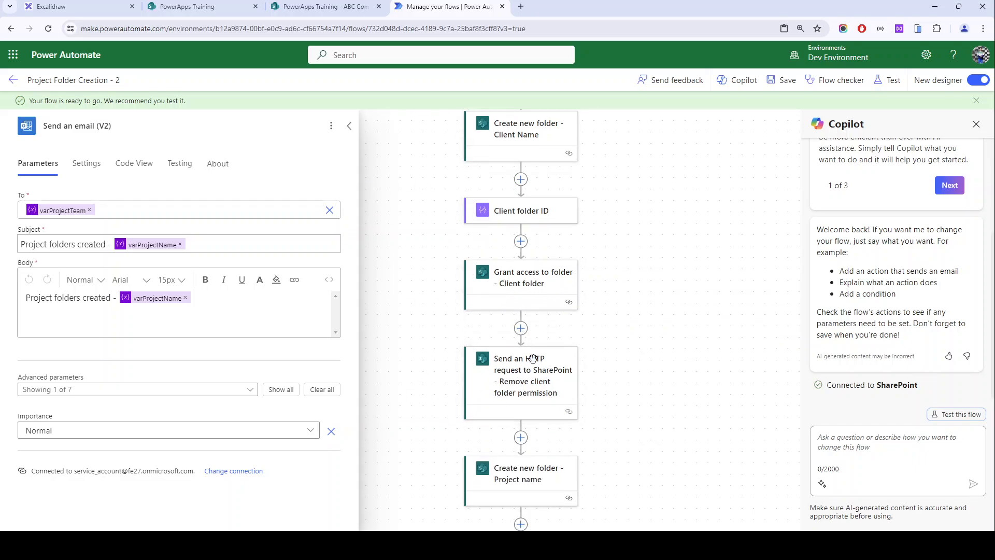
Step: Compare the ABC Company folder and the Projects List in SharePoint with the flow's client and project folder permission actions
{"action": "left_click", "coordinate": [329, 8]}
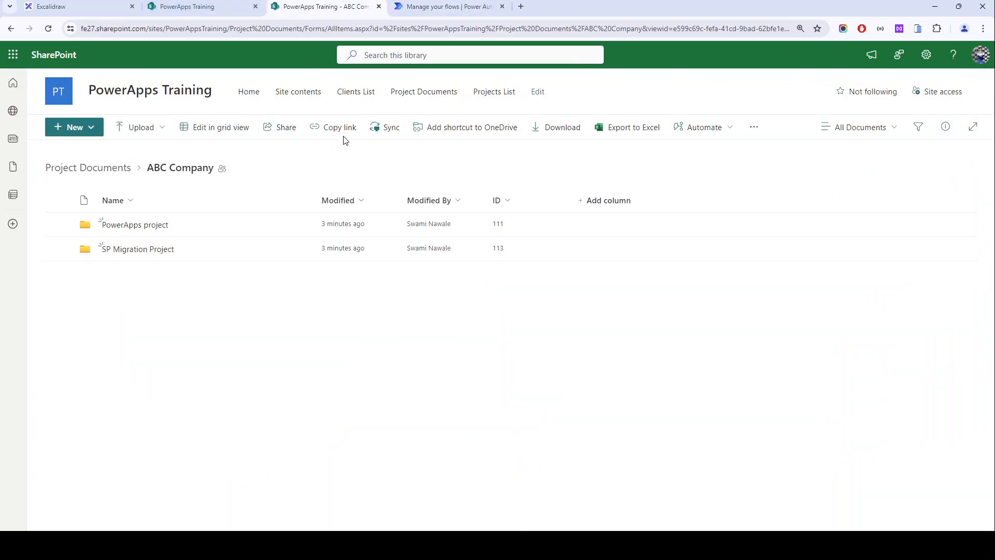
{"action": "left_click", "coordinate": [445, 7]}
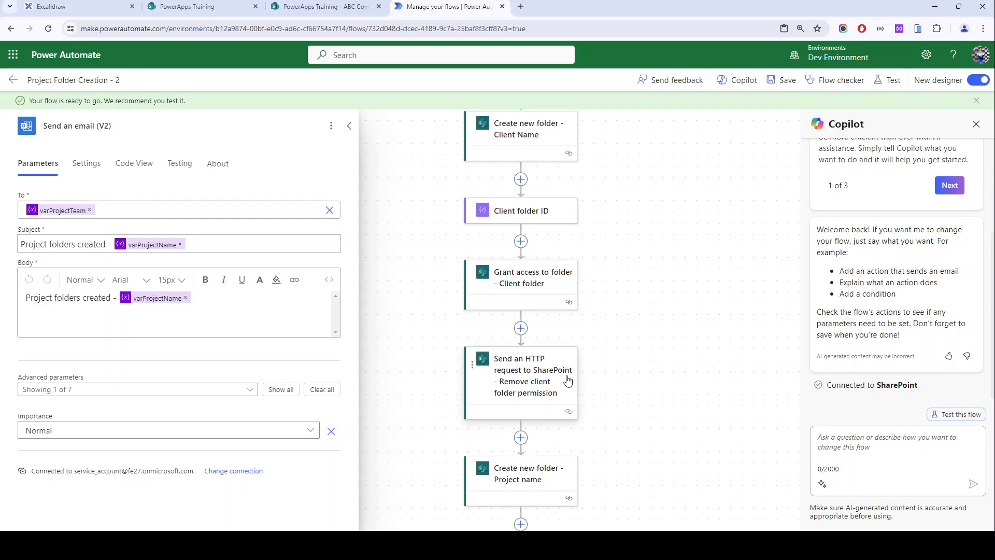
{"action": "scroll", "coordinate": [565, 383], "scroll_direction": "down", "scroll_amount": 3}
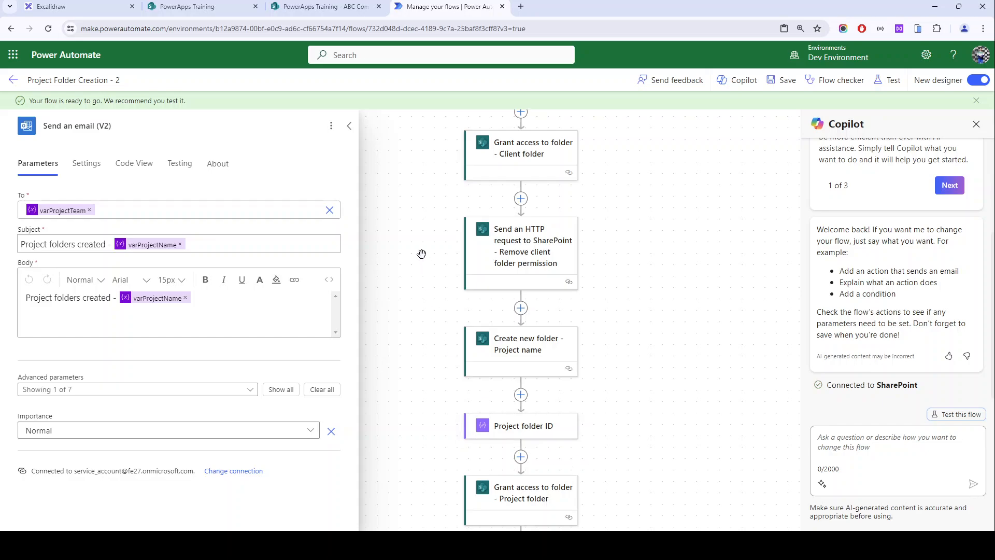
{"action": "scroll", "coordinate": [421, 240], "scroll_direction": "up", "scroll_amount": 2}
{"action": "scroll", "coordinate": [421, 239], "scroll_direction": "down", "scroll_amount": 2}
{"action": "left_click", "coordinate": [208, 7]}
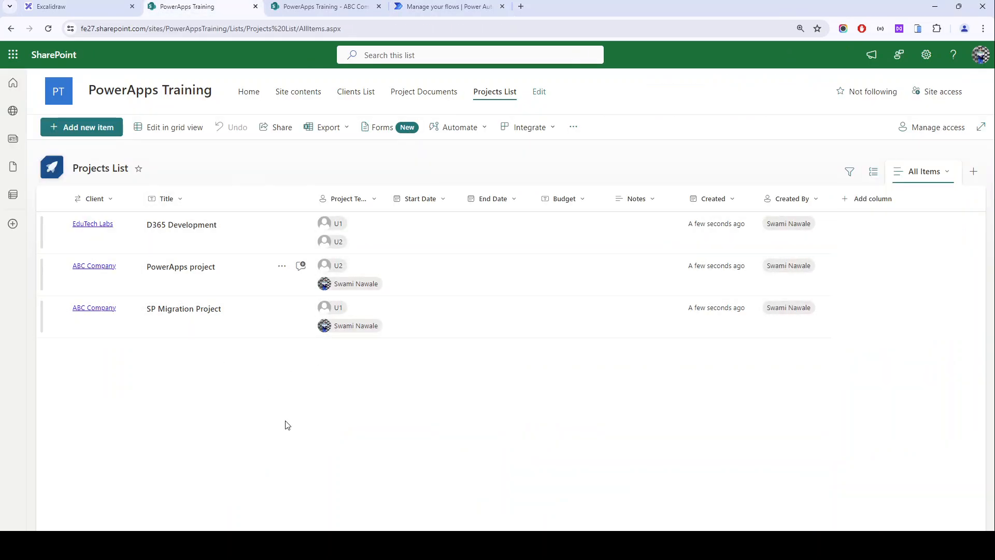
{"action": "left_click", "coordinate": [416, 4]}
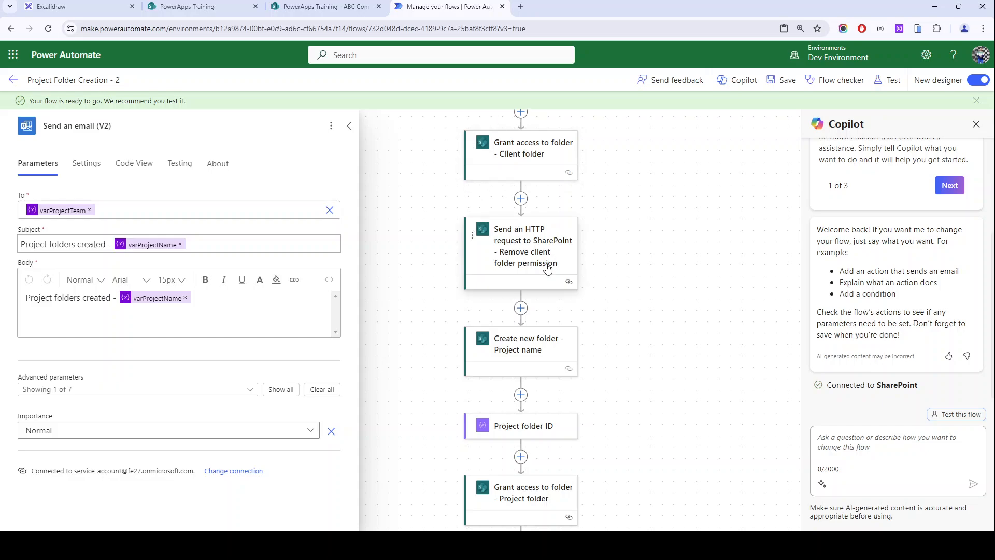
{"action": "scroll", "coordinate": [540, 372], "scroll_direction": "up", "scroll_amount": 2}
{"action": "scroll", "coordinate": [539, 372], "scroll_direction": "down", "scroll_amount": 1}
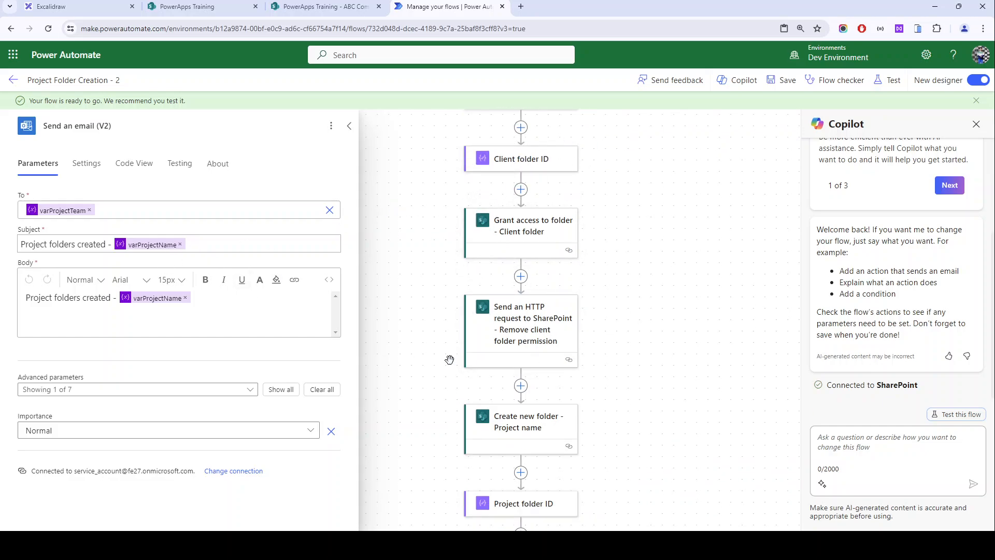
{"action": "scroll", "coordinate": [449, 361], "scroll_direction": "down", "scroll_amount": 2}
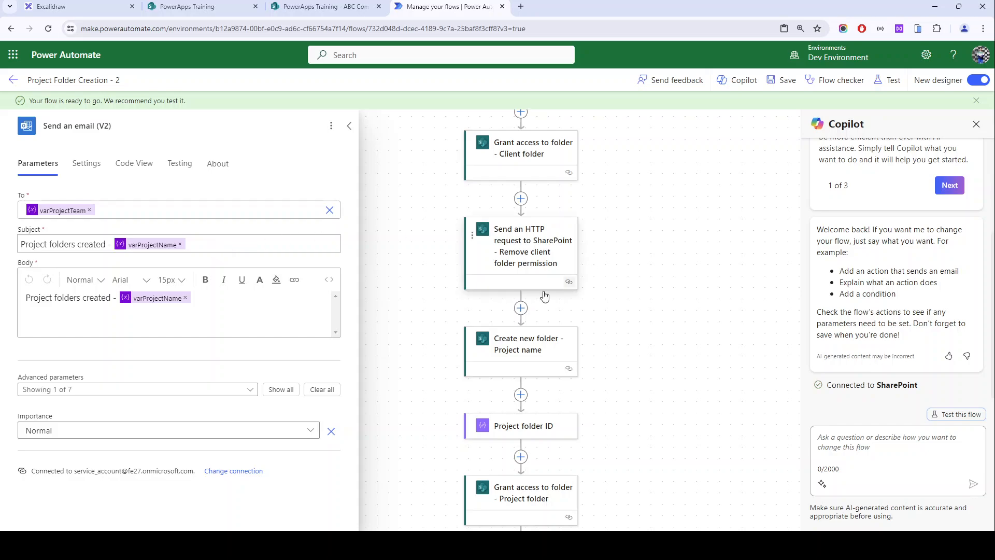
{"action": "scroll", "coordinate": [508, 378], "scroll_direction": "down", "scroll_amount": 1}
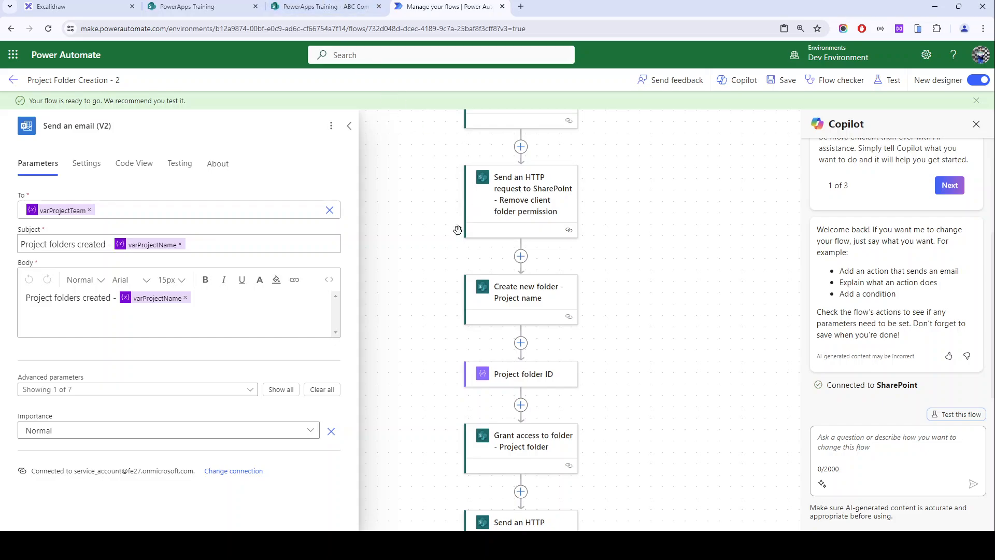
{"action": "left_click", "coordinate": [322, 7]}
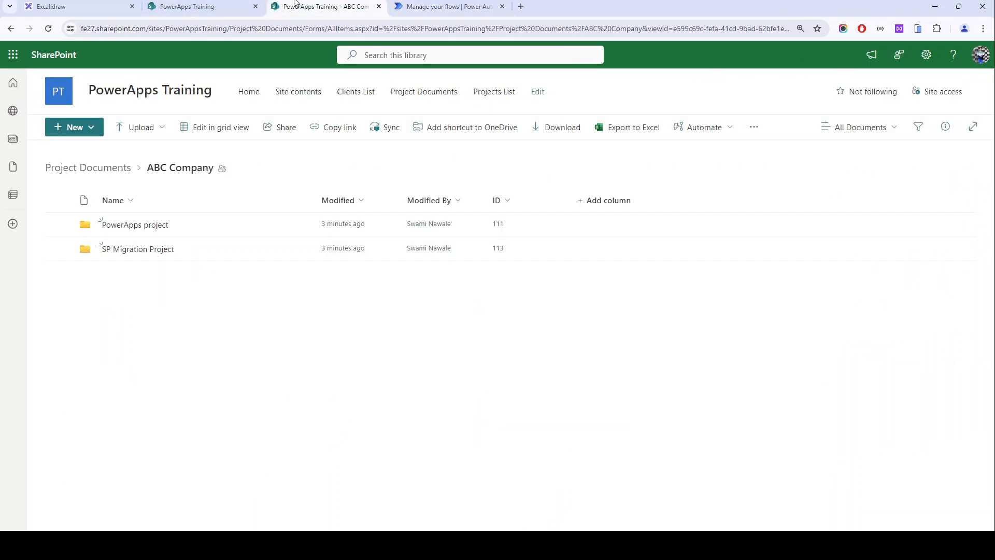
{"action": "left_click", "coordinate": [210, 5]}
{"action": "left_click", "coordinate": [326, 6]}
{"action": "left_click", "coordinate": [181, 1]}
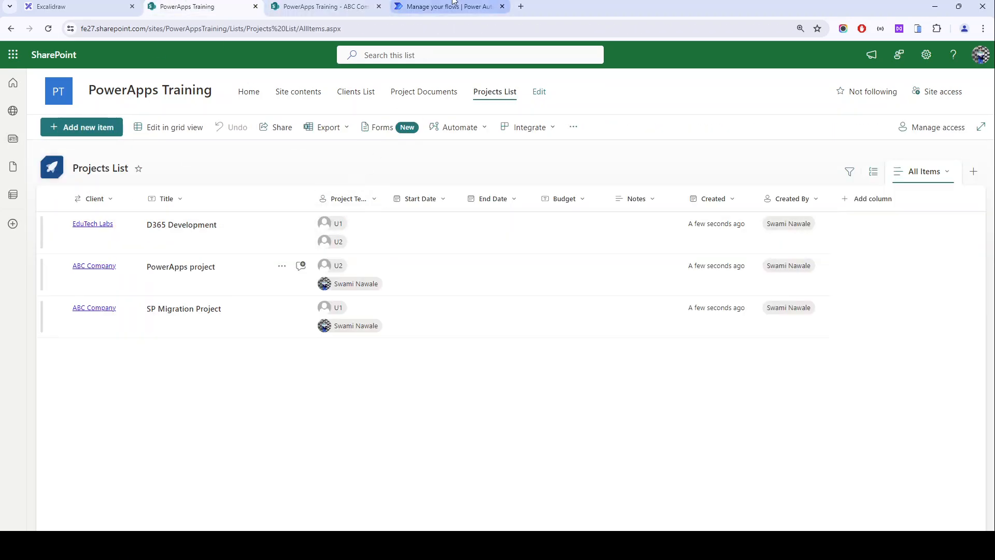
Step: Switch to Excalidraw and review the SharePoint Project Folder Creation and Access Granting flowchart through its End node
{"action": "left_click", "coordinate": [78, 7]}
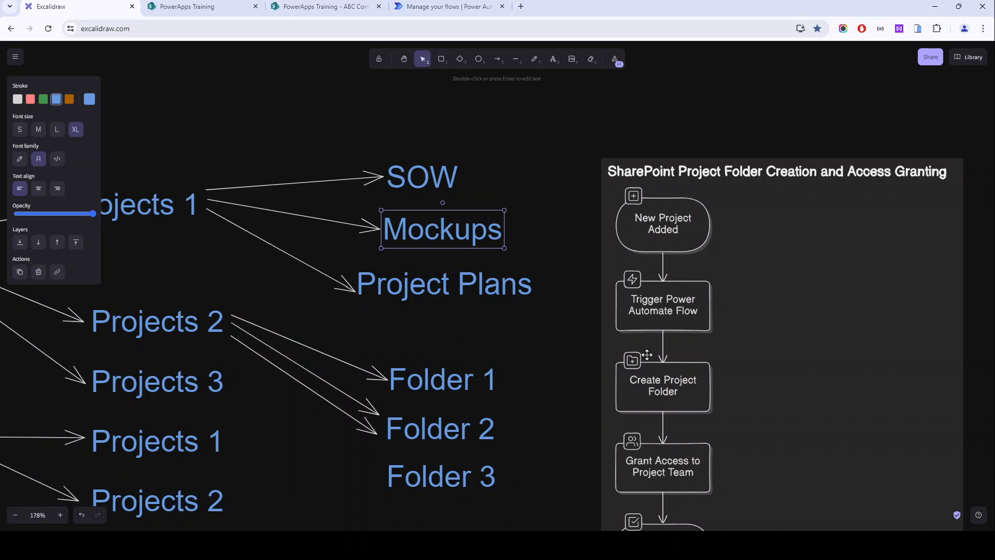
{"action": "scroll", "coordinate": [640, 479], "scroll_direction": "down", "scroll_amount": 2}
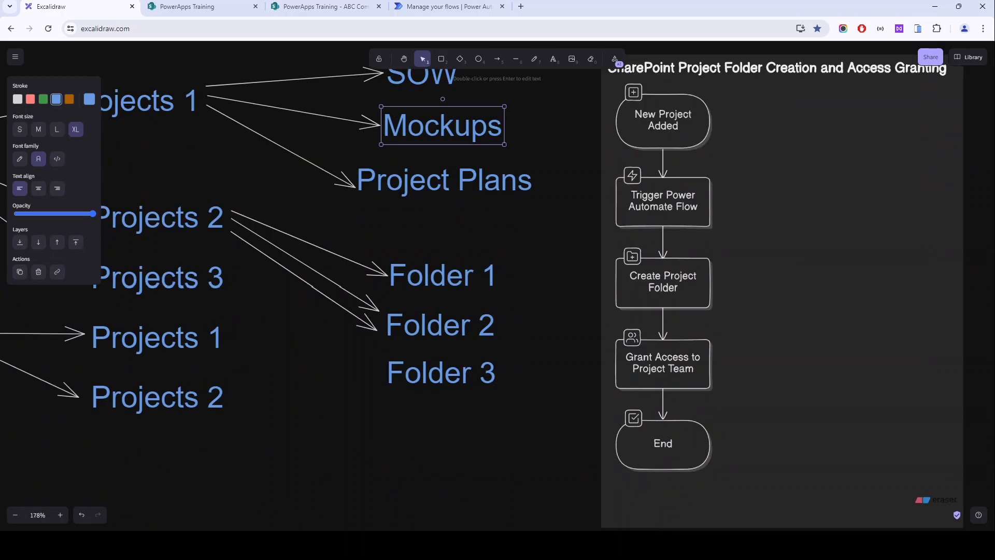
{"action": "key", "text": "alt+Tab"}
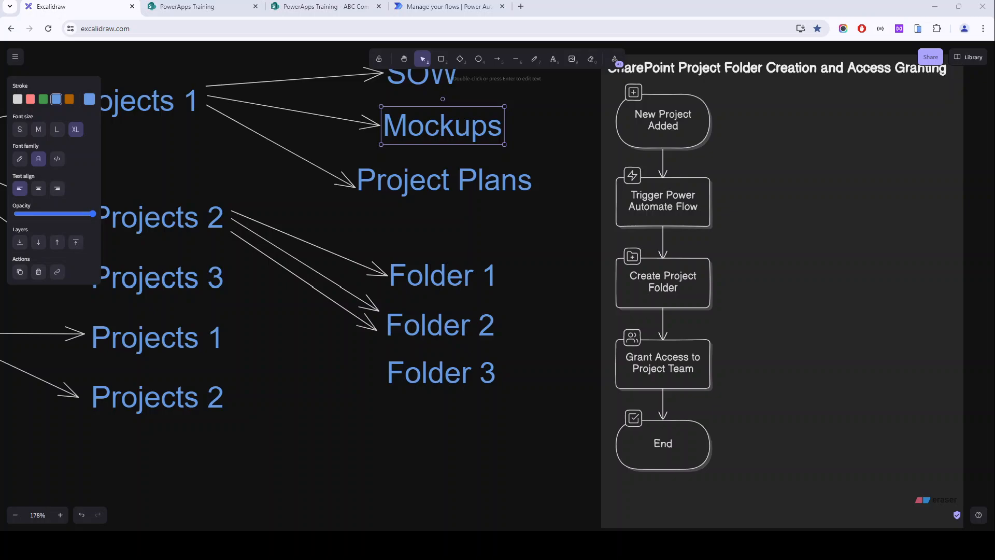